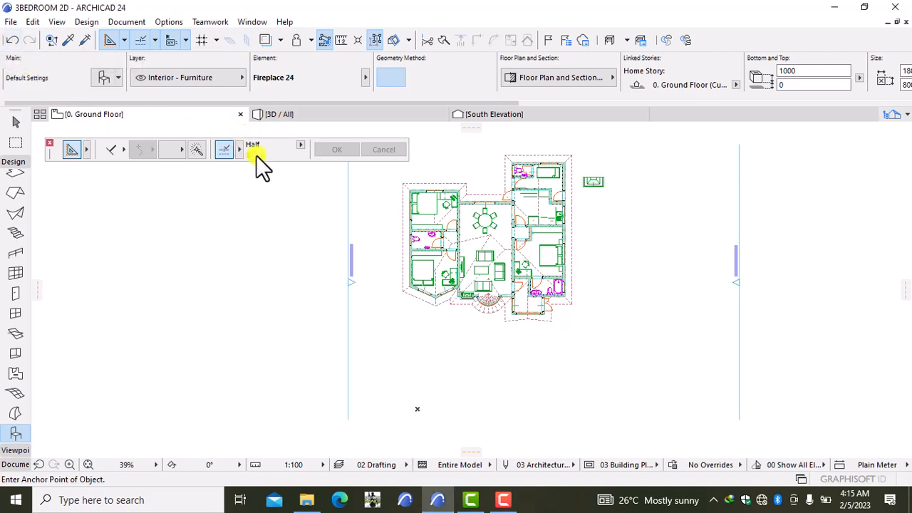
Undo the placement of the extra fireplace outside the building
{"action": "left_click", "coordinate": [10, 40]}
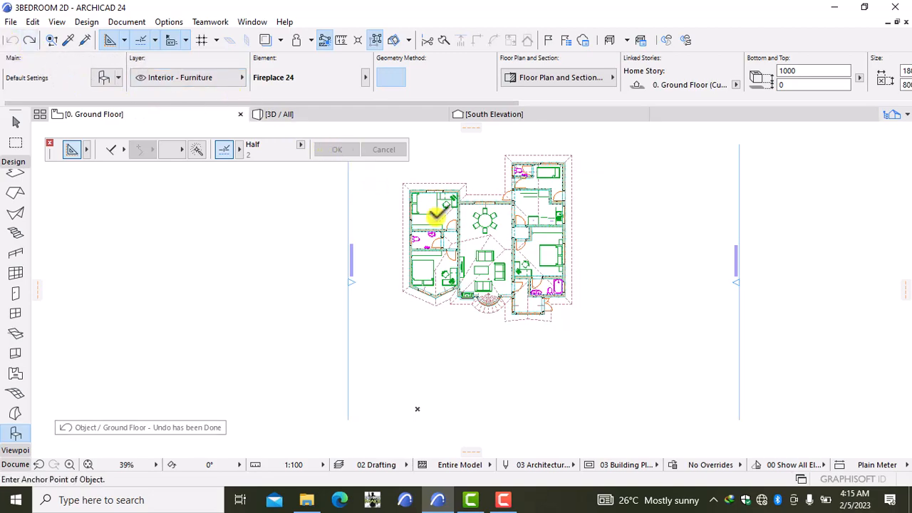
Examine the layout of rooms and furniture across the ground floor plan
{"action": "scroll", "coordinate": [438, 210], "scroll_direction": "up", "scroll_amount": 3}
{"action": "scroll", "coordinate": [438, 213], "scroll_direction": "up", "scroll_amount": 3}
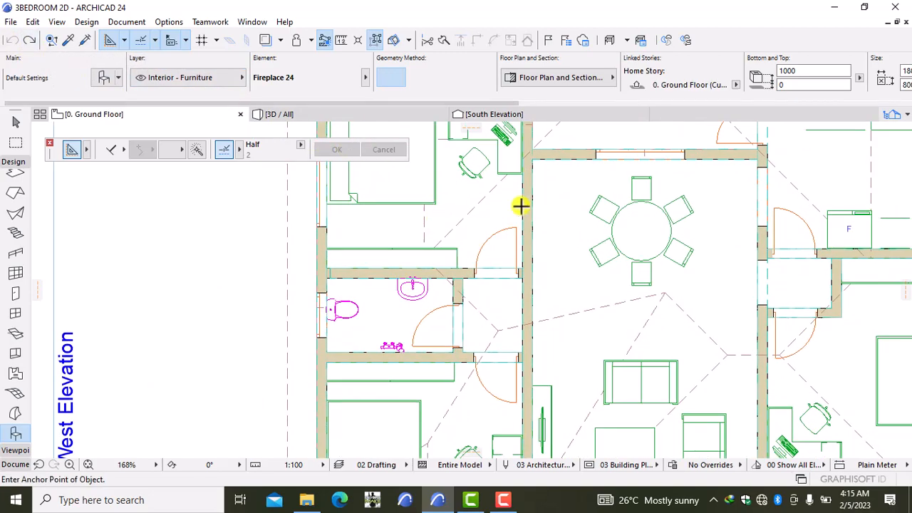
{"action": "scroll", "coordinate": [621, 217], "scroll_direction": "down", "scroll_amount": 2}
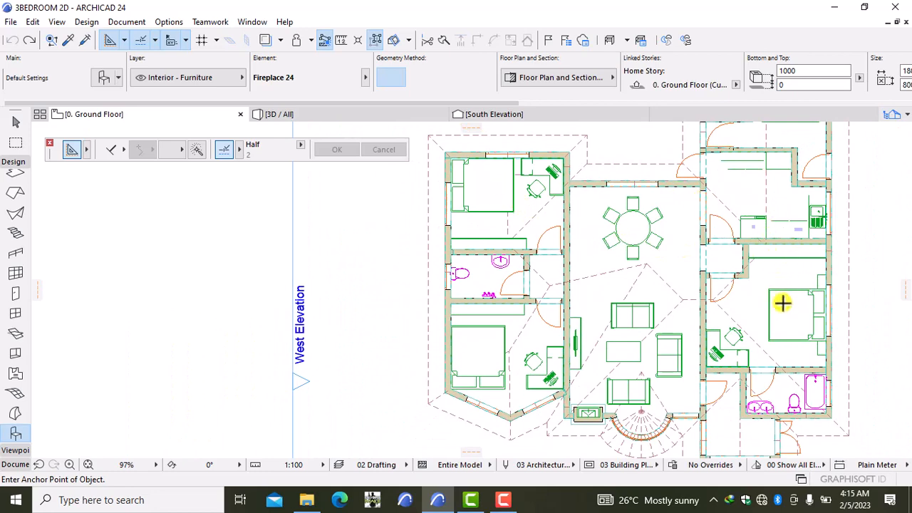
{"action": "scroll", "coordinate": [774, 285], "scroll_direction": "down", "scroll_amount": 2}
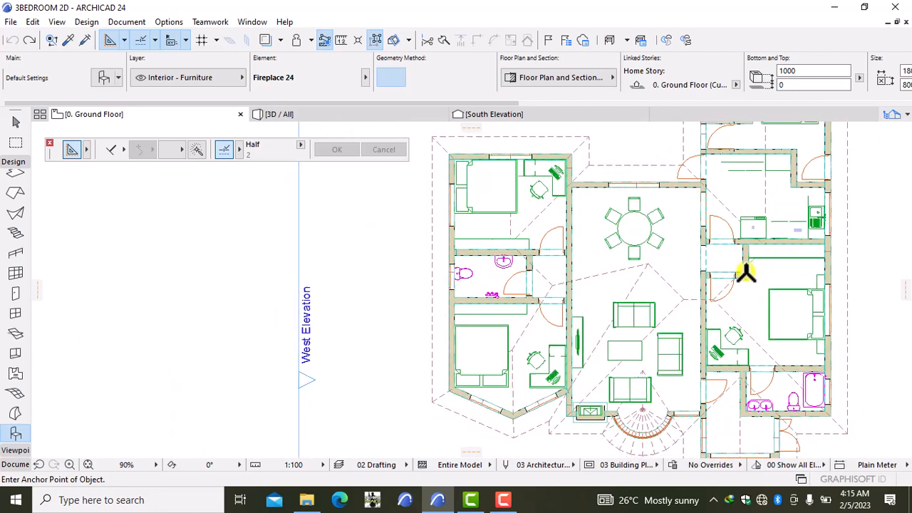
{"action": "middle_click_drag", "start_coordinate": [752, 299], "coordinate": [581, 320]}
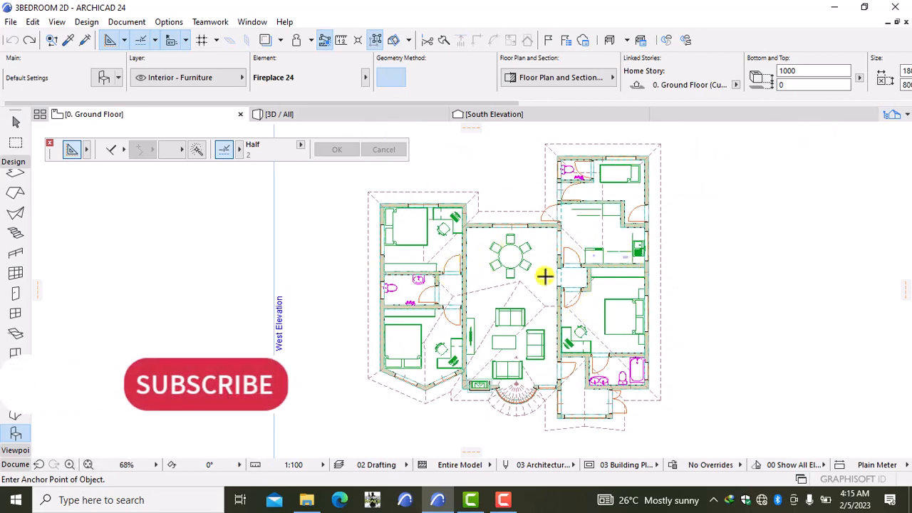
{"action": "scroll", "coordinate": [576, 307], "scroll_direction": "up", "scroll_amount": 7}
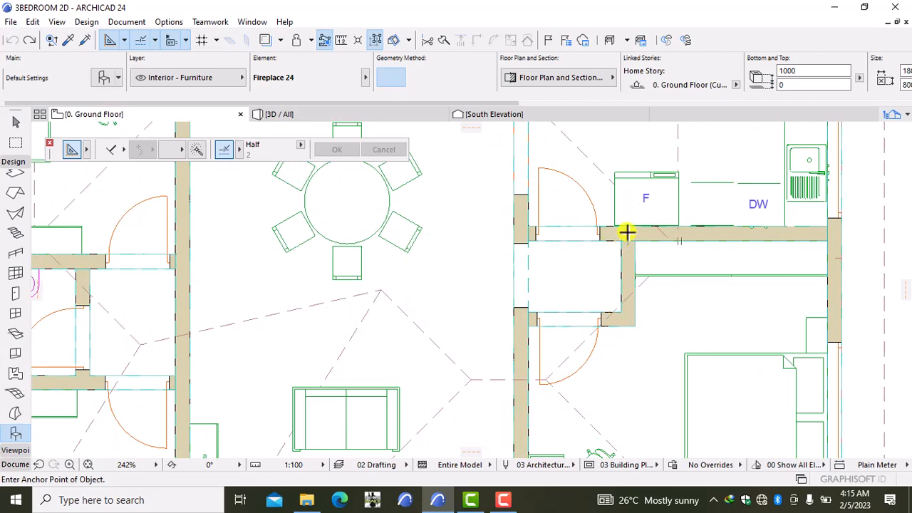
{"action": "scroll", "coordinate": [602, 319], "scroll_direction": "down", "scroll_amount": 10}
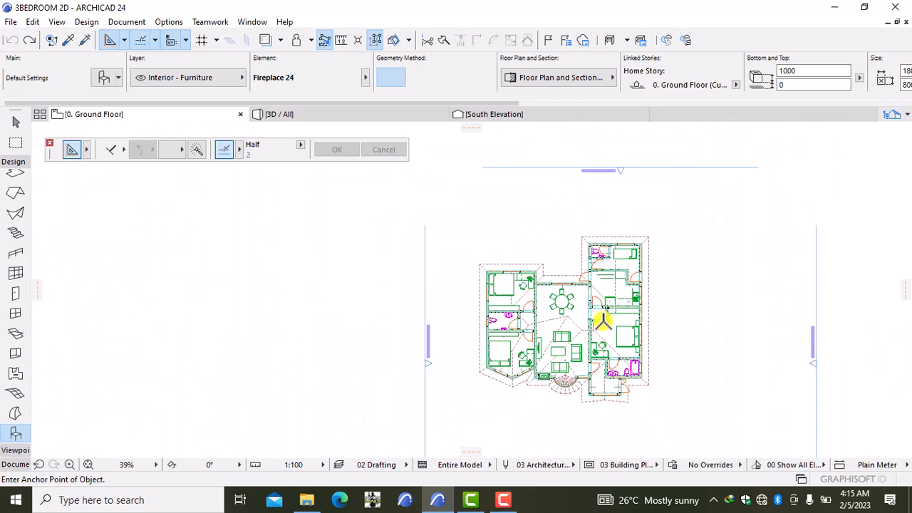
{"action": "middle_click_drag", "start_coordinate": [603, 319], "coordinate": [600, 284]}
{"action": "scroll", "coordinate": [592, 285], "scroll_direction": "up", "scroll_amount": 4}
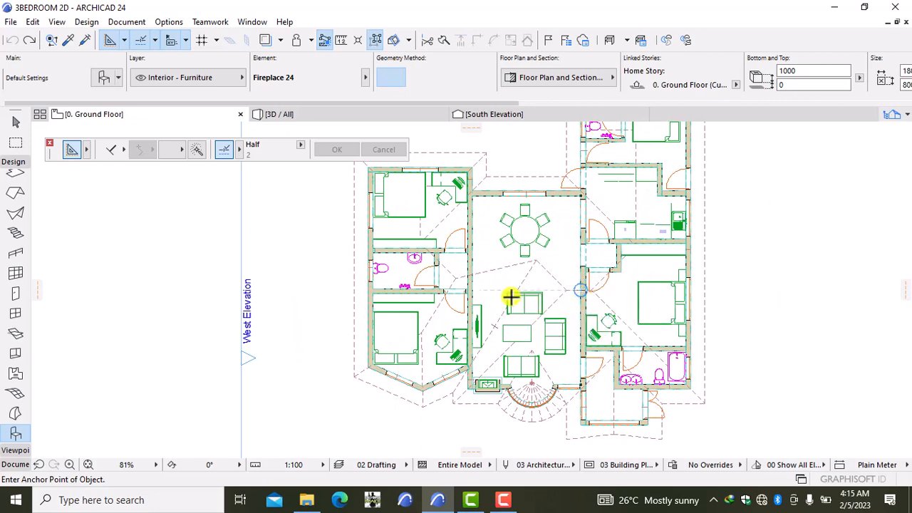
{"action": "scroll", "coordinate": [511, 297], "scroll_direction": "down", "scroll_amount": 2}
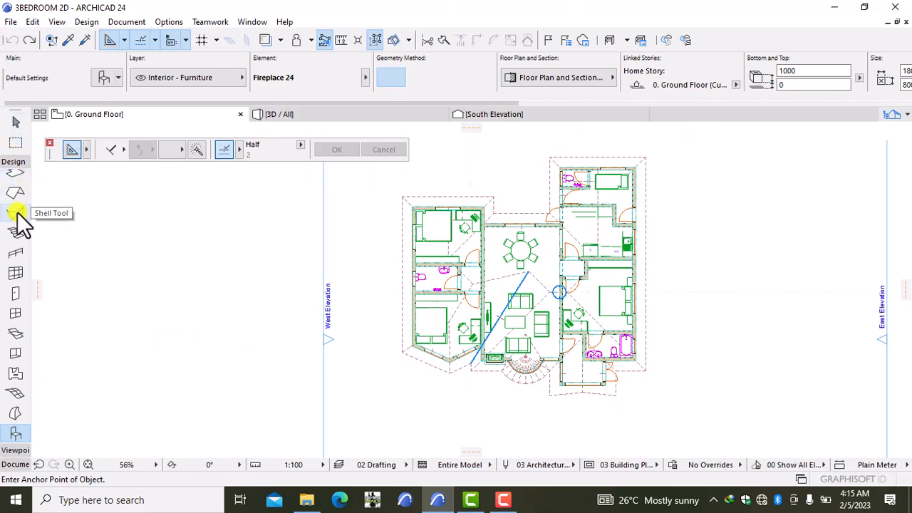
Use the Text tool to place a bold "LOUNGE" label between the sofas in the living area
{"action": "scroll", "coordinate": [22, 335], "scroll_direction": "down", "scroll_amount": 3}
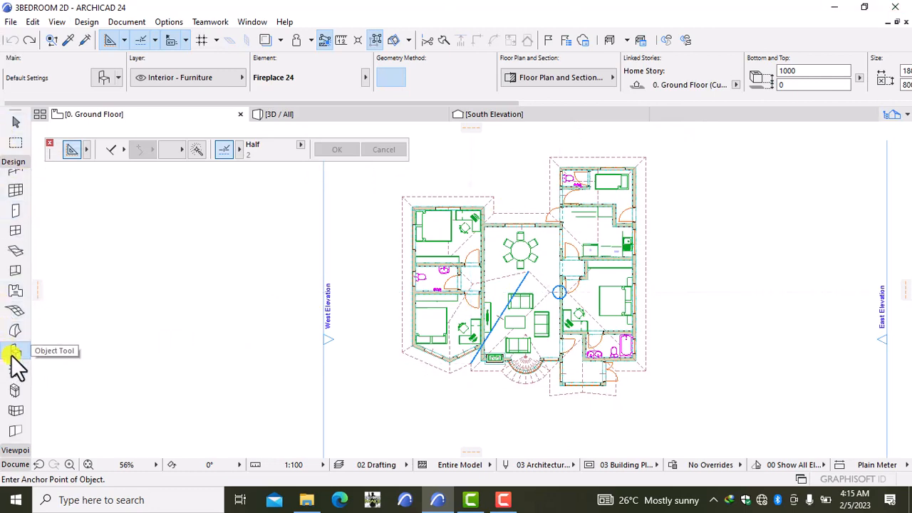
{"action": "left_click", "coordinate": [9, 464]}
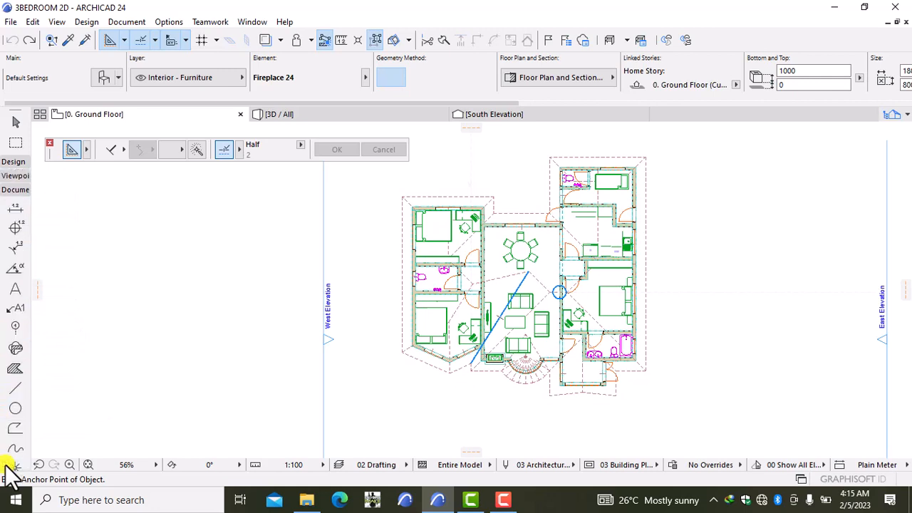
{"action": "left_click", "coordinate": [14, 288]}
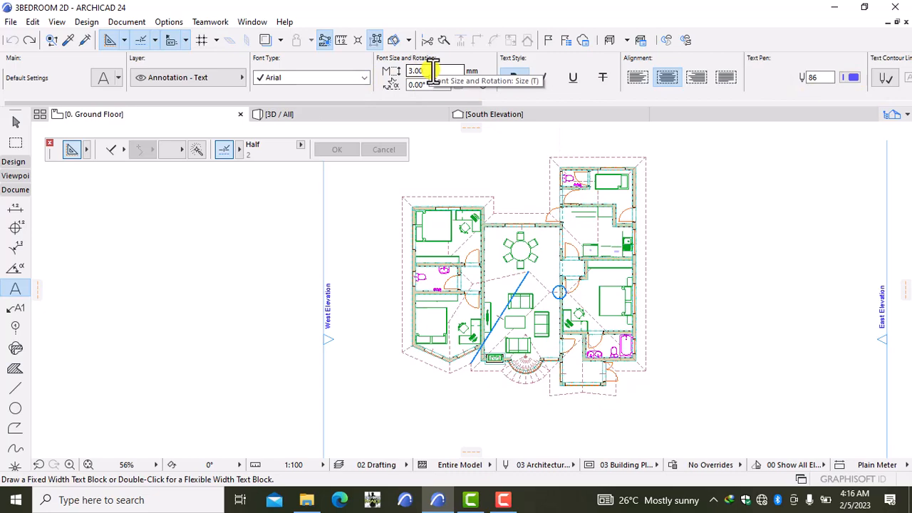
{"action": "scroll", "coordinate": [458, 202], "scroll_direction": "down", "scroll_amount": 1}
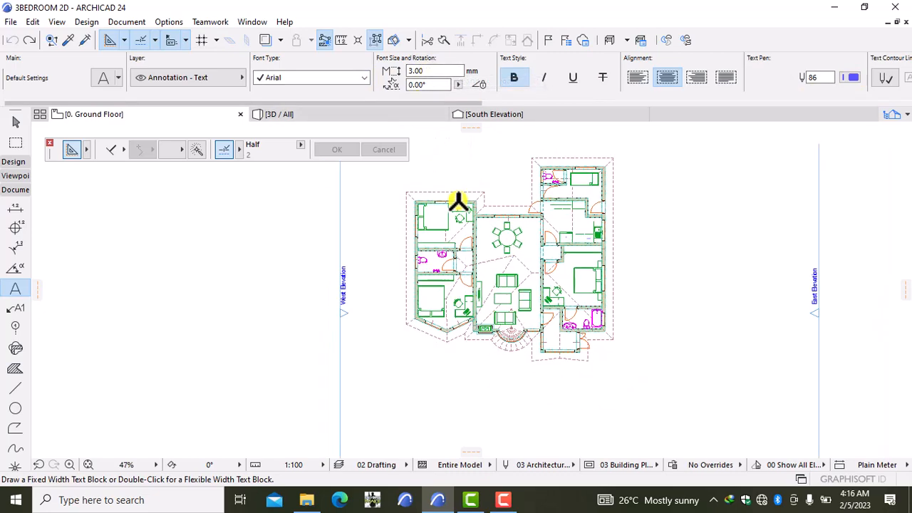
{"action": "scroll", "coordinate": [458, 202], "scroll_direction": "down", "scroll_amount": 2}
{"action": "scroll", "coordinate": [485, 262], "scroll_direction": "up", "scroll_amount": 12}
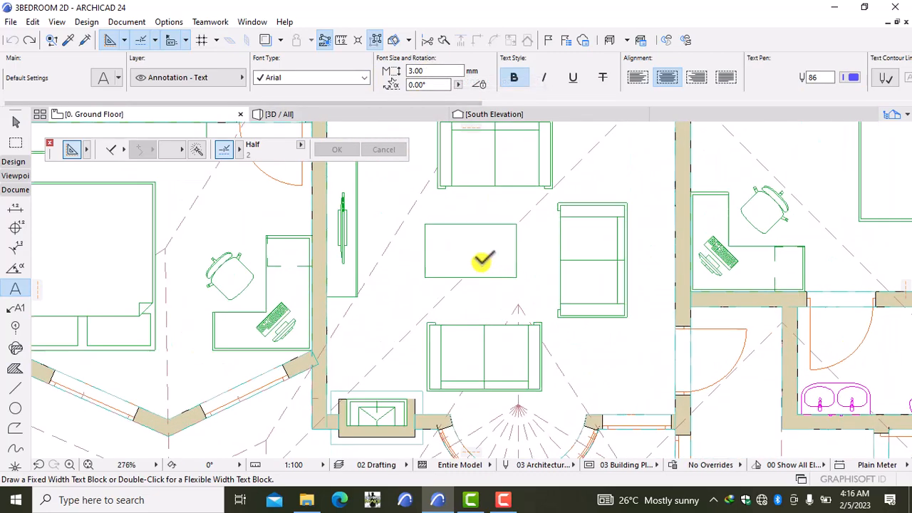
{"action": "scroll", "coordinate": [474, 262], "scroll_direction": "down", "scroll_amount": 5}
{"action": "middle_click_drag", "start_coordinate": [463, 263], "coordinate": [509, 238]}
{"action": "scroll", "coordinate": [498, 230], "scroll_direction": "up", "scroll_amount": 4}
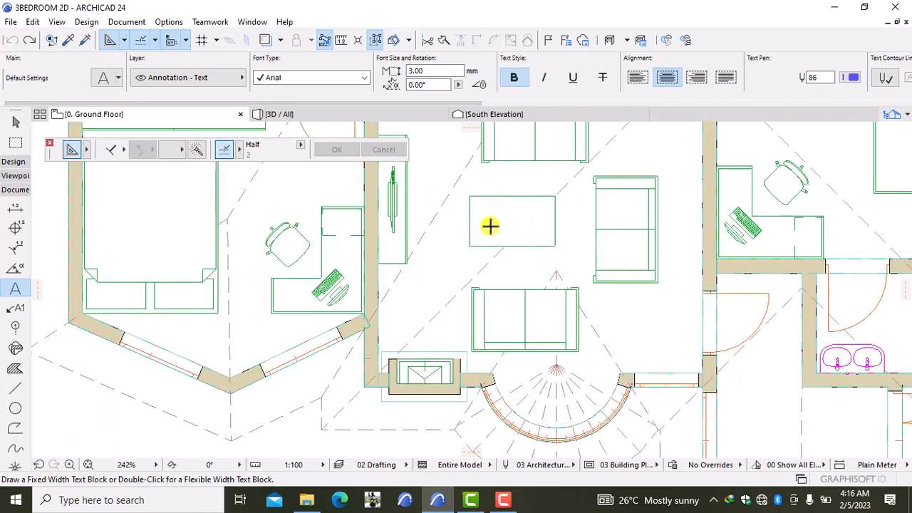
{"action": "scroll", "coordinate": [469, 186], "scroll_direction": "down", "scroll_amount": 4}
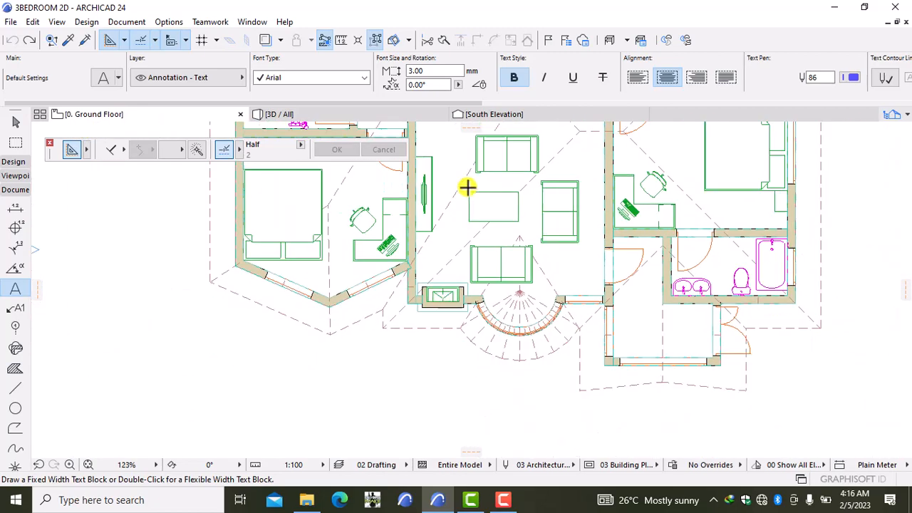
{"action": "middle_click_drag", "start_coordinate": [466, 187], "coordinate": [492, 230]}
{"action": "scroll", "coordinate": [475, 243], "scroll_direction": "up", "scroll_amount": 1}
{"action": "scroll", "coordinate": [475, 243], "scroll_direction": "up", "scroll_amount": 3}
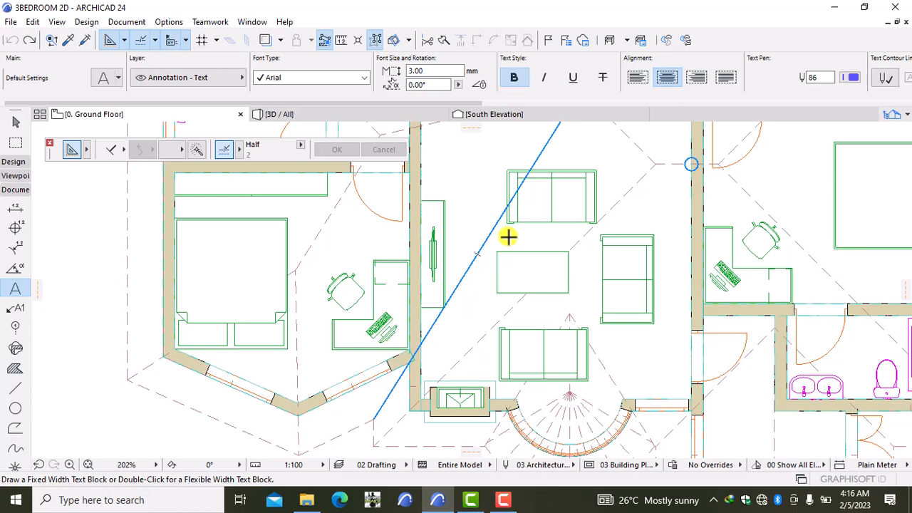
{"action": "double_click", "coordinate": [509, 228]}
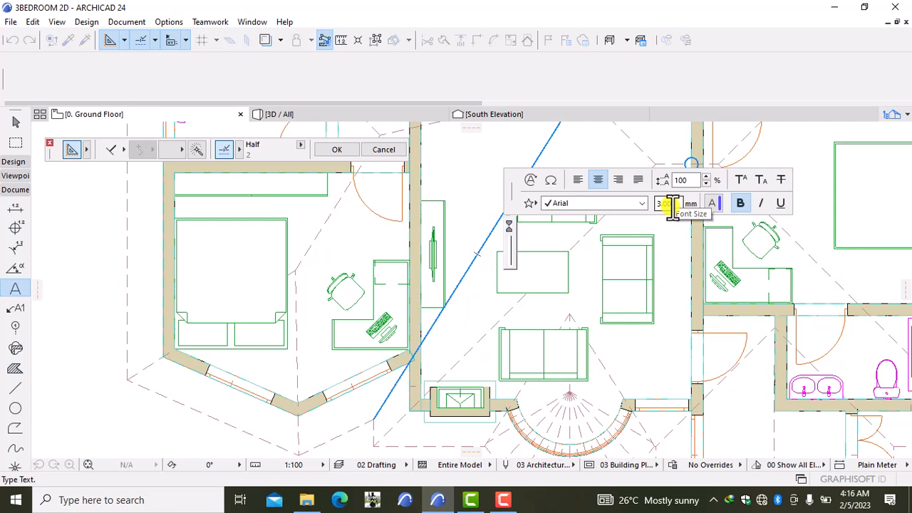
{"action": "left_click", "coordinate": [741, 203]}
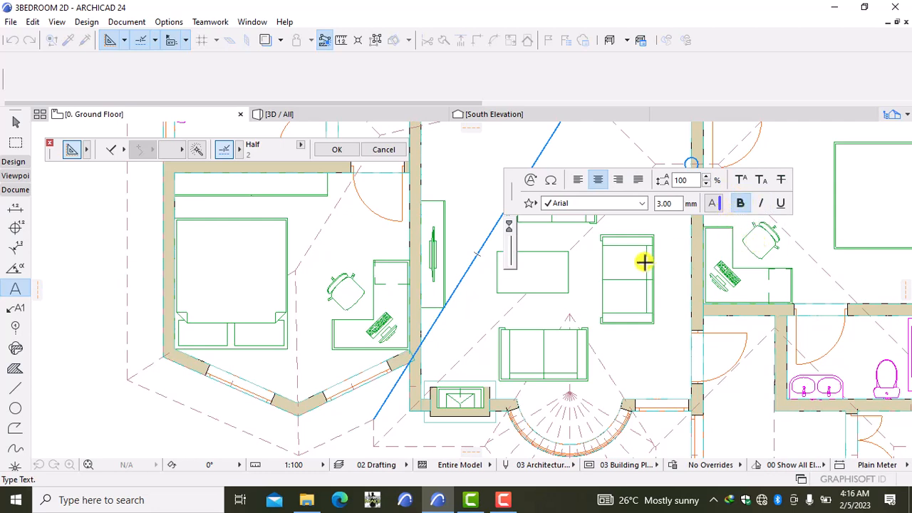
{"action": "type", "text": "L"}
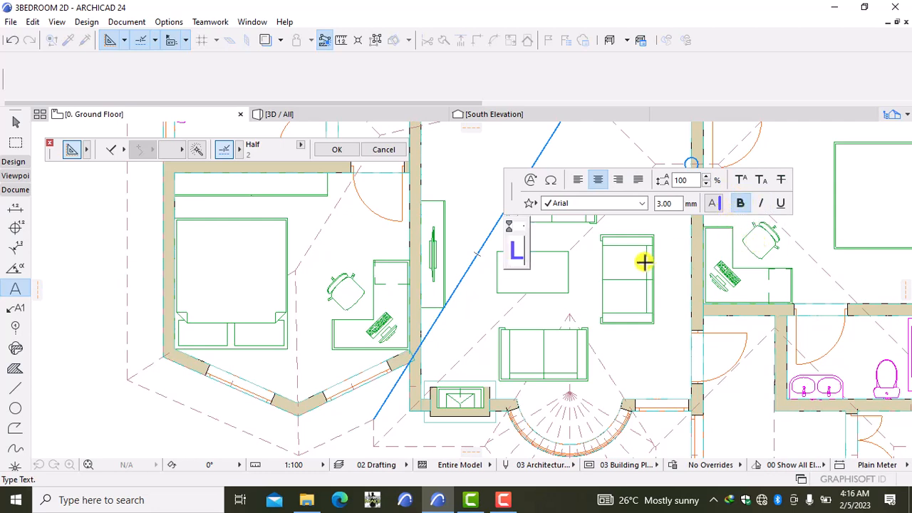
{"action": "type", "text": "OU"}
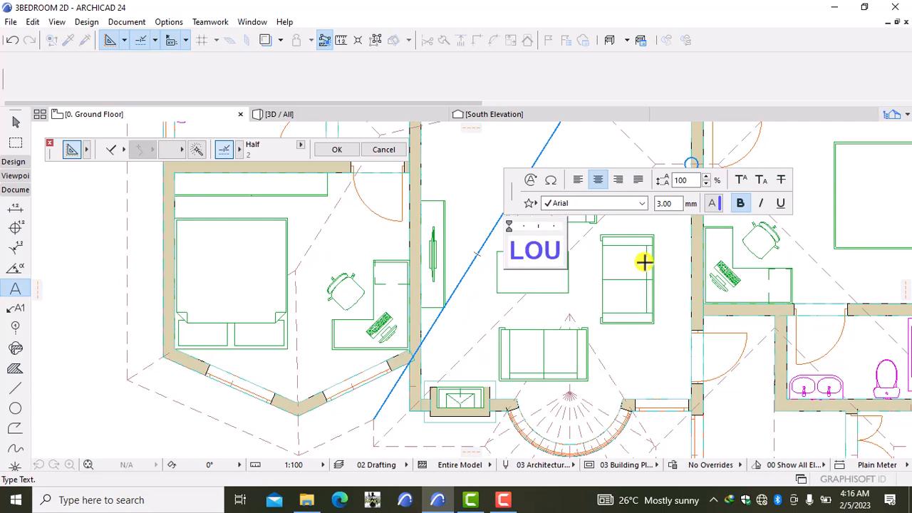
{"action": "type", "text": "NGE"}
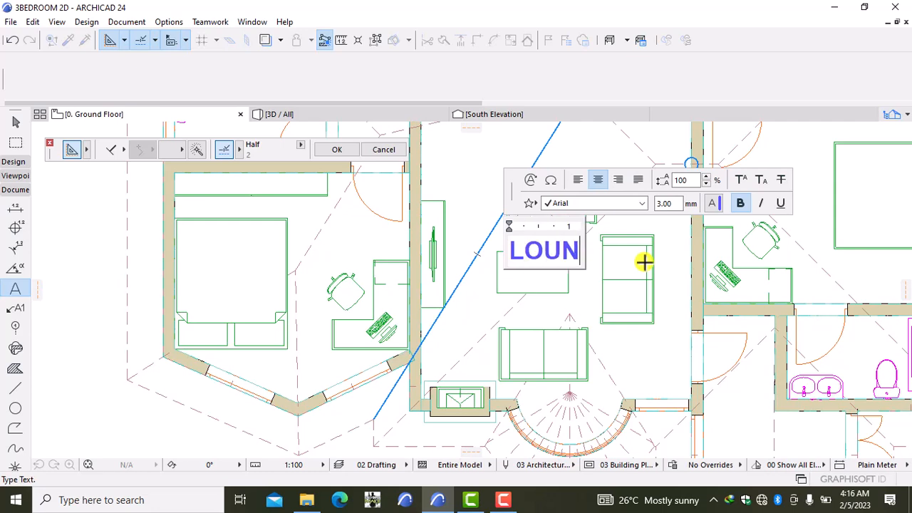
{"action": "left_click", "coordinate": [651, 363]}
Move the LOUNGE label into the gap between the coffee table and the sofa below it
{"action": "scroll", "coordinate": [602, 279], "scroll_direction": "down", "scroll_amount": 2}
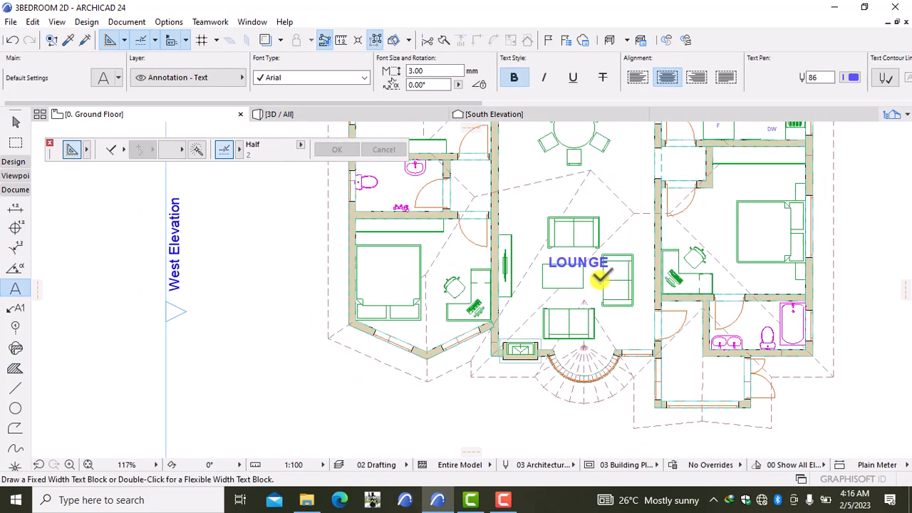
{"action": "scroll", "coordinate": [602, 280], "scroll_direction": "up", "scroll_amount": 3}
{"action": "left_click", "coordinate": [559, 251]}
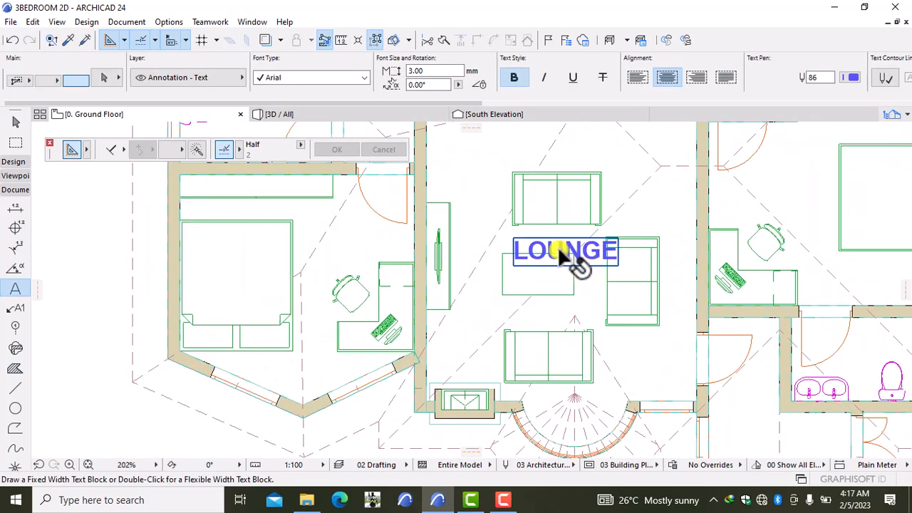
{"action": "left_click", "coordinate": [566, 256]}
{"action": "key", "text": "ctrl+d"}
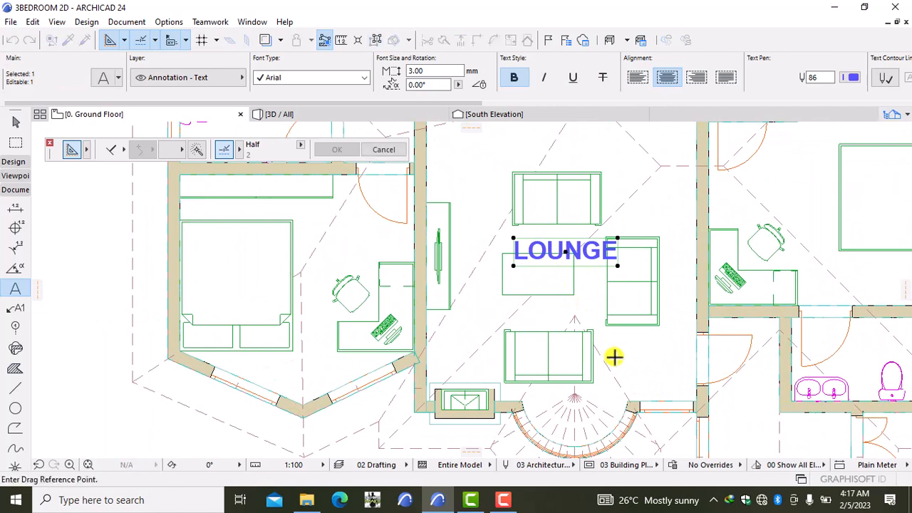
{"action": "left_click", "coordinate": [649, 339]}
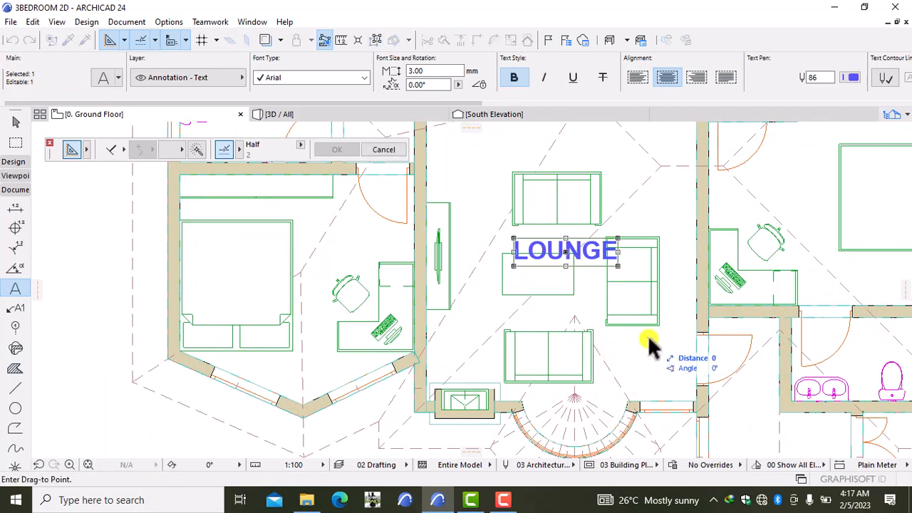
{"action": "left_click", "coordinate": [626, 396]}
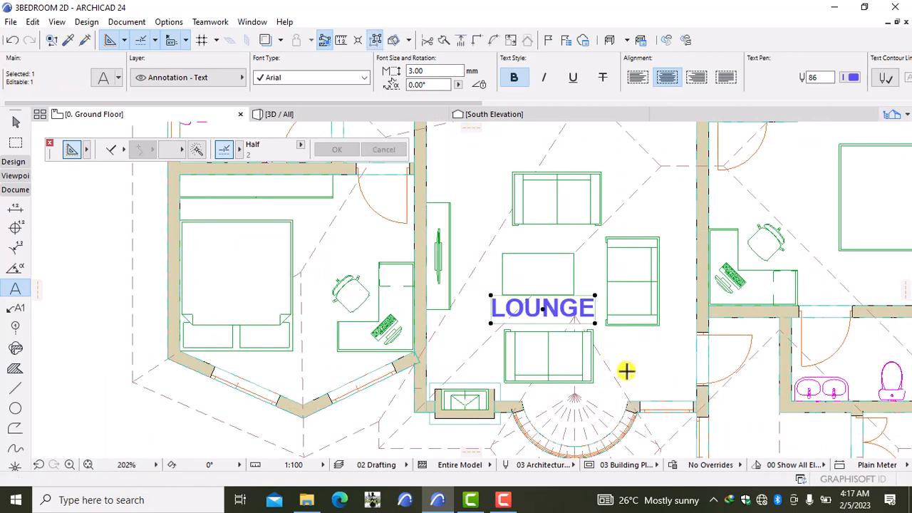
{"action": "key", "text": "Escape"}
Move the LOUNGE label up onto the coffee table
{"action": "scroll", "coordinate": [666, 364], "scroll_direction": "down", "scroll_amount": 3}
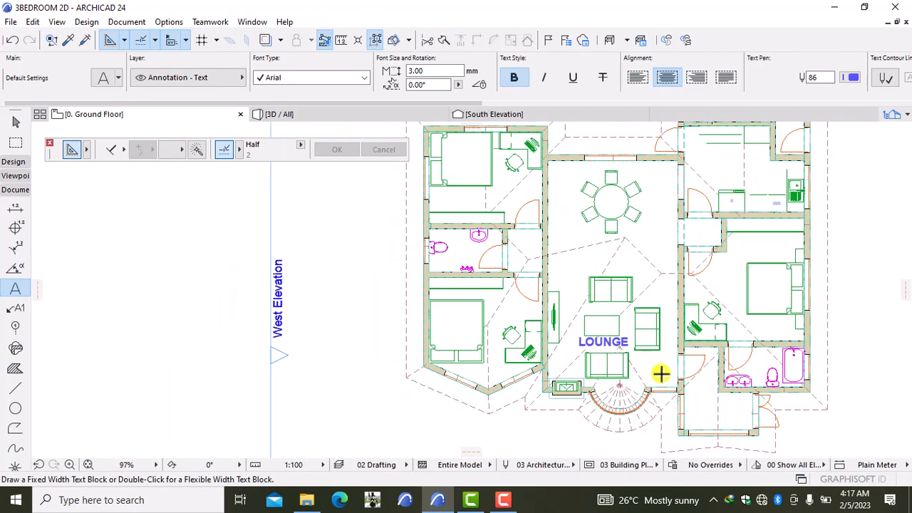
{"action": "scroll", "coordinate": [633, 367], "scroll_direction": "up", "scroll_amount": 3}
{"action": "left_click", "coordinate": [604, 343]}
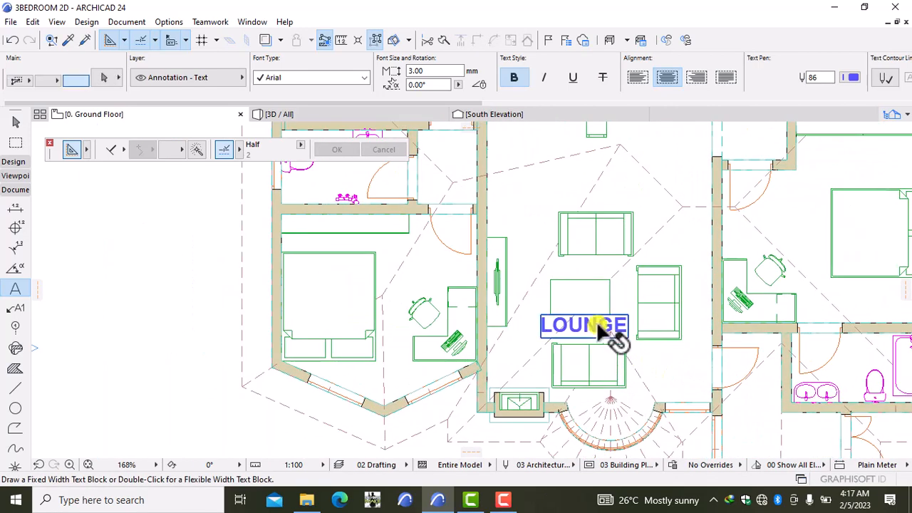
{"action": "key", "text": "ctrl+d"}
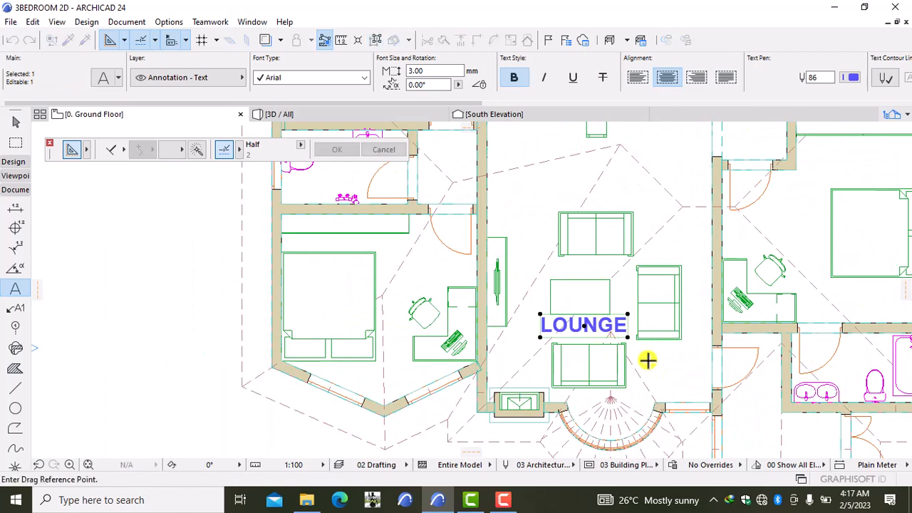
{"action": "left_click", "coordinate": [646, 358]}
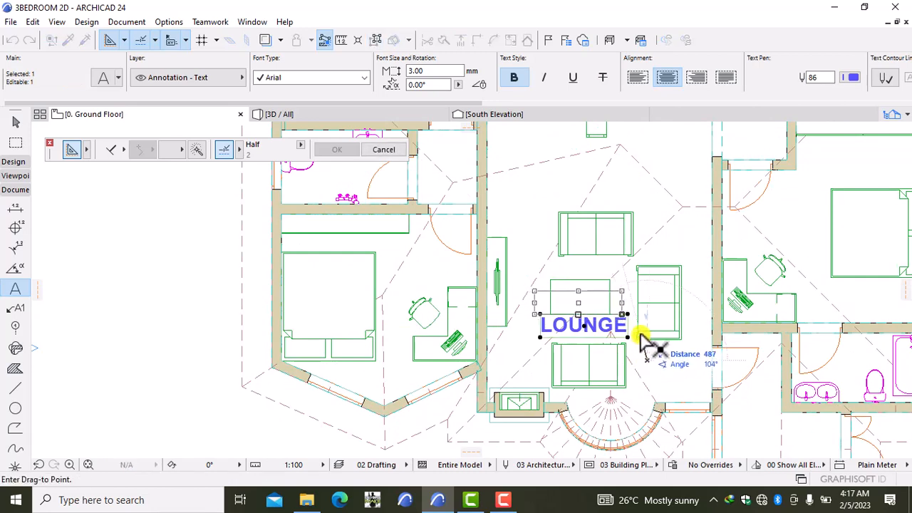
{"action": "left_click", "coordinate": [641, 335]}
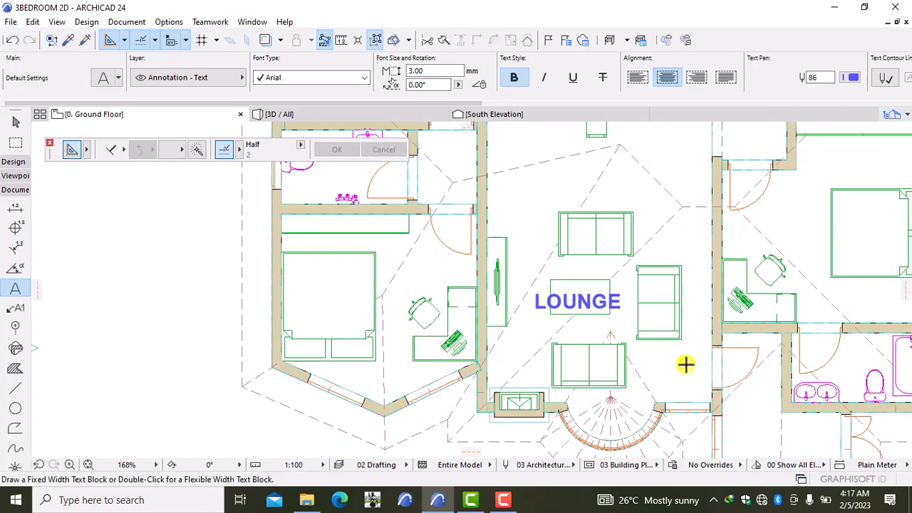
Add a bold "DINING AREA" text label at the round dining table
{"action": "scroll", "coordinate": [685, 364], "scroll_direction": "down", "scroll_amount": 6}
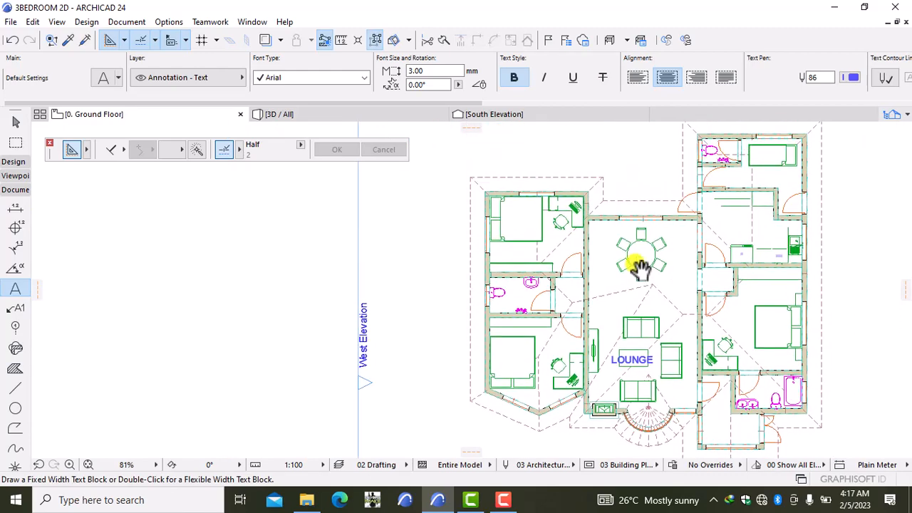
{"action": "scroll", "coordinate": [640, 267], "scroll_direction": "up", "scroll_amount": 8}
{"action": "left_click", "coordinate": [659, 263]}
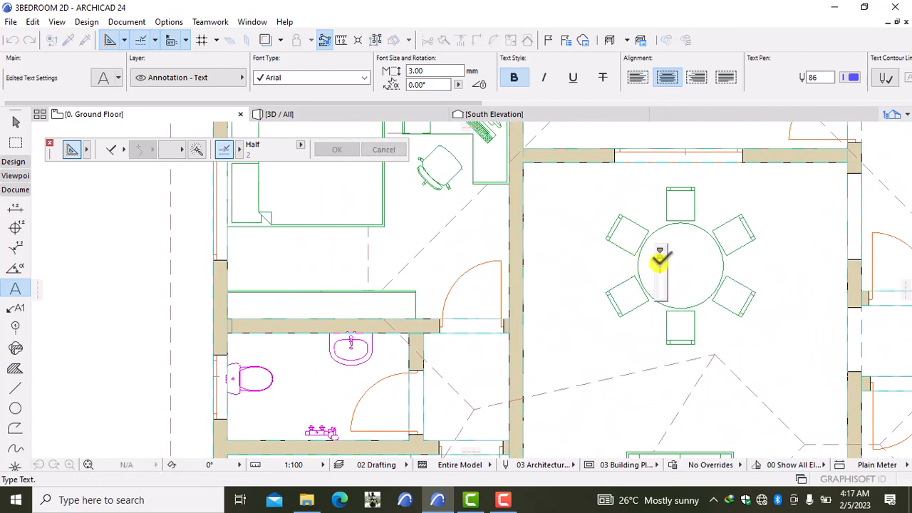
{"action": "type", "text": "DINI"}
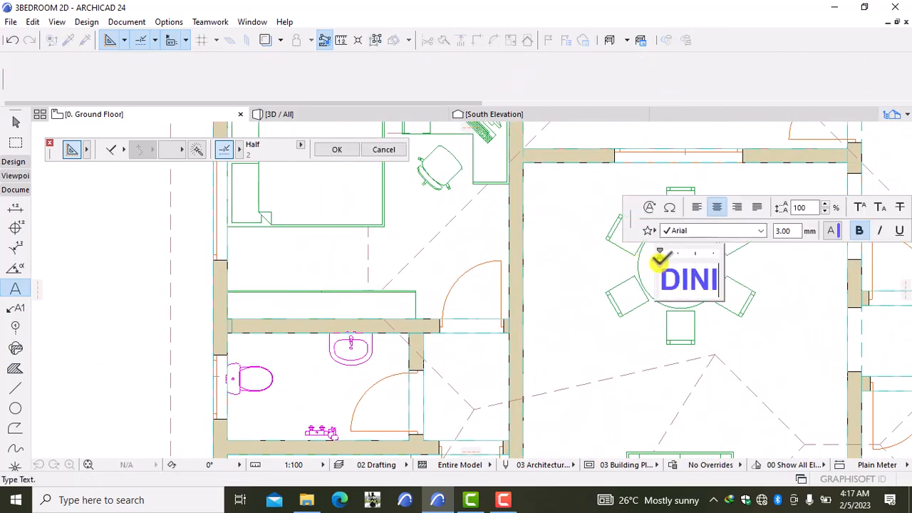
{"action": "type", "text": "NG "}
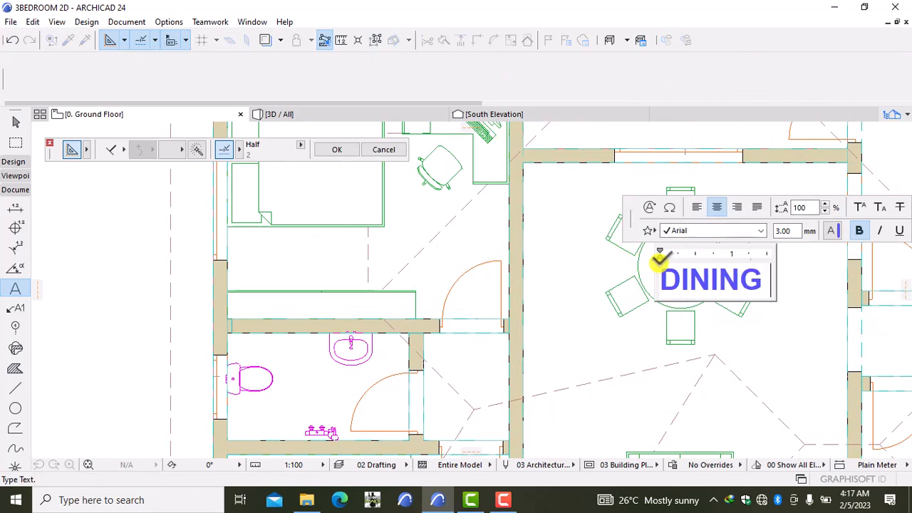
{"action": "type", "text": "AREA"}
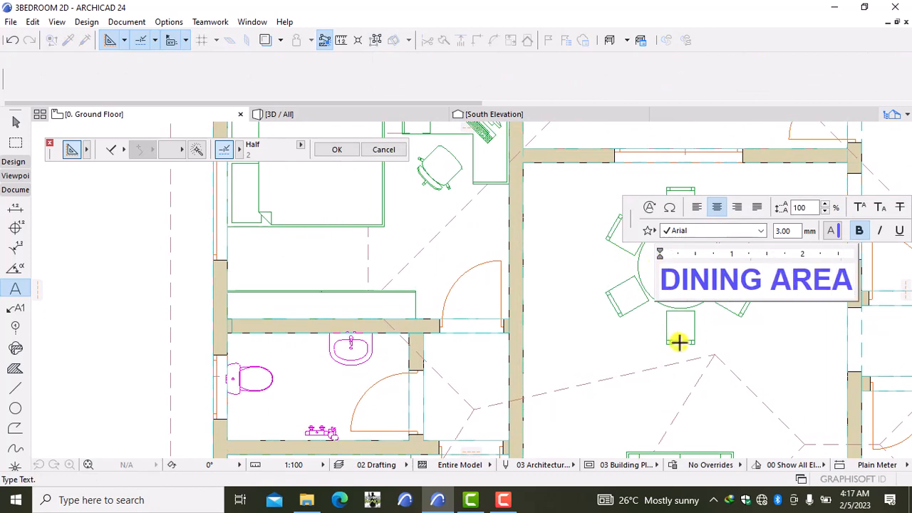
{"action": "left_click", "coordinate": [818, 347]}
Move the DINING AREA label left and slightly up so it sits centred over the round dining table
{"action": "scroll", "coordinate": [801, 340], "scroll_direction": "down", "scroll_amount": 5}
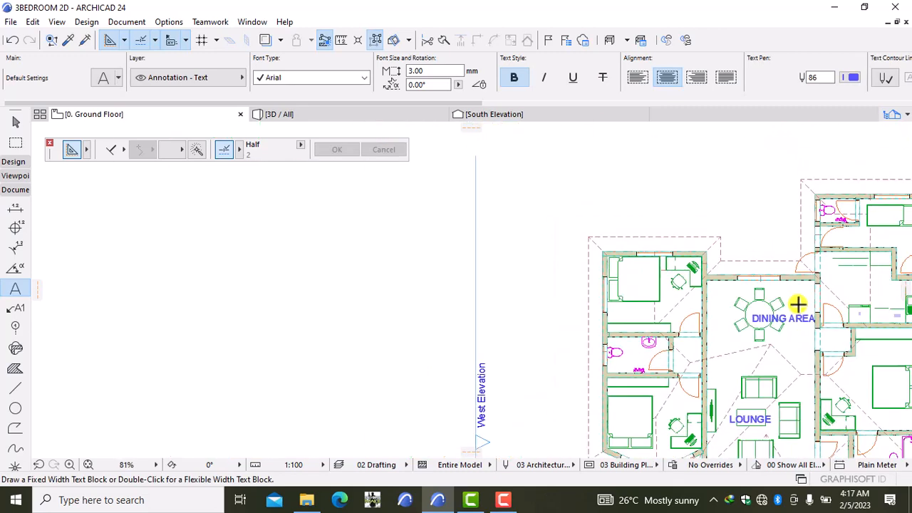
{"action": "scroll", "coordinate": [771, 329], "scroll_direction": "up", "scroll_amount": 5}
{"action": "left_click", "coordinate": [781, 319]}
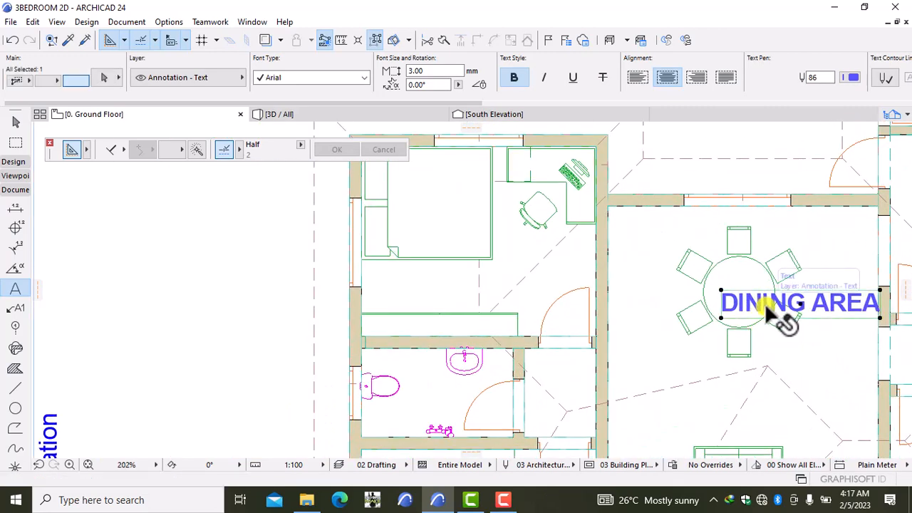
{"action": "key", "text": "ctrl+d"}
{"action": "left_click", "coordinate": [789, 349]}
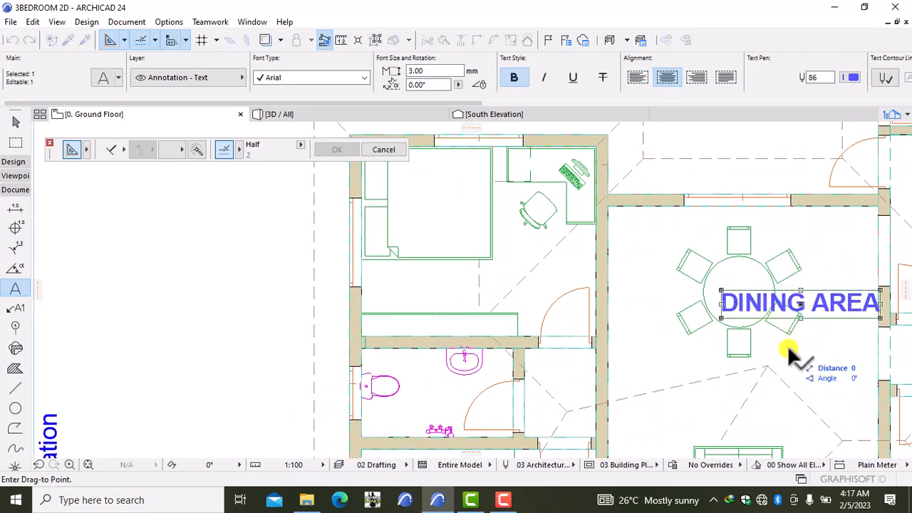
{"action": "left_click", "coordinate": [731, 338]}
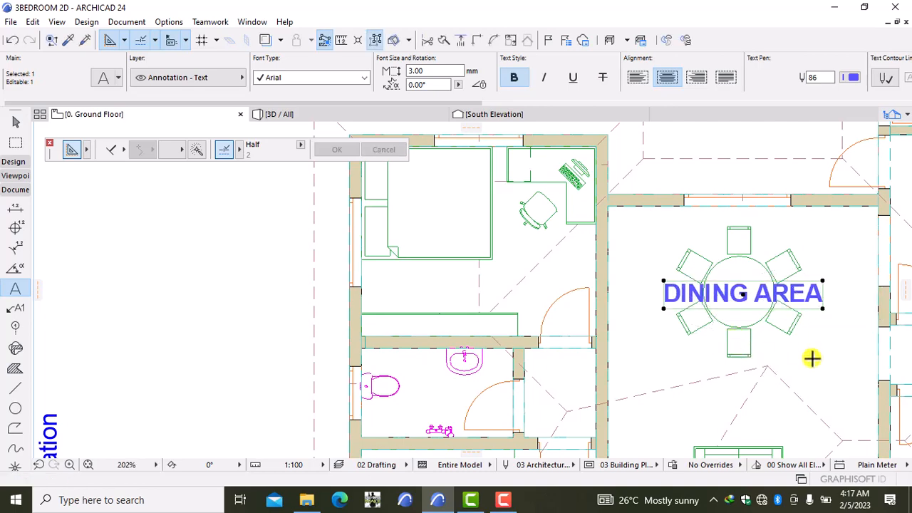
{"action": "key", "text": "Escape"}
Add a "BEDROOM 1" text label below the bed in the upper-left bedroom
{"action": "scroll", "coordinate": [800, 403], "scroll_direction": "down", "scroll_amount": 3}
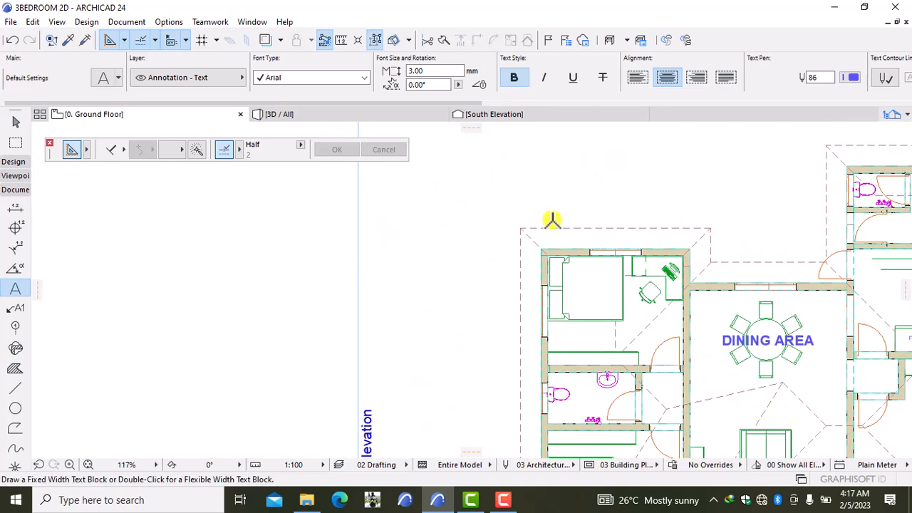
{"action": "scroll", "coordinate": [563, 292], "scroll_direction": "up", "scroll_amount": 4}
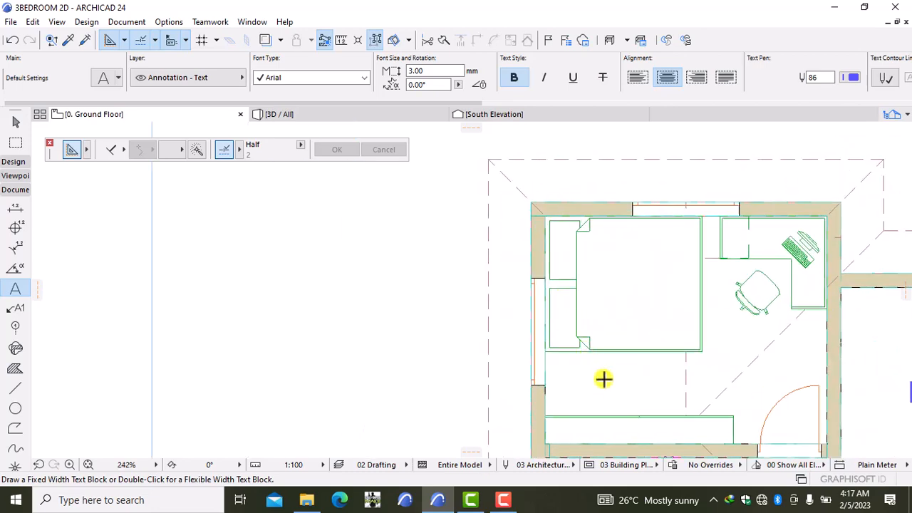
{"action": "double_click", "coordinate": [603, 376]}
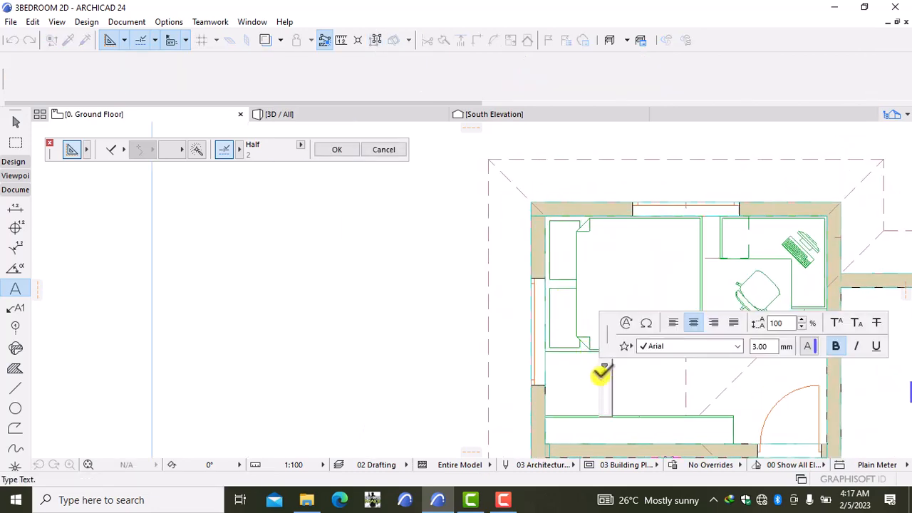
{"action": "type", "text": "BED"}
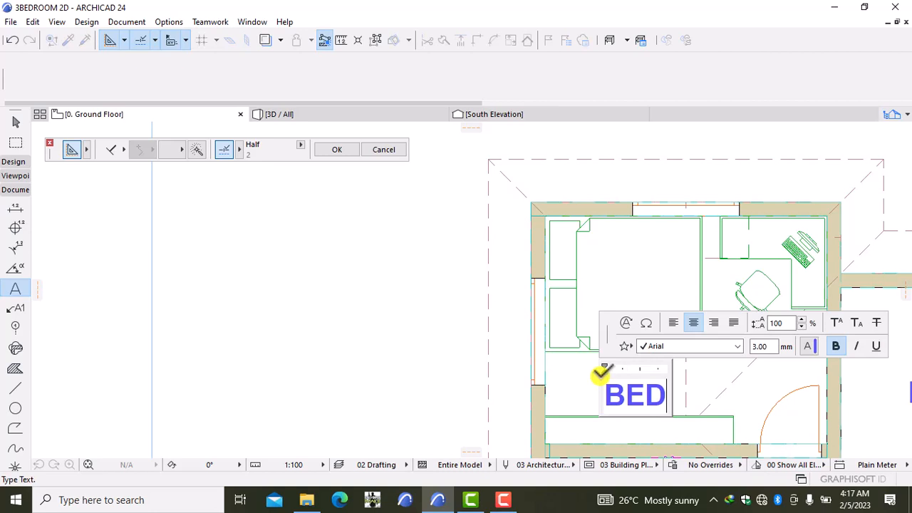
{"action": "type", "text": "ROOM"}
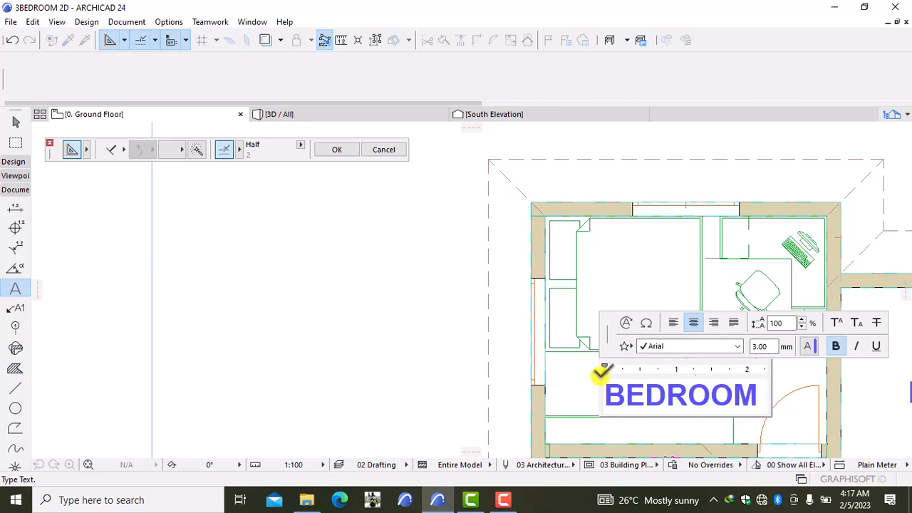
{"action": "type", "text": " 1"}
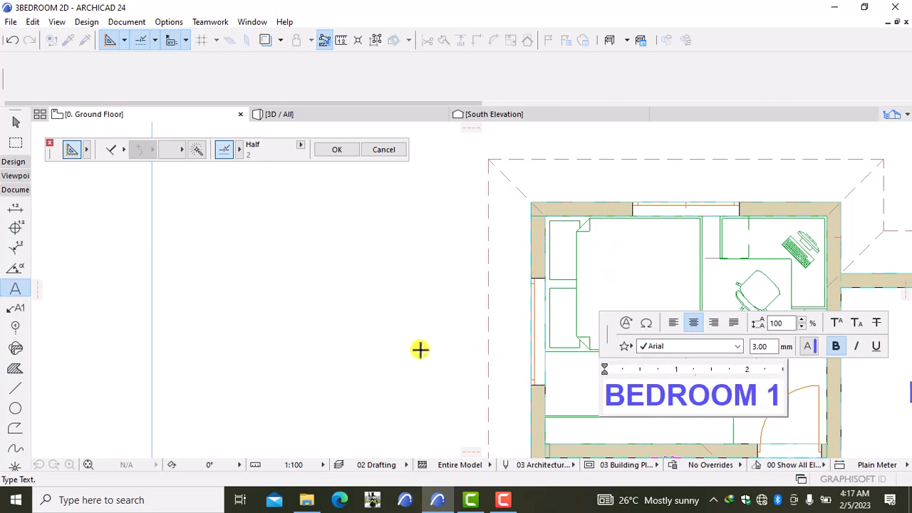
{"action": "left_click", "coordinate": [529, 348]}
Add a "BEDROOM 2" text label starting on the bed in the bedroom with the angled bay window
{"action": "scroll", "coordinate": [578, 352], "scroll_direction": "down", "scroll_amount": 5}
{"action": "middle_click_drag", "start_coordinate": [654, 412], "coordinate": [661, 247]}
{"action": "scroll", "coordinate": [634, 282], "scroll_direction": "up", "scroll_amount": 5}
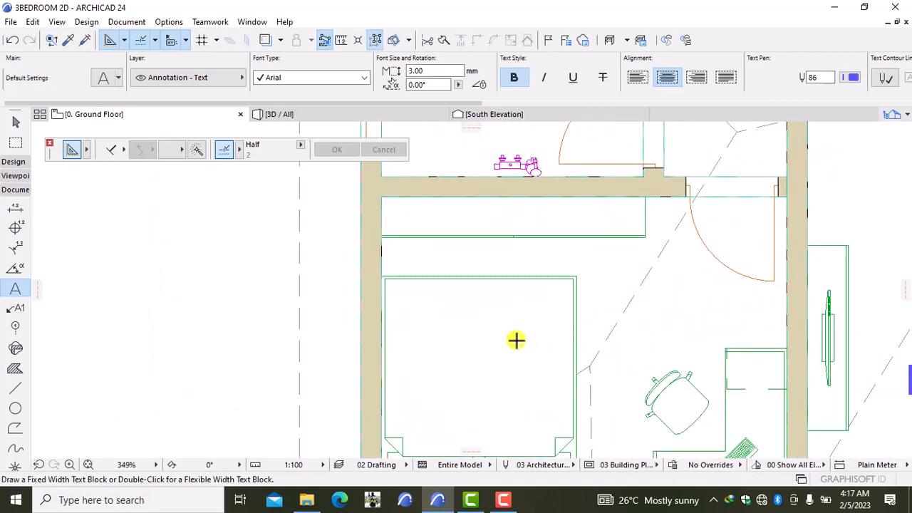
{"action": "left_click", "coordinate": [515, 339]}
{"action": "type", "text": "BED"}
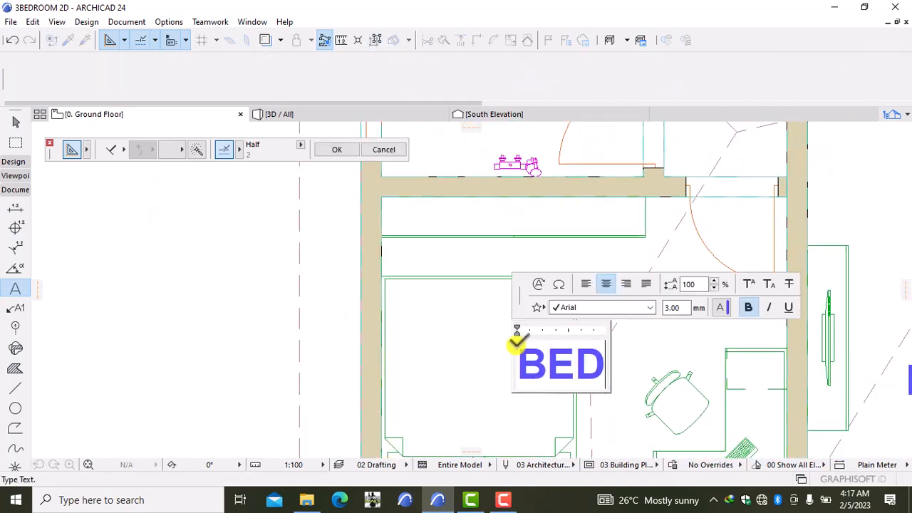
{"action": "type", "text": "ROOM"}
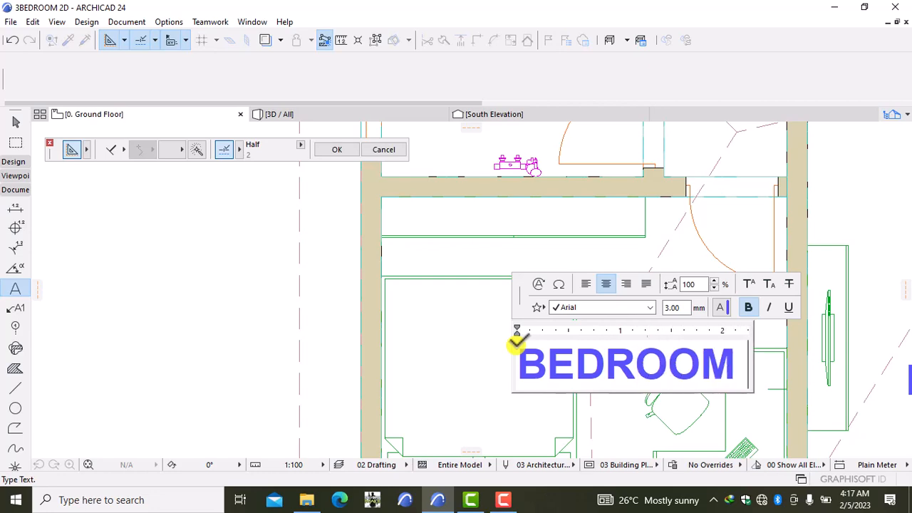
{"action": "type", "text": " 2"}
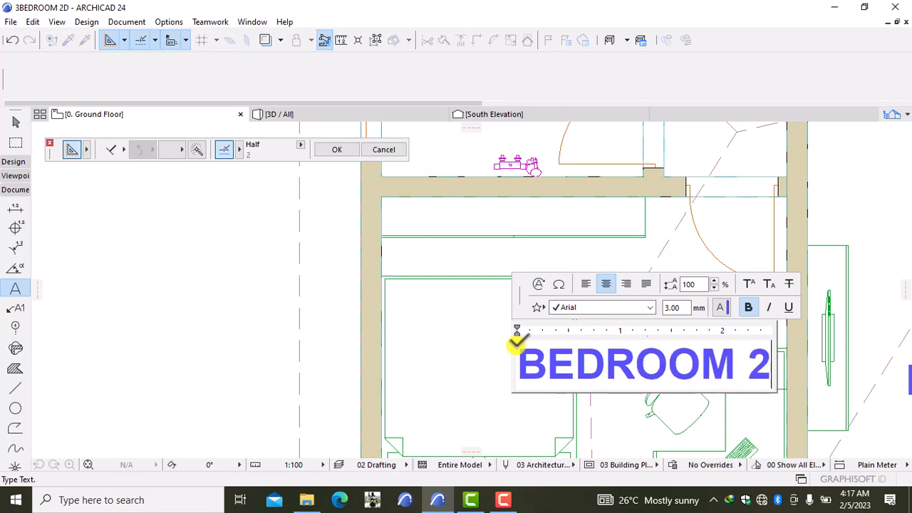
{"action": "left_click", "coordinate": [207, 383]}
Add a "MASTER BEDROOM" text label between the door and the bed in the large bedroom east of the lounge
{"action": "scroll", "coordinate": [424, 349], "scroll_direction": "down", "scroll_amount": 5}
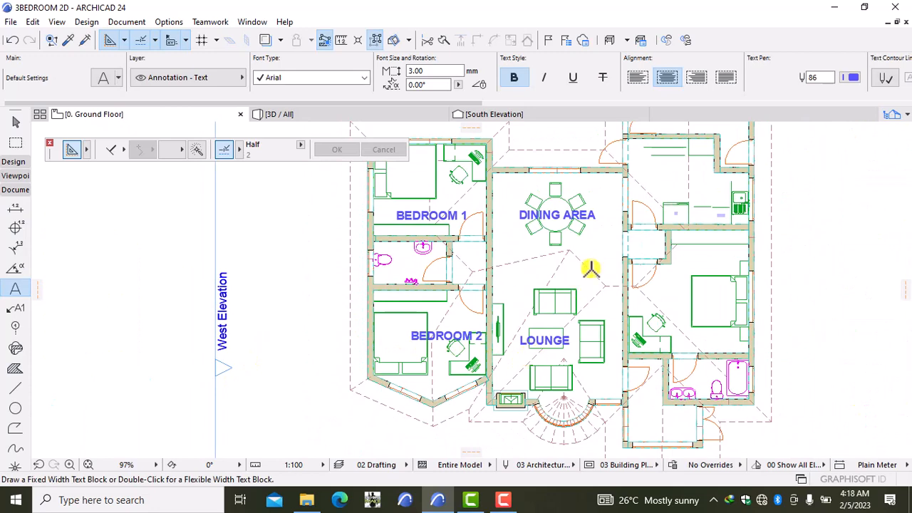
{"action": "scroll", "coordinate": [612, 285], "scroll_direction": "up", "scroll_amount": 5}
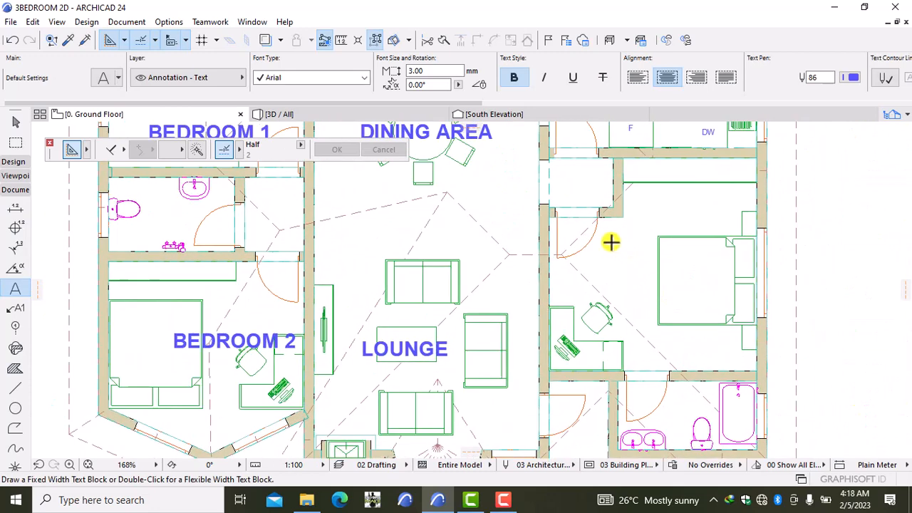
{"action": "left_click", "coordinate": [610, 242]}
{"action": "type", "text": "MASTER "}
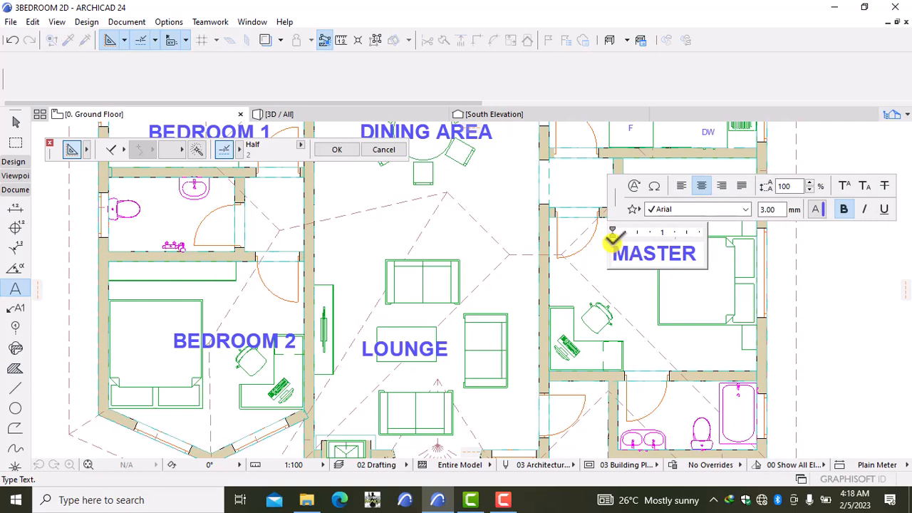
{"action": "type", "text": "BER"}
{"action": "key", "text": "BackSpace"}
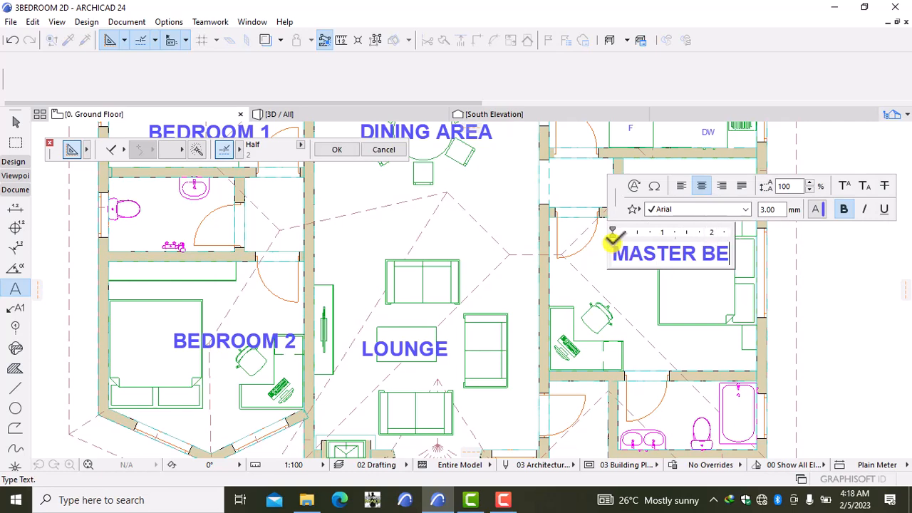
{"action": "type", "text": "DROOM"}
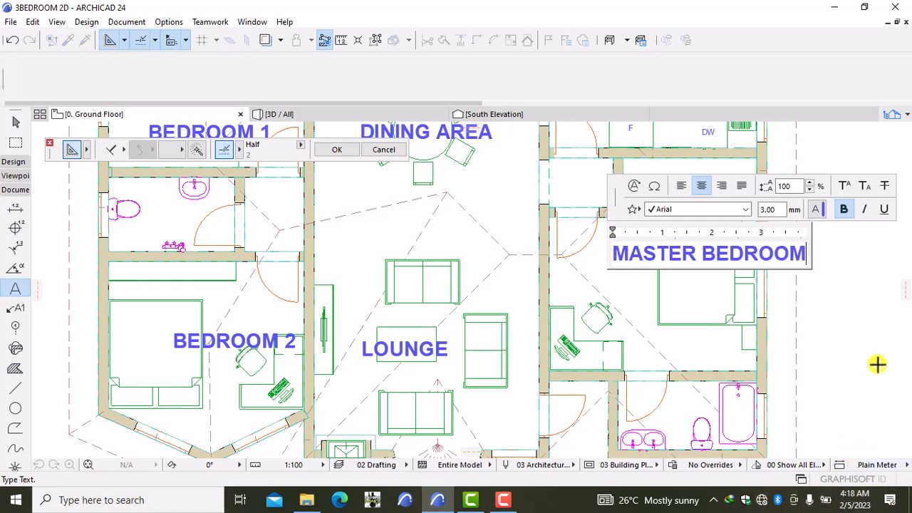
{"action": "left_click", "coordinate": [855, 332]}
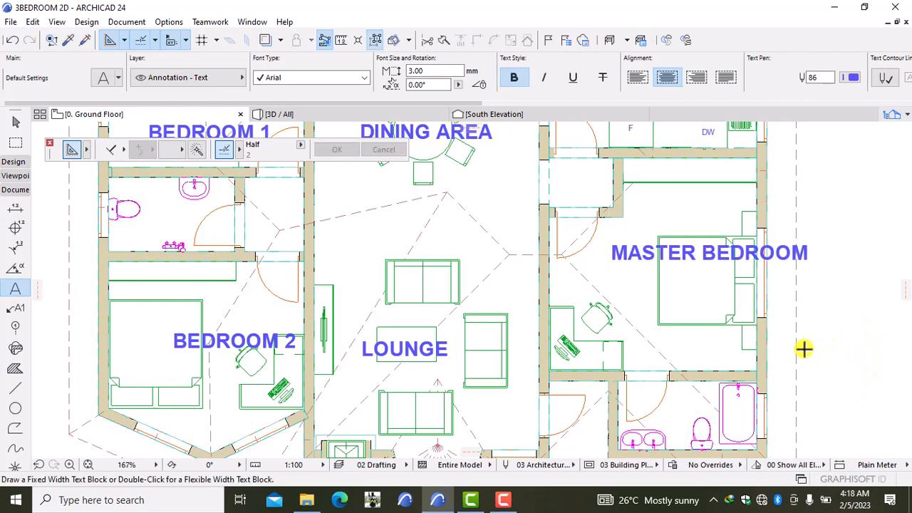
Move the BEDROOM 2 label horizontally left by about 505 so it sits more centrally in its room
{"action": "scroll", "coordinate": [804, 350], "scroll_direction": "down", "scroll_amount": 2}
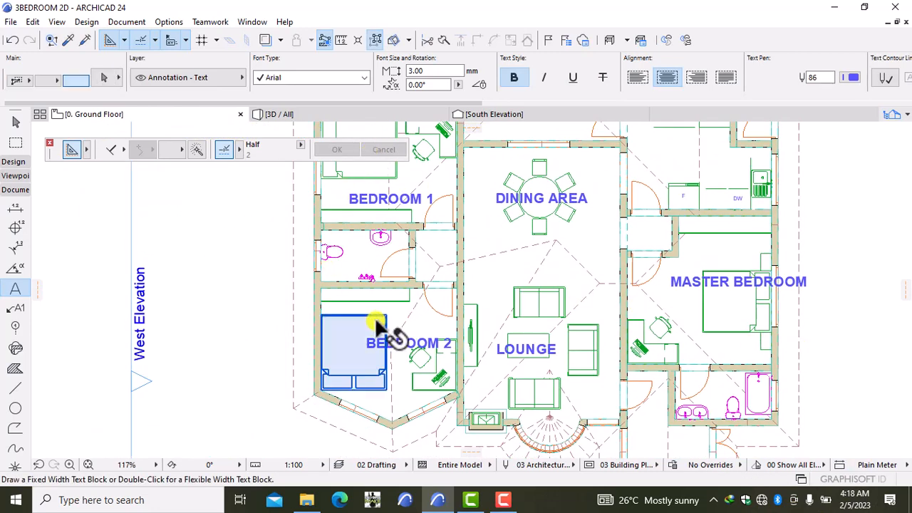
{"action": "left_click", "coordinate": [397, 347], "text": "shift"}
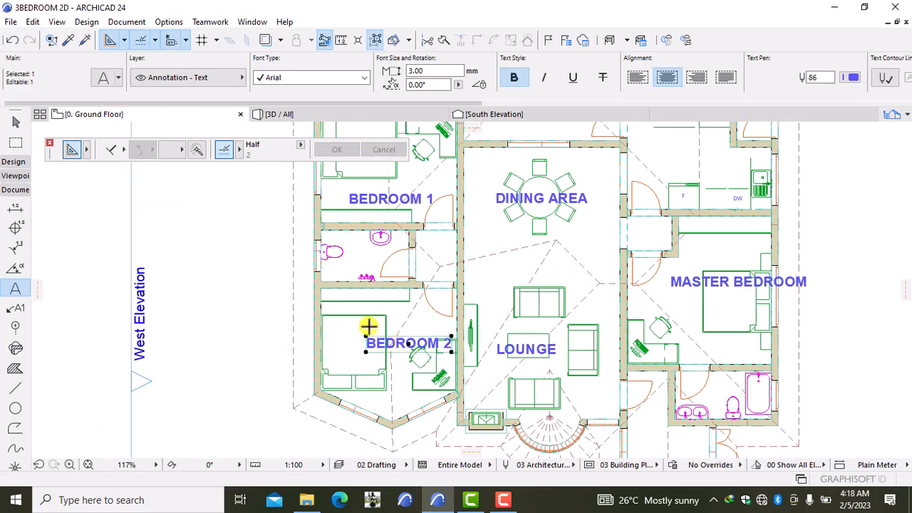
{"action": "key", "text": "ctrl+d"}
{"action": "left_click", "coordinate": [249, 318]}
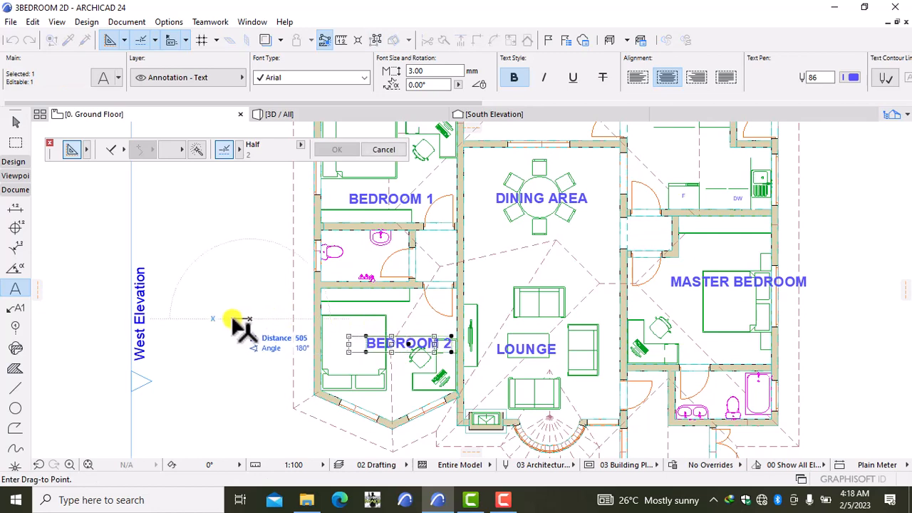
{"action": "left_click", "coordinate": [234, 319]}
{"action": "key", "text": "Escape"}
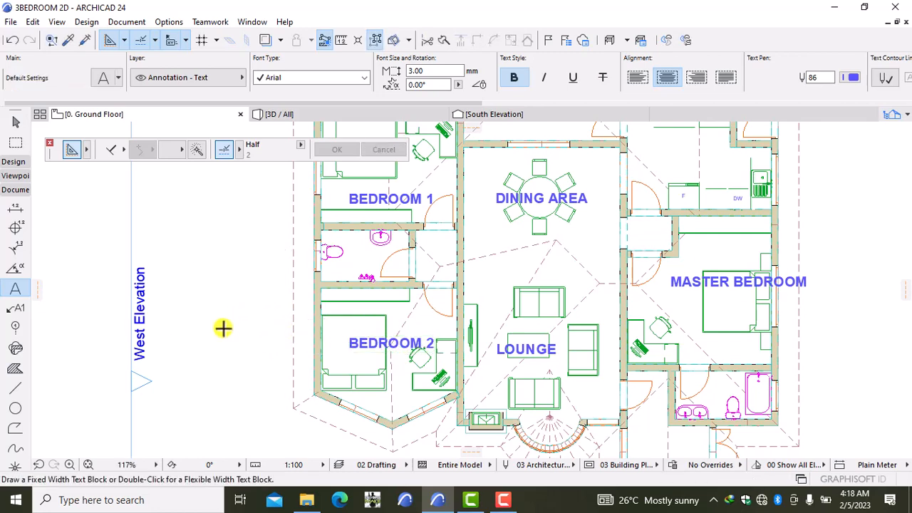
Move the MASTER BEDROOM label left and slightly down by about 1140 so it fits between the room's side walls
{"action": "scroll", "coordinate": [446, 245], "scroll_direction": "down", "scroll_amount": 3}
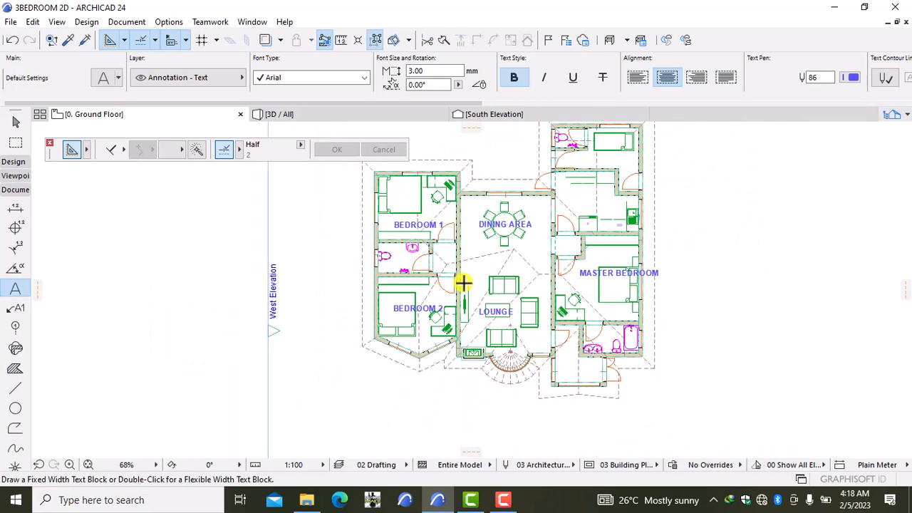
{"action": "scroll", "coordinate": [421, 263], "scroll_direction": "up", "scroll_amount": 3}
{"action": "scroll", "coordinate": [535, 252], "scroll_direction": "down", "scroll_amount": 2}
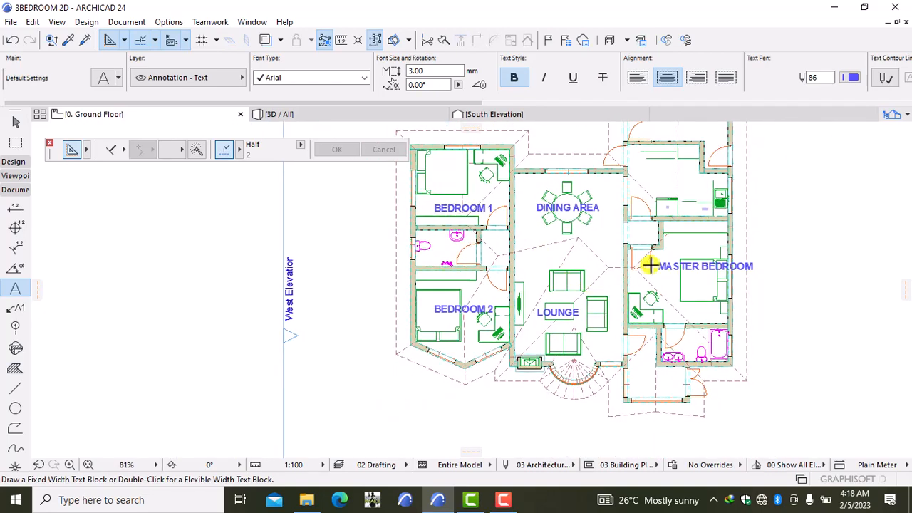
{"action": "scroll", "coordinate": [647, 263], "scroll_direction": "up", "scroll_amount": 4}
{"action": "scroll", "coordinate": [726, 281], "scroll_direction": "down", "scroll_amount": 4}
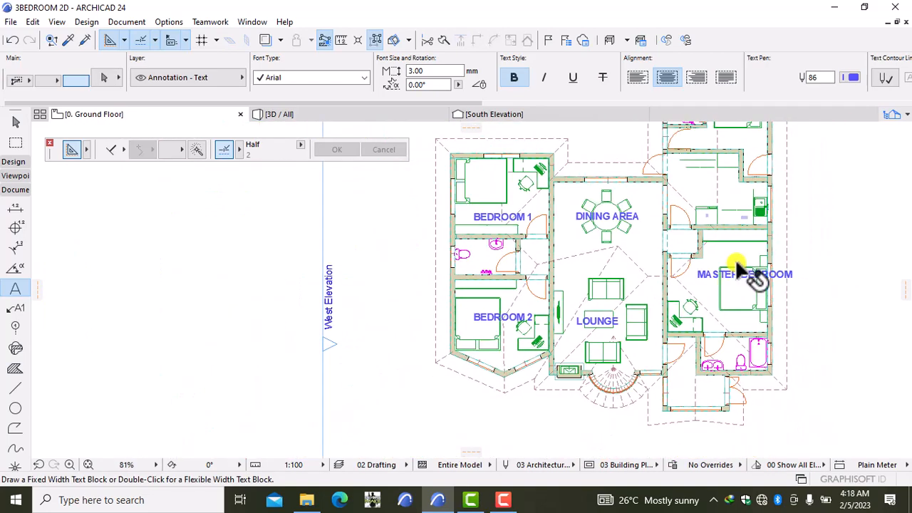
{"action": "left_click", "coordinate": [744, 276]}
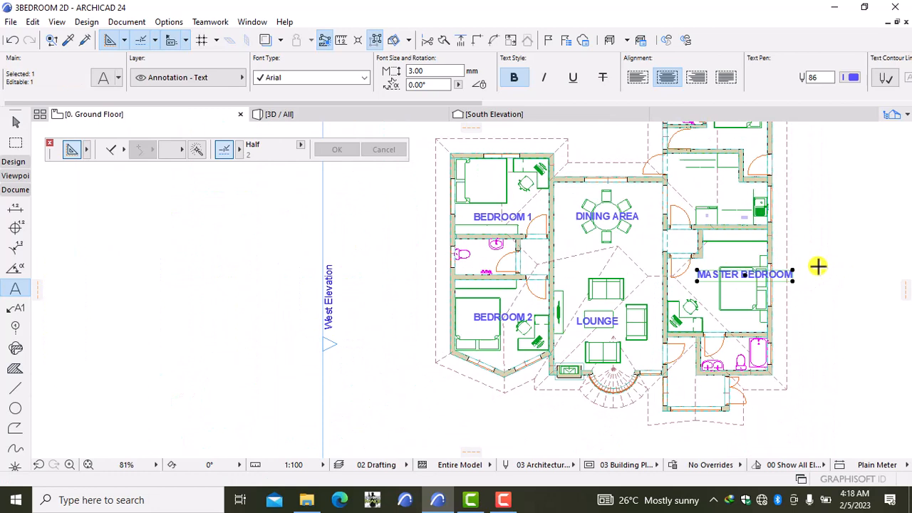
{"action": "key", "text": "ctrl+d"}
{"action": "left_click", "coordinate": [817, 266]}
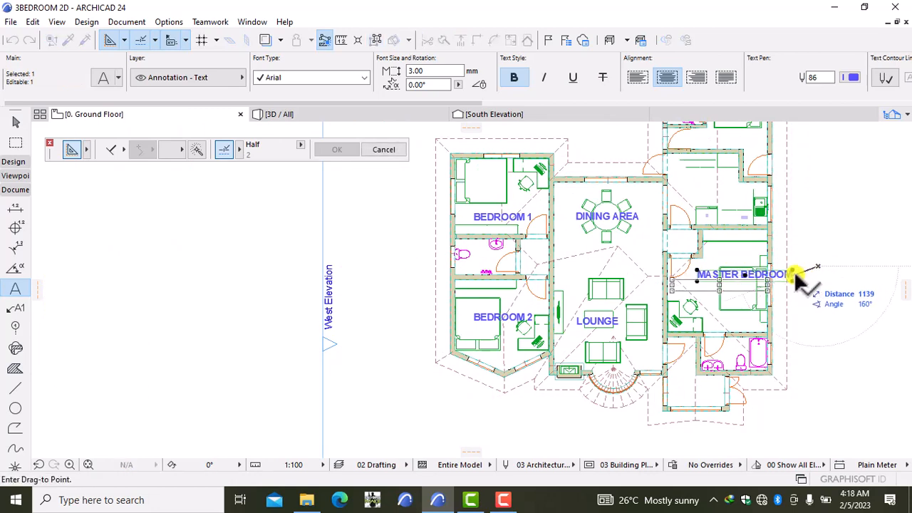
{"action": "left_click", "coordinate": [794, 274]}
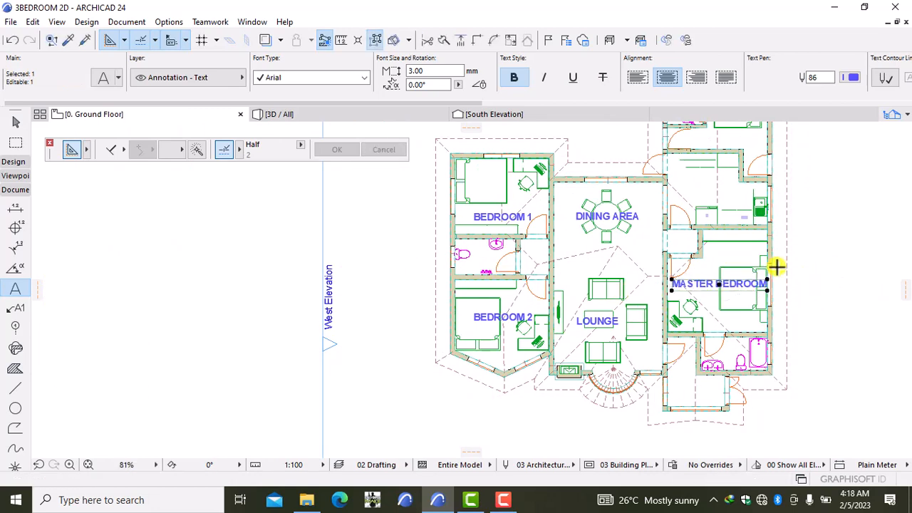
Break the MASTER BEDROOM label into two lines, with MASTER above BEDROOM
{"action": "key", "text": "Escape"}
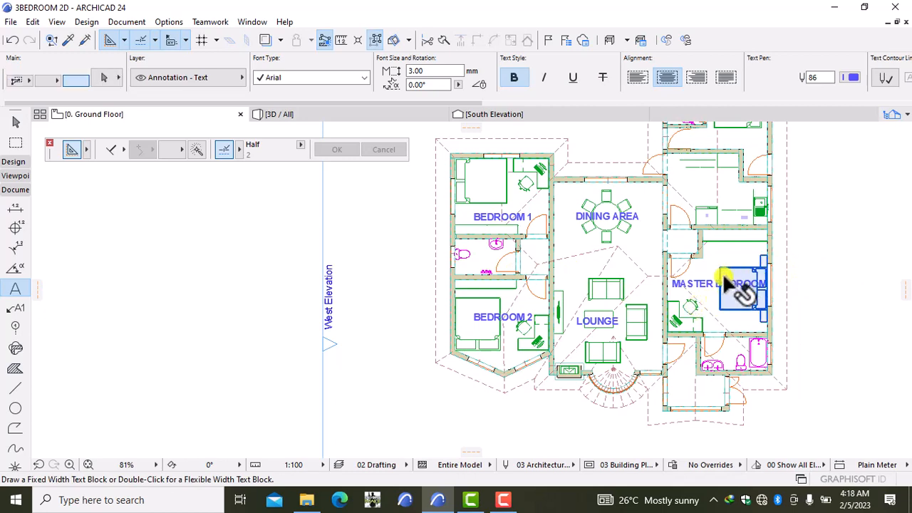
{"action": "left_click", "coordinate": [712, 287]}
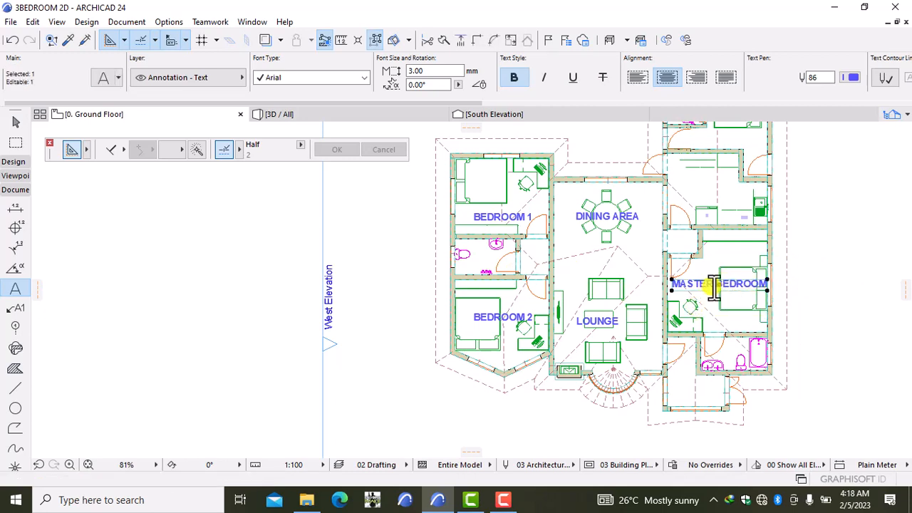
{"action": "double_click", "coordinate": [712, 288]}
{"action": "key", "text": "Return"}
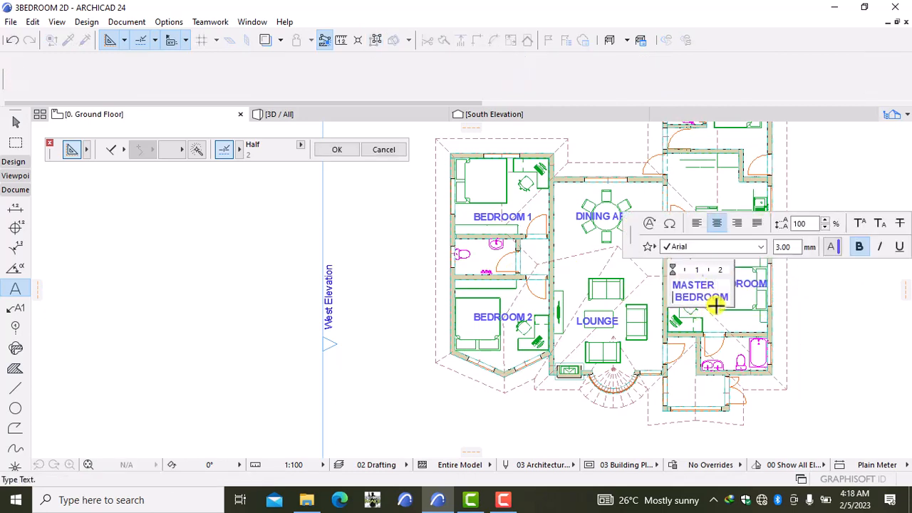
{"action": "key", "text": "Escape"}
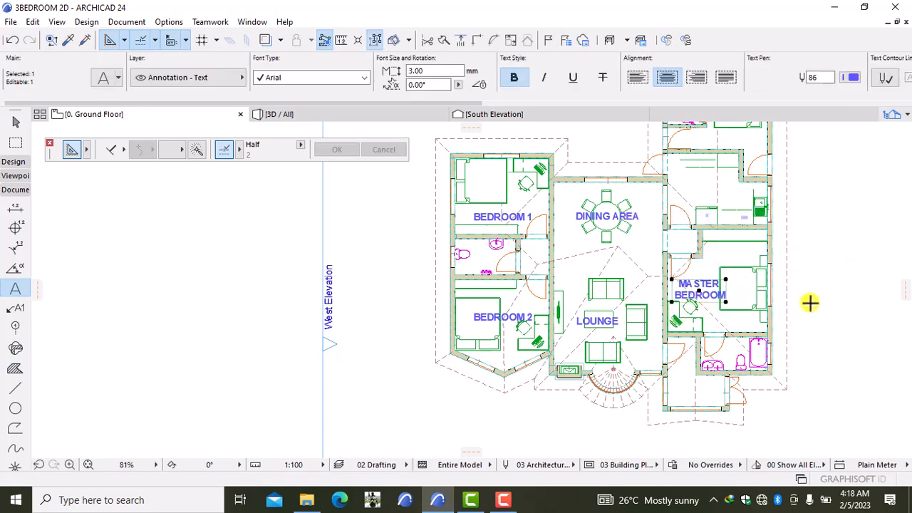
Move the two-line MASTER BEDROOM label slightly to the right so it sits more centrally beside the bed
{"action": "key", "text": "ctrl+d"}
{"action": "left_click", "coordinate": [809, 303]}
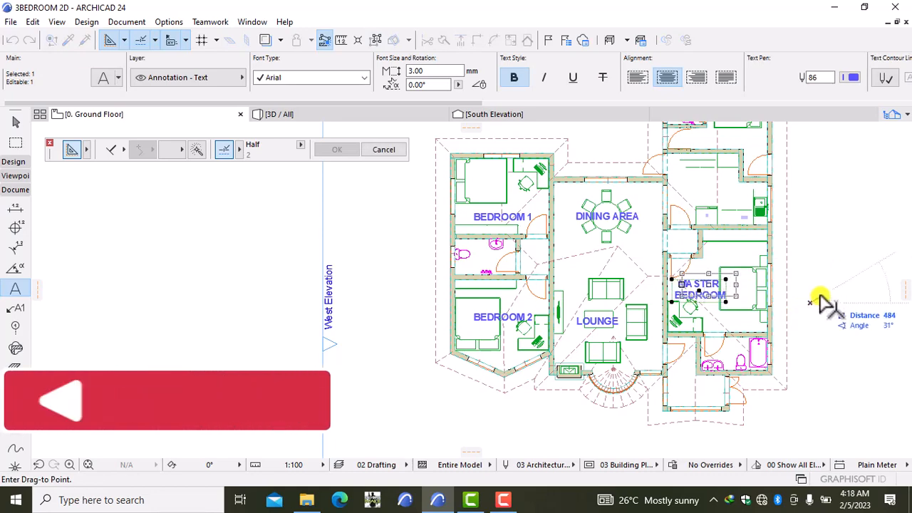
{"action": "key", "text": "Escape"}
{"action": "key", "text": "Escape"}
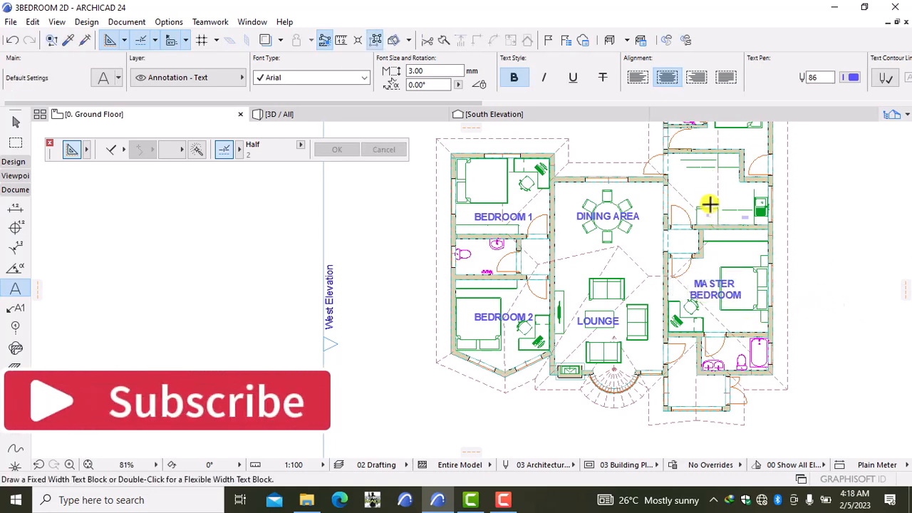
Add a "KITCHEN" text label in the open floor area above the fridge in the room east of the dining area
{"action": "middle_click_drag", "start_coordinate": [706, 206], "coordinate": [694, 257]}
{"action": "scroll", "coordinate": [695, 258], "scroll_direction": "up", "scroll_amount": 5}
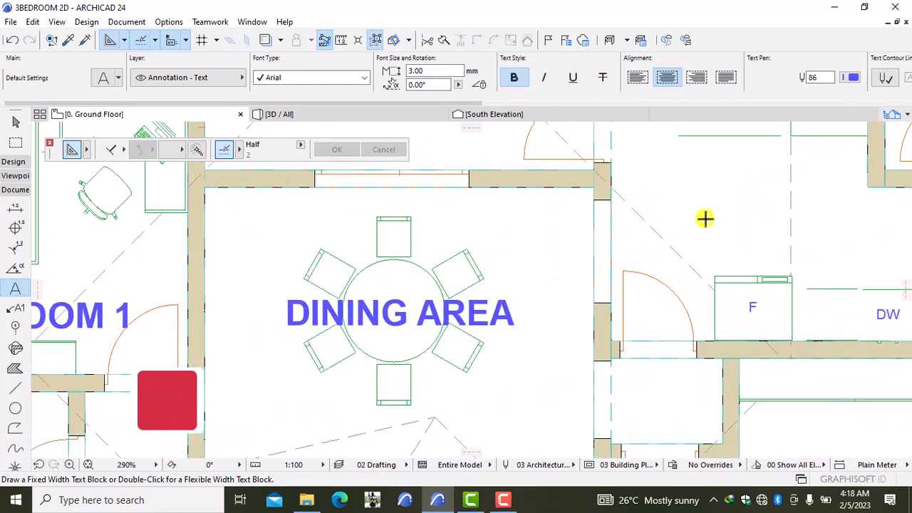
{"action": "middle_click_drag", "start_coordinate": [702, 218], "coordinate": [578, 277]}
{"action": "double_click", "coordinate": [578, 238]}
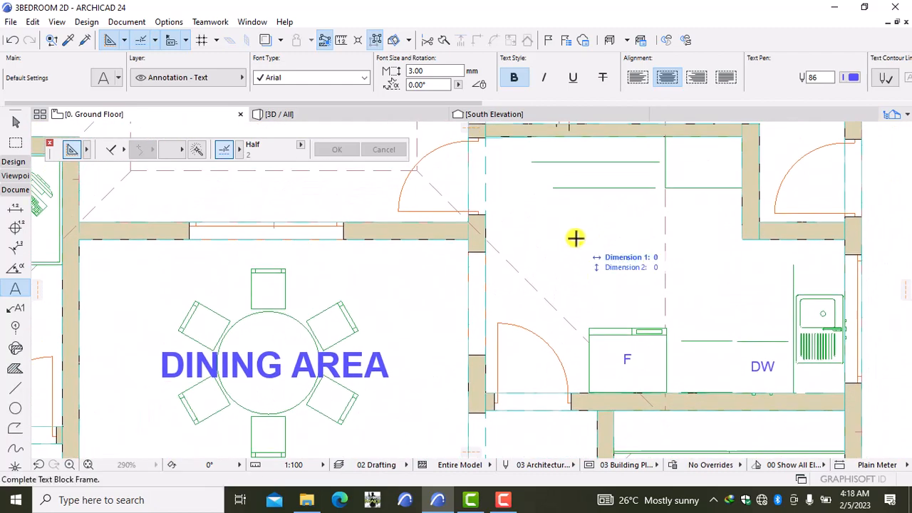
{"action": "type", "text": "K"}
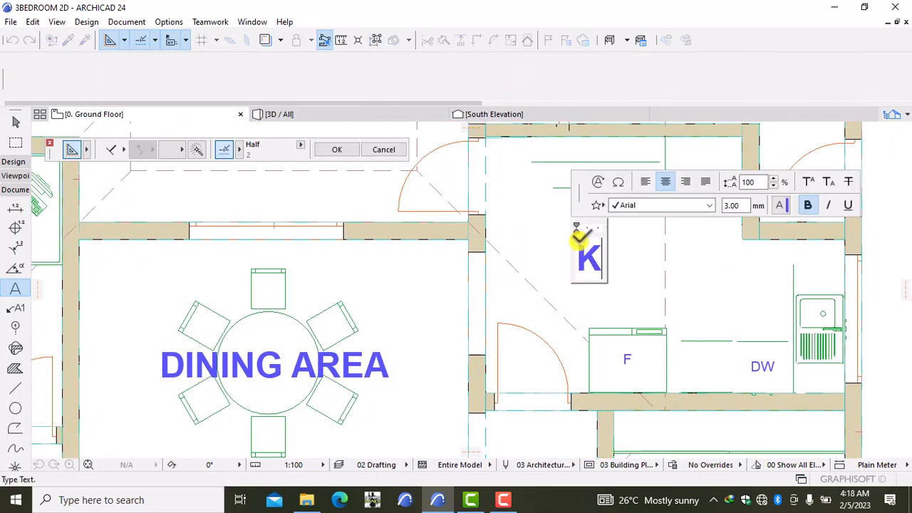
{"action": "type", "text": "ITCHEN"}
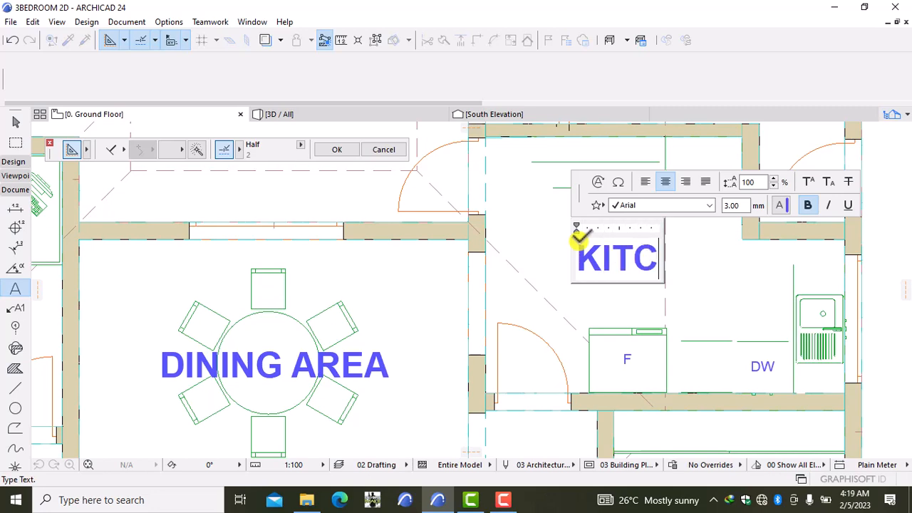
{"action": "left_click", "coordinate": [531, 283]}
Add a "DSQ" text label just below the single bed in the room north of the kitchen
{"action": "scroll", "coordinate": [531, 282], "scroll_direction": "down", "scroll_amount": 5}
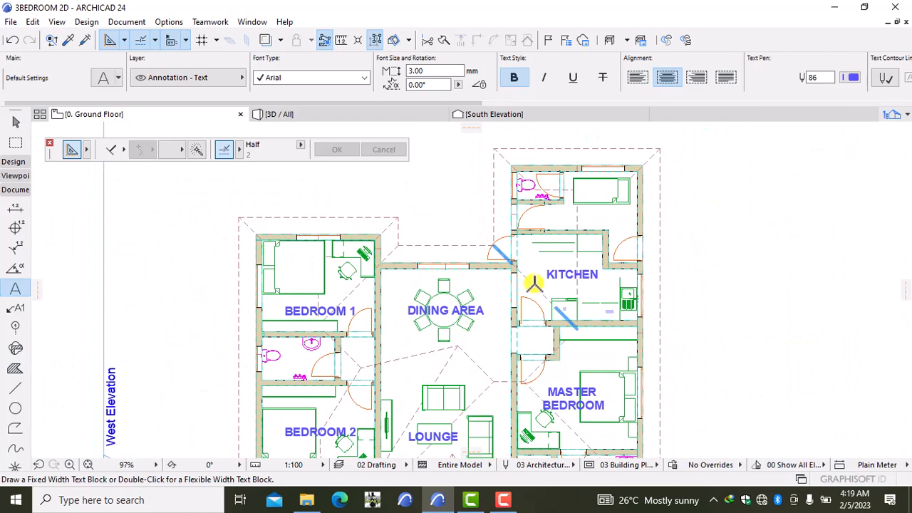
{"action": "scroll", "coordinate": [583, 186], "scroll_direction": "up", "scroll_amount": 3}
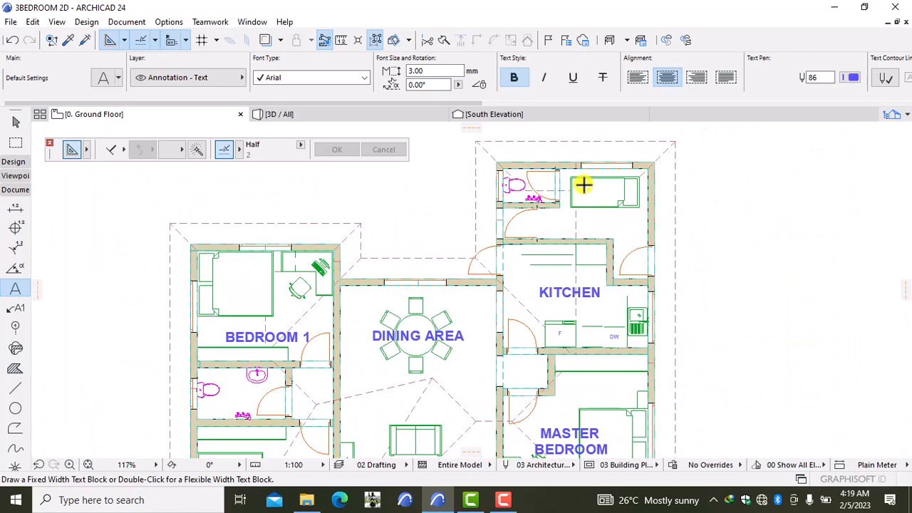
{"action": "scroll", "coordinate": [585, 206], "scroll_direction": "up", "scroll_amount": 2}
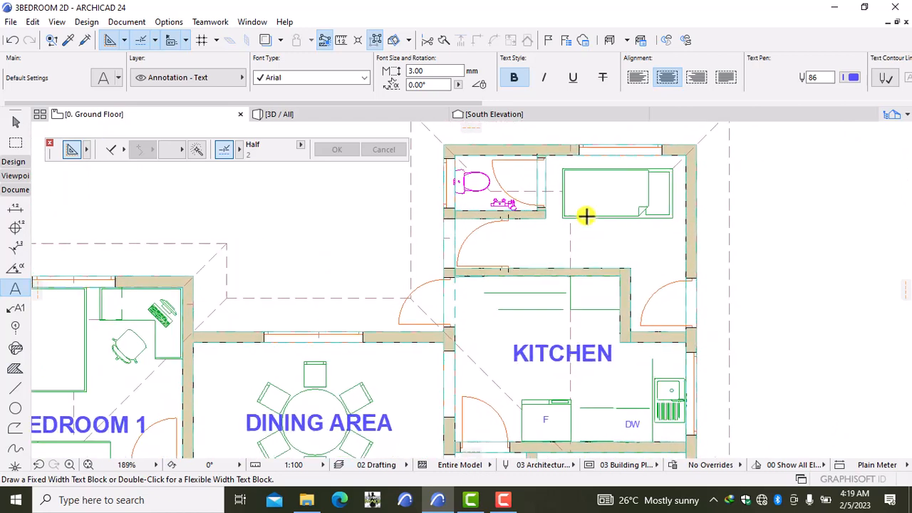
{"action": "middle_click_drag", "start_coordinate": [541, 230], "coordinate": [535, 280]}
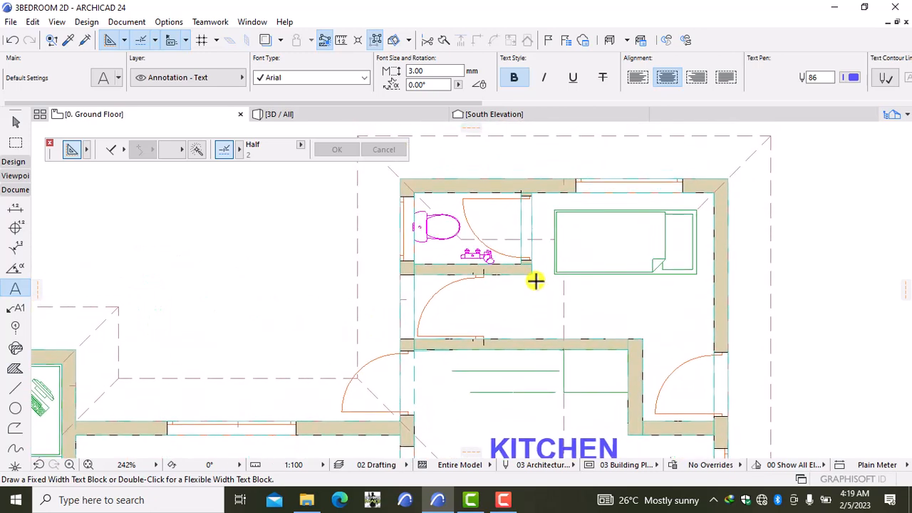
{"action": "scroll", "coordinate": [535, 281], "scroll_direction": "up", "scroll_amount": 2}
{"action": "left_click", "coordinate": [542, 274]}
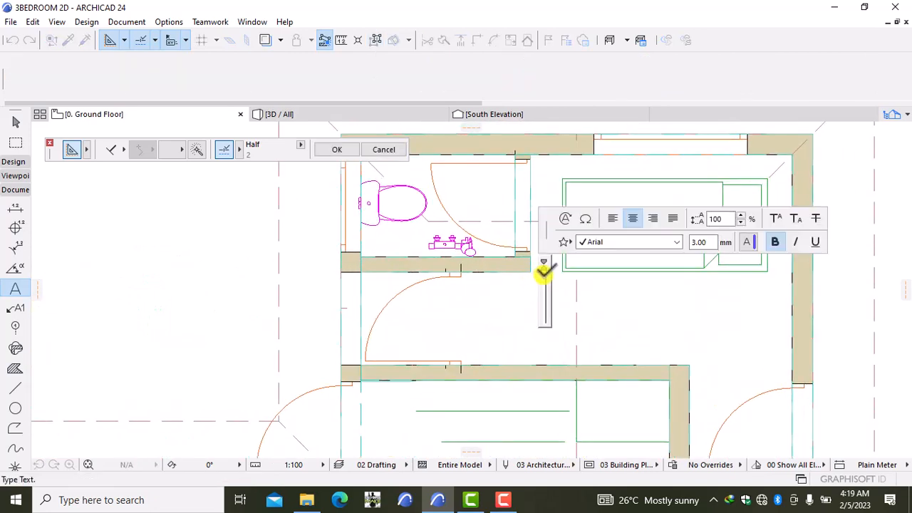
{"action": "type", "text": "D"}
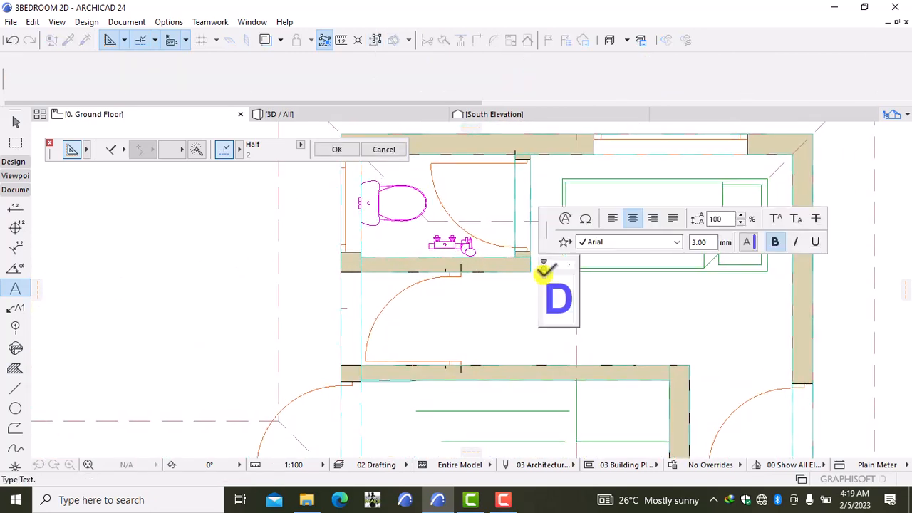
{"action": "type", "text": "S"}
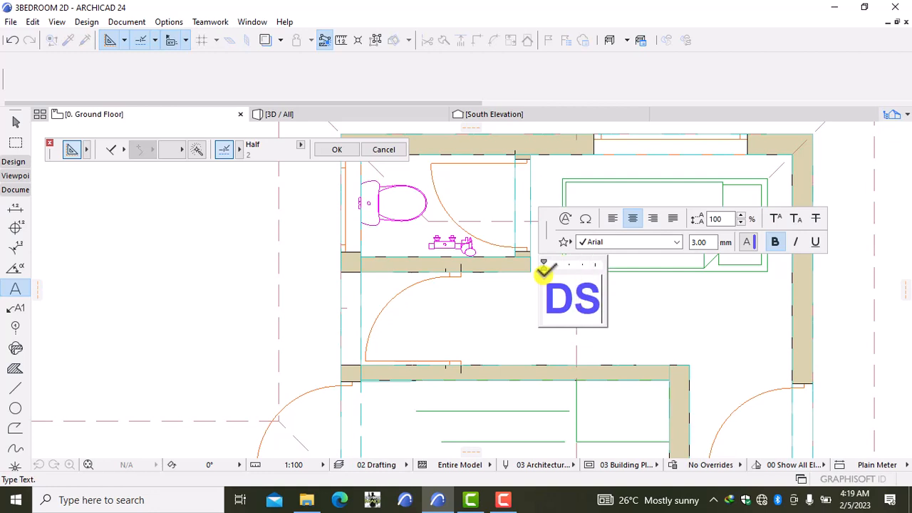
{"action": "type", "text": "Q"}
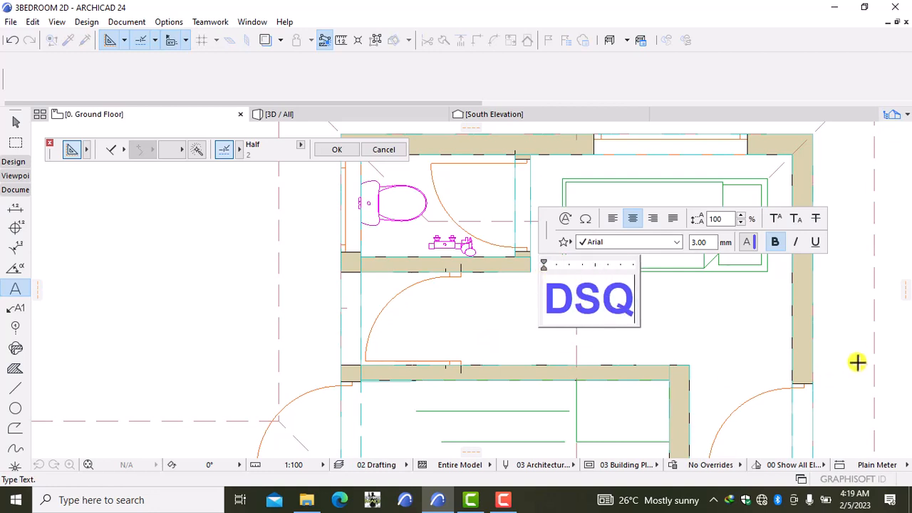
{"action": "left_click", "coordinate": [884, 320]}
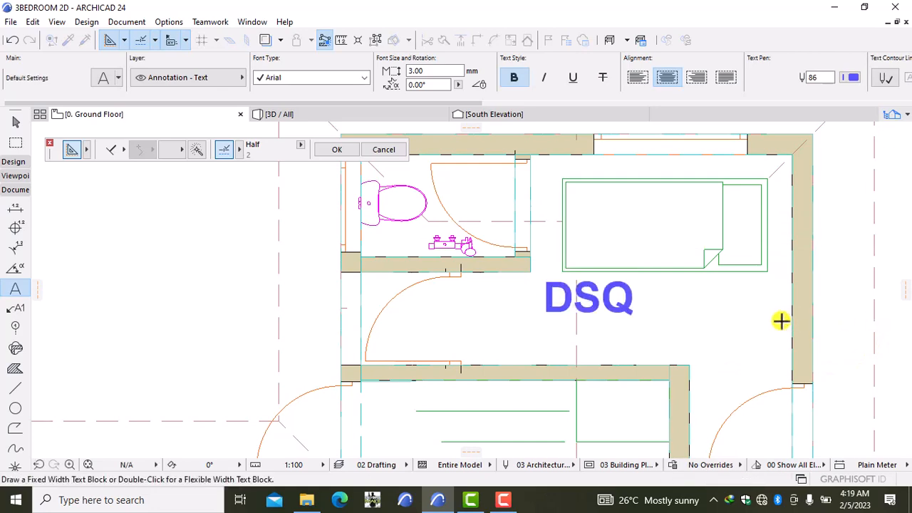
Add a "BATH" text label between the toilet and the door in the bathroom between Bedroom 1 and Bedroom 2
{"action": "scroll", "coordinate": [723, 318], "scroll_direction": "down", "scroll_amount": 5}
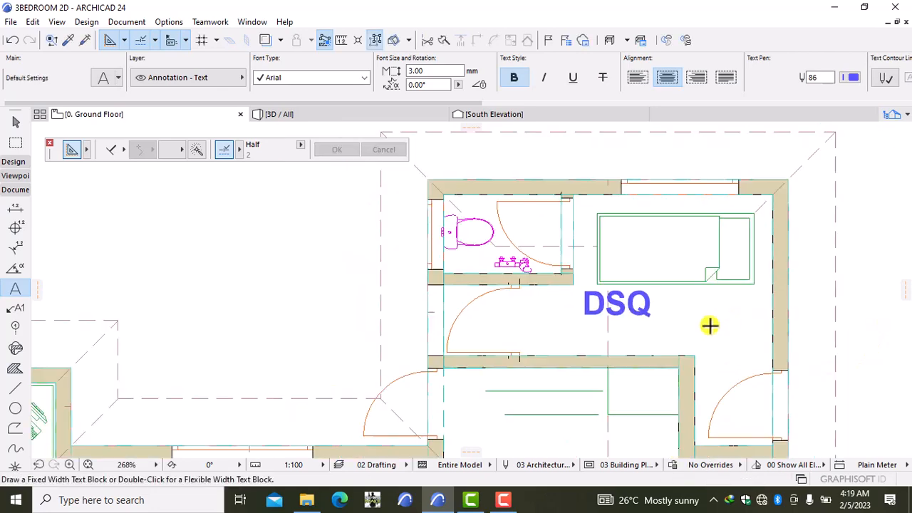
{"action": "middle_click_drag", "start_coordinate": [666, 341], "coordinate": [682, 254]}
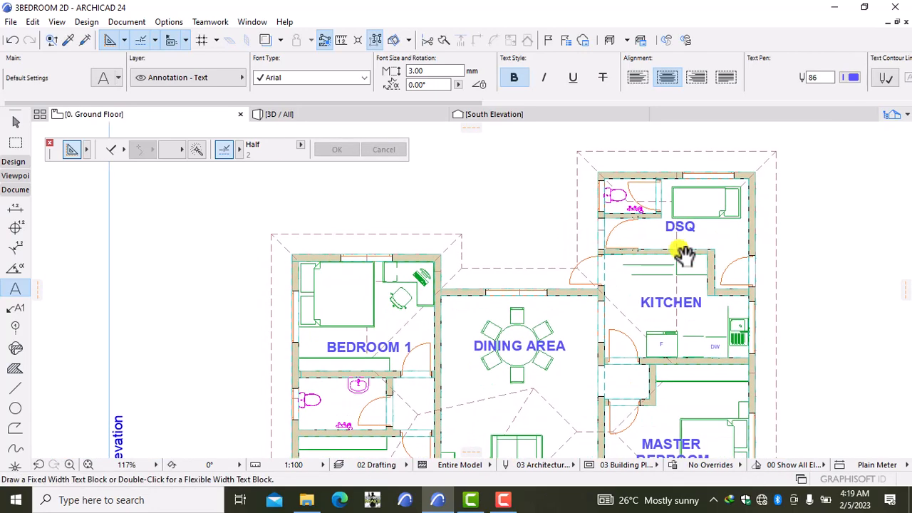
{"action": "scroll", "coordinate": [677, 254], "scroll_direction": "up", "scroll_amount": 1}
{"action": "scroll", "coordinate": [674, 258], "scroll_direction": "down", "scroll_amount": 1}
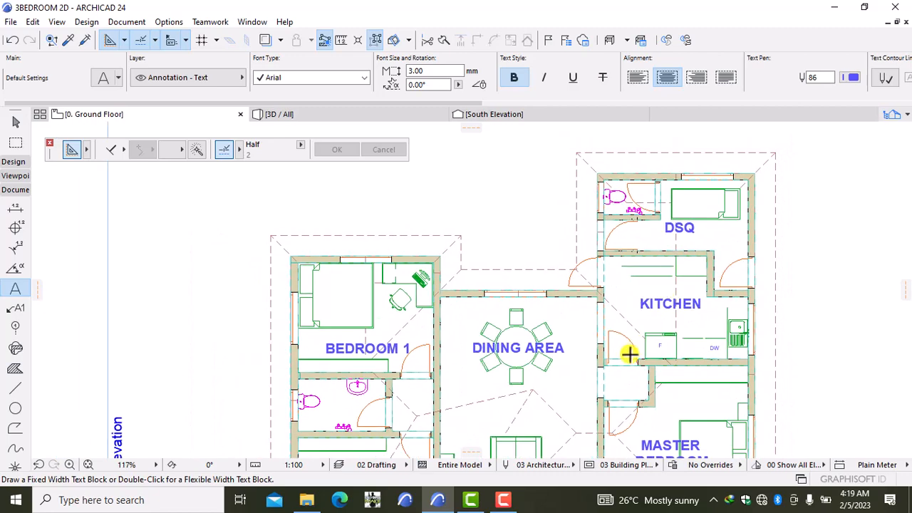
{"action": "middle_click_drag", "start_coordinate": [630, 353], "coordinate": [647, 261]}
{"action": "scroll", "coordinate": [329, 300], "scroll_direction": "up", "scroll_amount": 5}
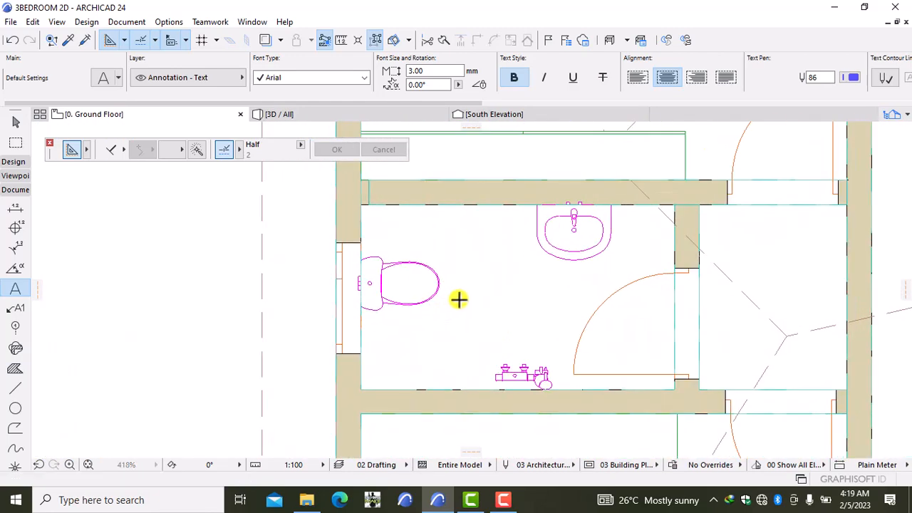
{"action": "double_click", "coordinate": [459, 297]}
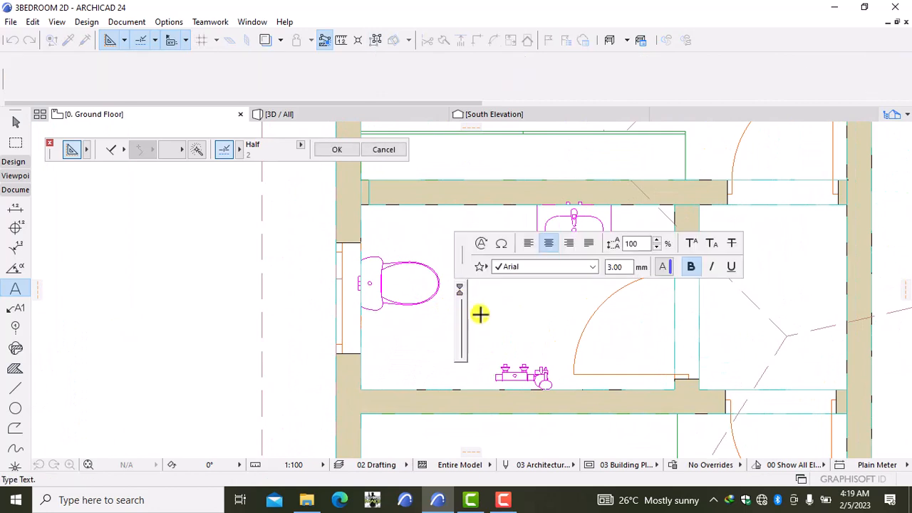
{"action": "type", "text": "BATH"}
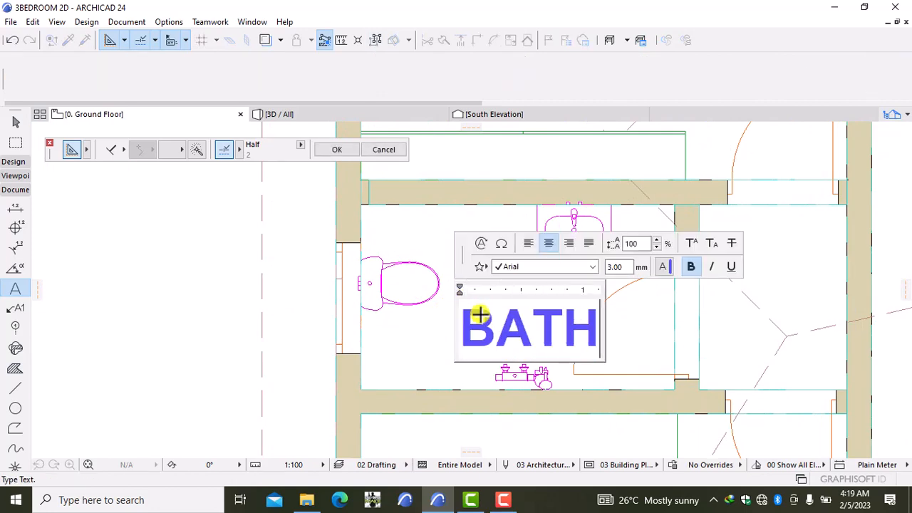
{"action": "left_click", "coordinate": [180, 347]}
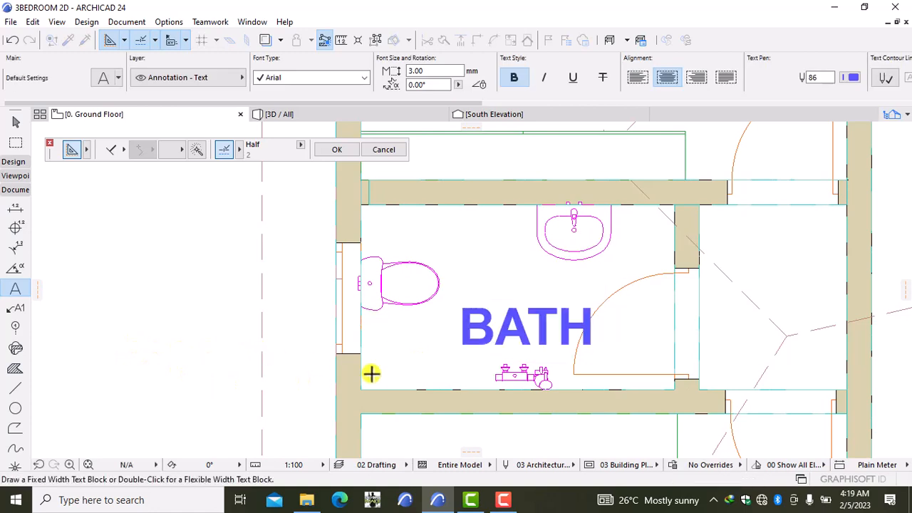
Move the BATH label up and slightly left so it clears the shower fitting and sits nearer the room's centre
{"action": "left_click", "coordinate": [519, 360], "text": "shift"}
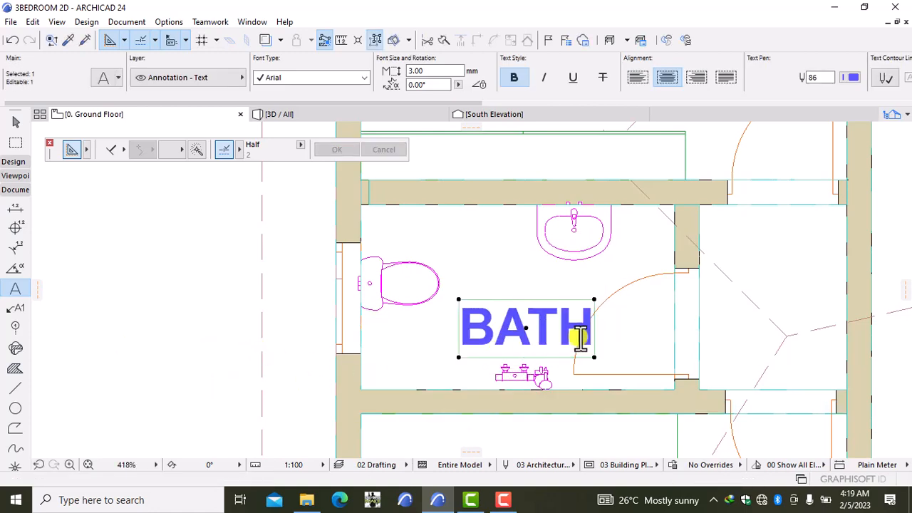
{"action": "key", "text": "ctrl+d"}
{"action": "left_click", "coordinate": [661, 333]}
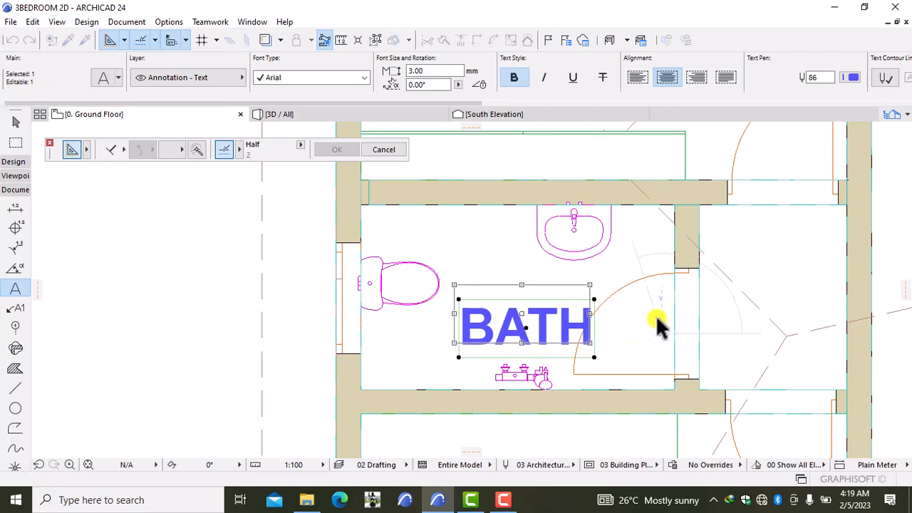
{"action": "left_click", "coordinate": [656, 321]}
{"action": "key", "text": "Escape"}
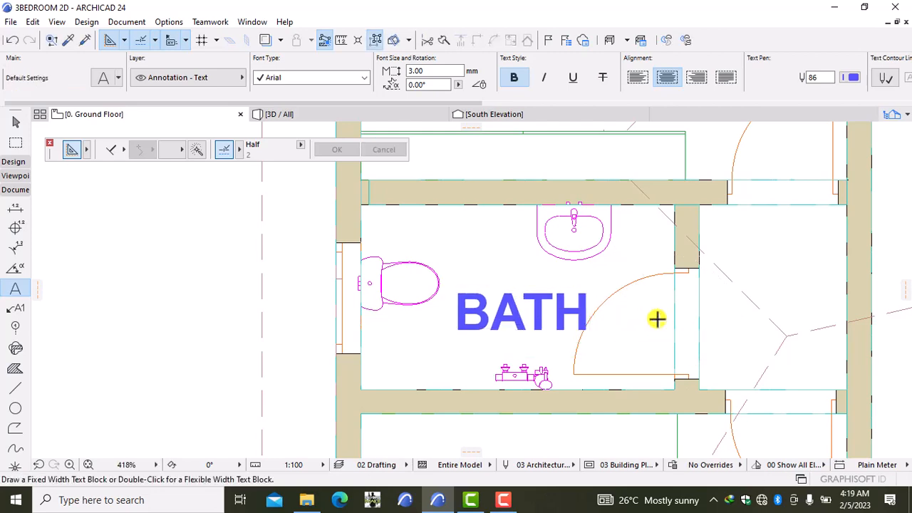
Add a "BATH" text label between the door and the bathtub in the bathroom south of the master bedroom
{"action": "scroll", "coordinate": [656, 319], "scroll_direction": "down", "scroll_amount": 3}
{"action": "middle_click_drag", "start_coordinate": [679, 338], "coordinate": [490, 213]}
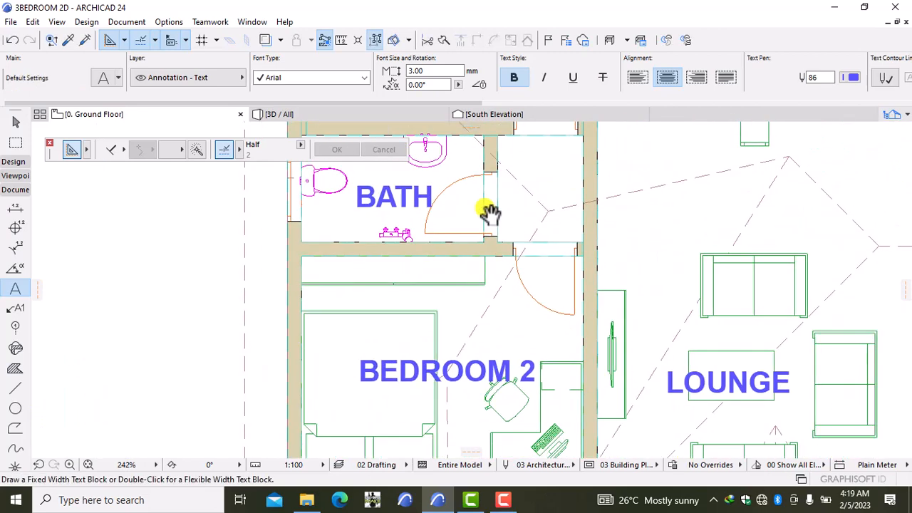
{"action": "scroll", "coordinate": [490, 212], "scroll_direction": "down", "scroll_amount": 5}
{"action": "middle_click_drag", "start_coordinate": [750, 324], "coordinate": [729, 305]}
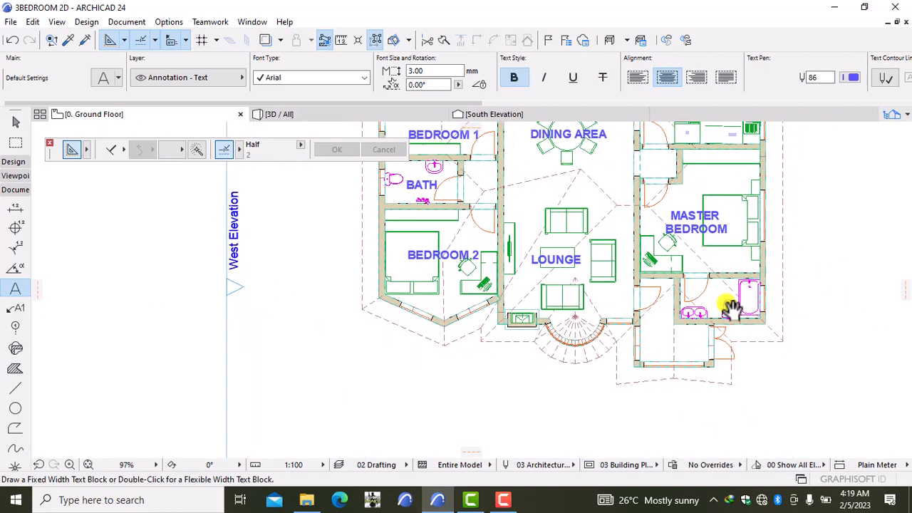
{"action": "scroll", "coordinate": [729, 305], "scroll_direction": "up", "scroll_amount": 7}
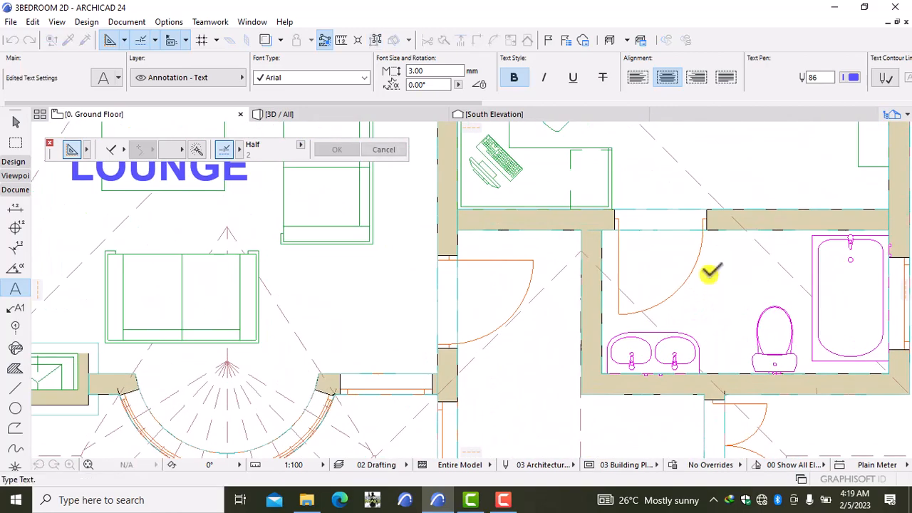
{"action": "double_click", "coordinate": [710, 269]}
{"action": "type", "text": "B"}
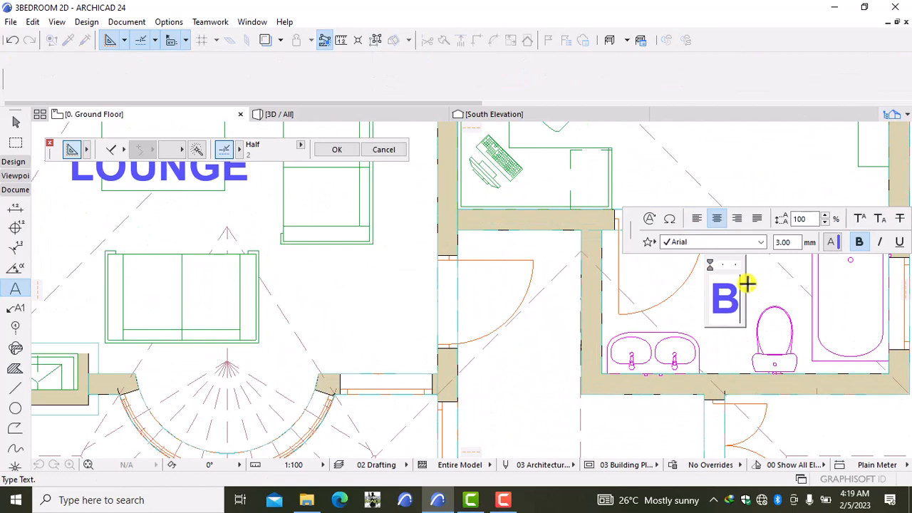
{"action": "type", "text": "AT"}
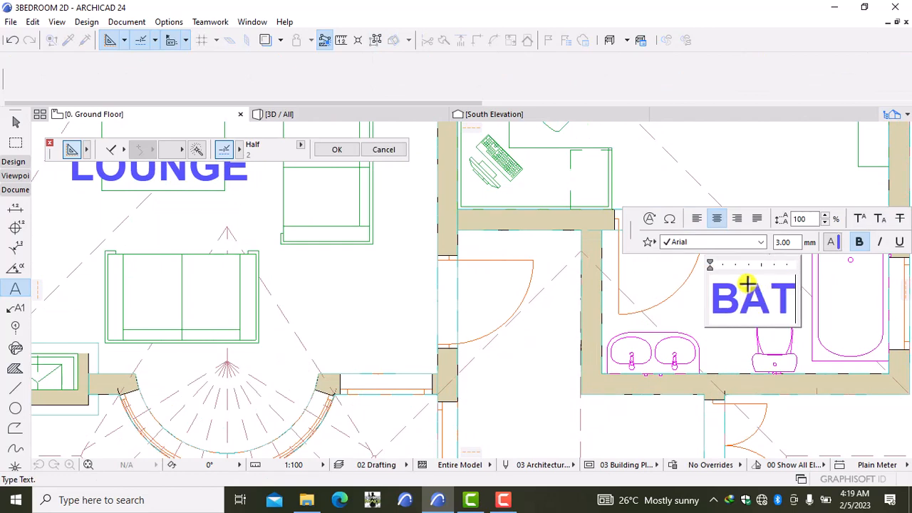
{"action": "type", "text": "H"}
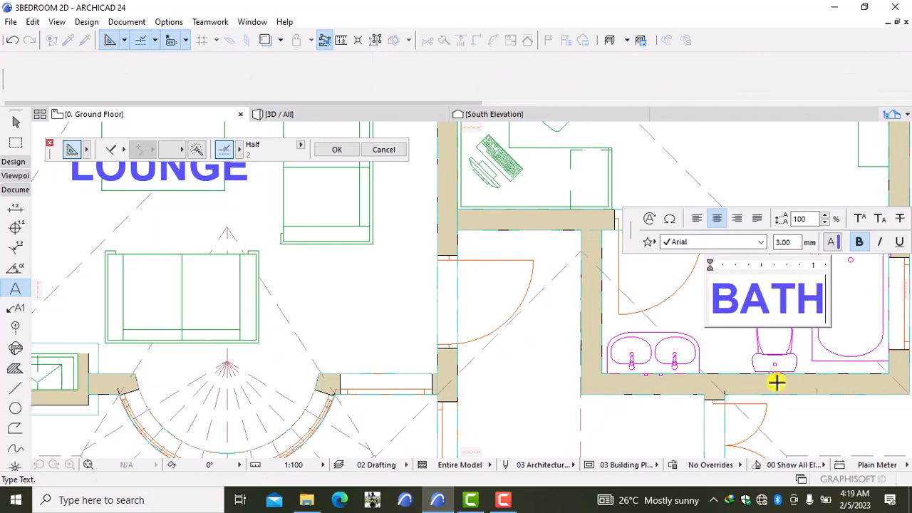
{"action": "left_click", "coordinate": [804, 422]}
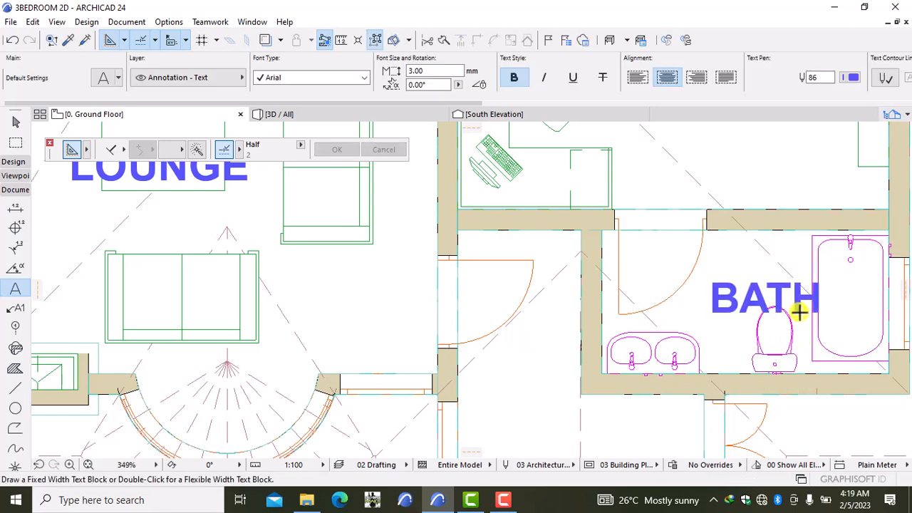
Move the master bathroom's BATH label slightly left so it clears the bathtub
{"action": "left_click", "coordinate": [771, 306]}
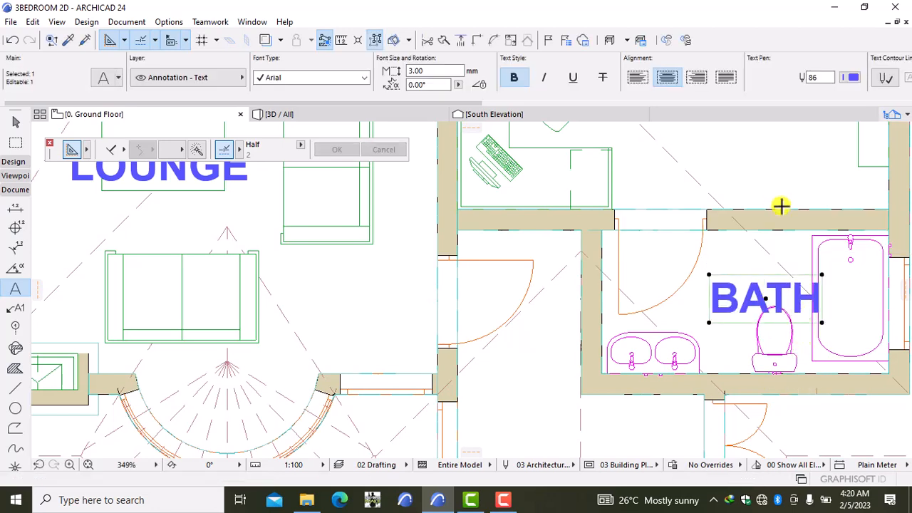
{"action": "key", "text": "ctrl+d"}
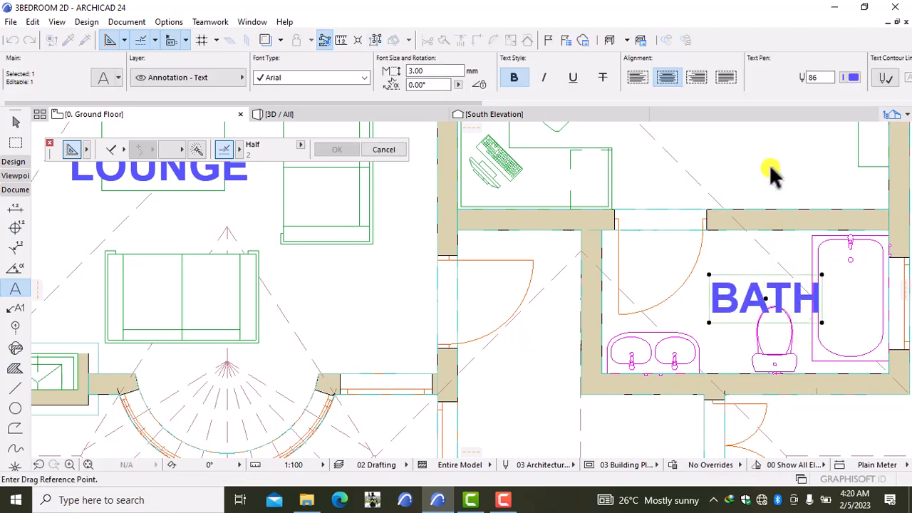
{"action": "left_click", "coordinate": [773, 173]}
{"action": "left_click", "coordinate": [750, 171]}
{"action": "key", "text": "Escape"}
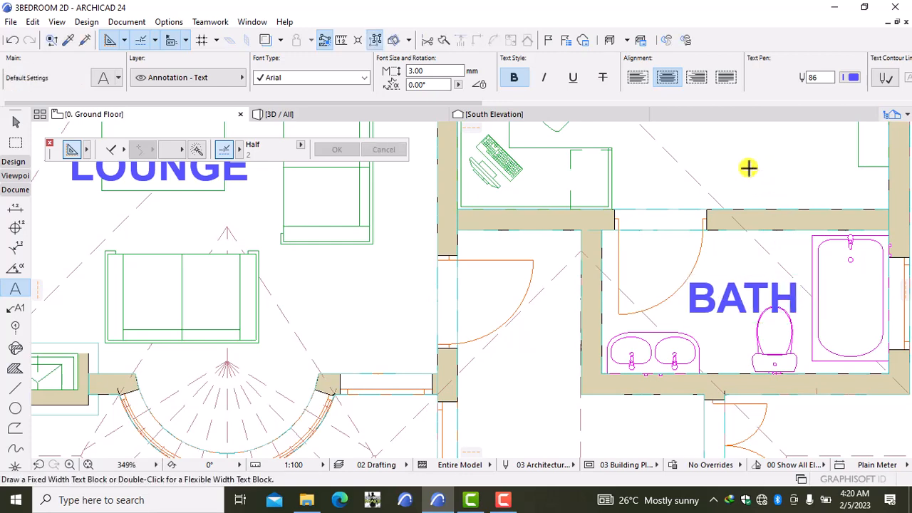
Add a "WARDROBE" text label with a 2 mm font size inside the wardrobe along Bedroom 2's north wall
{"action": "scroll", "coordinate": [606, 160], "scroll_direction": "down", "scroll_amount": 7}
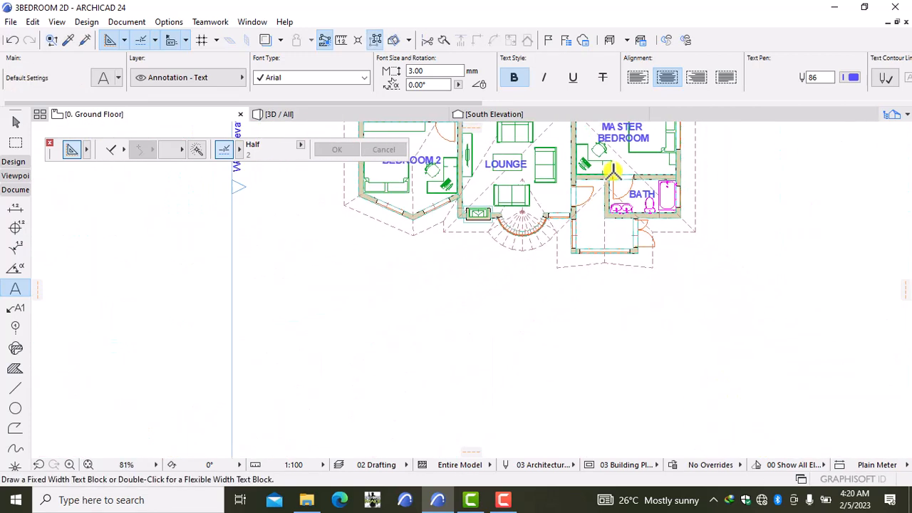
{"action": "middle_click_drag", "start_coordinate": [623, 189], "coordinate": [641, 332]}
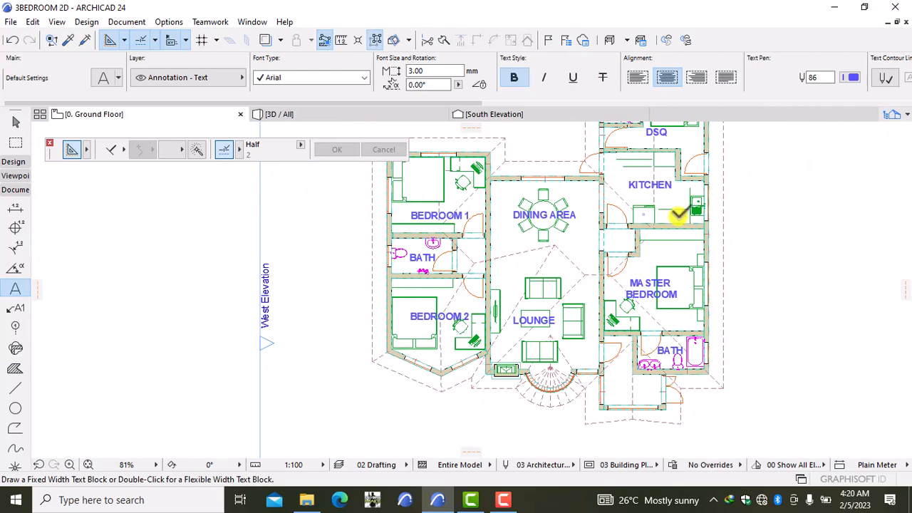
{"action": "scroll", "coordinate": [660, 246], "scroll_direction": "up", "scroll_amount": 2}
{"action": "scroll", "coordinate": [617, 306], "scroll_direction": "down", "scroll_amount": 2}
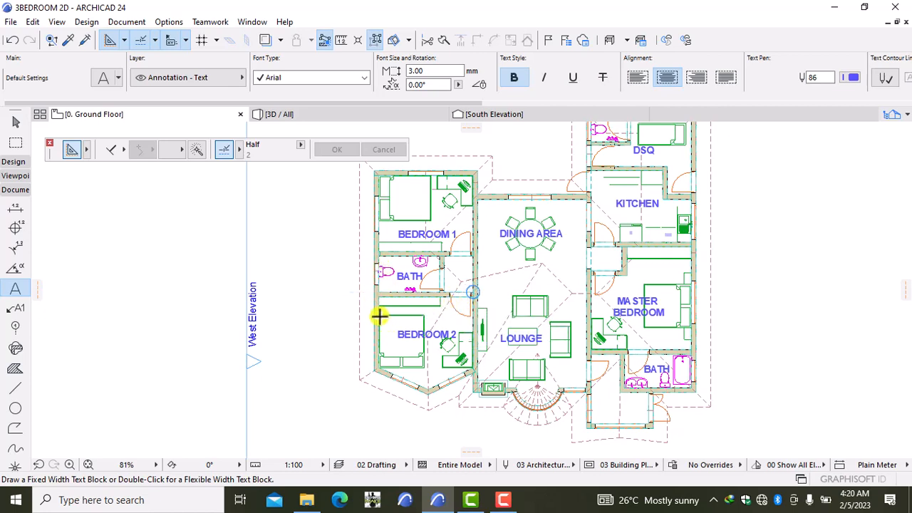
{"action": "mouse_move", "coordinate": [383, 321]}
{"action": "middle_mouse_down"}
{"action": "mouse_move", "coordinate": [444, 277]}
{"action": "mouse_move", "coordinate": [448, 260]}
{"action": "middle_mouse_up"}
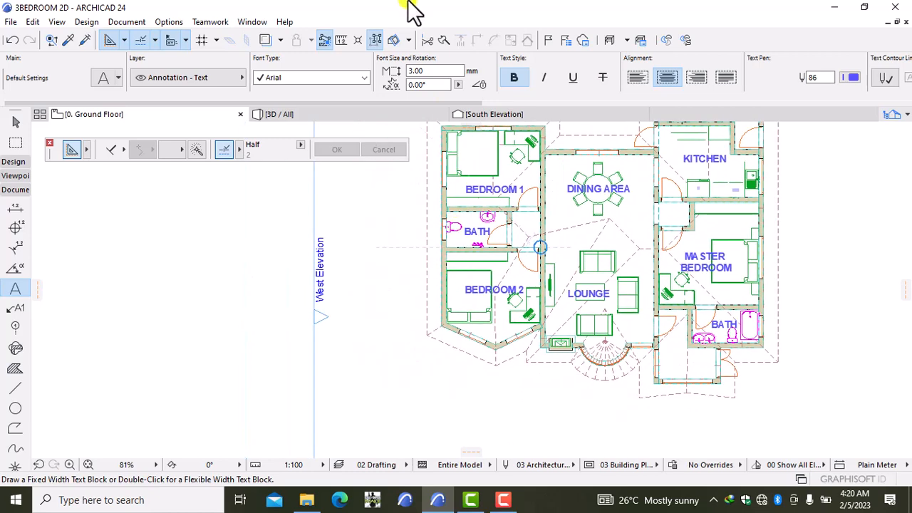
{"action": "left_click", "coordinate": [426, 72]}
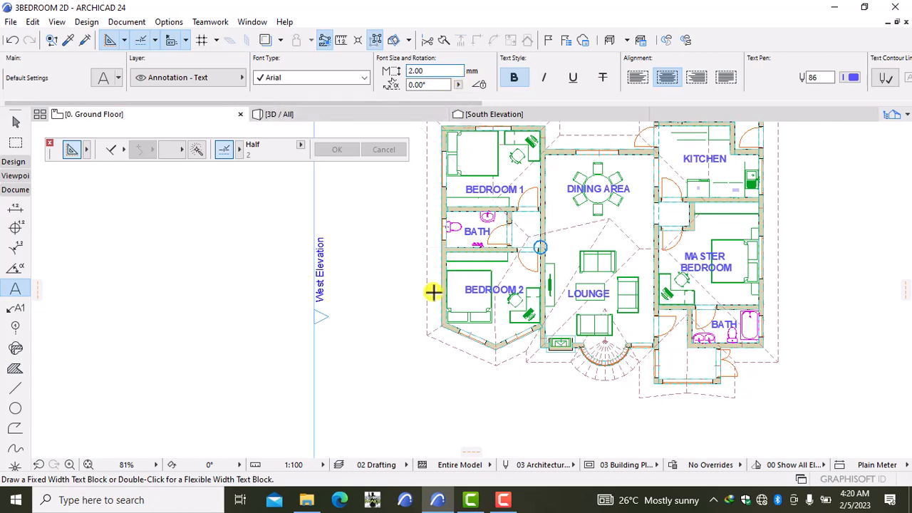
{"action": "scroll", "coordinate": [449, 276], "scroll_direction": "up", "scroll_amount": 7}
{"action": "middle_click_drag", "start_coordinate": [457, 291], "coordinate": [439, 367]}
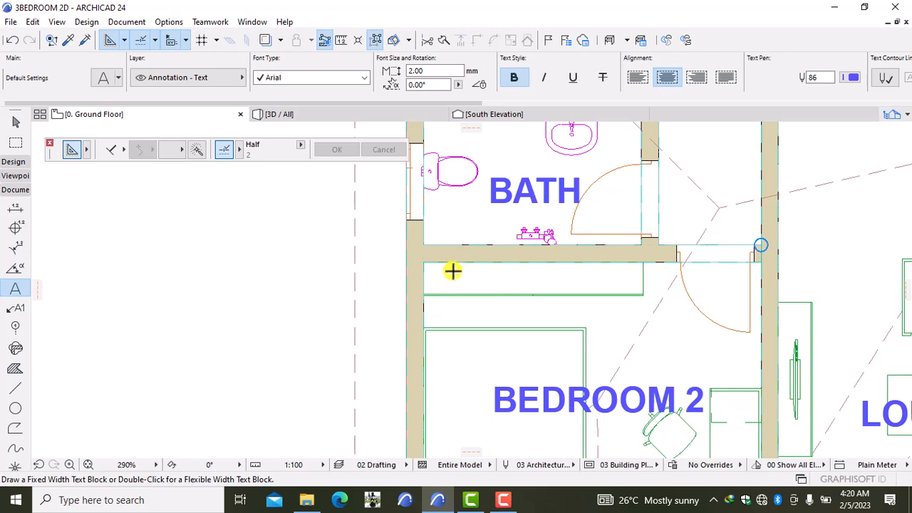
{"action": "double_click", "coordinate": [453, 270]}
{"action": "type", "text": "WA"}
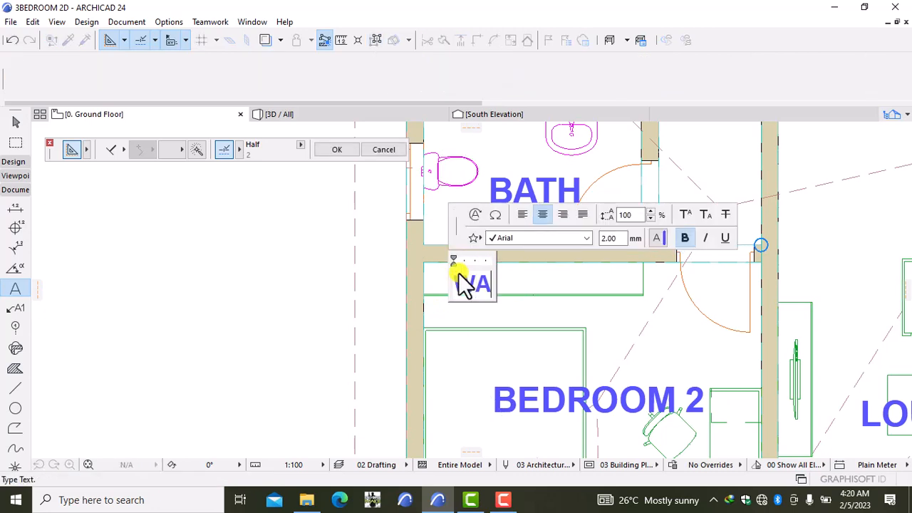
{"action": "type", "text": "RDROBE"}
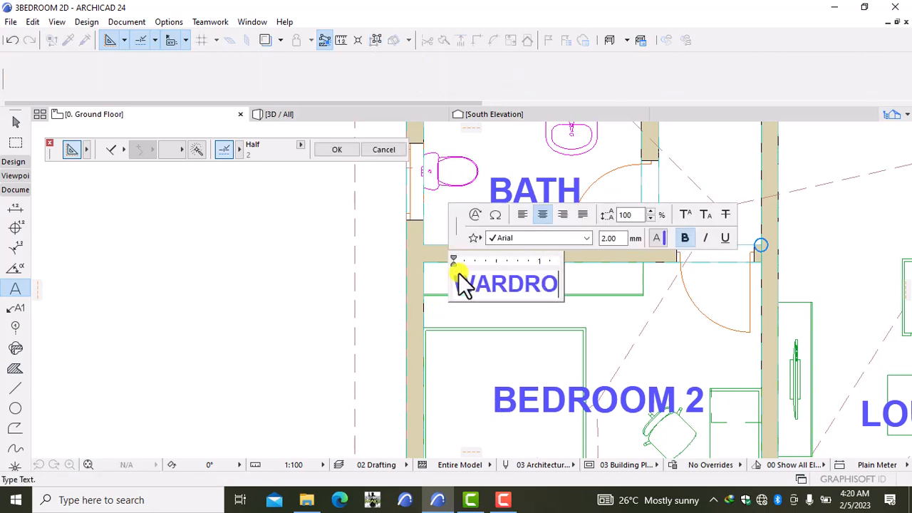
{"action": "left_click", "coordinate": [248, 381]}
Reduce the font size of the WARDROBE label in Bedroom 2 to 1.50 mm
{"action": "scroll", "coordinate": [552, 326], "scroll_direction": "down", "scroll_amount": 5}
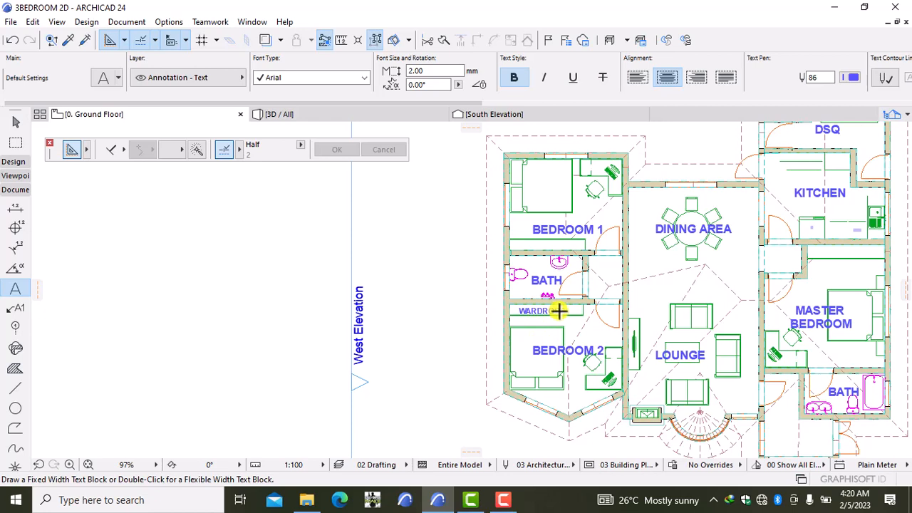
{"action": "left_click", "coordinate": [559, 311]}
{"action": "left_click", "coordinate": [554, 312]}
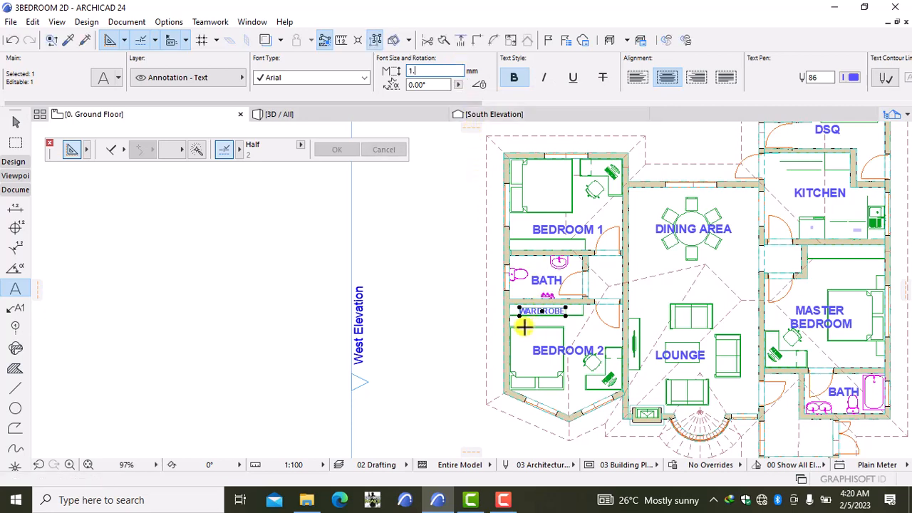
{"action": "key", "text": "Return"}
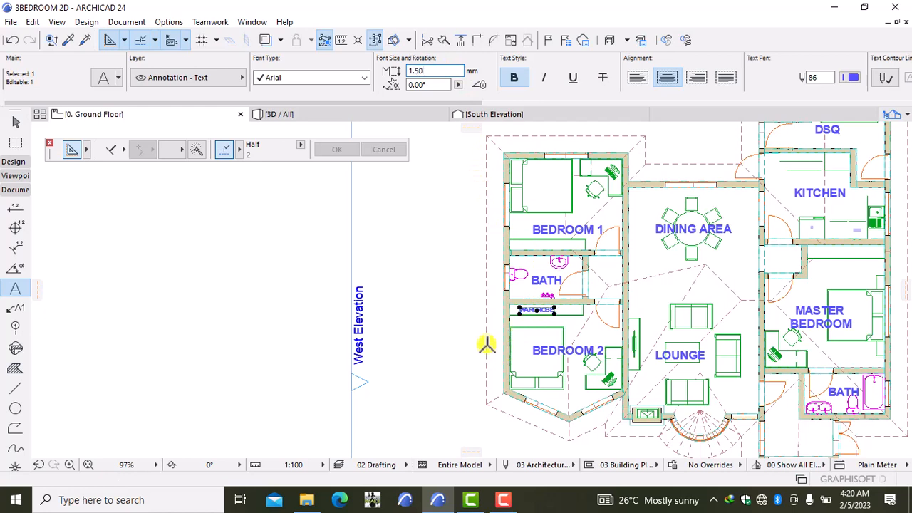
{"action": "key", "text": "Escape"}
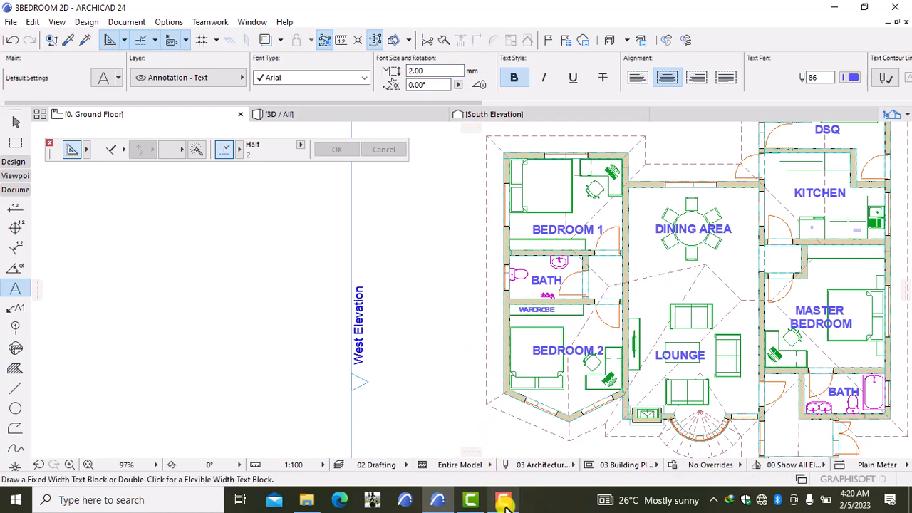
{"action": "mouse_move", "coordinate": [503, 501]}
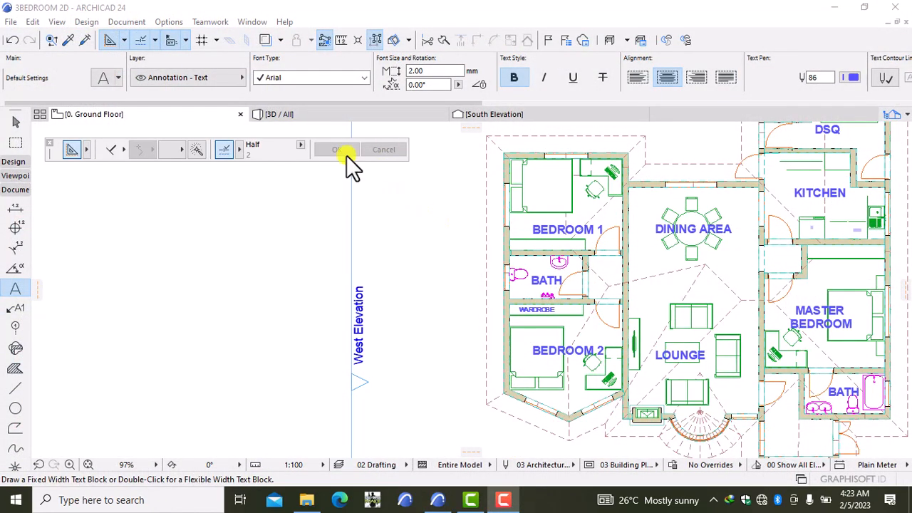
Copy Bedroom 2's WARDROBE label straight up into the wardrobe along Bedroom 1's south wall
{"action": "scroll", "coordinate": [525, 285], "scroll_direction": "down", "scroll_amount": 2}
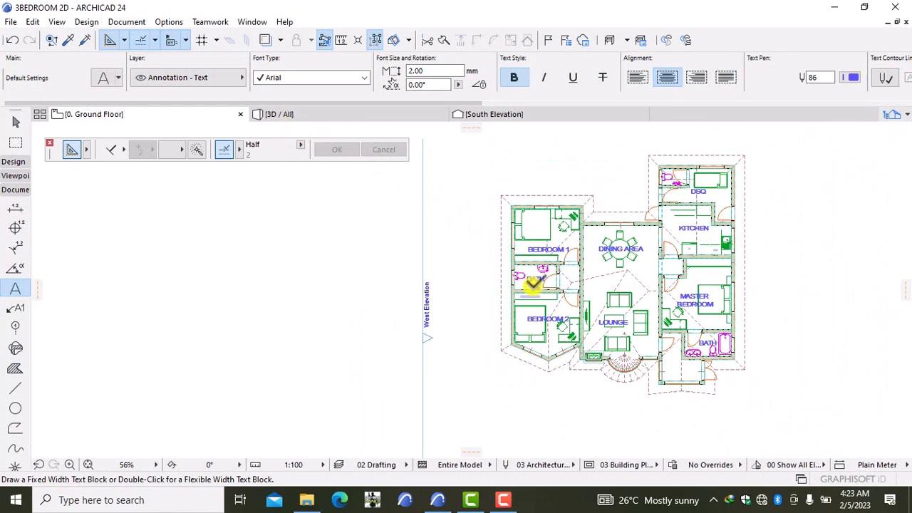
{"action": "scroll", "coordinate": [530, 281], "scroll_direction": "up", "scroll_amount": 5}
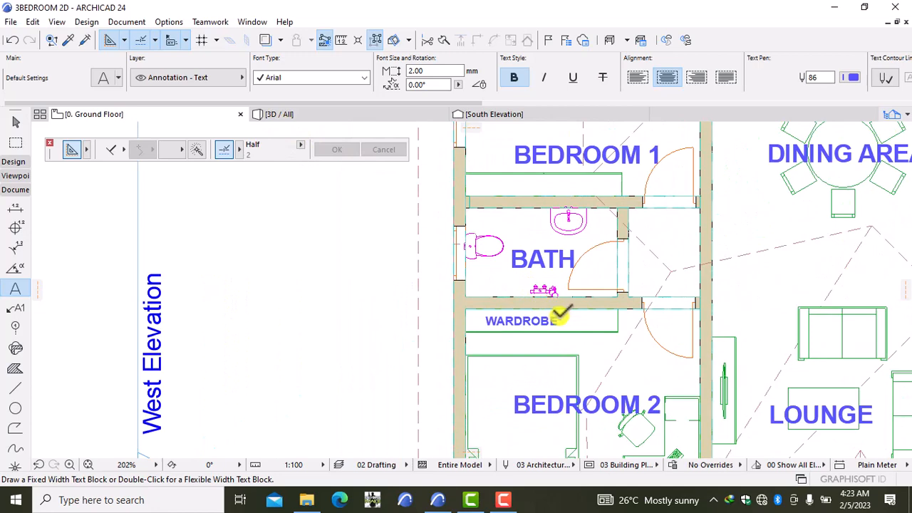
{"action": "scroll", "coordinate": [527, 305], "scroll_direction": "up", "scroll_amount": 2}
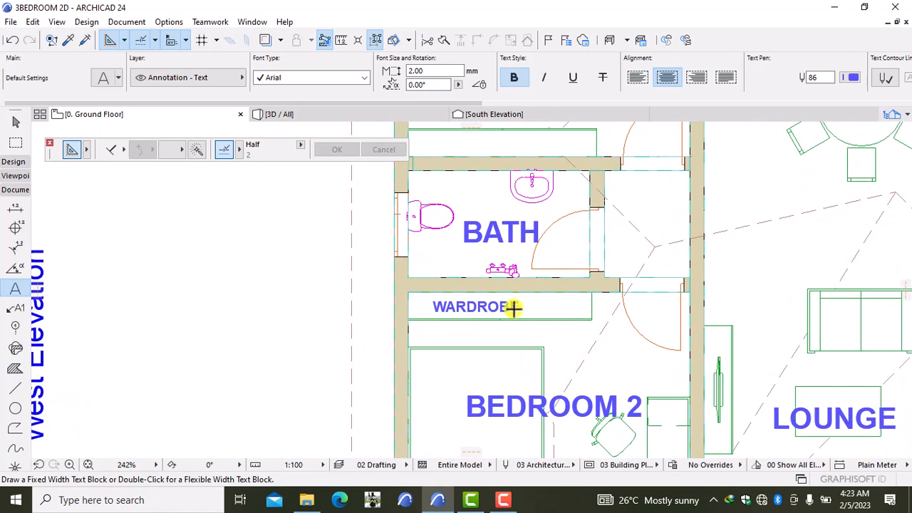
{"action": "left_click", "coordinate": [519, 308], "text": "shift"}
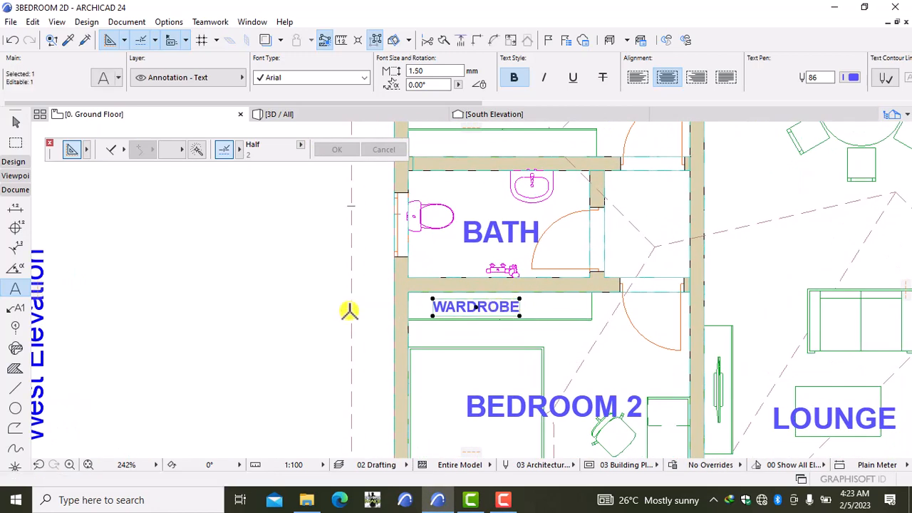
{"action": "key", "text": "ctrl+d"}
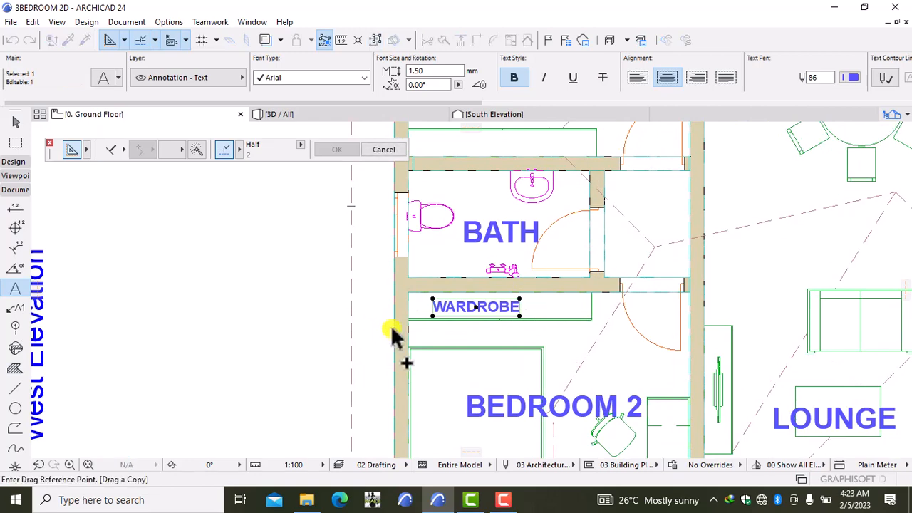
{"action": "left_click", "coordinate": [522, 308]}
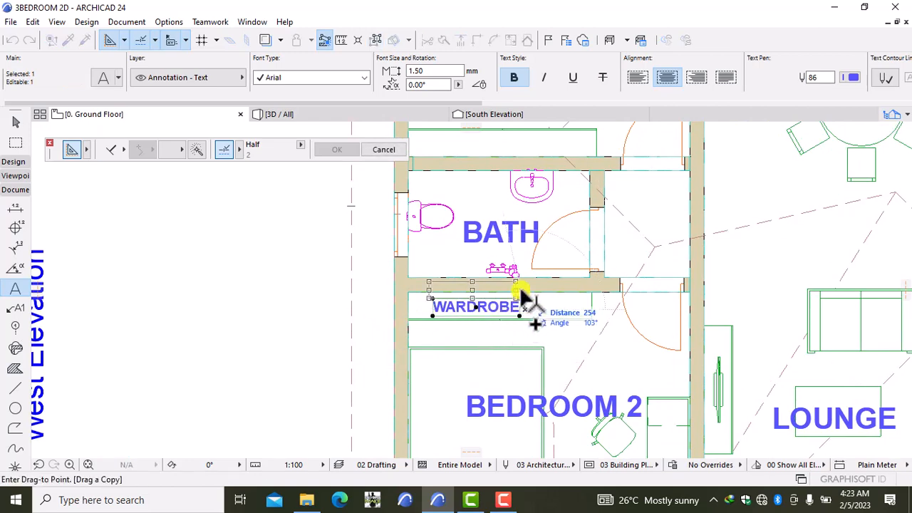
{"action": "scroll", "coordinate": [530, 214], "scroll_direction": "up", "scroll_amount": 3}
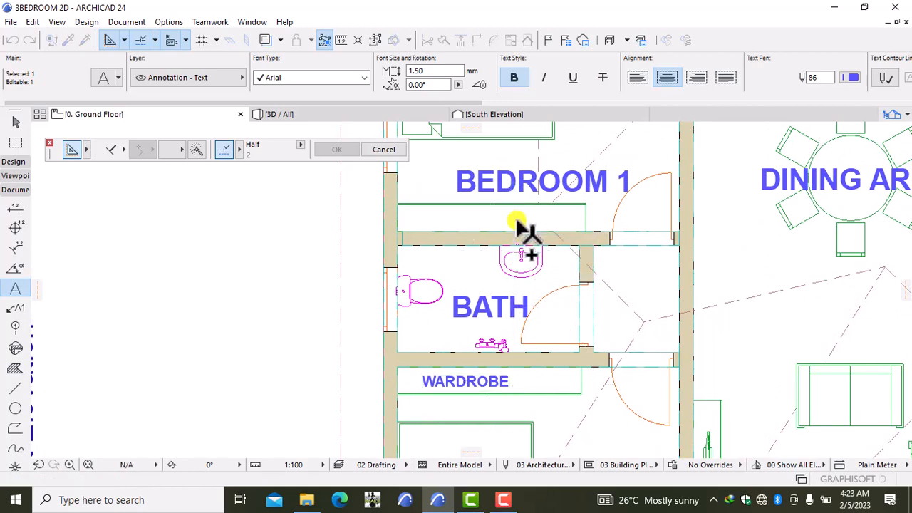
{"action": "left_click", "coordinate": [514, 225]}
Add a "WALK IN CLOSET" text label with a 1.50 mm font size just below the closet line at the master bedroom's north end
{"action": "scroll", "coordinate": [536, 264], "scroll_direction": "down", "scroll_amount": 5}
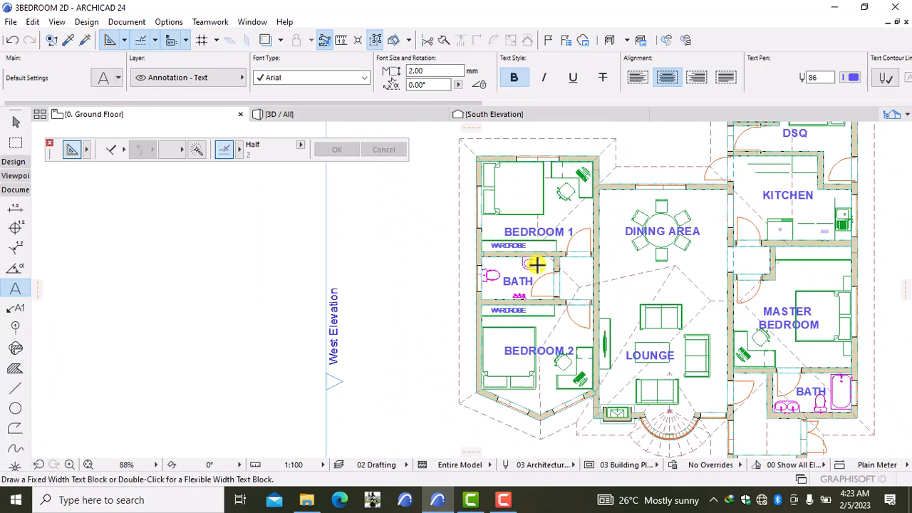
{"action": "scroll", "coordinate": [600, 287], "scroll_direction": "up", "scroll_amount": 5}
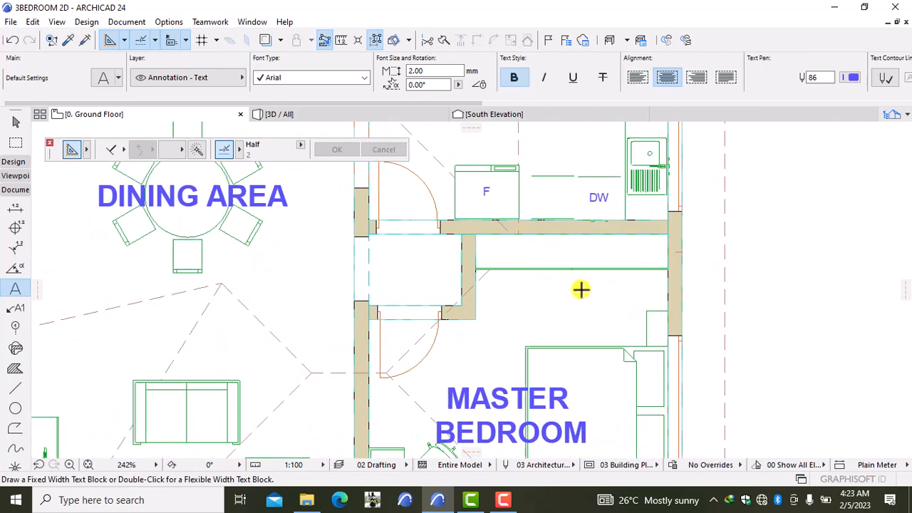
{"action": "left_click", "coordinate": [430, 71]}
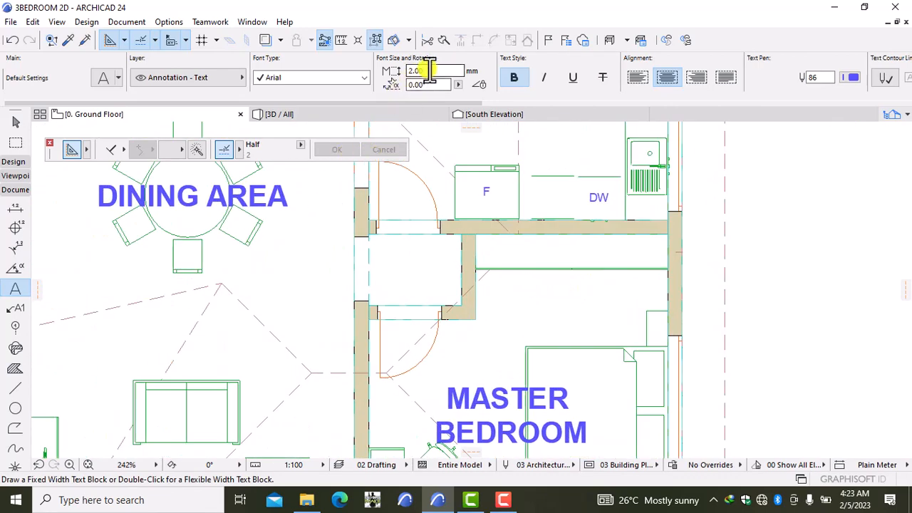
{"action": "key", "text": "BackSpace"}
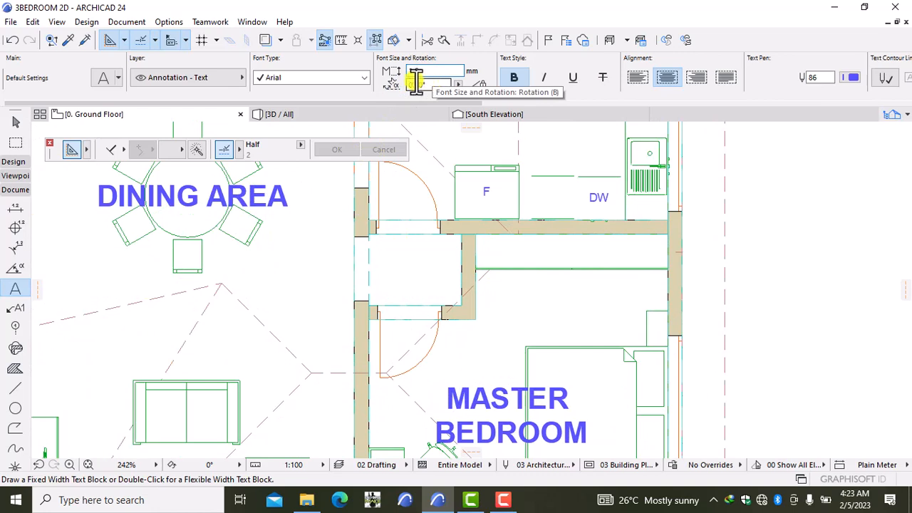
{"action": "double_click", "coordinate": [504, 280]}
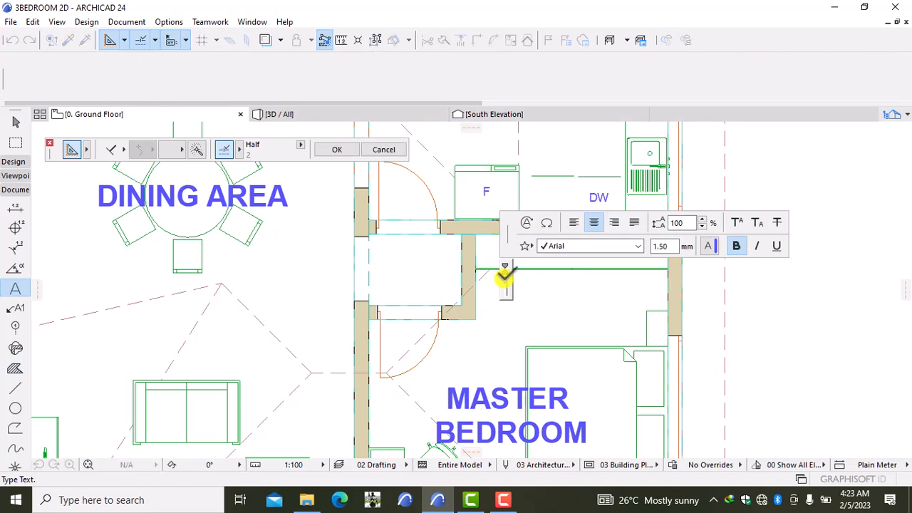
{"action": "type", "text": "WALK"}
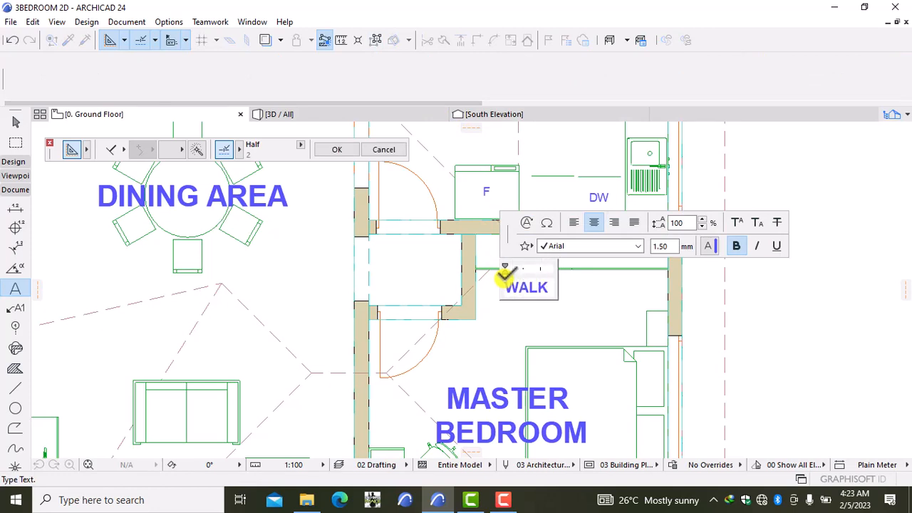
{"action": "type", "text": " IN CLOSET"}
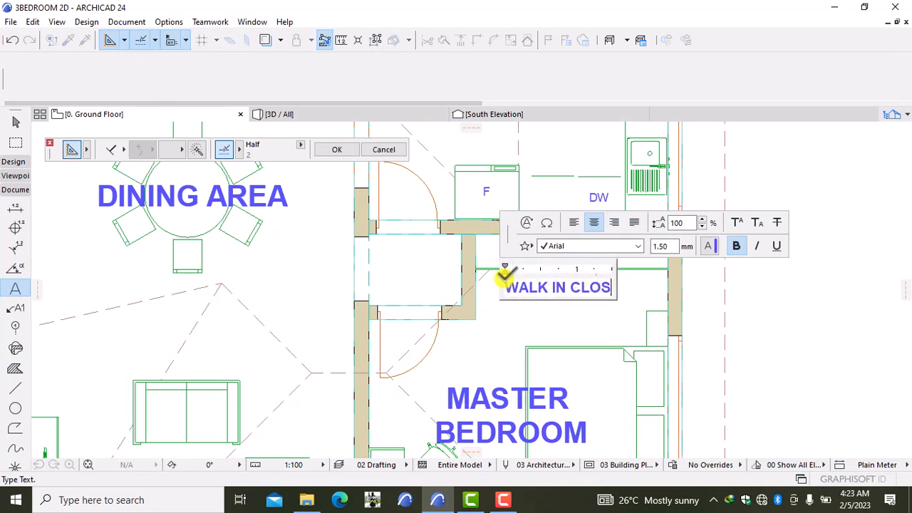
{"action": "left_click", "coordinate": [782, 317]}
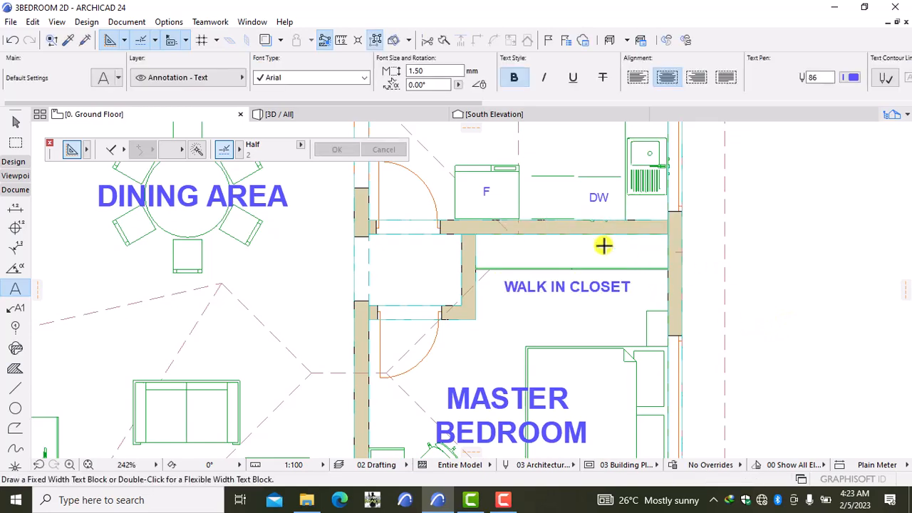
Add a "BATH" text label with a 1.50 mm font size inside the small DSQ bathroom, beside the toilet
{"action": "scroll", "coordinate": [600, 251], "scroll_direction": "down", "scroll_amount": 3}
{"action": "scroll", "coordinate": [600, 251], "scroll_direction": "down", "scroll_amount": 3}
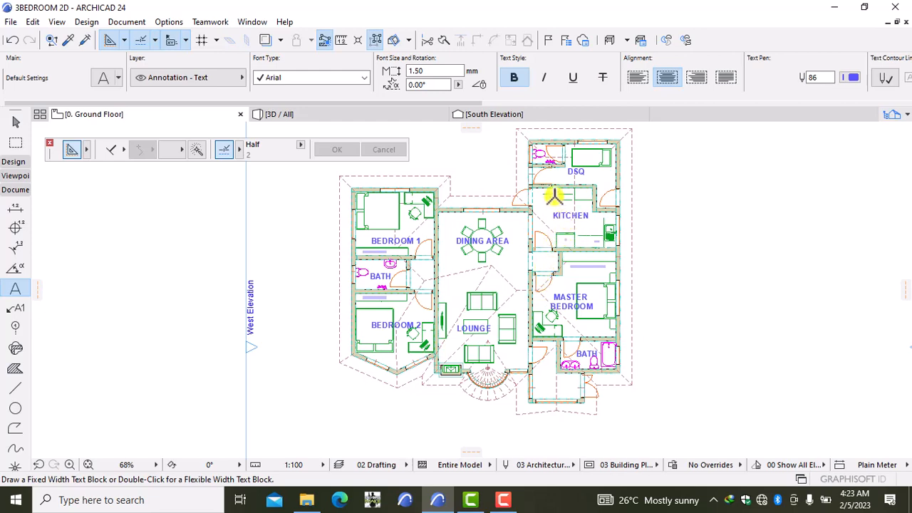
{"action": "middle_click_drag", "start_coordinate": [562, 150], "coordinate": [555, 259]}
{"action": "scroll", "coordinate": [552, 257], "scroll_direction": "up", "scroll_amount": 5}
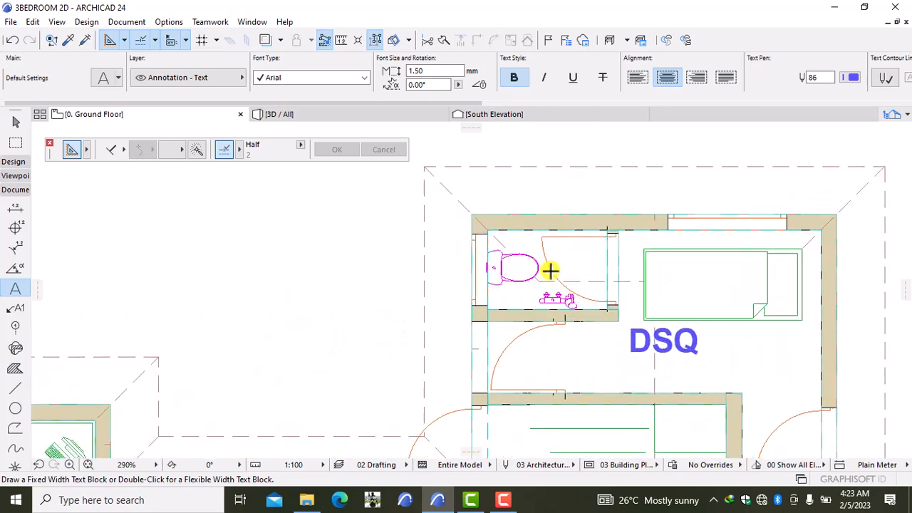
{"action": "double_click", "coordinate": [543, 265]}
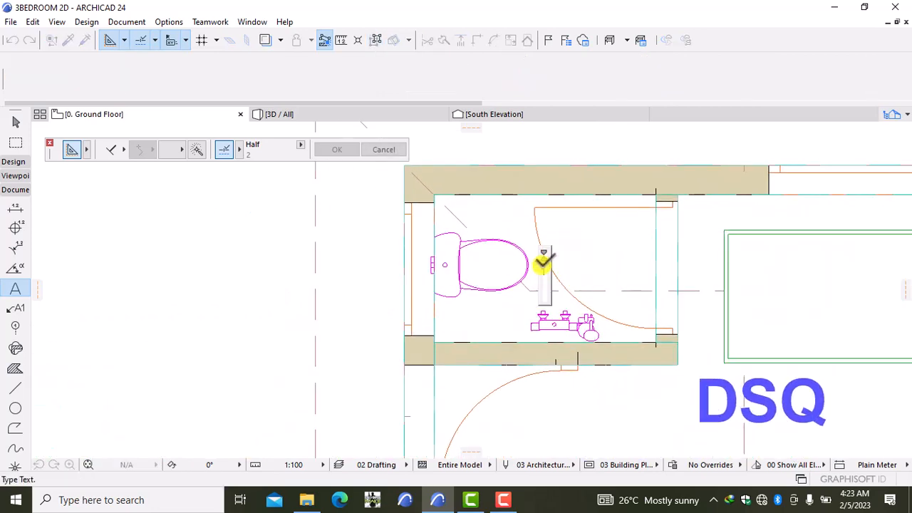
{"action": "type", "text": "BATH"}
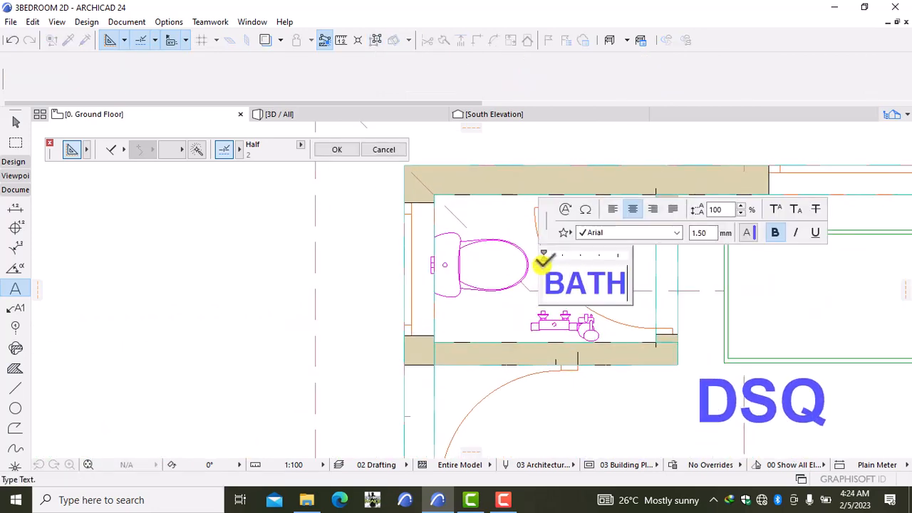
{"action": "left_click", "coordinate": [261, 304]}
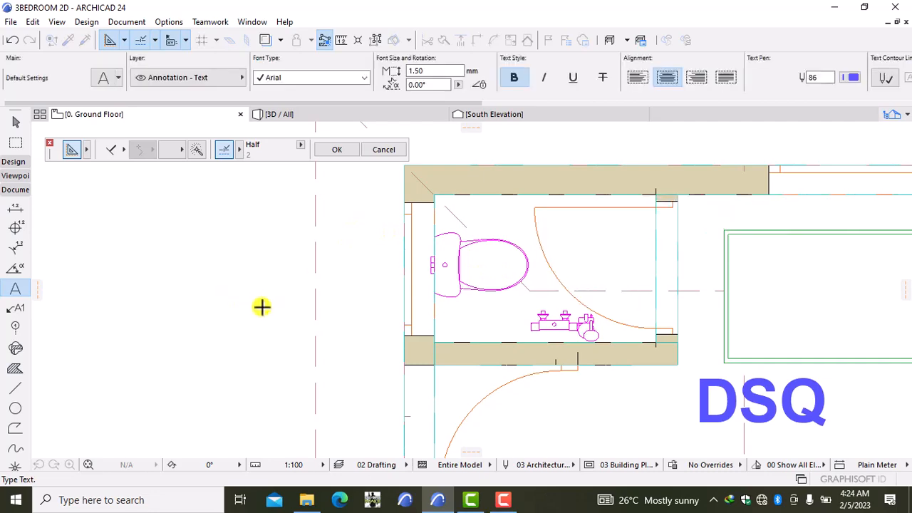
Delete the BATH label from the bathroom between Bedroom 1 and Bedroom 2
{"action": "scroll", "coordinate": [261, 305], "scroll_direction": "down", "scroll_amount": 5}
{"action": "middle_click_drag", "start_coordinate": [316, 331], "coordinate": [336, 258]}
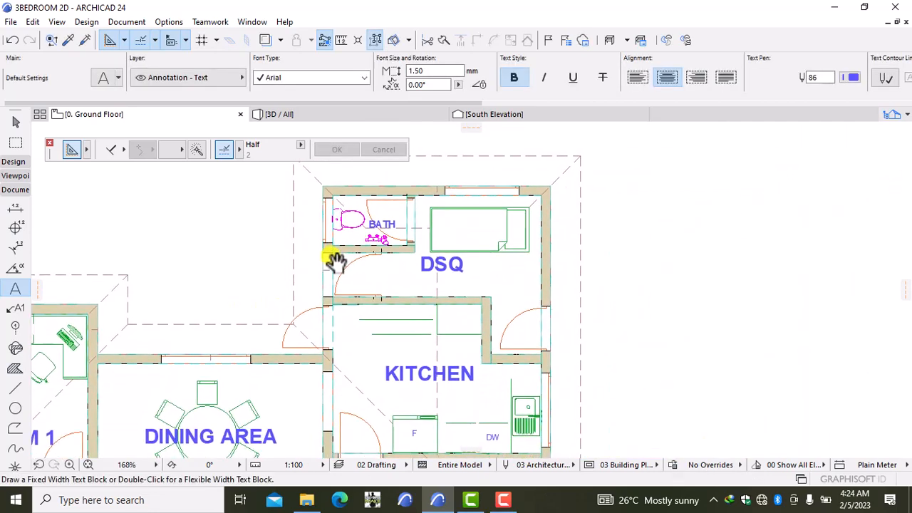
{"action": "scroll", "coordinate": [325, 319], "scroll_direction": "down", "scroll_amount": 3}
{"action": "middle_click_drag", "start_coordinate": [320, 360], "coordinate": [399, 260]}
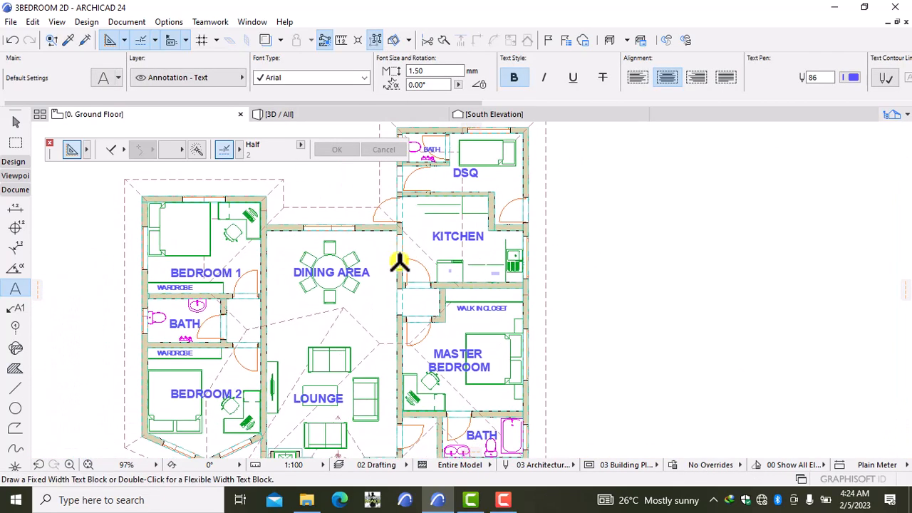
{"action": "scroll", "coordinate": [399, 262], "scroll_direction": "down", "scroll_amount": 1}
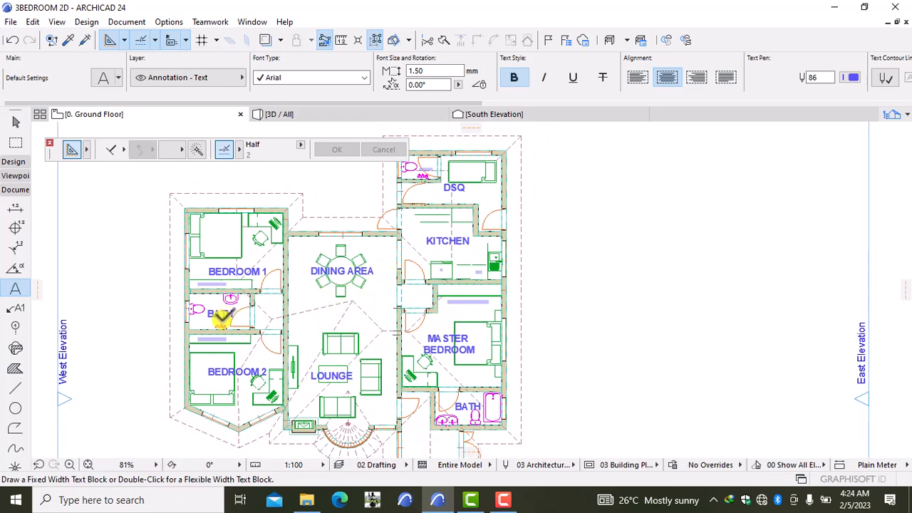
{"action": "middle_click_drag", "start_coordinate": [222, 318], "coordinate": [265, 299]}
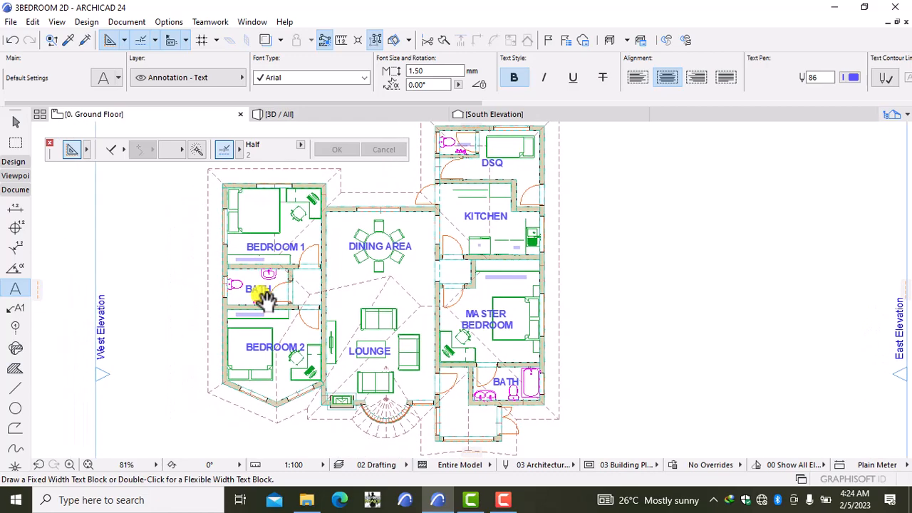
{"action": "scroll", "coordinate": [257, 288], "scroll_direction": "up", "scroll_amount": 4}
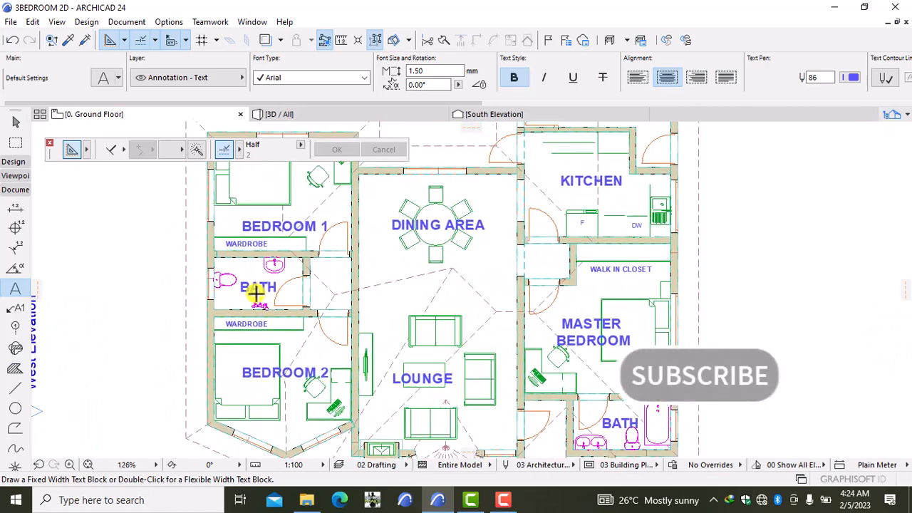
{"action": "scroll", "coordinate": [255, 292], "scroll_direction": "up", "scroll_amount": 5}
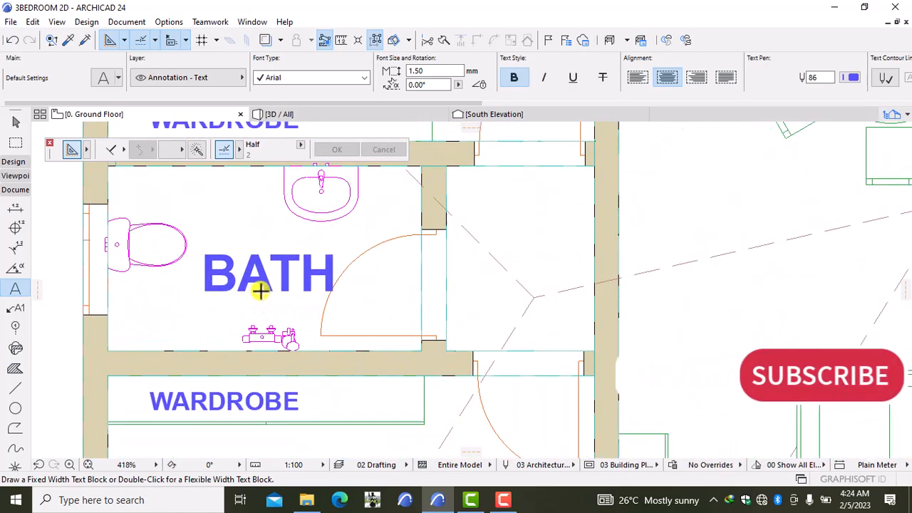
{"action": "left_click", "coordinate": [260, 285]}
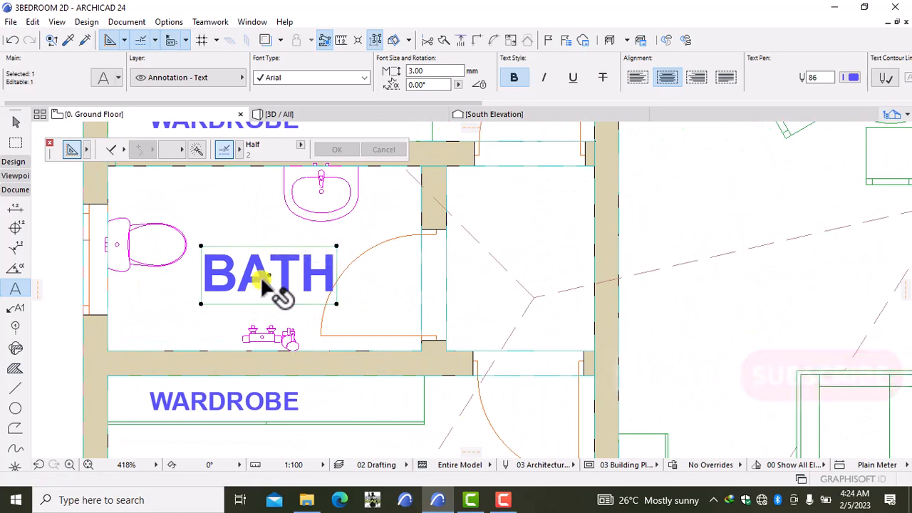
{"action": "key", "text": "Delete"}
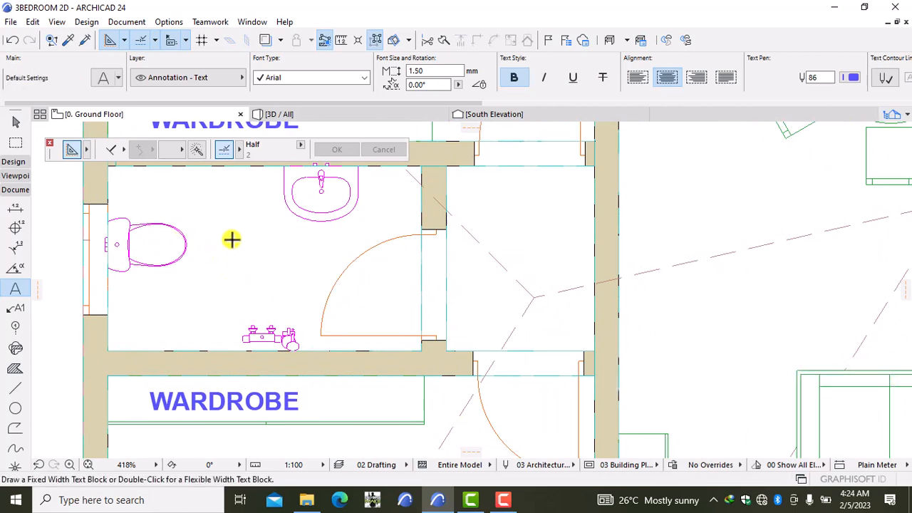
Add a two-line "CLOAK ROOM" text label in the bathroom between Bedroom 1 and Bedroom 2
{"action": "left_click", "coordinate": [231, 239]}
{"action": "type", "text": "CL"}
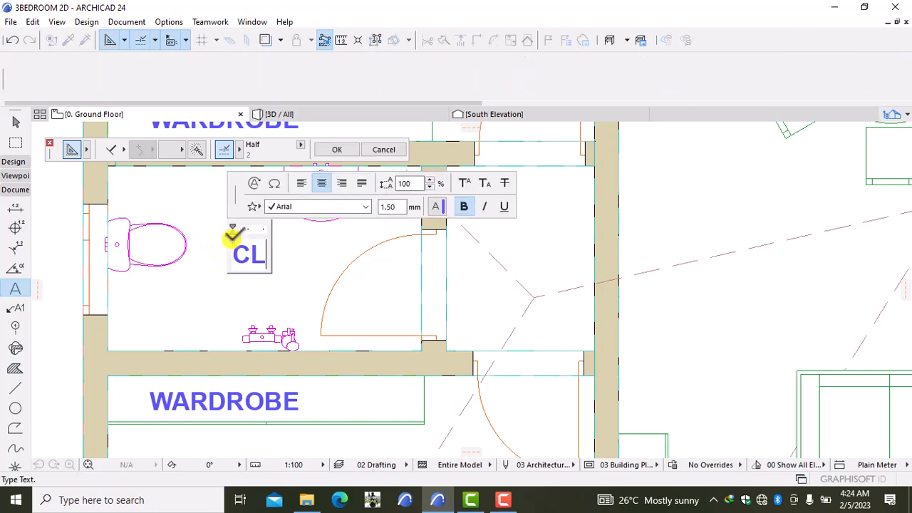
{"action": "type", "text": "OAK"}
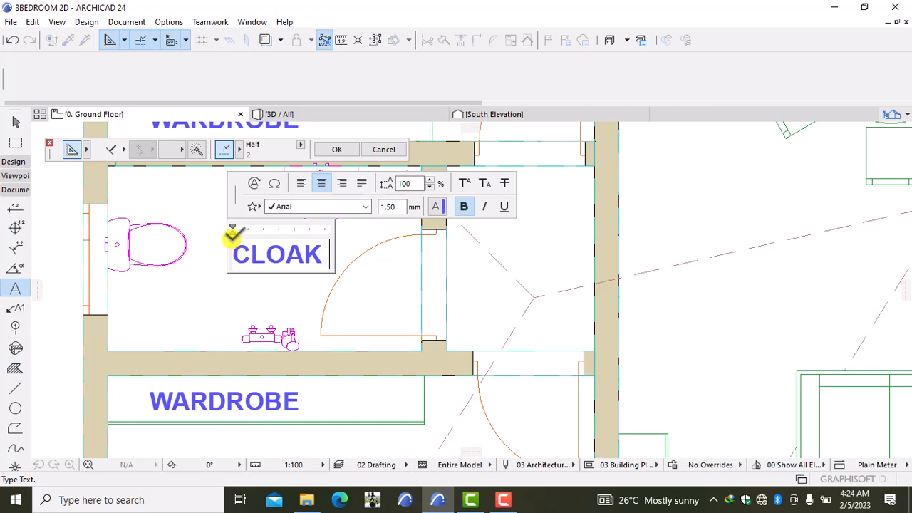
{"action": "key", "text": "Return"}
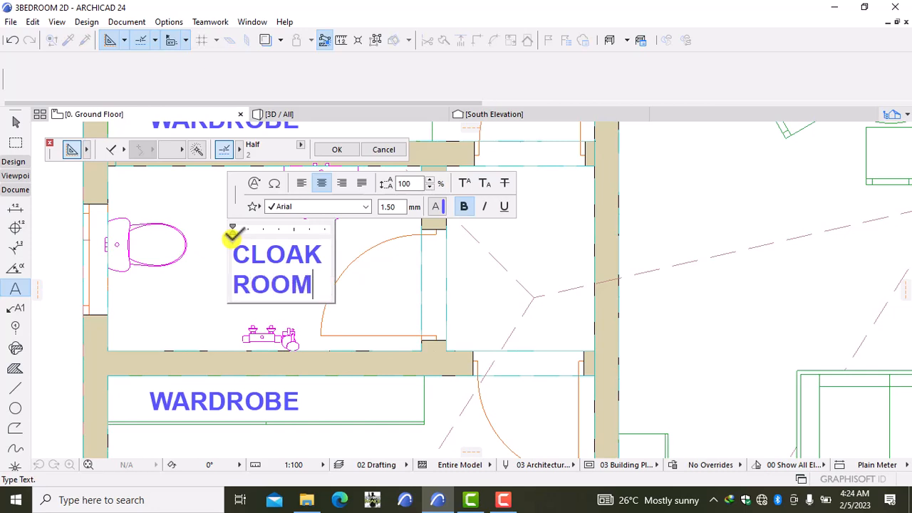
{"action": "type", "text": "ROOM"}
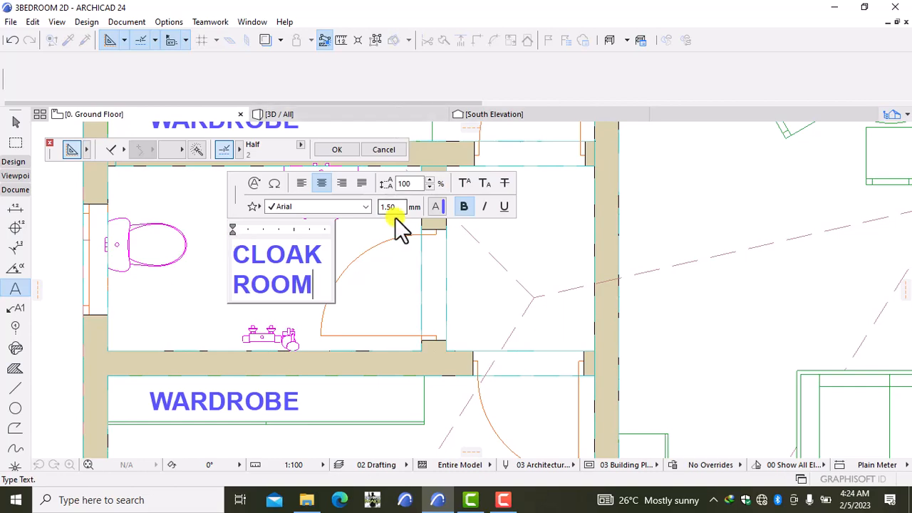
{"action": "left_click", "coordinate": [380, 300]}
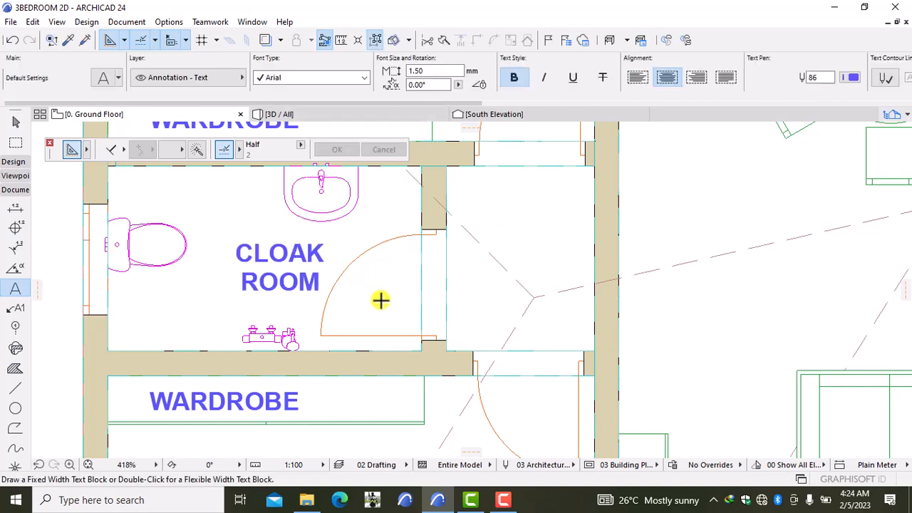
Set the font size of the CLOAK ROOM label to 3 mm
{"action": "scroll", "coordinate": [423, 291], "scroll_direction": "down", "scroll_amount": 5}
{"action": "scroll", "coordinate": [345, 288], "scroll_direction": "up", "scroll_amount": 3}
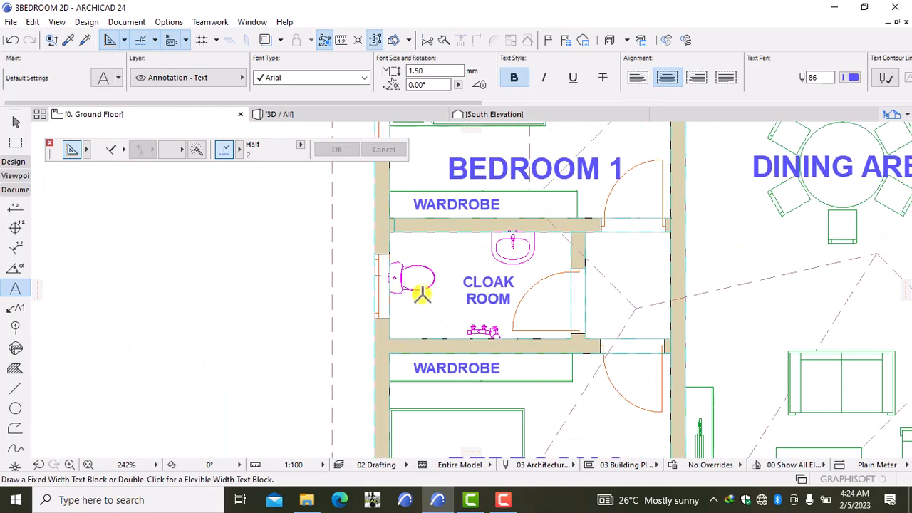
{"action": "left_click", "coordinate": [480, 289], "text": "shift"}
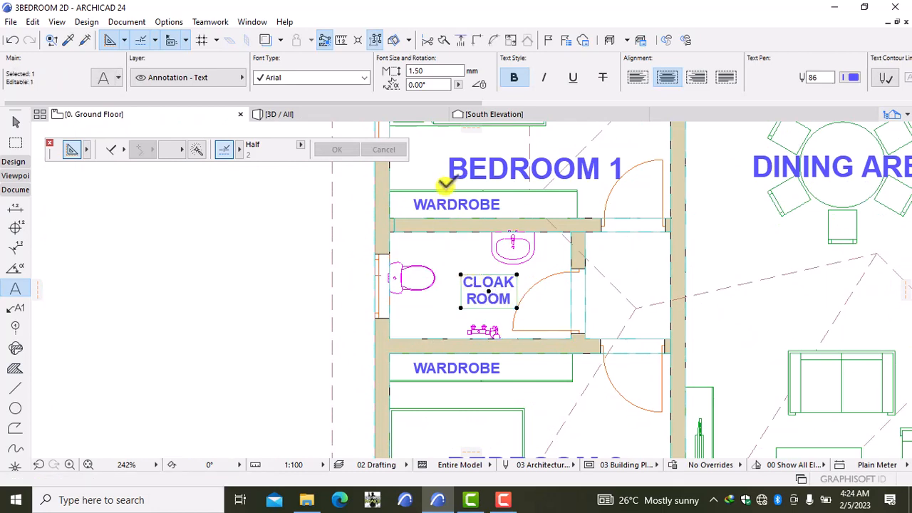
{"action": "left_click", "coordinate": [440, 79]}
{"action": "type", "text": "1.5"}
{"action": "key", "text": "BackSpace"}
{"action": "key", "text": "BackSpace"}
{"action": "key", "text": "BackSpace"}
{"action": "type", "text": "3"}
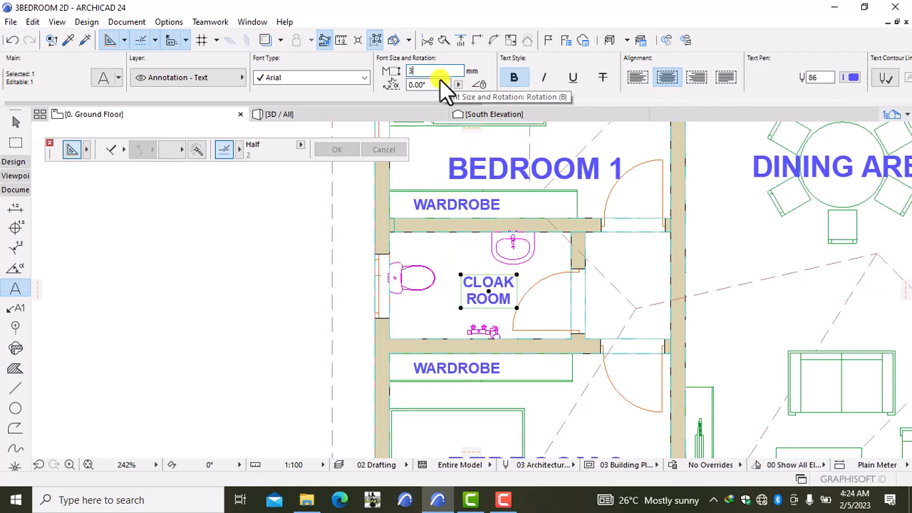
{"action": "key", "text": "Return"}
{"action": "scroll", "coordinate": [440, 264], "scroll_direction": "down", "scroll_amount": 1}
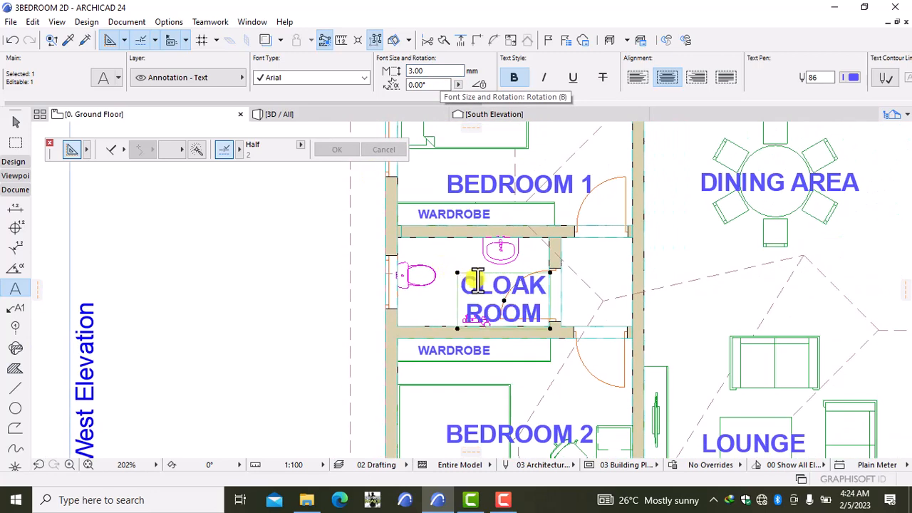
Move the CLOAK ROOM label about 410 mm left and slightly up so it sits within its room
{"action": "key", "text": "ctrl+d"}
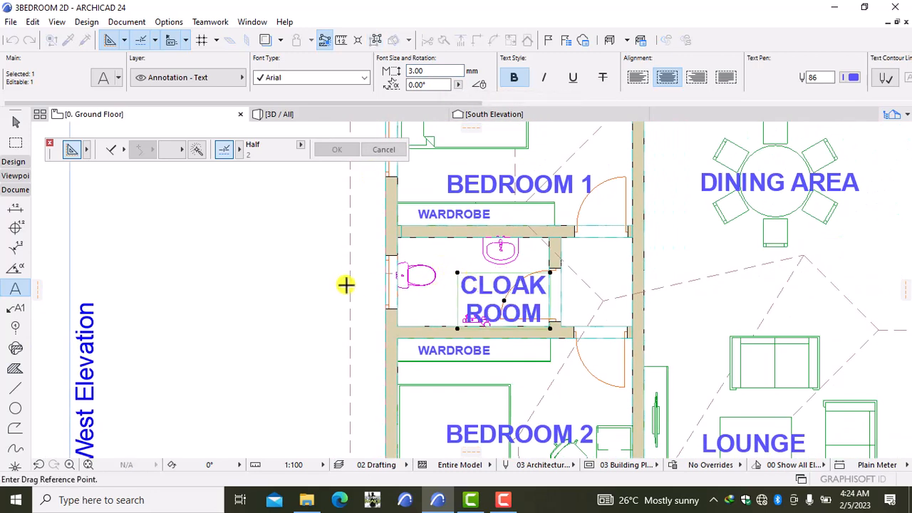
{"action": "left_click", "coordinate": [285, 325]}
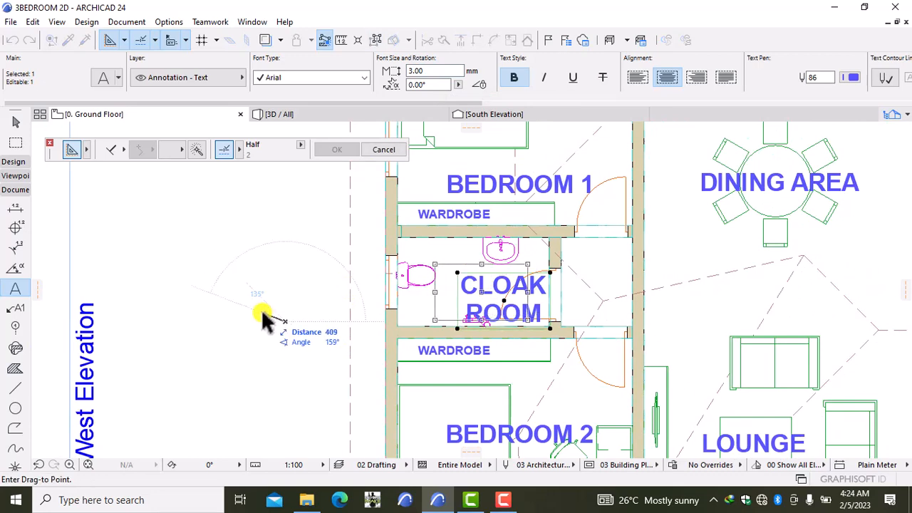
{"action": "left_click", "coordinate": [261, 318]}
{"action": "key", "text": "Escape"}
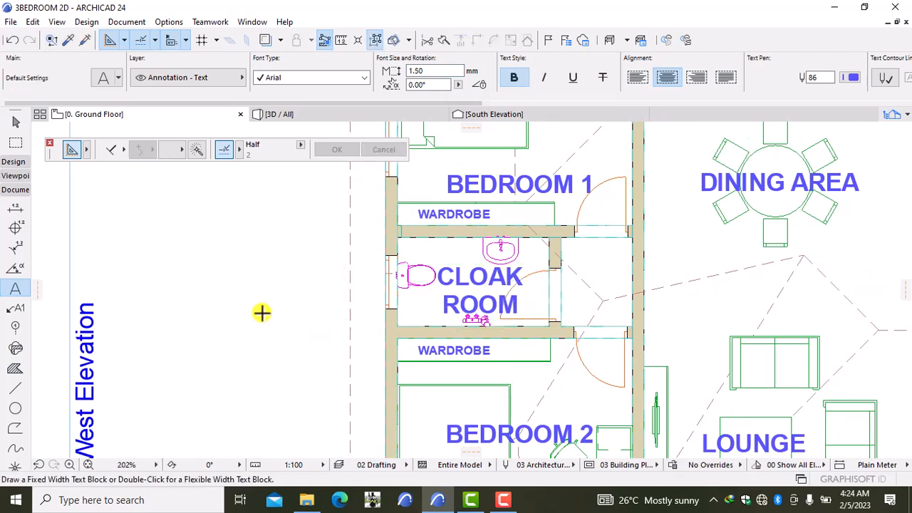
{"action": "scroll", "coordinate": [263, 322], "scroll_direction": "down", "scroll_amount": 8}
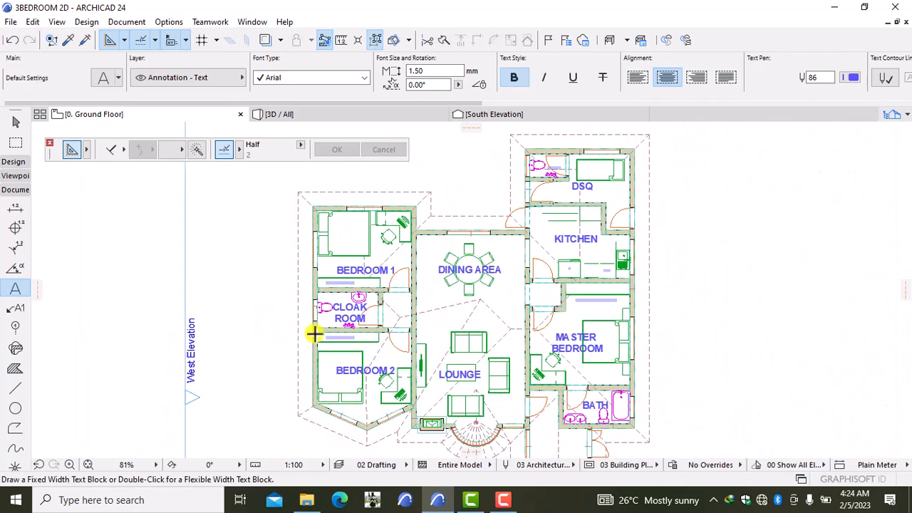
{"action": "scroll", "coordinate": [344, 329], "scroll_direction": "up", "scroll_amount": 5}
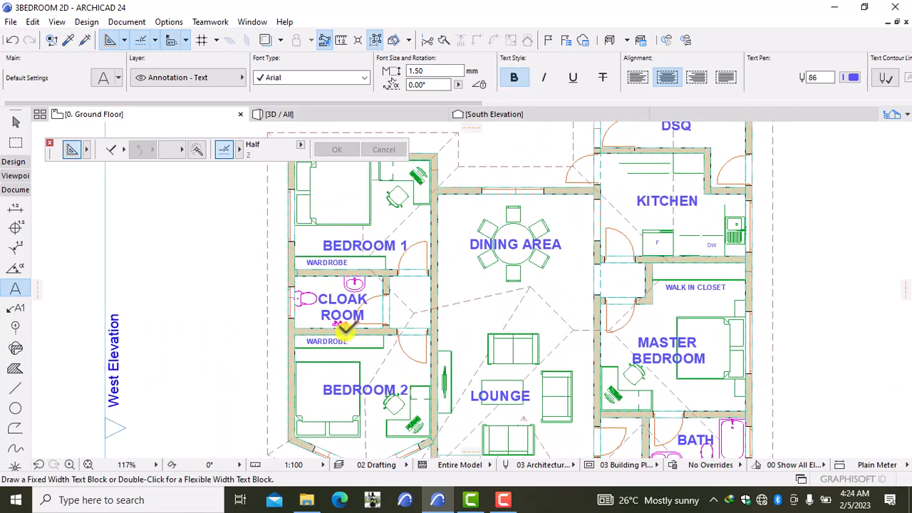
Open the default door settings and search the library for EMPTY door openings
{"action": "middle_click_drag", "start_coordinate": [346, 319], "coordinate": [266, 283]}
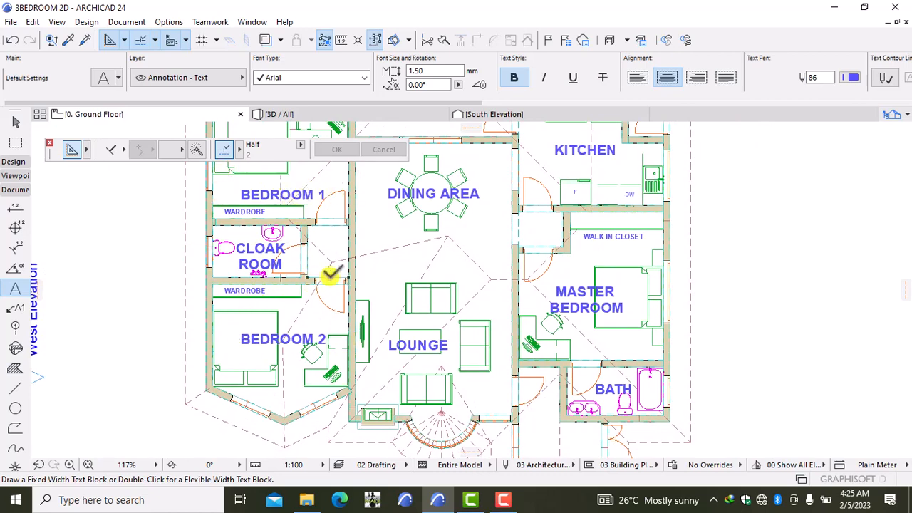
{"action": "scroll", "coordinate": [332, 268], "scroll_direction": "up", "scroll_amount": 4}
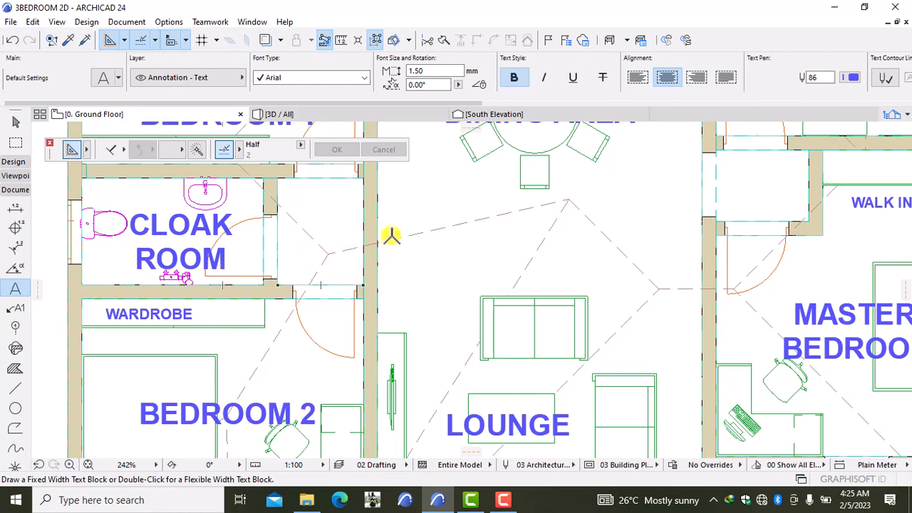
{"action": "scroll", "coordinate": [377, 246], "scroll_direction": "down", "scroll_amount": 2}
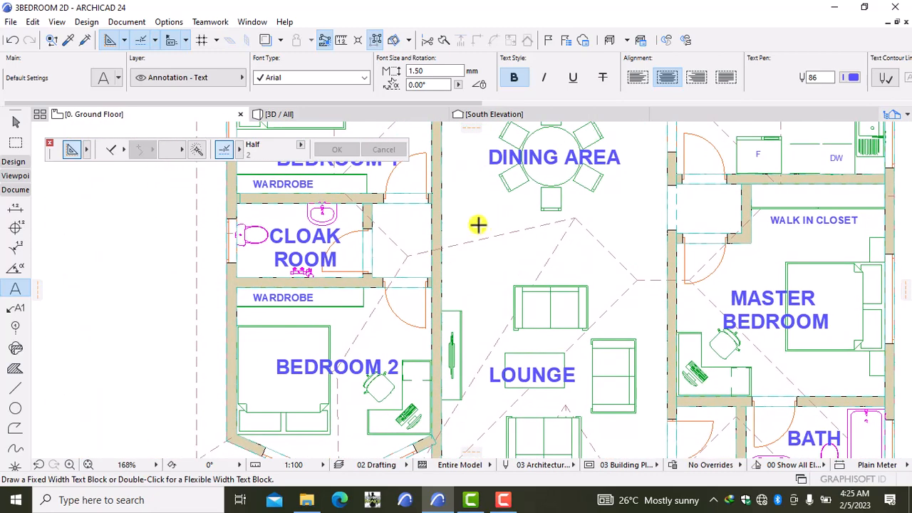
{"action": "left_click", "coordinate": [13, 162]}
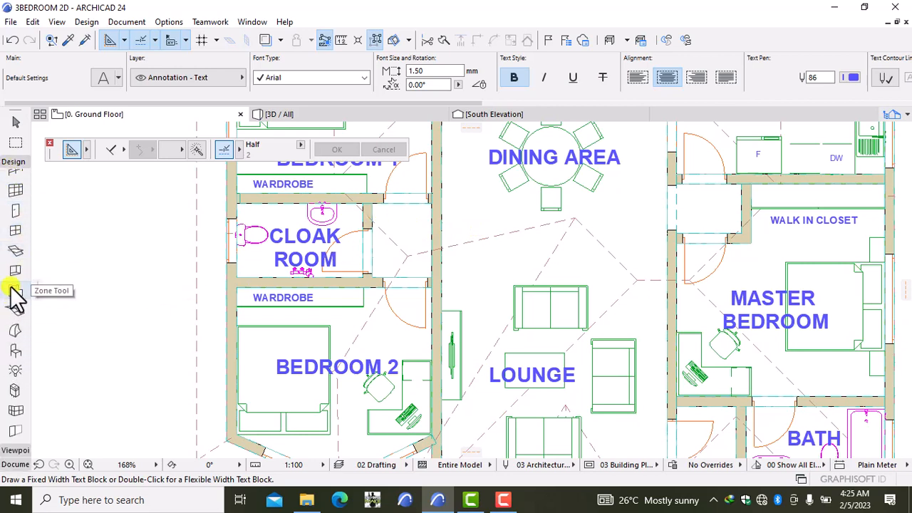
{"action": "left_click", "coordinate": [15, 211]}
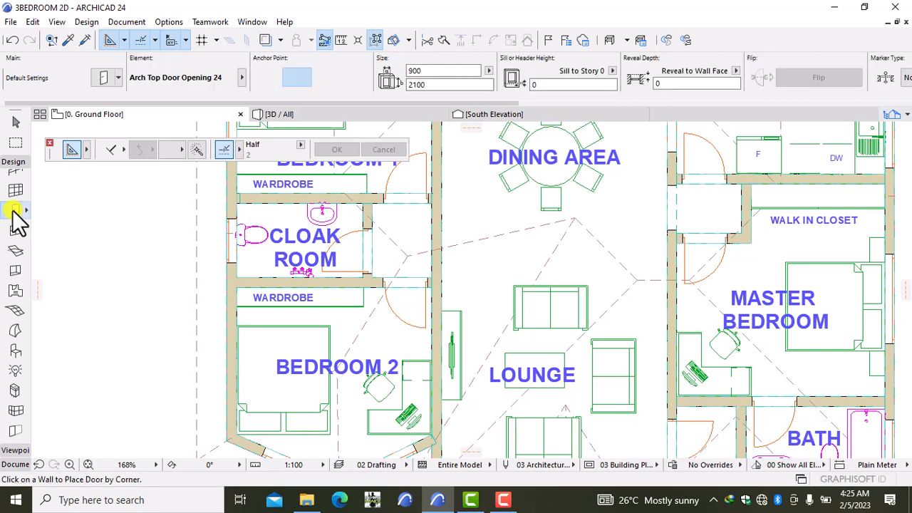
{"action": "double_click", "coordinate": [15, 211]}
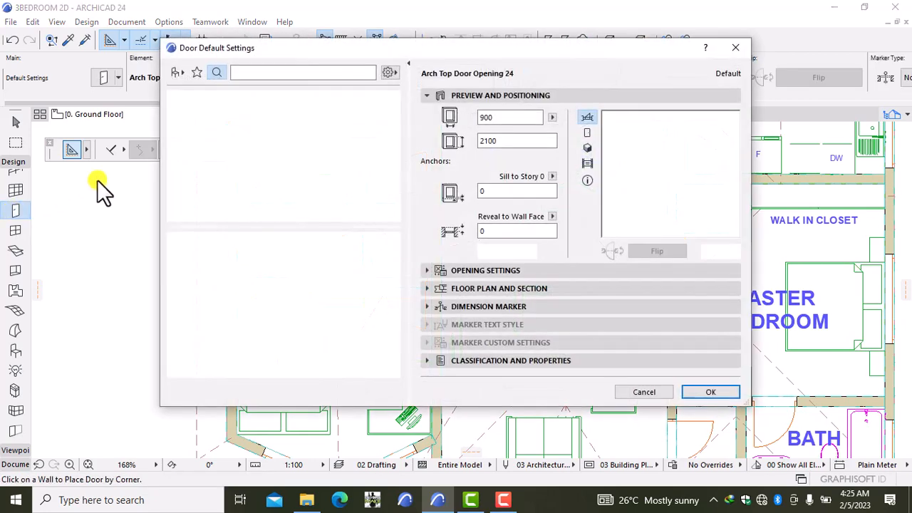
{"action": "left_click", "coordinate": [270, 73]}
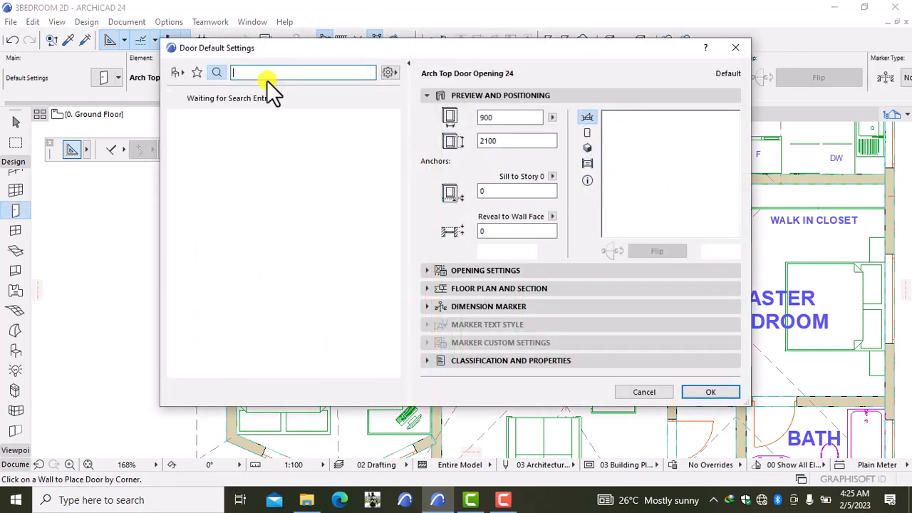
{"action": "type", "text": "EM"}
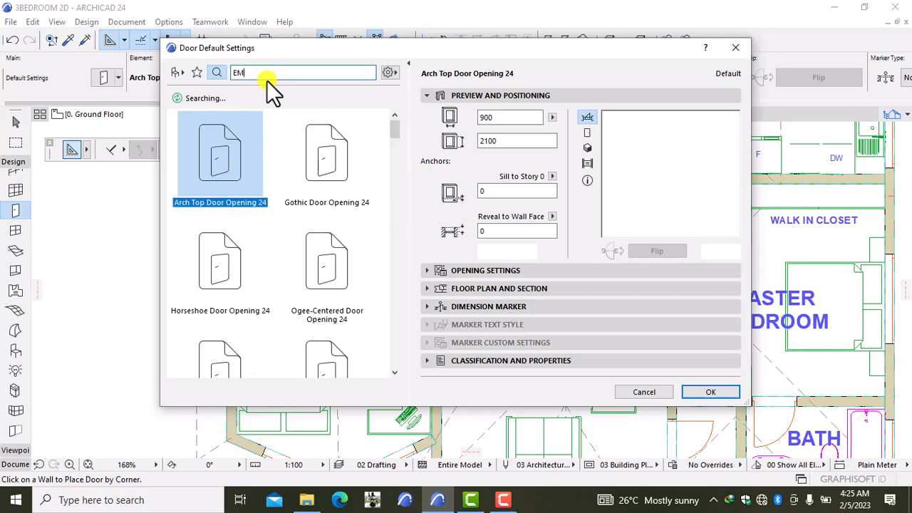
{"action": "type", "text": "PTY"}
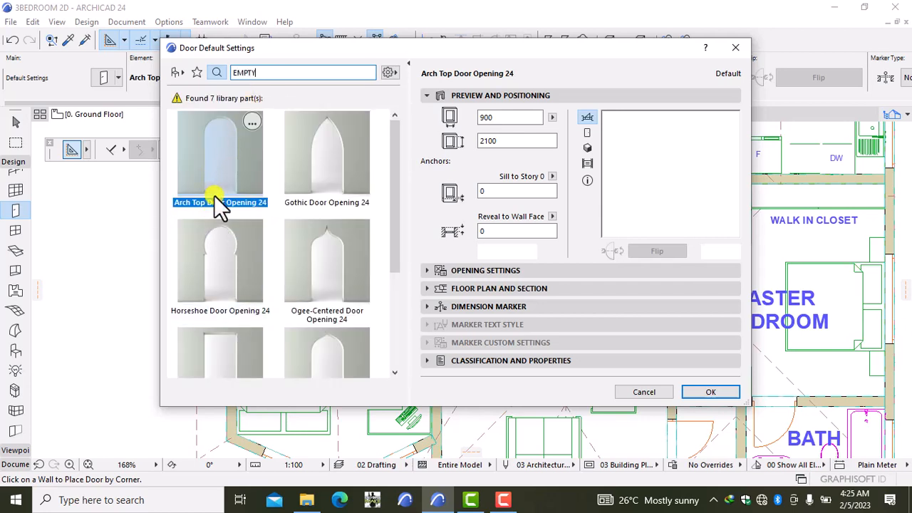
Set the default Arch Top Door Opening 24 to a width of 1200 and a height of 2500
{"action": "left_click", "coordinate": [503, 142]}
{"action": "key", "text": "BackSpace"}
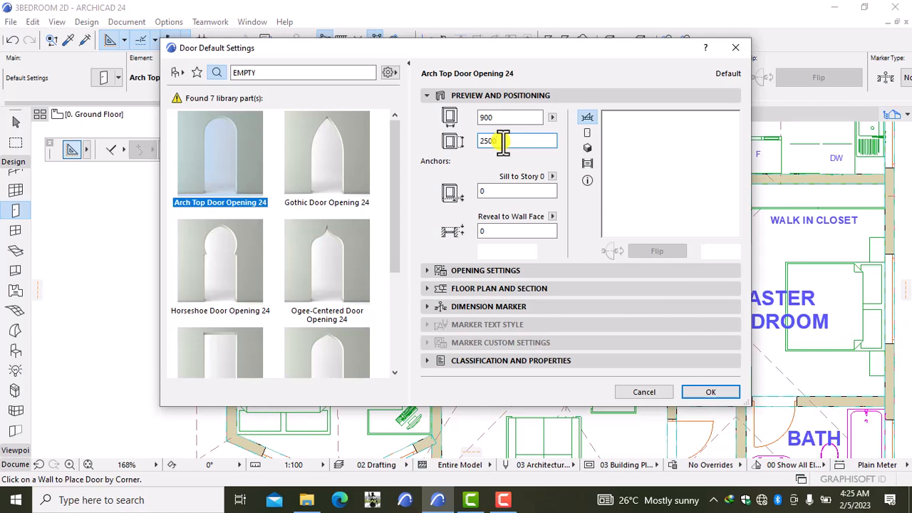
{"action": "left_click", "coordinate": [513, 117]}
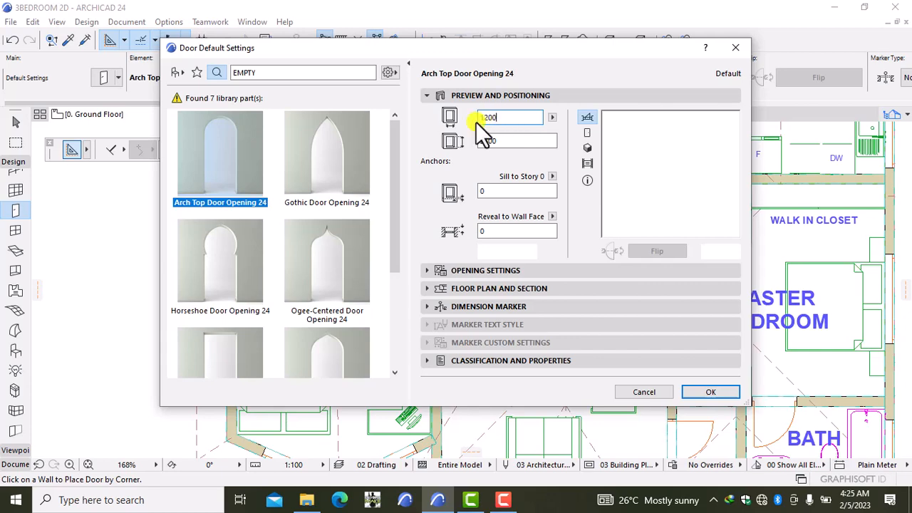
{"action": "left_click", "coordinate": [702, 391]}
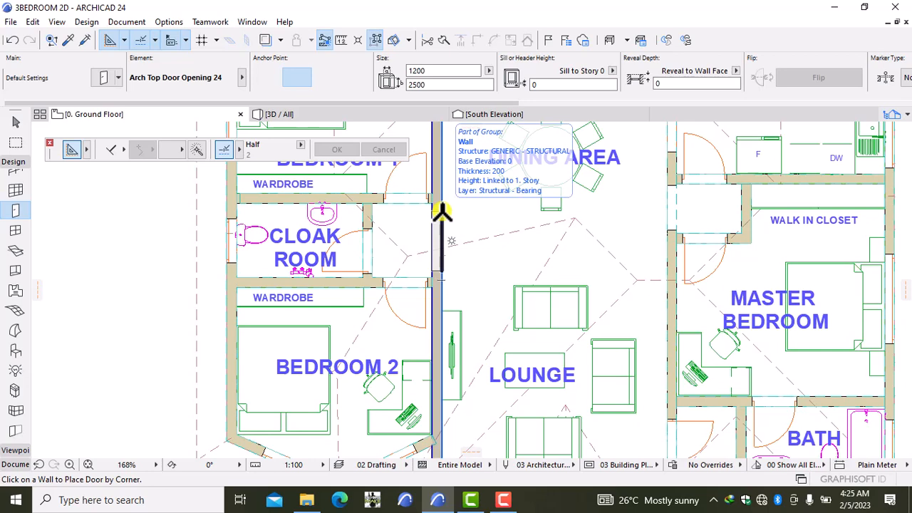
Place the arch top door opening in the wall between the lobby beside the CLOAK ROOM and the open lounge and dining space
{"action": "left_click", "coordinate": [442, 211]}
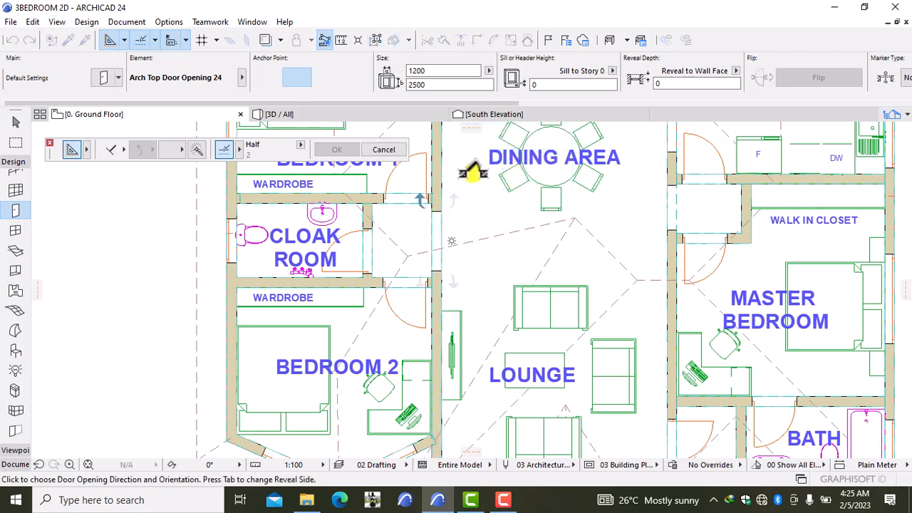
{"action": "left_click", "coordinate": [463, 178]}
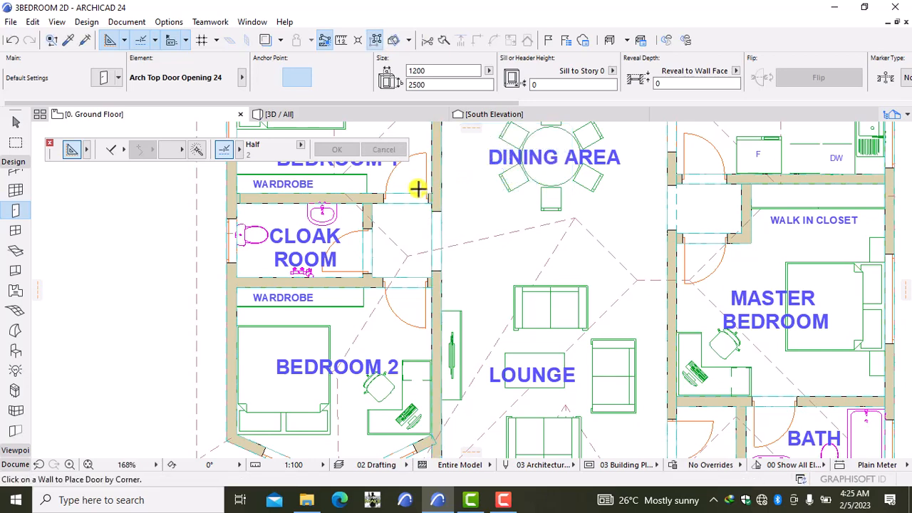
{"action": "scroll", "coordinate": [416, 188], "scroll_direction": "down", "scroll_amount": 3}
Explore the house in 3D, moving through the curved bay window into the lounge to examine the arched opening
{"action": "left_click", "coordinate": [314, 116]}
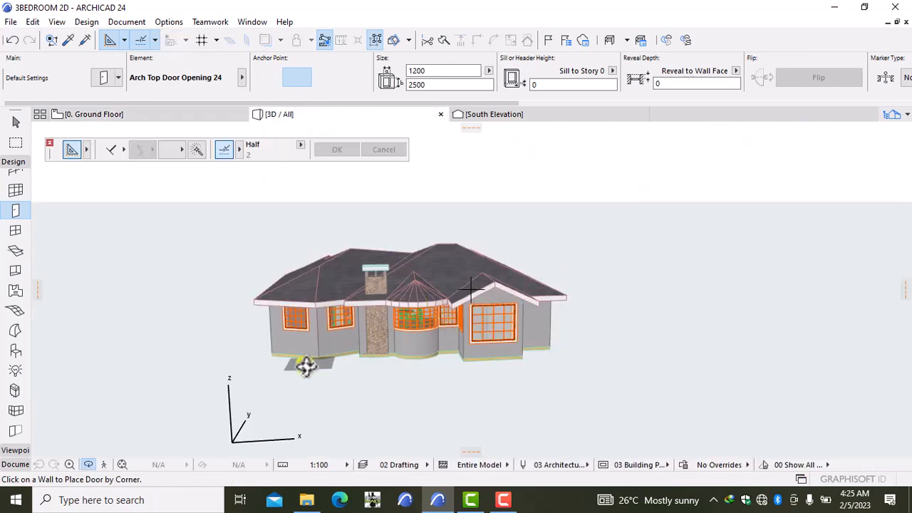
{"action": "left_click", "coordinate": [103, 464]}
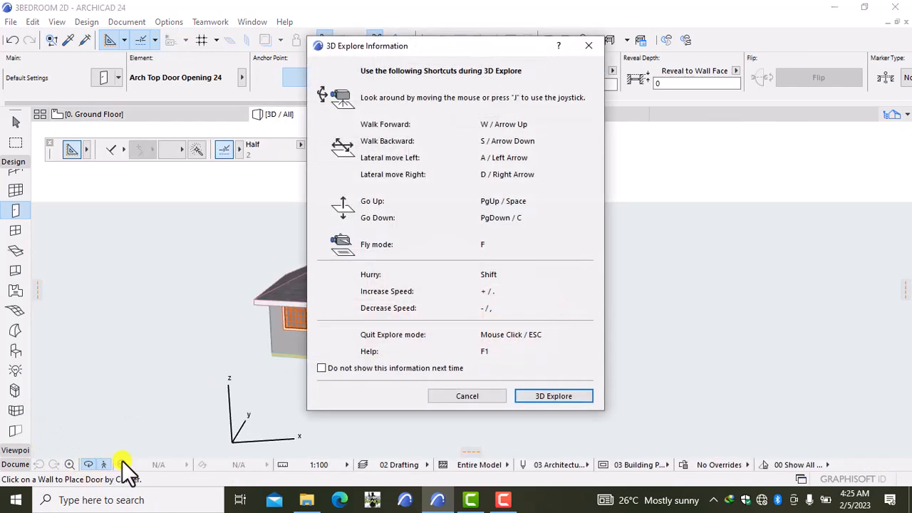
{"action": "left_click", "coordinate": [563, 396]}
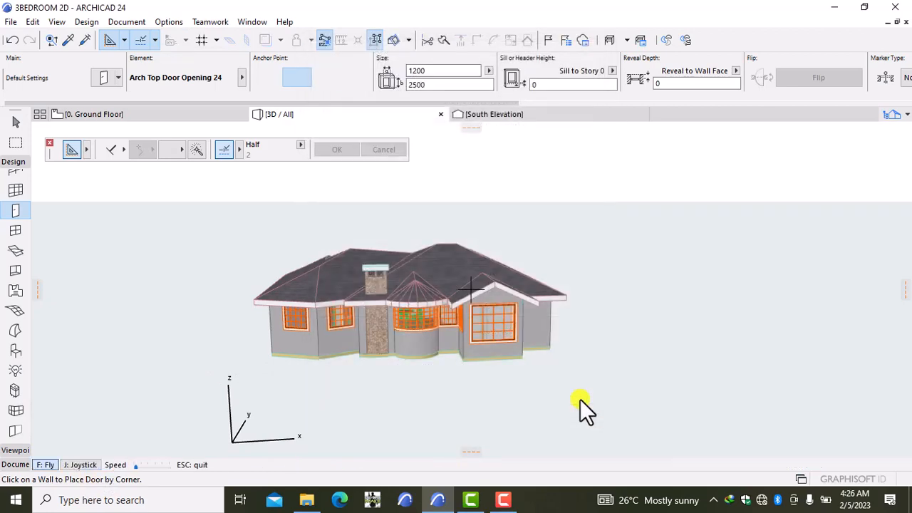
{"action": "key", "text": "Up"}
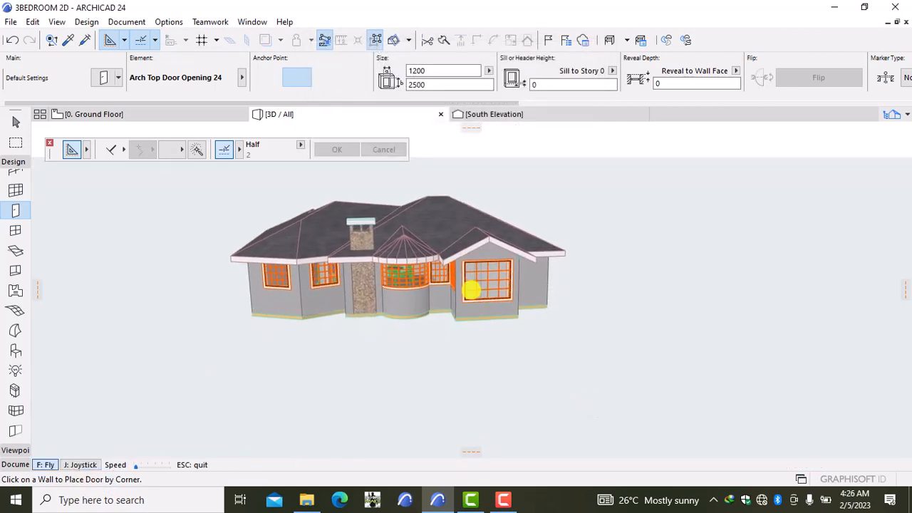
{"action": "key", "text": "Up"}
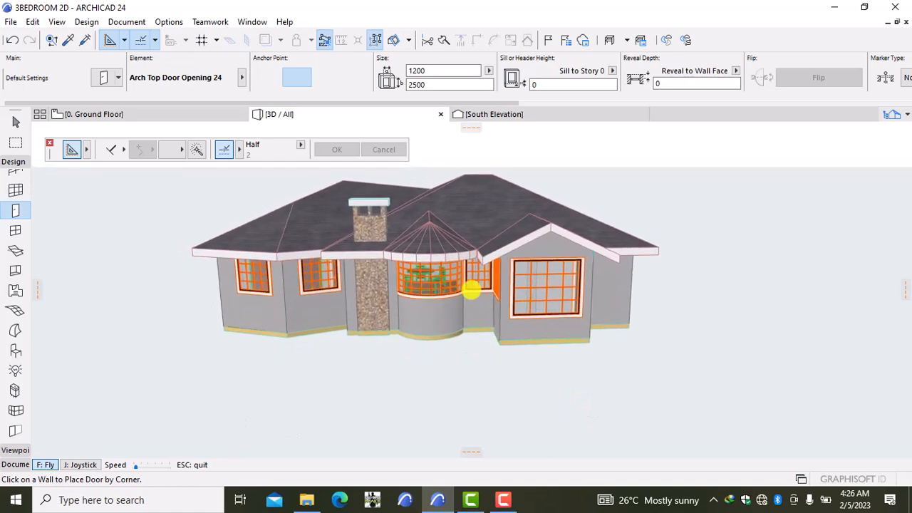
{"action": "key", "text": "Up"}
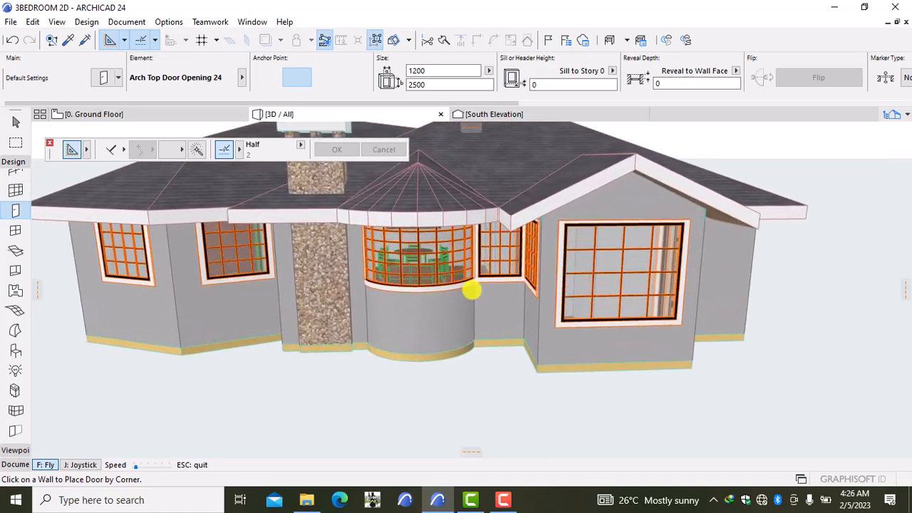
{"action": "key", "text": "Up"}
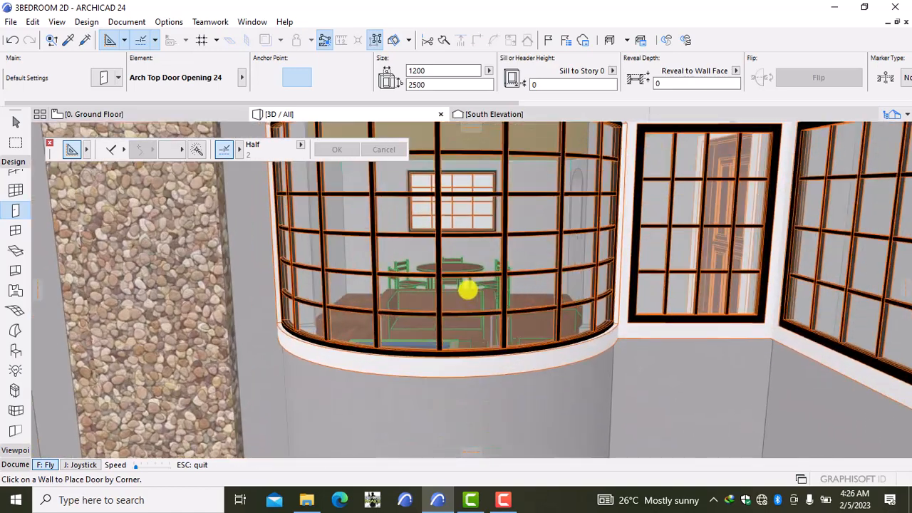
{"action": "key", "text": "Up"}
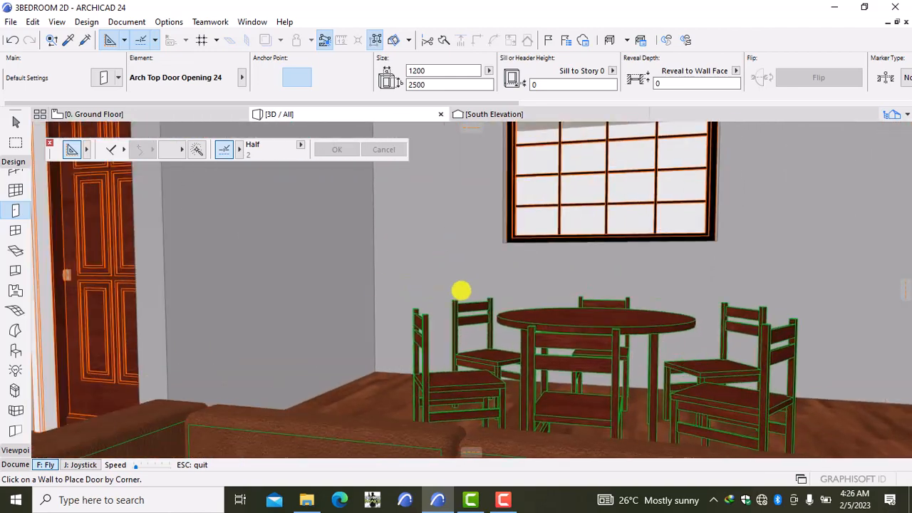
{"action": "key", "text": "Up"}
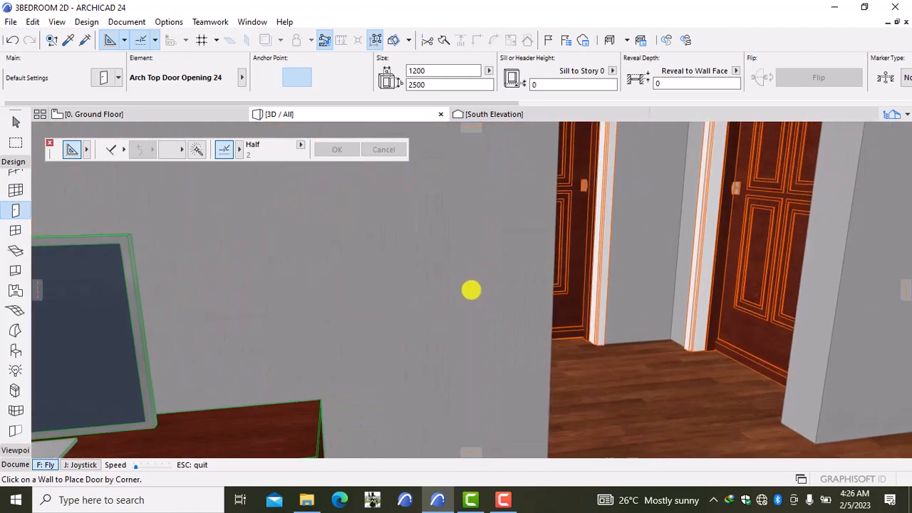
{"action": "key", "text": "Down"}
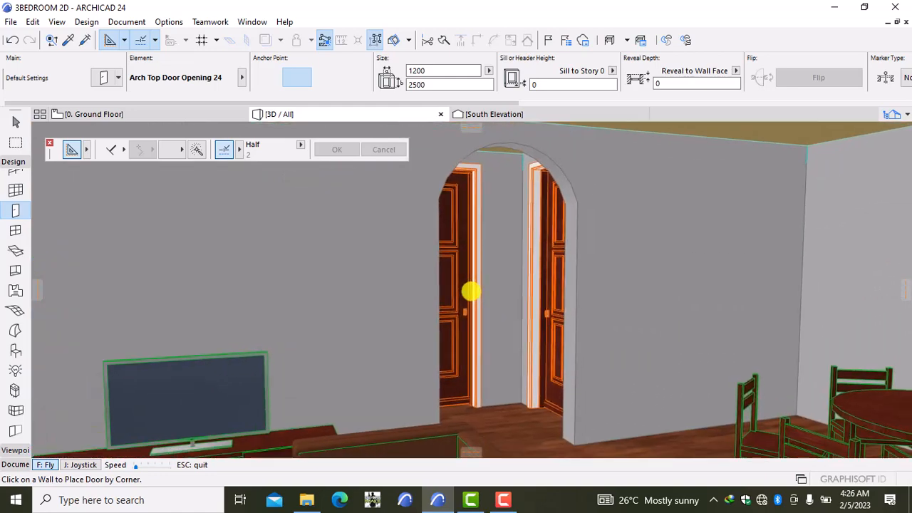
Walk through the arched opening and into the cloak room to inspect the lobby doors and sanitary fittings
{"action": "key", "text": "Up"}
{"action": "key", "text": "Up"}
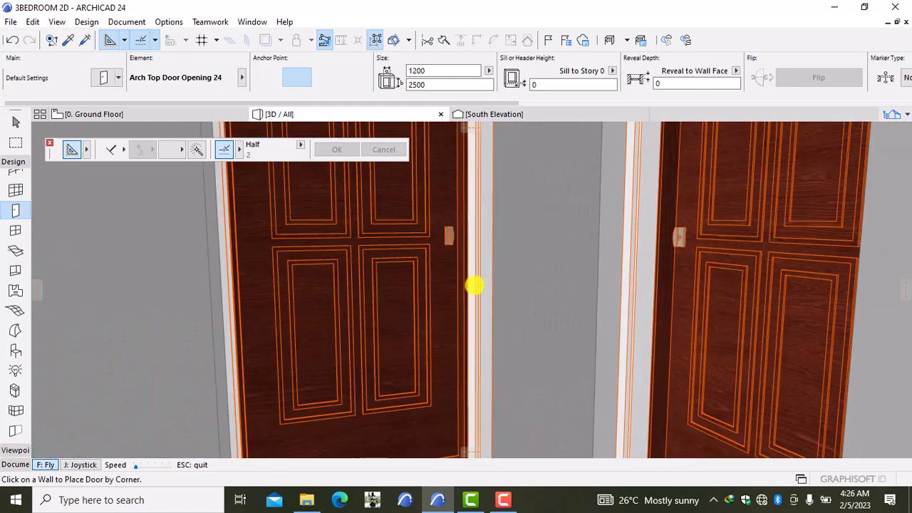
{"action": "key", "text": "Left"}
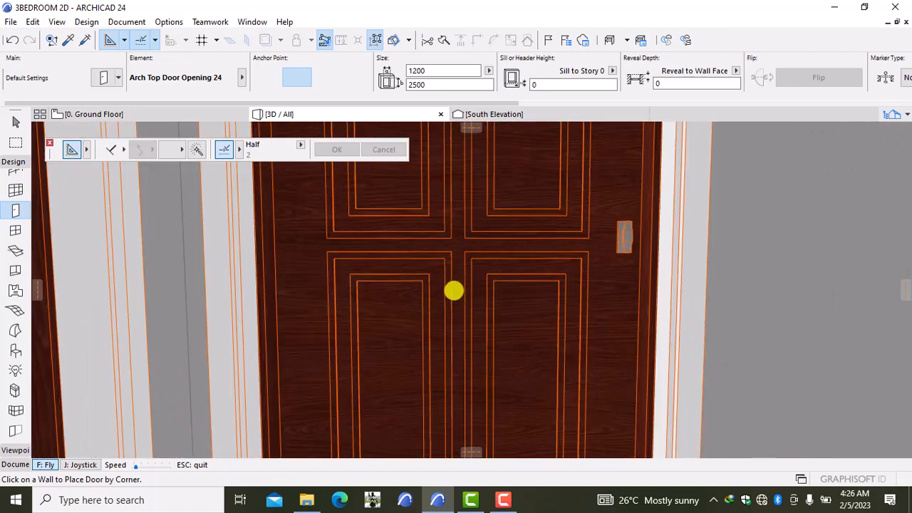
{"action": "key", "text": "Up"}
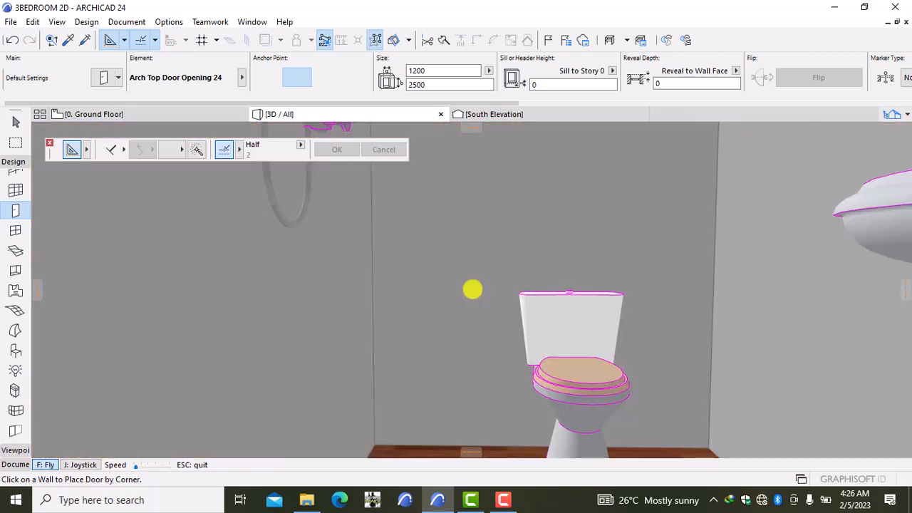
{"action": "key", "text": "Down"}
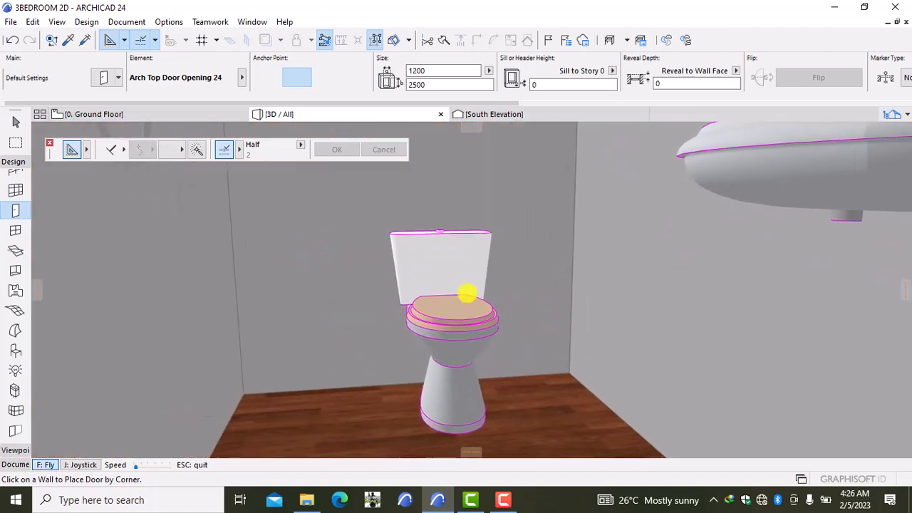
Move back through the lobby and dining area to view the house exterior, and leave 3D Explore
{"action": "key", "text": "Right"}
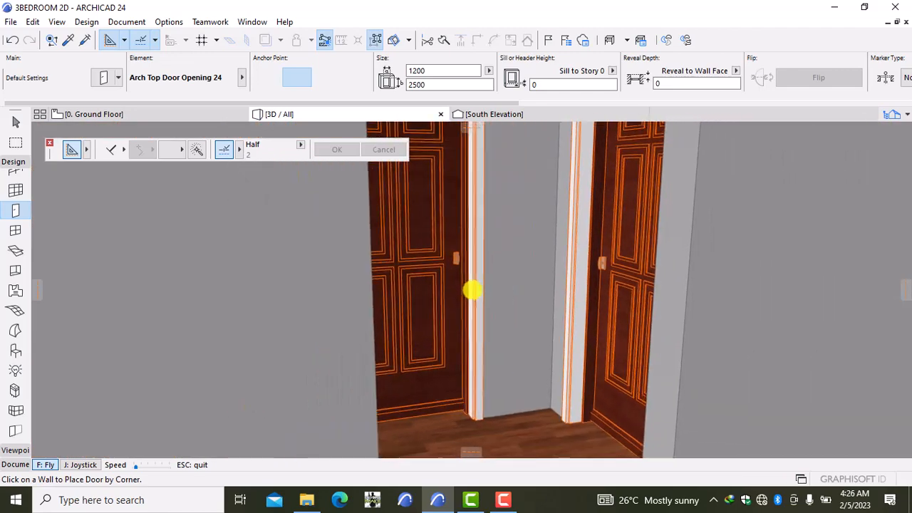
{"action": "key", "text": "Down"}
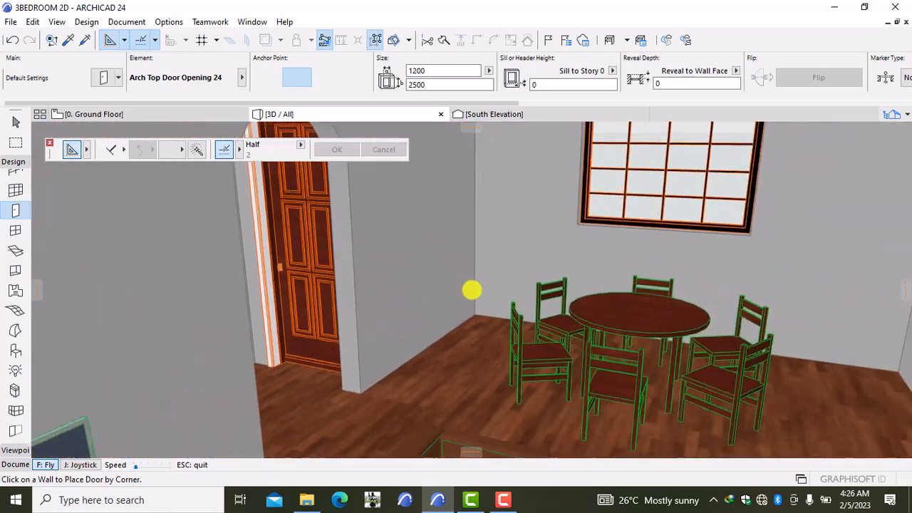
{"action": "key", "text": "Down"}
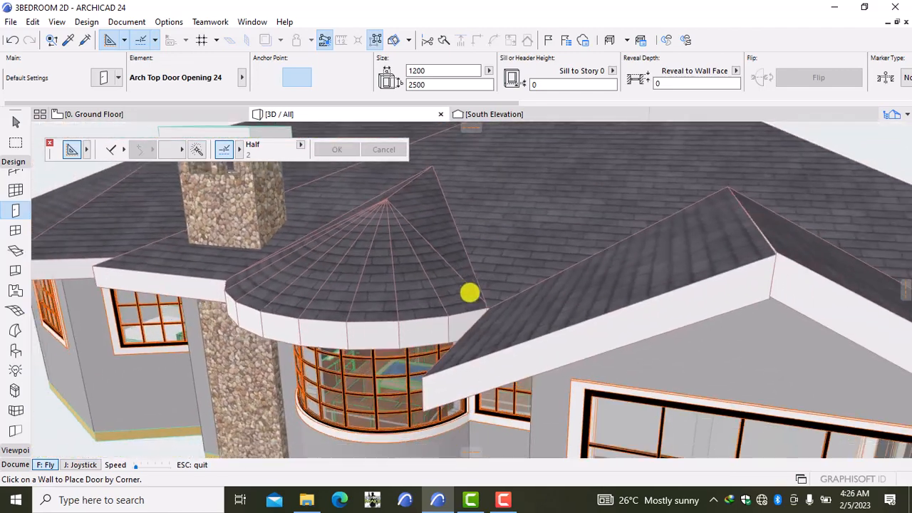
{"action": "key", "text": "Right"}
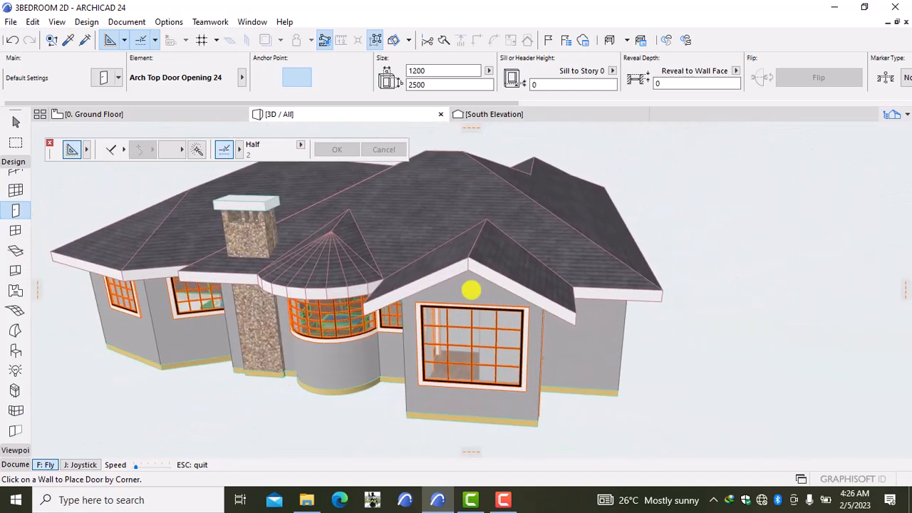
{"action": "key", "text": "Escape"}
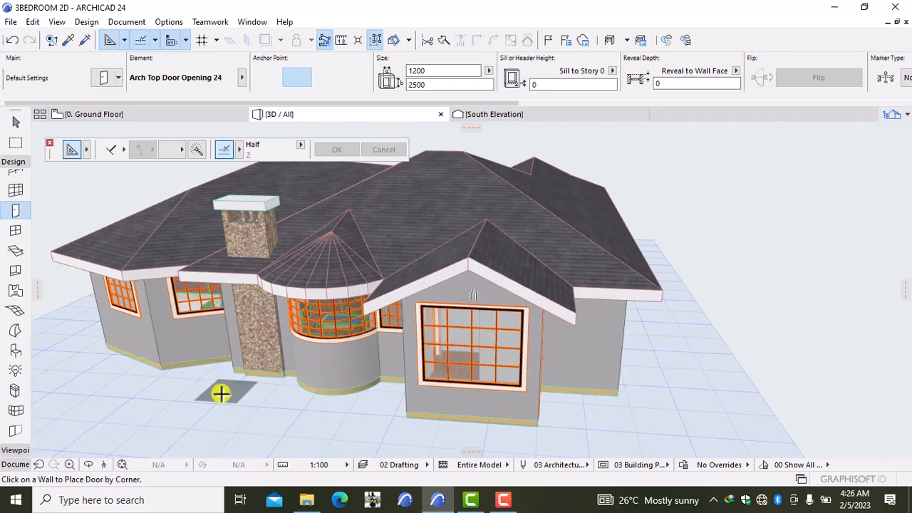
Orbit the 3D model to view the house exterior from the bay-window side, and return to the ground floor plan
{"action": "left_click", "coordinate": [106, 467]}
{"action": "scroll", "coordinate": [175, 360], "scroll_direction": "down", "scroll_amount": 3}
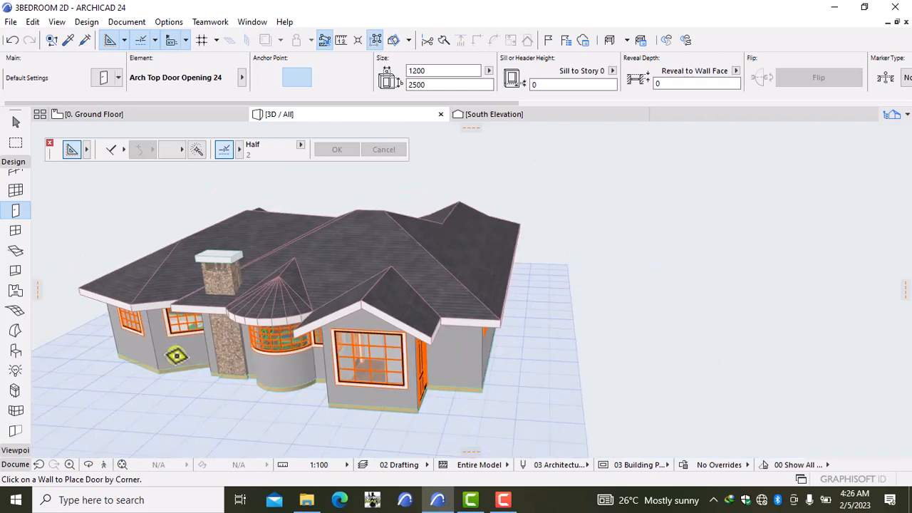
{"action": "right_click", "coordinate": [122, 395]}
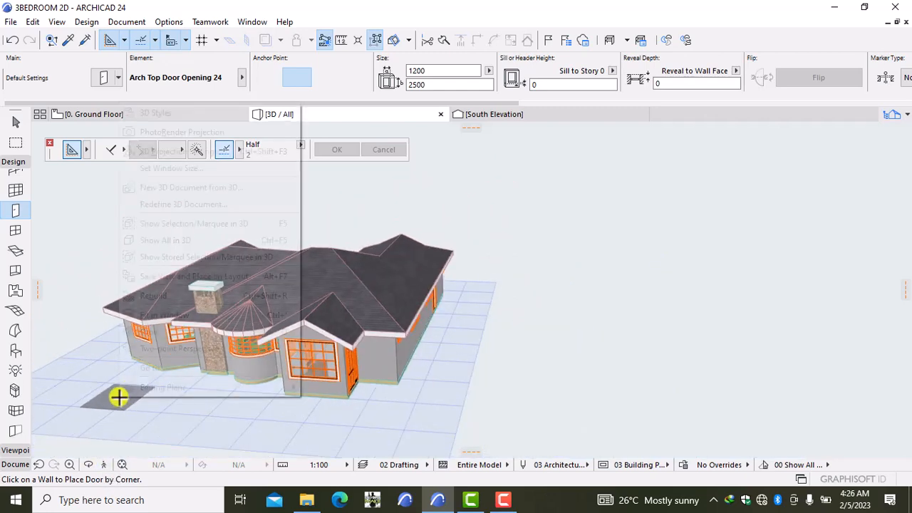
{"action": "left_click", "coordinate": [142, 332]}
{"action": "left_click_drag", "start_coordinate": [142, 336], "coordinate": [371, 335]}
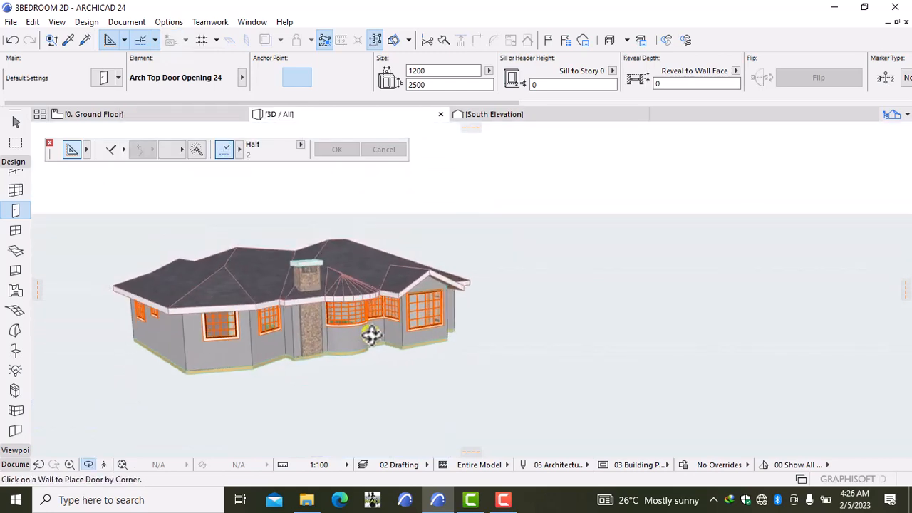
{"action": "key", "text": "Escape"}
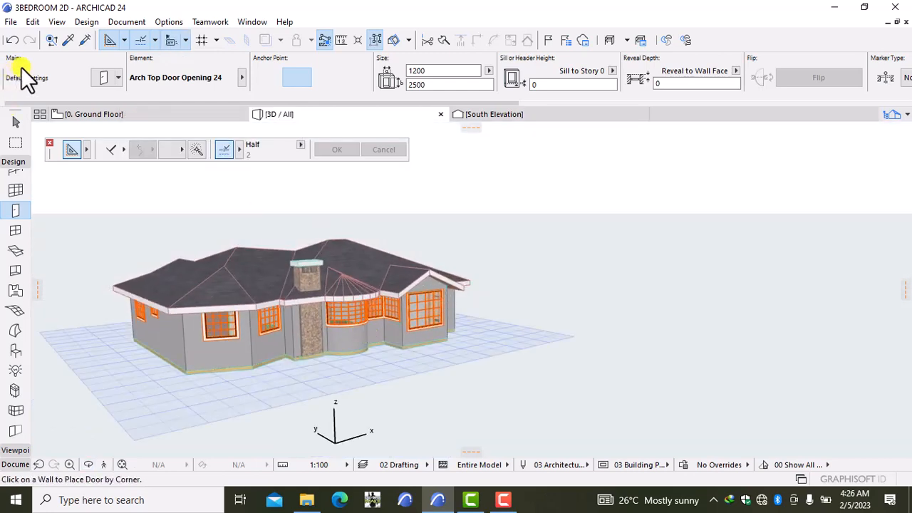
{"action": "left_click", "coordinate": [92, 114]}
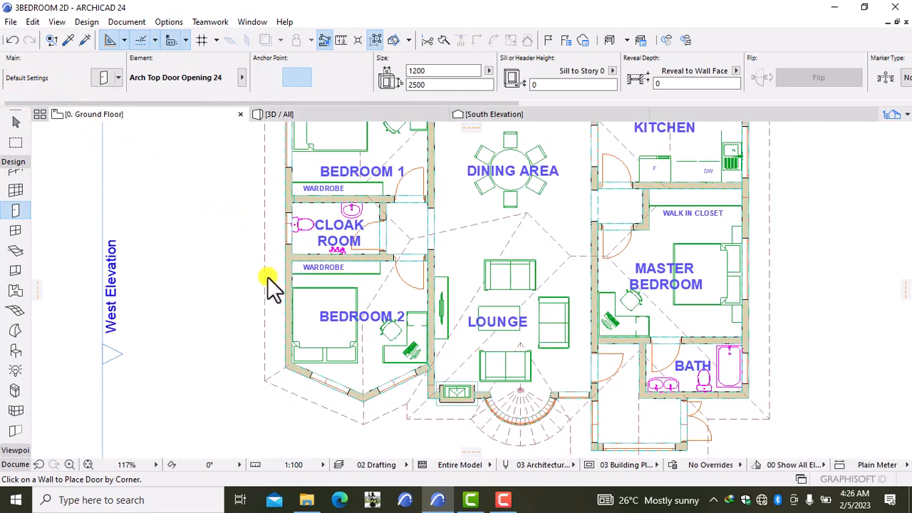
{"action": "scroll", "coordinate": [371, 327], "scroll_direction": "down", "scroll_amount": 2}
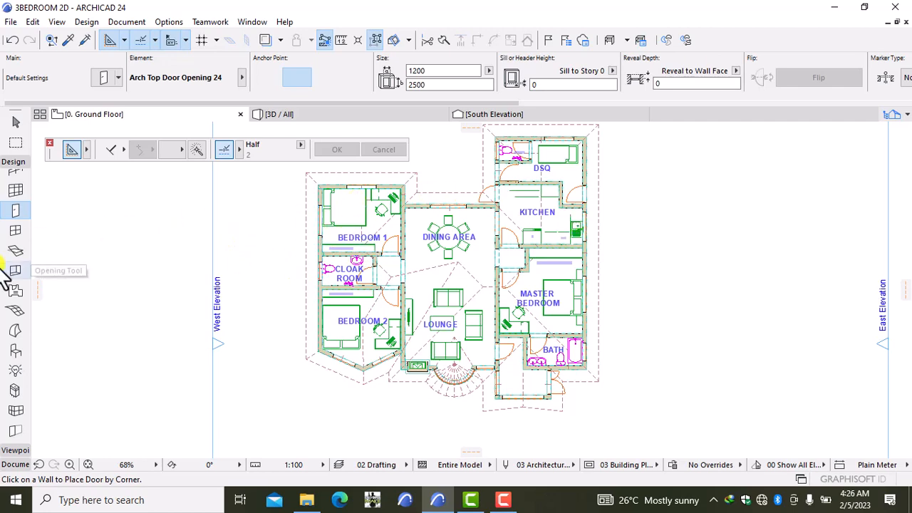
Start a linear dimension at the kitchen-side inner corner of the small lobby, on the wall beside the WALK IN CLOSET
{"action": "left_click", "coordinate": [13, 162]}
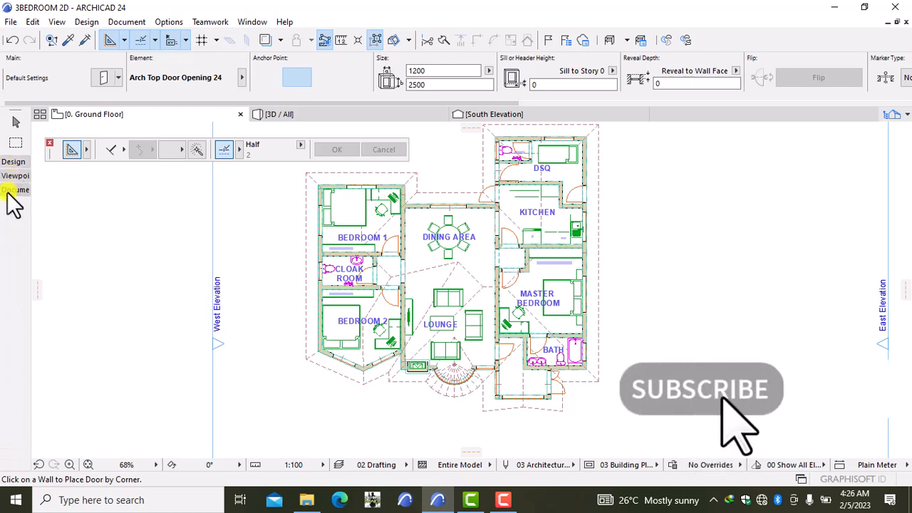
{"action": "left_click", "coordinate": [11, 190]}
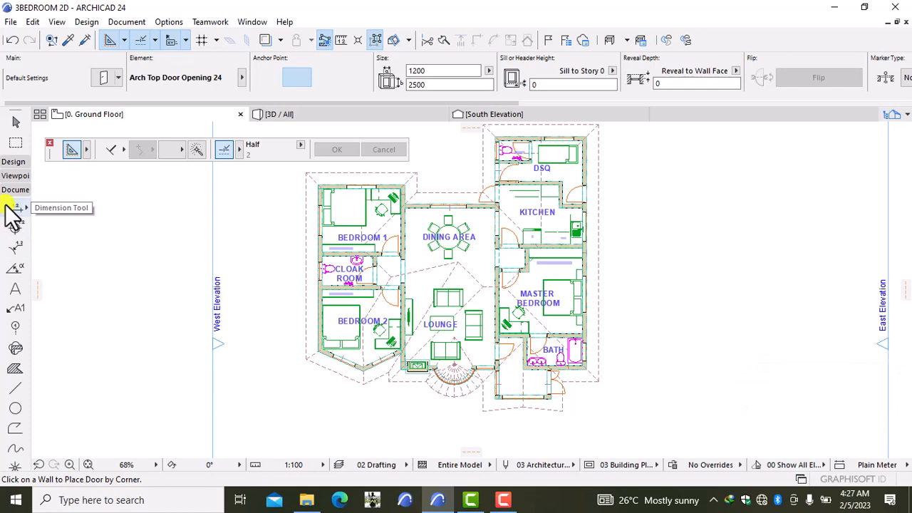
{"action": "left_click", "coordinate": [10, 208]}
{"action": "scroll", "coordinate": [311, 196], "scroll_direction": "up", "scroll_amount": 5}
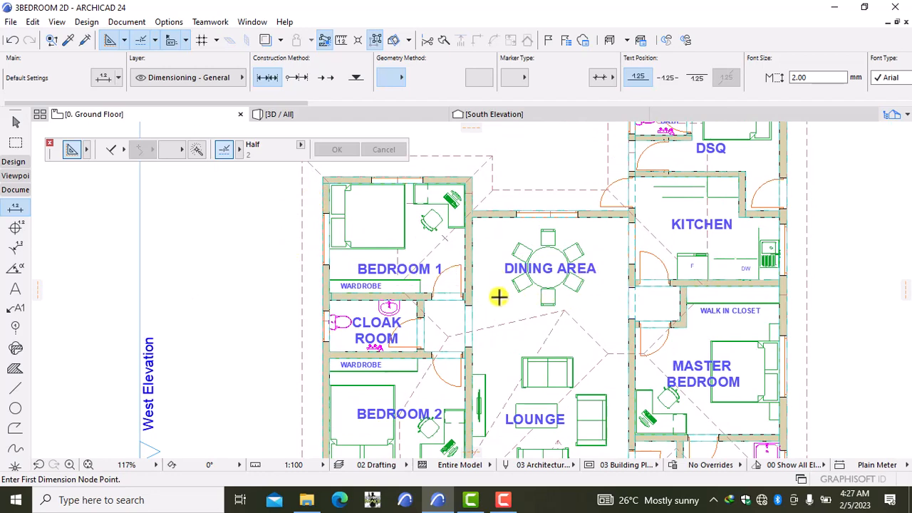
{"action": "middle_click_drag", "start_coordinate": [592, 297], "coordinate": [330, 306]}
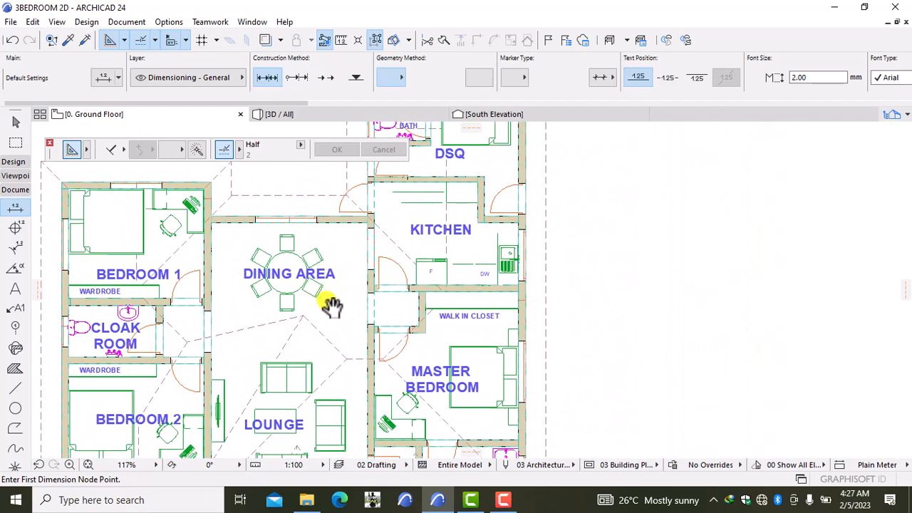
{"action": "scroll", "coordinate": [425, 316], "scroll_direction": "up", "scroll_amount": 3}
{"action": "scroll", "coordinate": [415, 319], "scroll_direction": "up", "scroll_amount": 10}
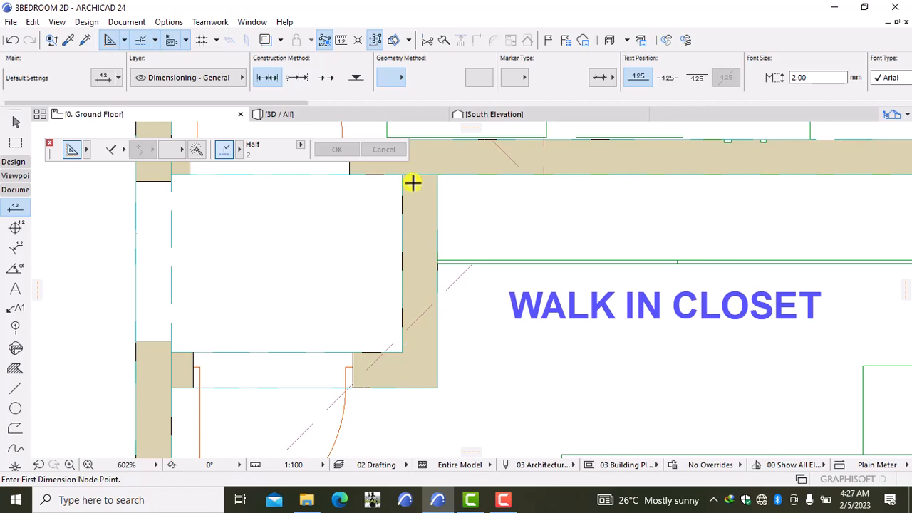
{"action": "middle_click_drag", "start_coordinate": [401, 169], "coordinate": [437, 223]}
{"action": "scroll", "coordinate": [432, 218], "scroll_direction": "up", "scroll_amount": 1}
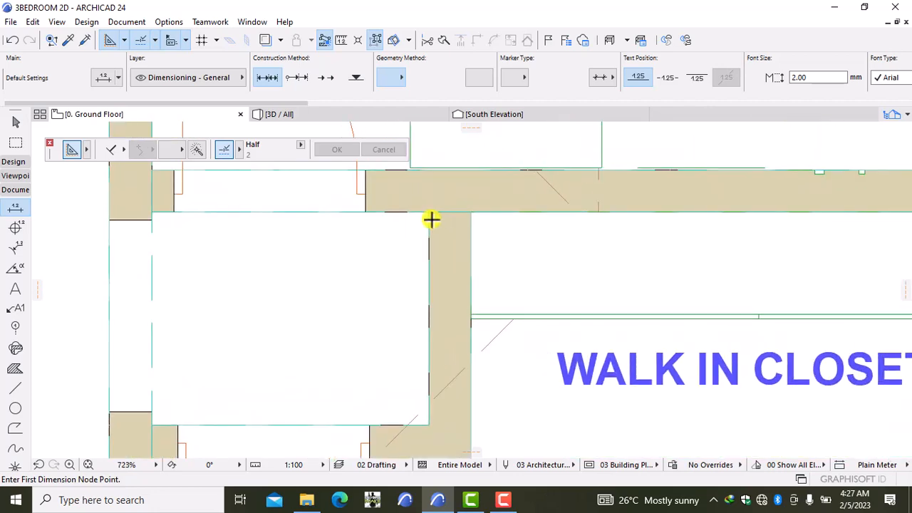
{"action": "scroll", "coordinate": [428, 207], "scroll_direction": "up", "scroll_amount": 2}
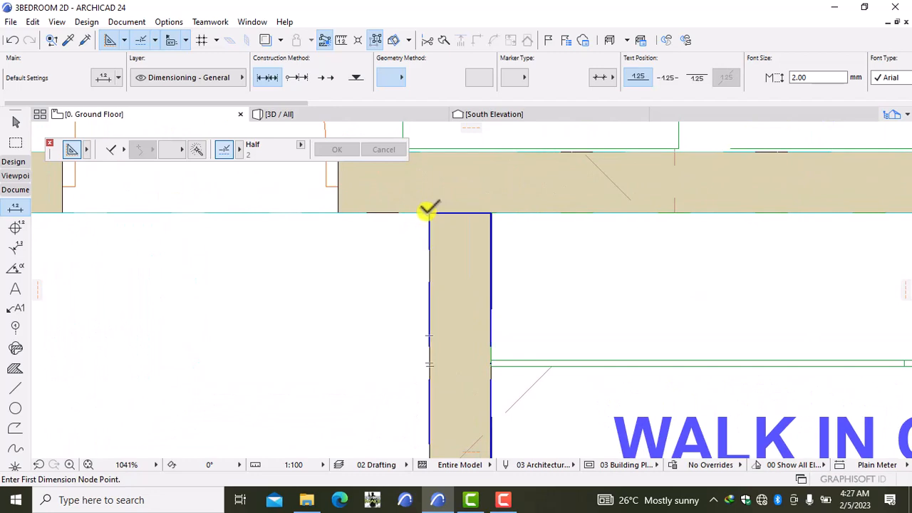
{"action": "left_click", "coordinate": [430, 212]}
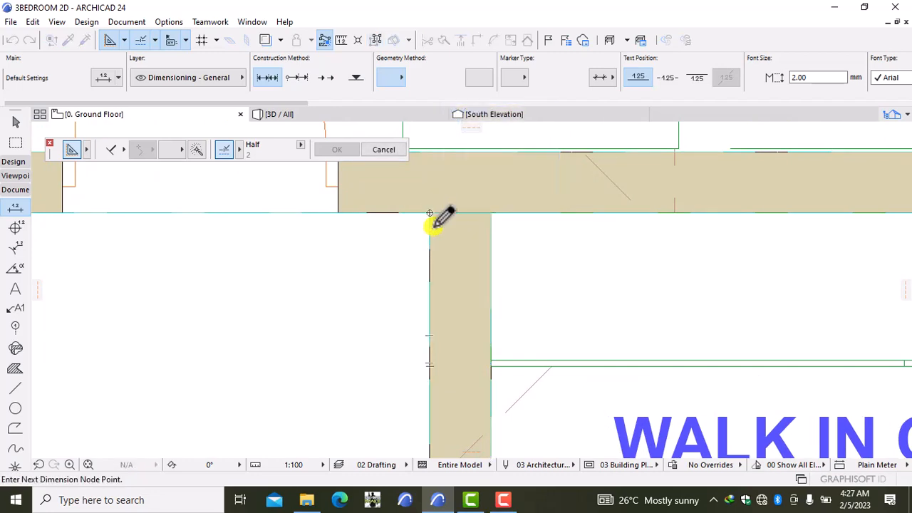
End the dimension at the lobby's inner corner on the master bedroom side and place its line inside the lobby
{"action": "scroll", "coordinate": [433, 301], "scroll_direction": "down", "scroll_amount": 2}
{"action": "middle_click_drag", "start_coordinate": [438, 369], "coordinate": [442, 281]}
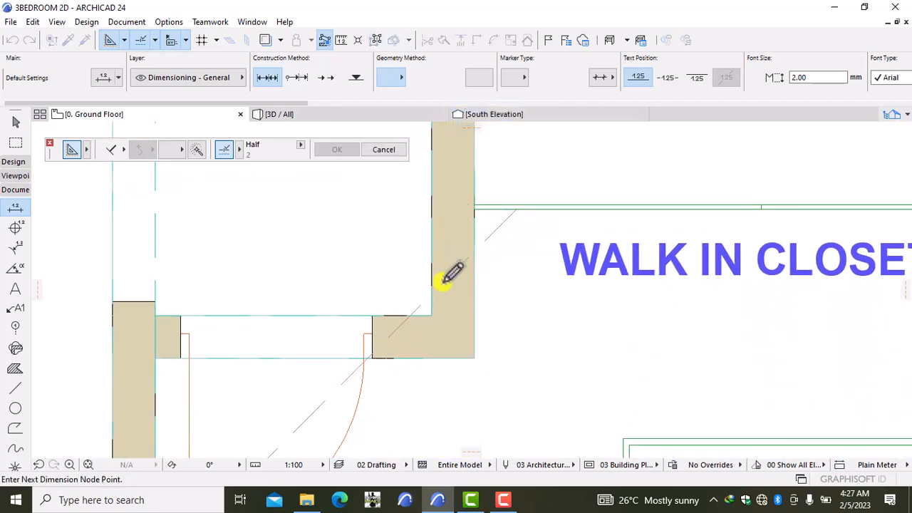
{"action": "left_click", "coordinate": [431, 315]}
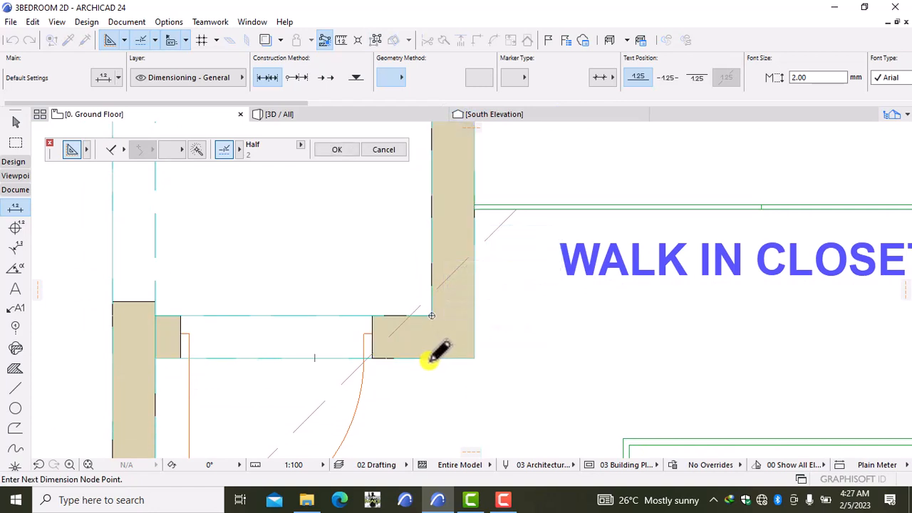
{"action": "scroll", "coordinate": [428, 318], "scroll_direction": "down", "scroll_amount": 2}
{"action": "middle_click_drag", "start_coordinate": [428, 320], "coordinate": [430, 342]}
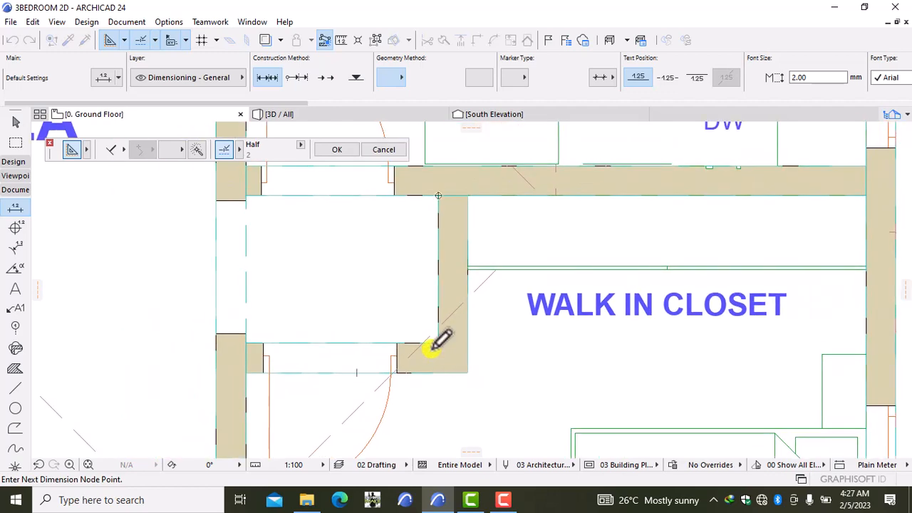
{"action": "right_click", "coordinate": [388, 267]}
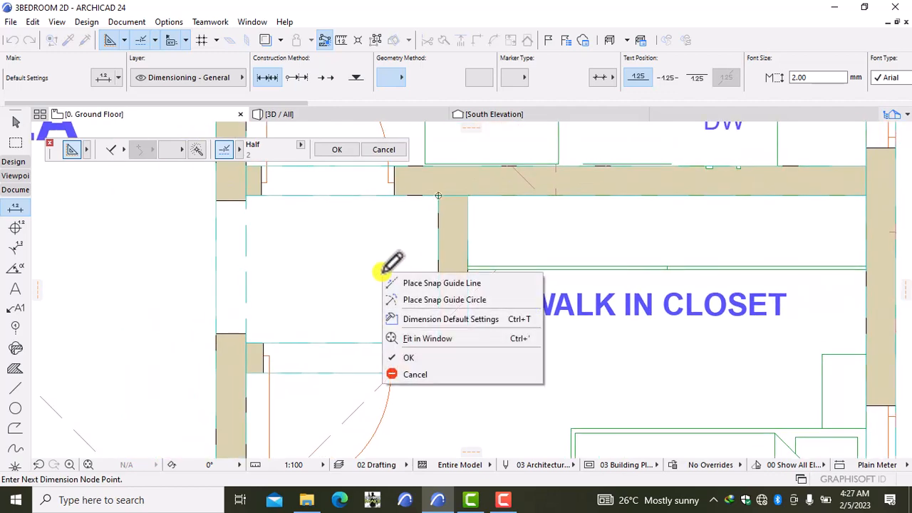
{"action": "left_click", "coordinate": [415, 358]}
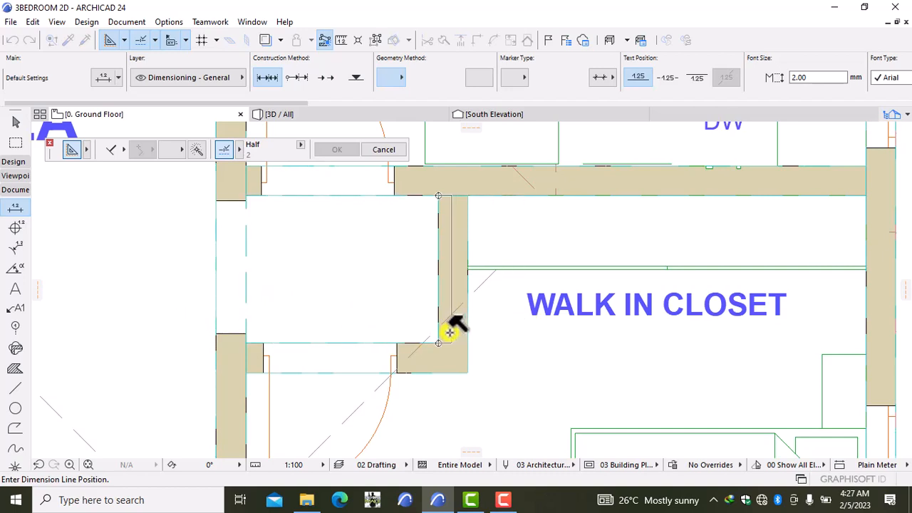
{"action": "left_click", "coordinate": [415, 321]}
{"action": "scroll", "coordinate": [507, 315], "scroll_direction": "down", "scroll_amount": 4}
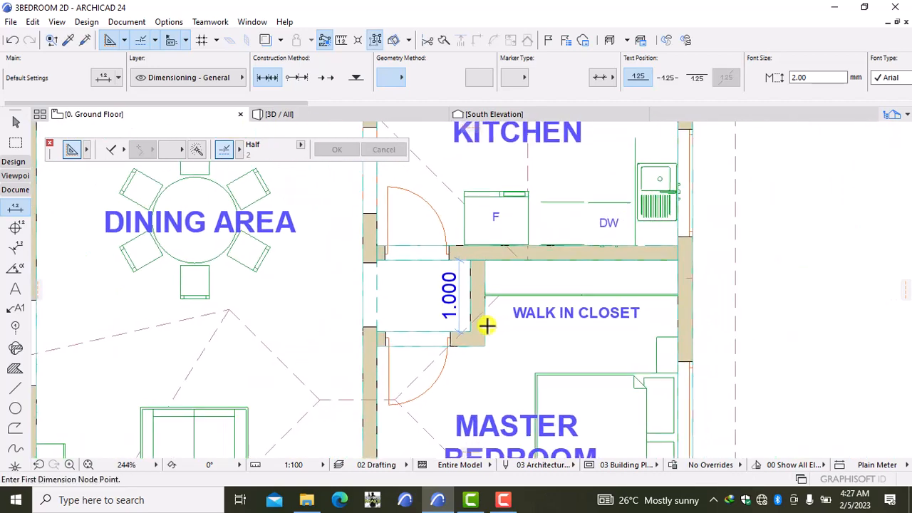
{"action": "scroll", "coordinate": [457, 310], "scroll_direction": "up", "scroll_amount": 5}
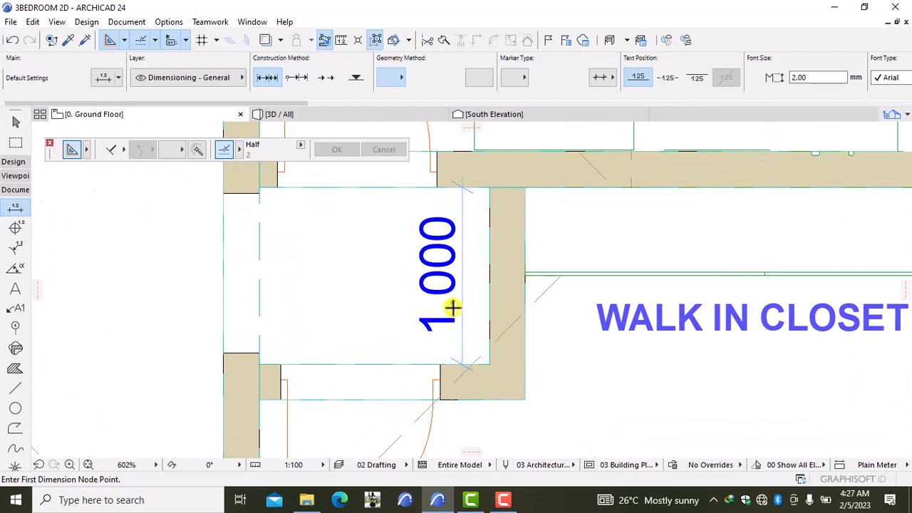
{"action": "scroll", "coordinate": [410, 280], "scroll_direction": "down", "scroll_amount": 3}
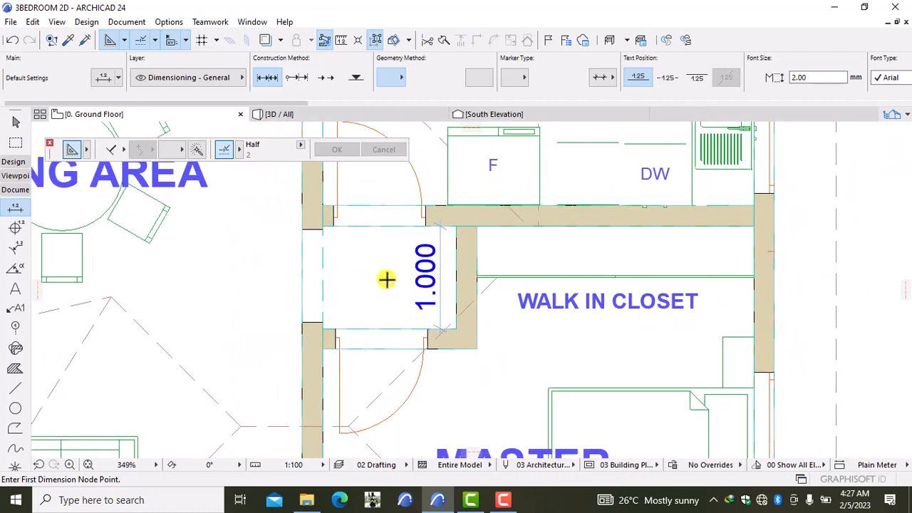
Set the project's dimension standard to Plain Millimeter with the lobby dimension selected, and deselect the dimension
{"action": "left_click", "coordinate": [438, 304], "text": "shift"}
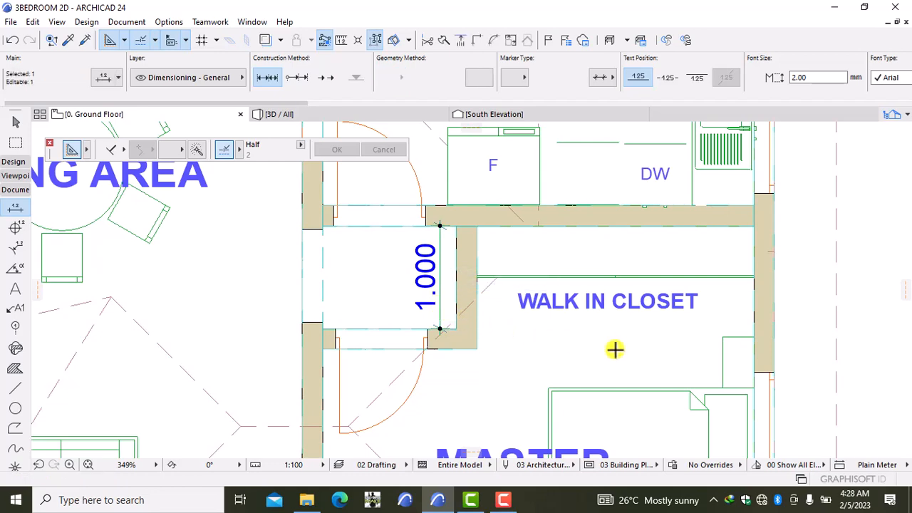
{"action": "left_click", "coordinate": [166, 23]}
{"action": "mouse_move", "coordinate": [200, 145]}
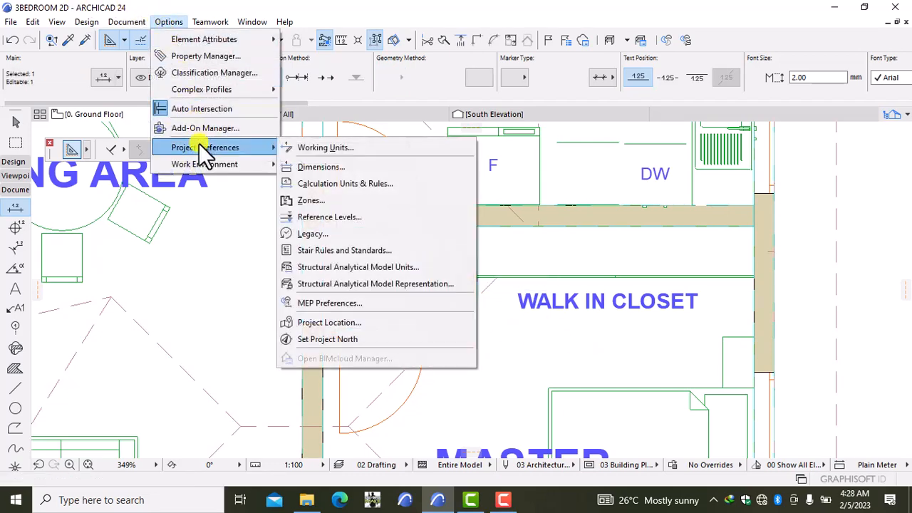
{"action": "left_click", "coordinate": [355, 166]}
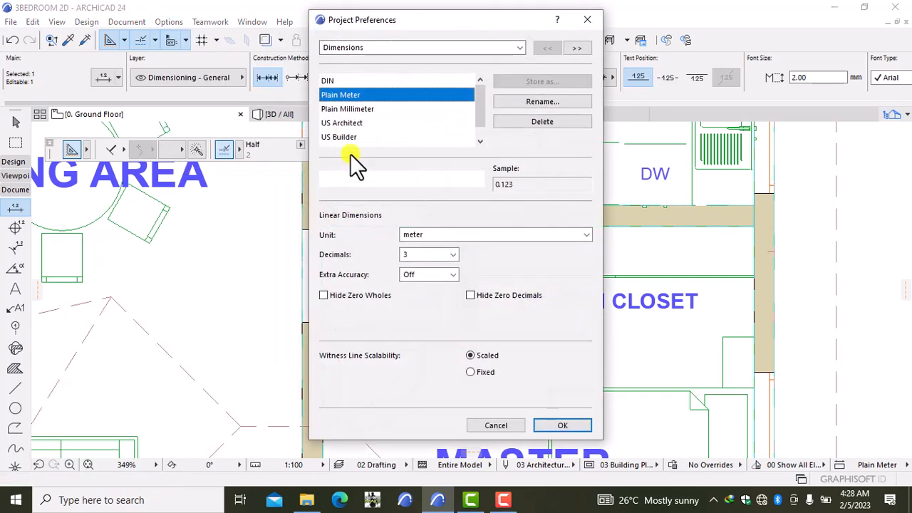
{"action": "left_click", "coordinate": [366, 109]}
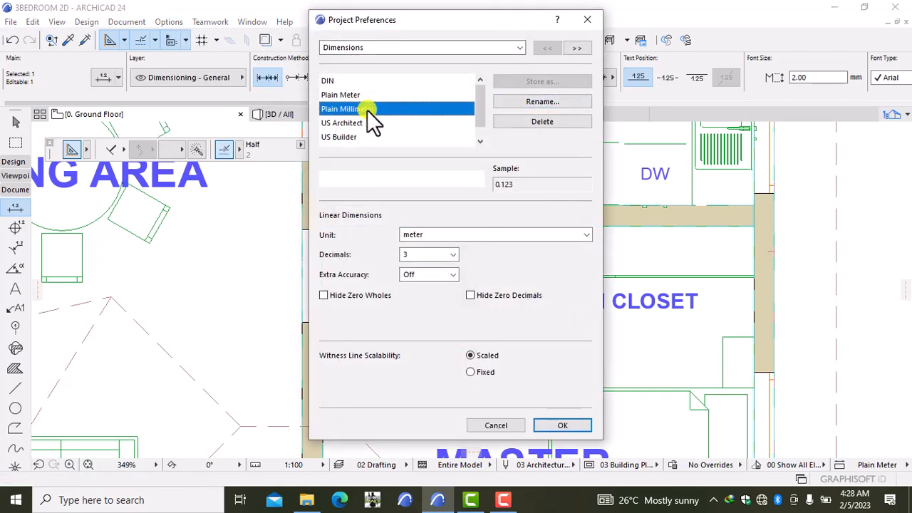
{"action": "left_click", "coordinate": [563, 425]}
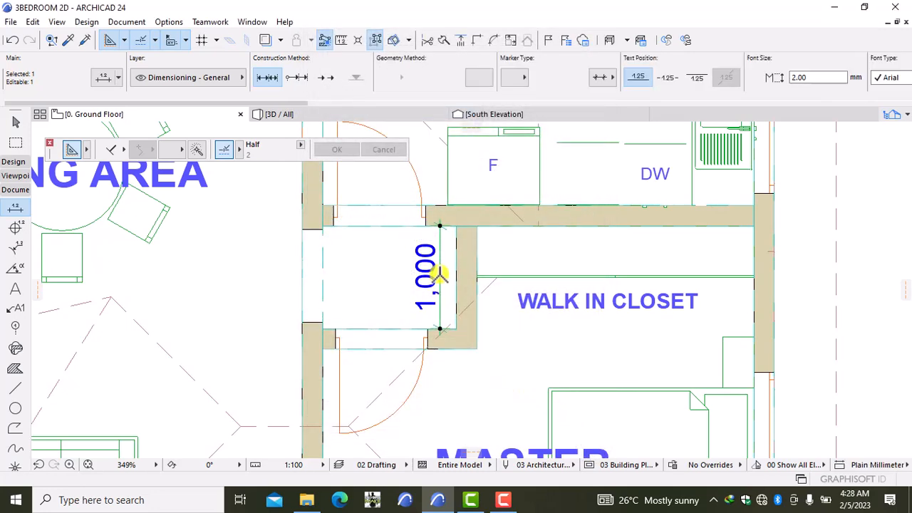
{"action": "scroll", "coordinate": [436, 273], "scroll_direction": "down", "scroll_amount": 4}
{"action": "key", "text": "Escape"}
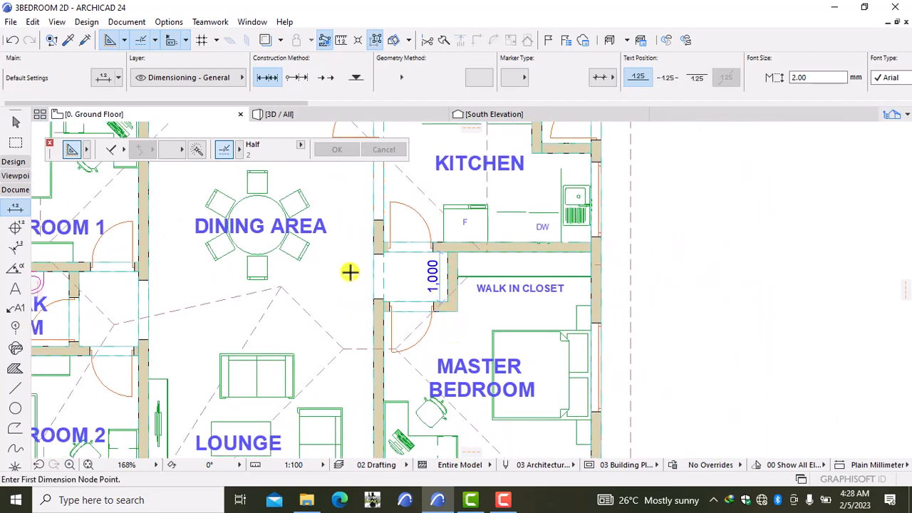
Review the Plain Millimeter settings in the project's dimension preferences and keep them
{"action": "left_click", "coordinate": [171, 21]}
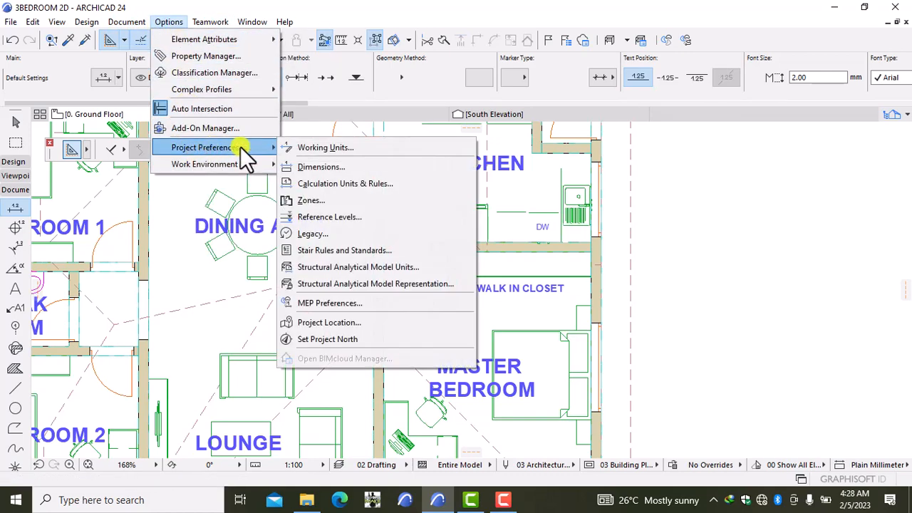
{"action": "left_click", "coordinate": [301, 166]}
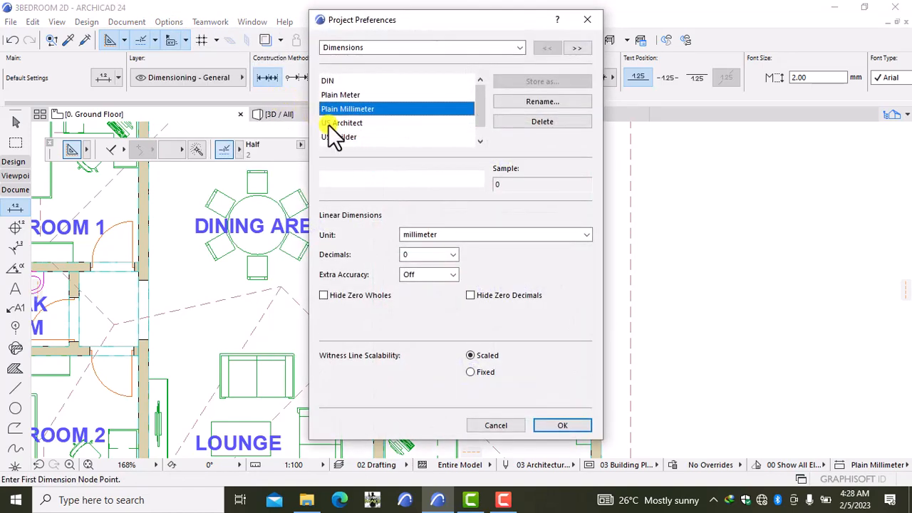
{"action": "left_click", "coordinate": [570, 425]}
Try a chain dimension along the lobby's kitchen-side wall through both inner corners and both door jambs, and undo it
{"action": "scroll", "coordinate": [451, 299], "scroll_direction": "down", "scroll_amount": 3}
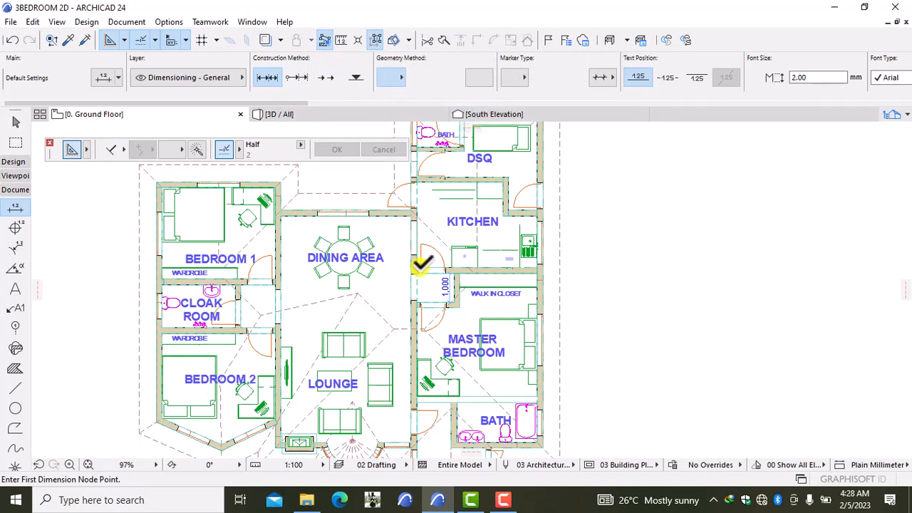
{"action": "scroll", "coordinate": [422, 263], "scroll_direction": "up", "scroll_amount": 6}
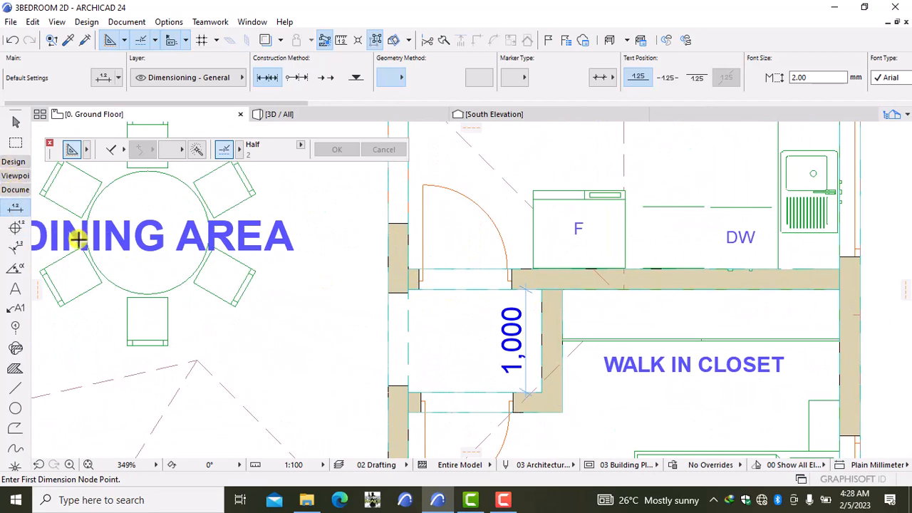
{"action": "scroll", "coordinate": [404, 288], "scroll_direction": "up", "scroll_amount": 6}
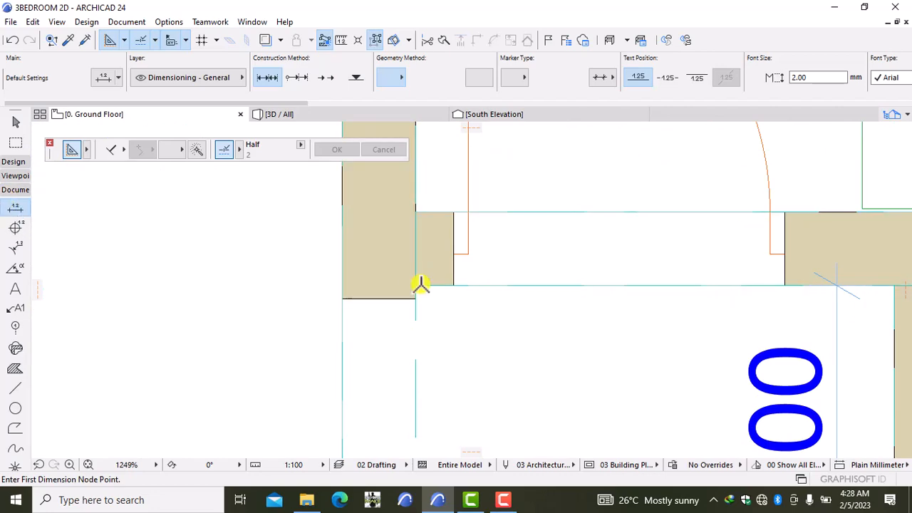
{"action": "left_click", "coordinate": [415, 285]}
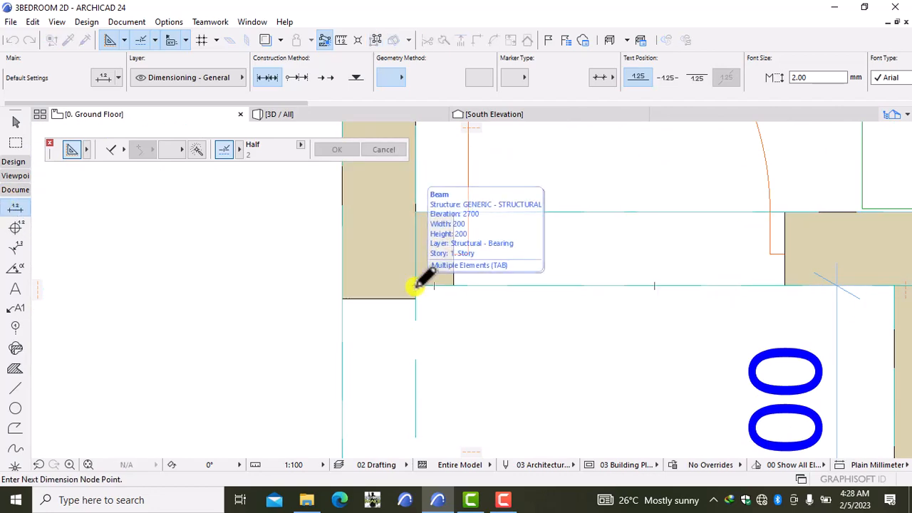
{"action": "scroll", "coordinate": [499, 305], "scroll_direction": "down", "scroll_amount": 3}
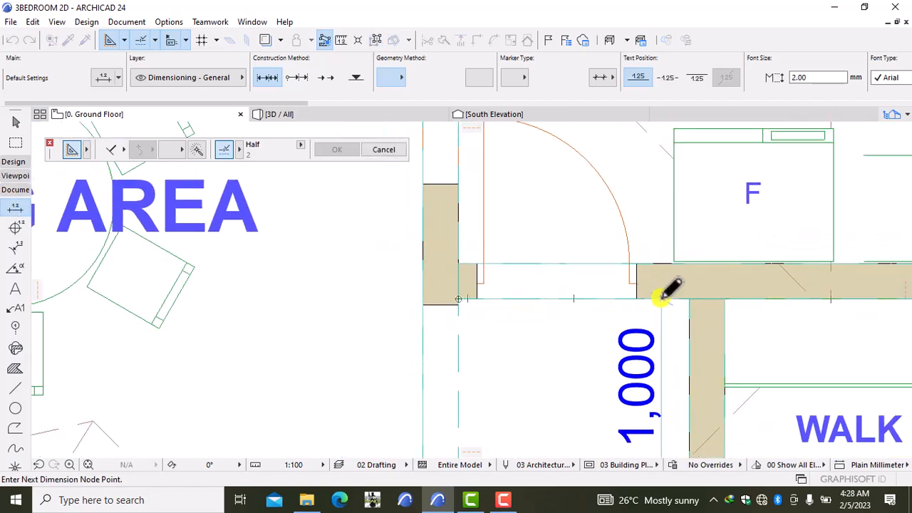
{"action": "left_click", "coordinate": [688, 299]}
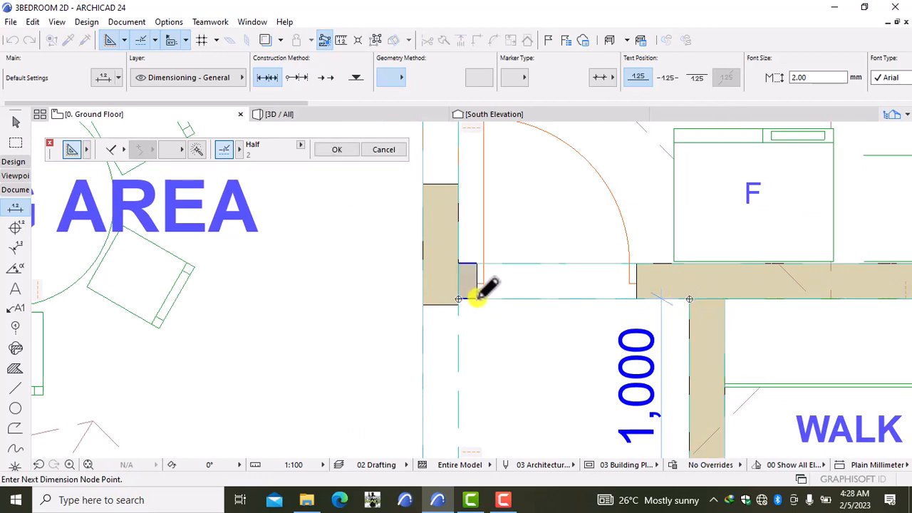
{"action": "left_click", "coordinate": [476, 299]}
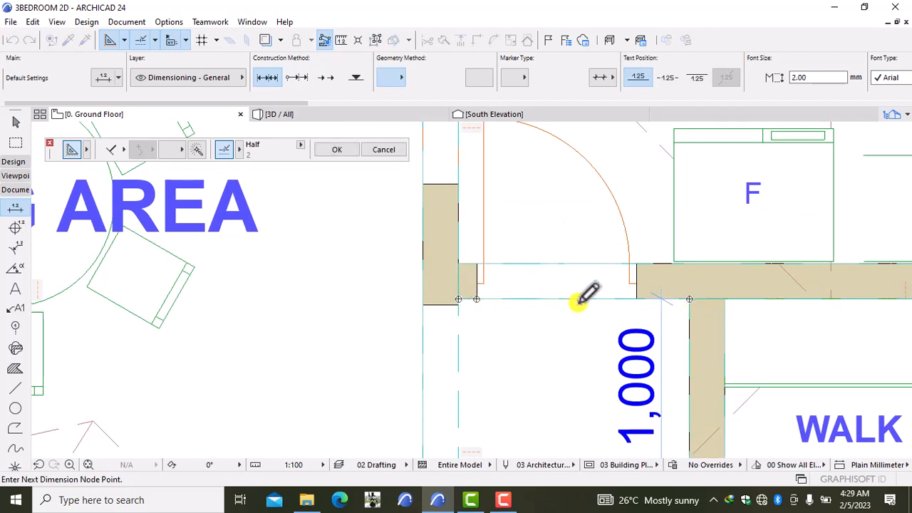
{"action": "left_click", "coordinate": [636, 298]}
{"action": "right_click", "coordinate": [546, 351]}
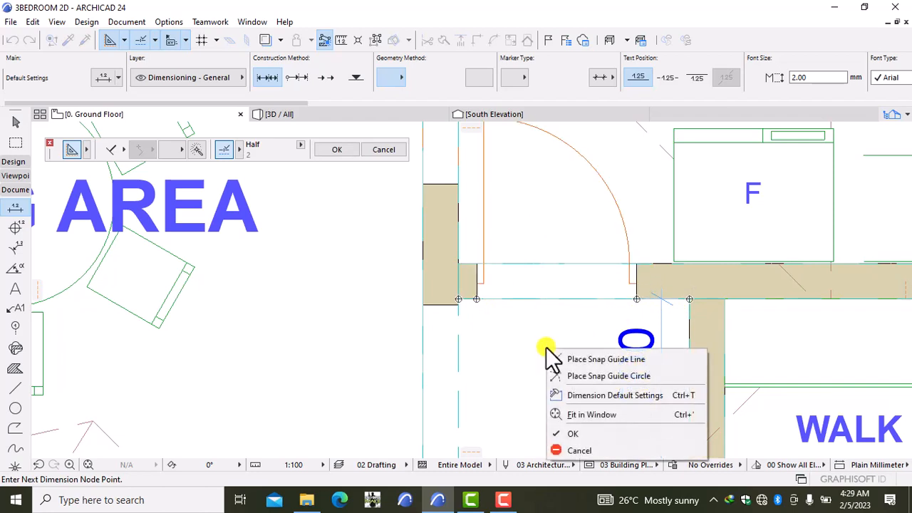
{"action": "left_click", "coordinate": [560, 431]}
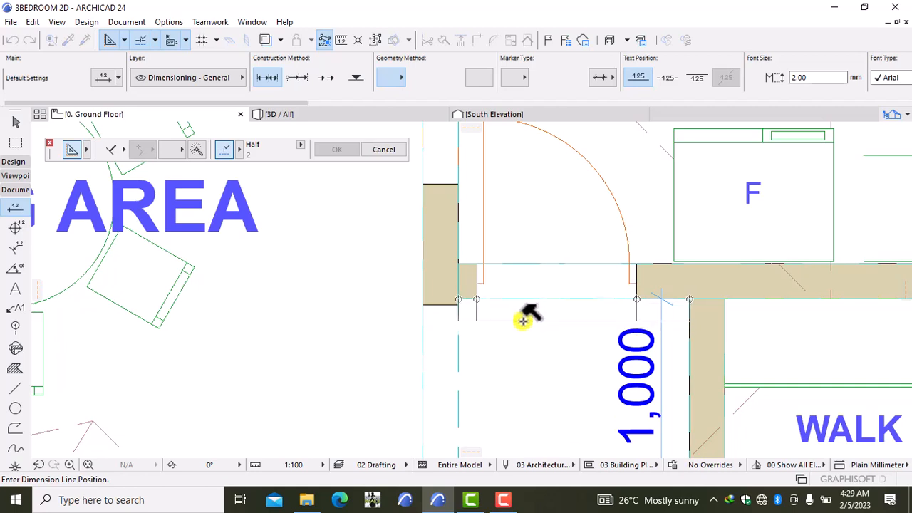
{"action": "left_click", "coordinate": [523, 321]}
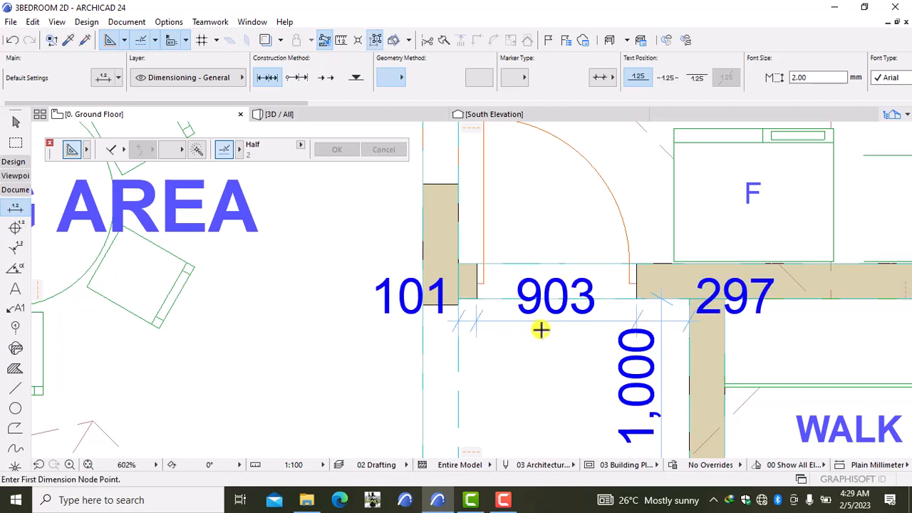
{"action": "left_click", "coordinate": [12, 41]}
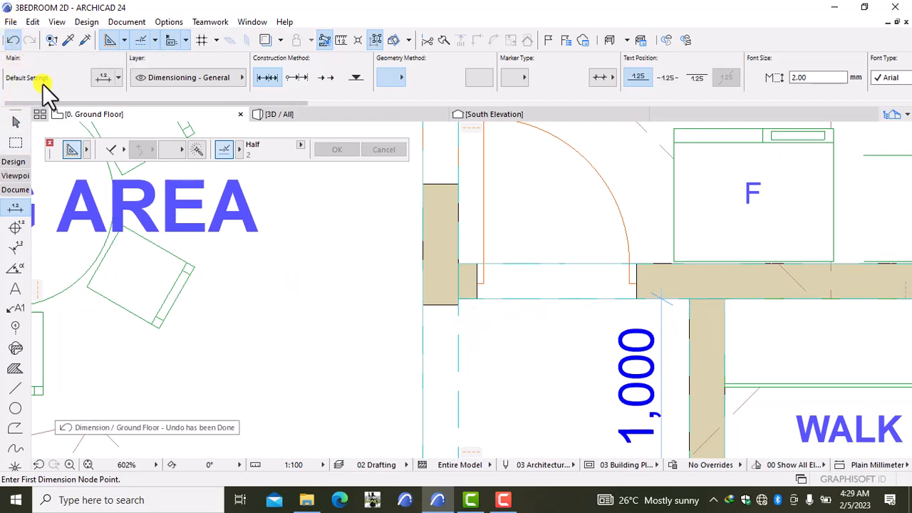
Set the text size of the lobby's vertical dimension to 1.5 mm and deselect it
{"action": "scroll", "coordinate": [531, 308], "scroll_direction": "down", "scroll_amount": 2}
{"action": "middle_click_drag", "start_coordinate": [532, 314], "coordinate": [507, 275]}
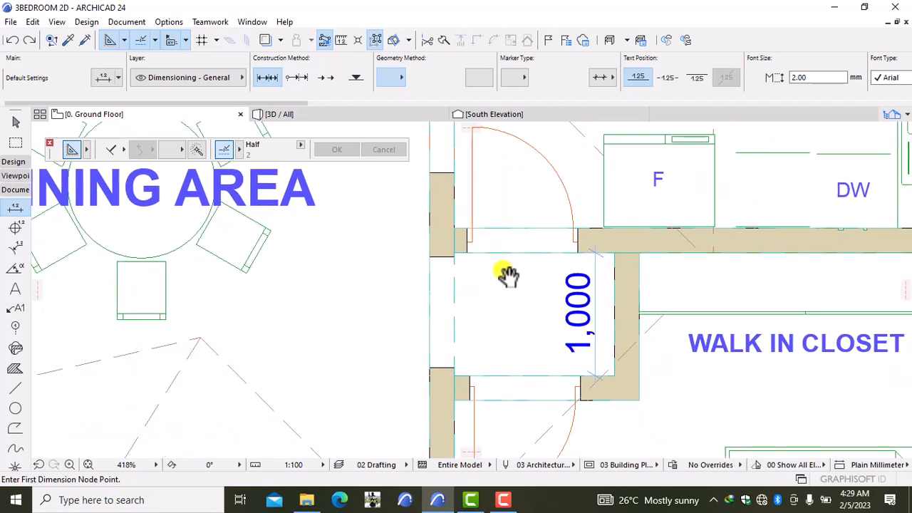
{"action": "scroll", "coordinate": [569, 281], "scroll_direction": "down", "scroll_amount": 2}
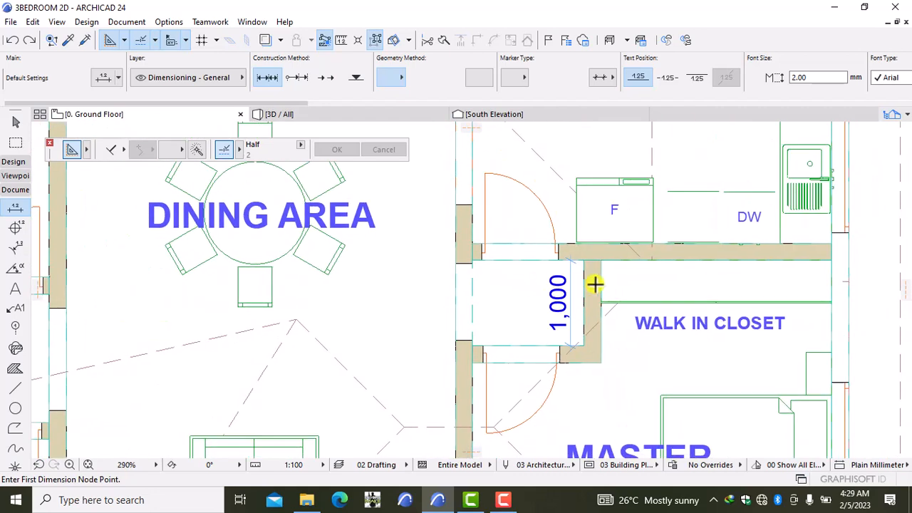
{"action": "left_click", "coordinate": [557, 304]}
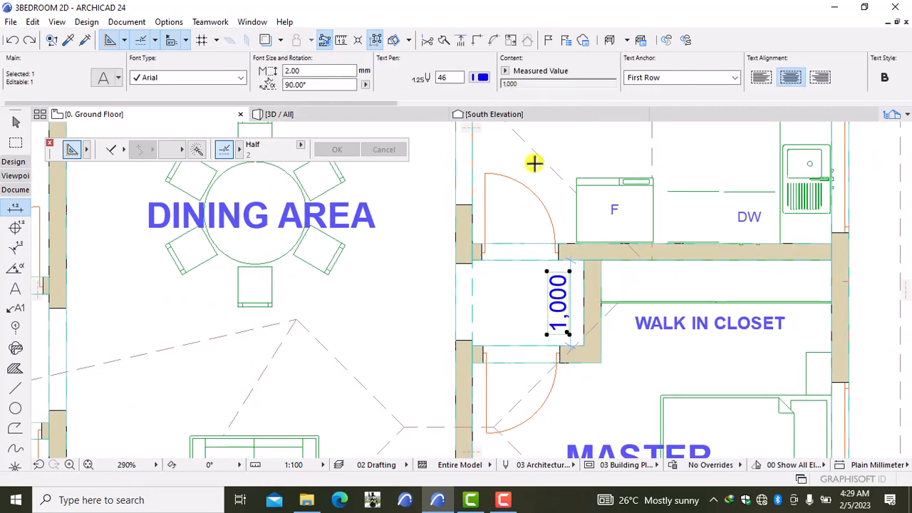
{"action": "left_click", "coordinate": [307, 71]}
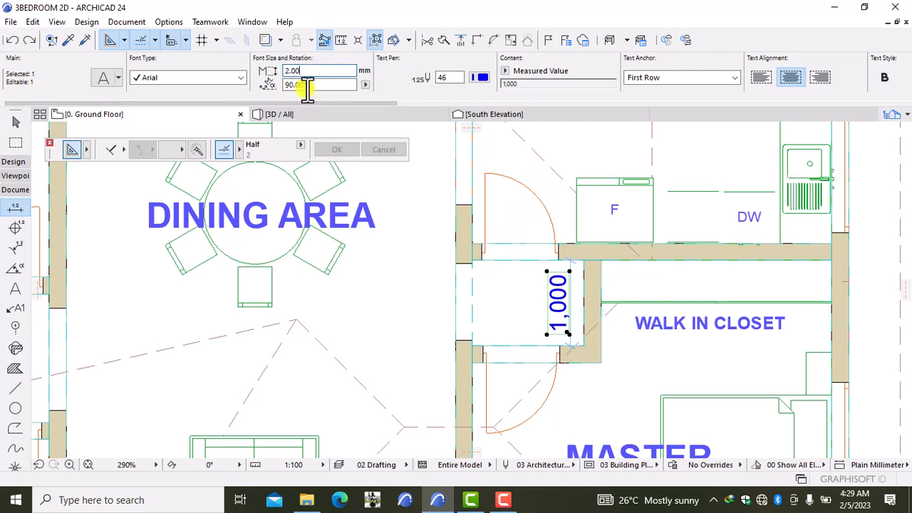
{"action": "key", "text": "BackSpace"}
{"action": "key", "text": "BackSpace"}
{"action": "key", "text": "BackSpace"}
{"action": "key", "text": "BackSpace"}
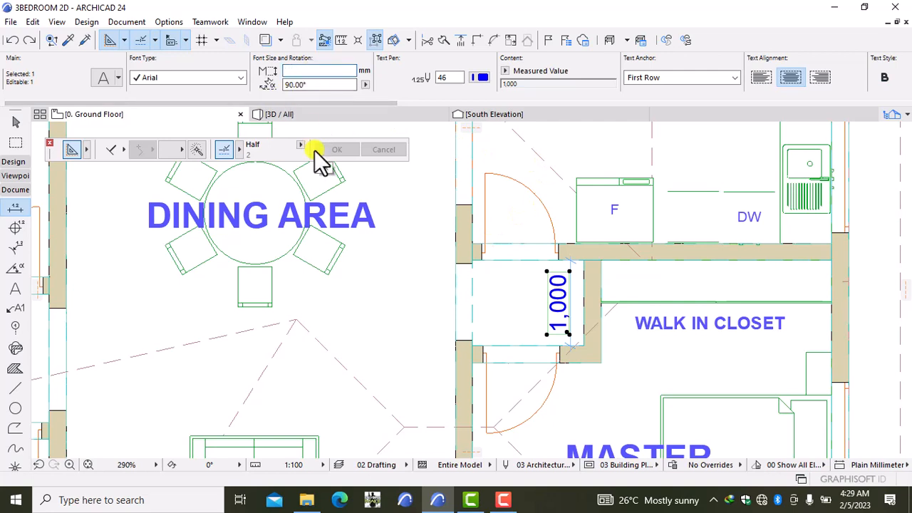
{"action": "type", "text": "1.5"}
{"action": "key", "text": "Return"}
{"action": "key", "text": "Escape"}
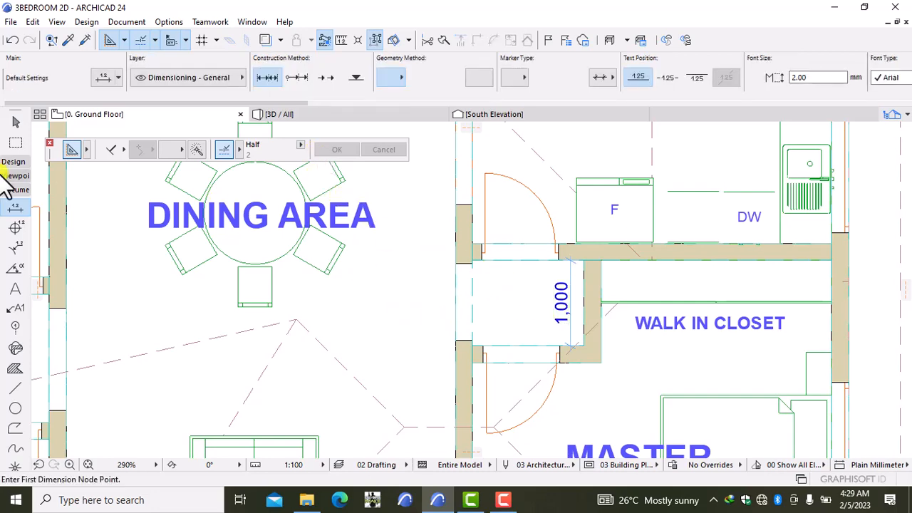
Start a linear dimension at the lobby's kitchen-side corner beside the dining area wall
{"action": "scroll", "coordinate": [486, 246], "scroll_direction": "up", "scroll_amount": 3}
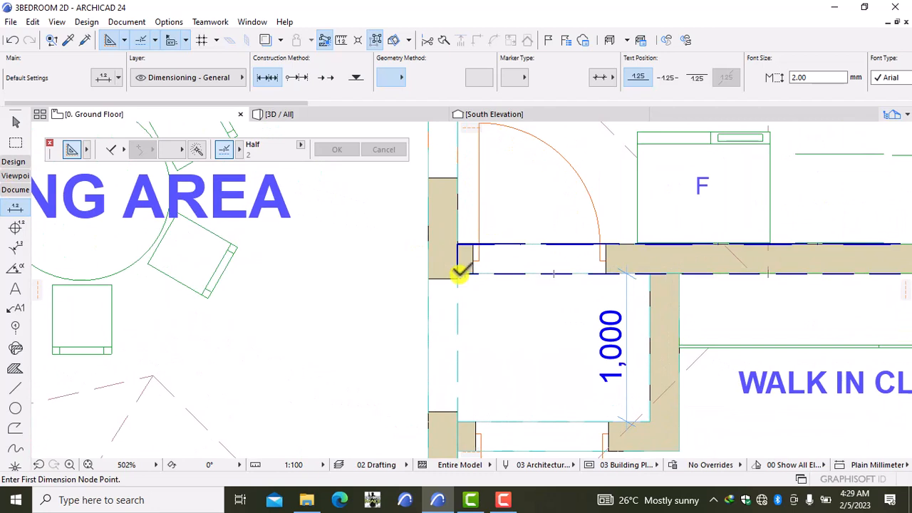
Try to dimension the clear width of the small lobby beside the walk in closet, along its kitchen-side wall
{"action": "left_click", "coordinate": [458, 272]}
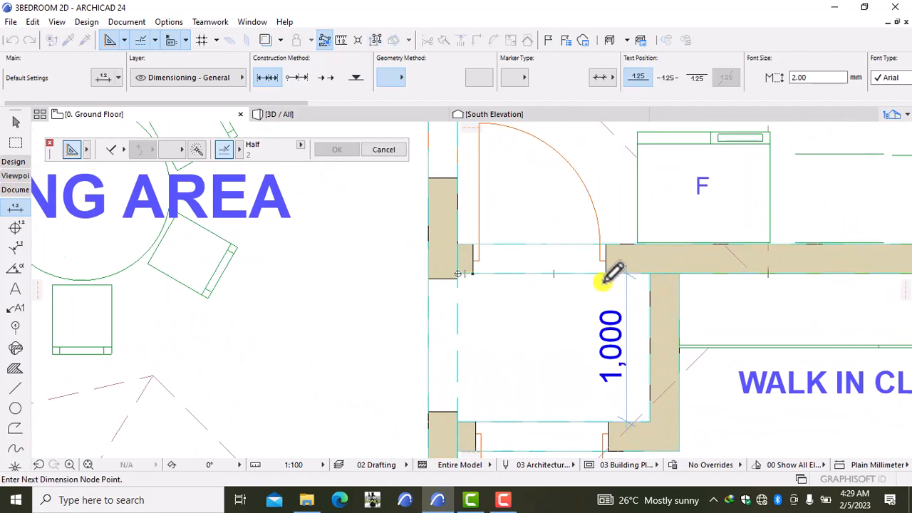
{"action": "left_click", "coordinate": [650, 272]}
{"action": "right_click", "coordinate": [539, 350]}
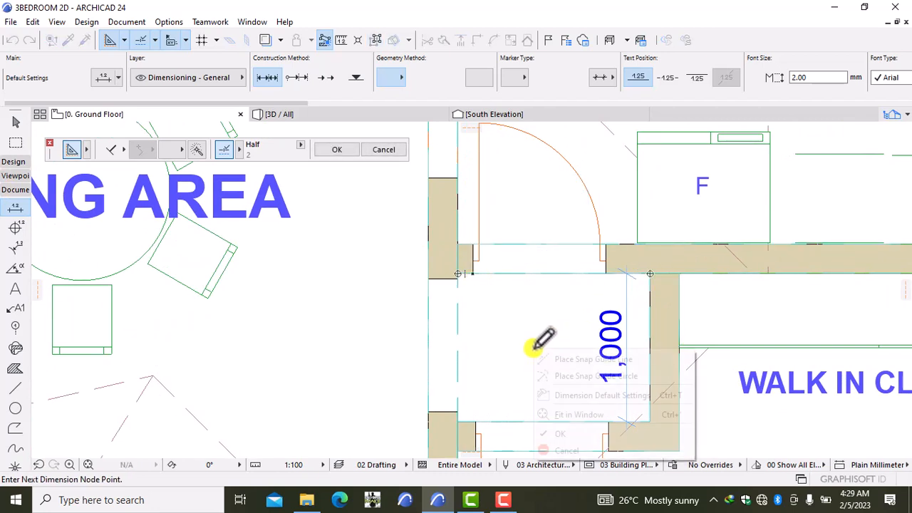
{"action": "left_click", "coordinate": [549, 432]}
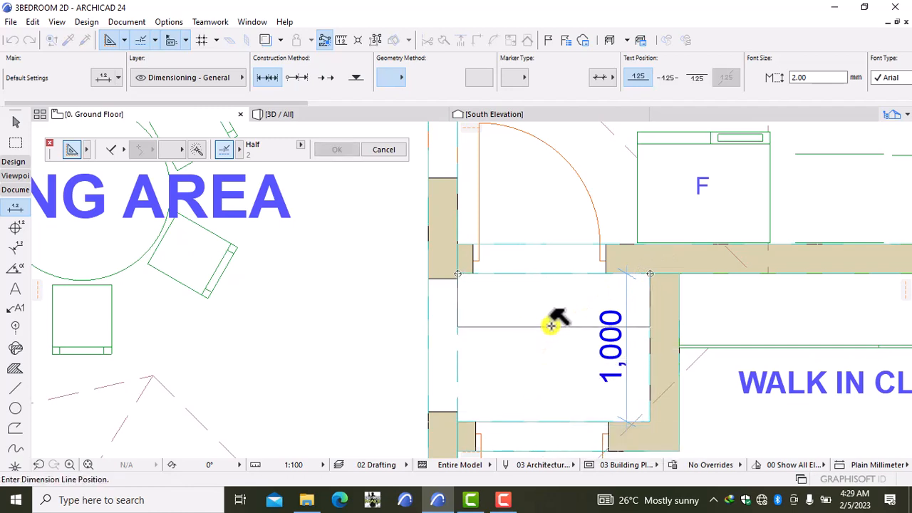
{"action": "left_click", "coordinate": [563, 295]}
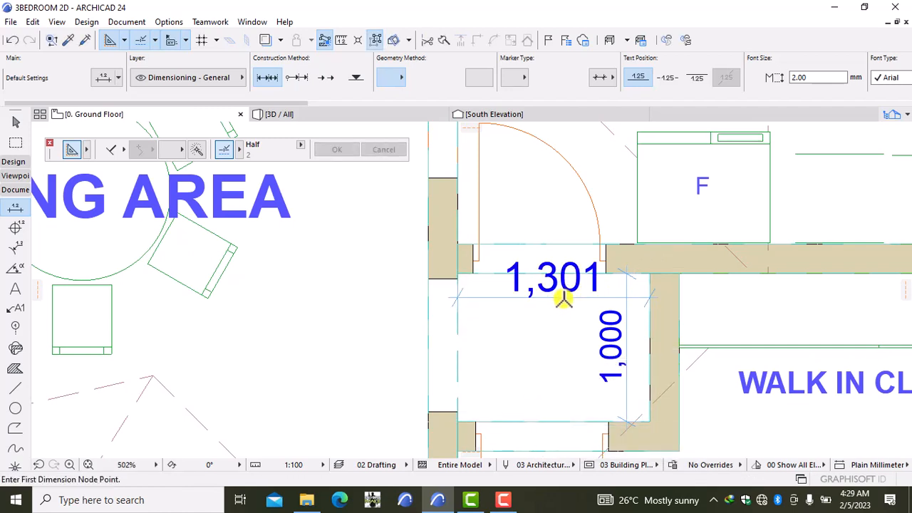
{"action": "left_click", "coordinate": [12, 40]}
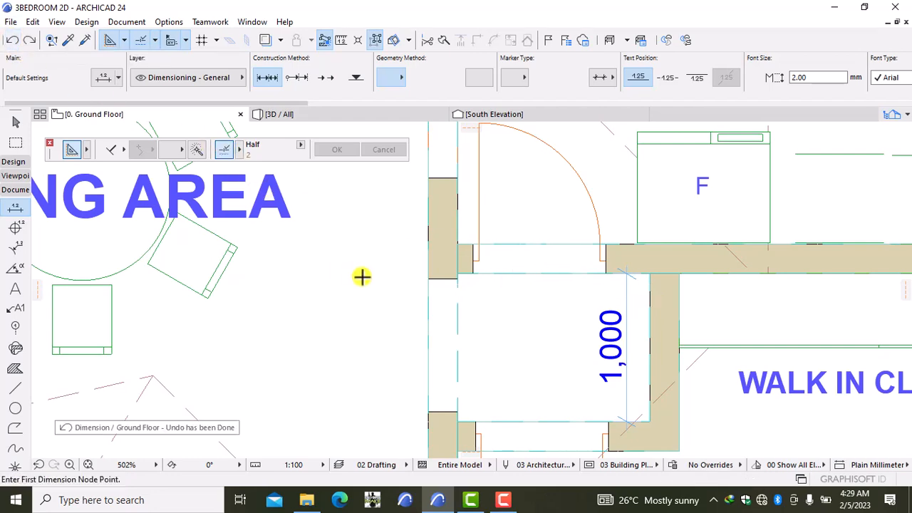
Dimension the lobby's clear width between its inner wall corners, placing the dimension line just below the kitchen door wall
{"action": "scroll", "coordinate": [477, 263], "scroll_direction": "up", "scroll_amount": 3}
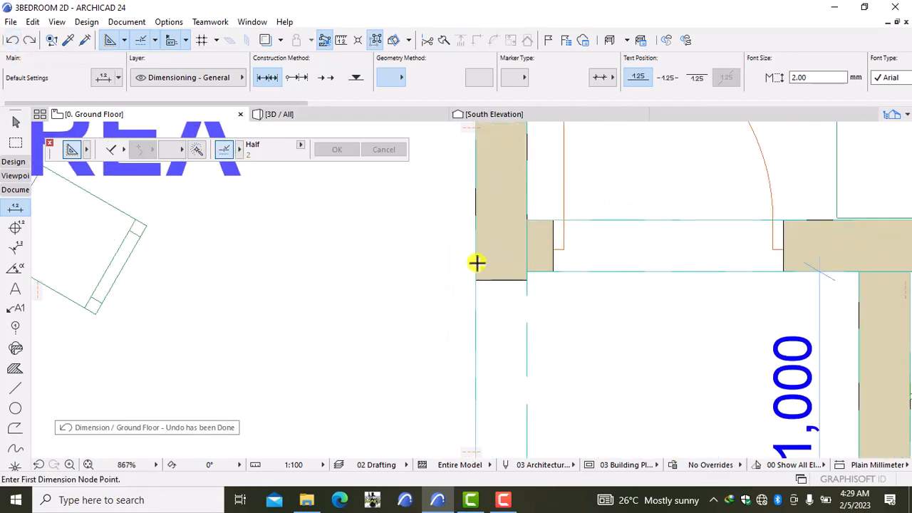
{"action": "left_click", "coordinate": [528, 268]}
{"action": "scroll", "coordinate": [790, 292], "scroll_direction": "down", "scroll_amount": 2}
{"action": "middle_click_drag", "start_coordinate": [789, 335], "coordinate": [539, 306]}
{"action": "scroll", "coordinate": [574, 302], "scroll_direction": "up", "scroll_amount": 5}
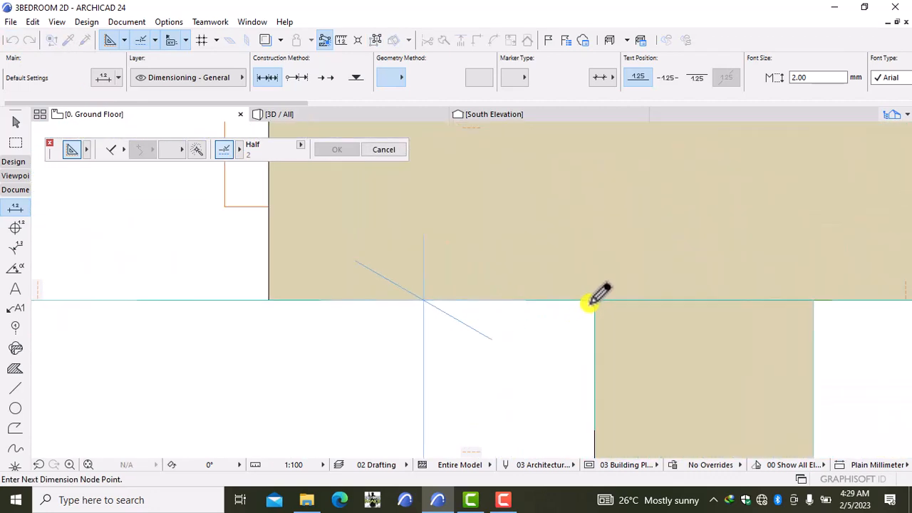
{"action": "scroll", "coordinate": [595, 299], "scroll_direction": "up", "scroll_amount": 1}
{"action": "left_click", "coordinate": [595, 299]}
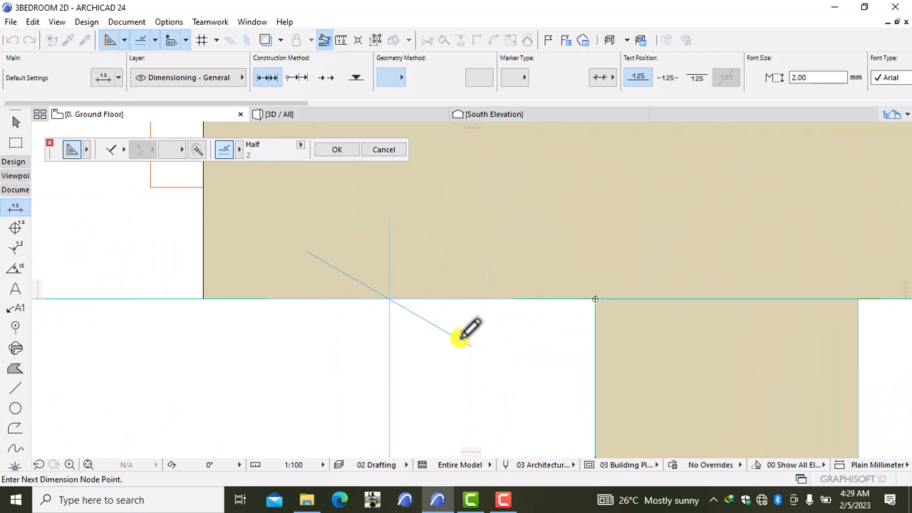
{"action": "scroll", "coordinate": [463, 333], "scroll_direction": "down", "scroll_amount": 1}
{"action": "scroll", "coordinate": [377, 345], "scroll_direction": "down", "scroll_amount": 2}
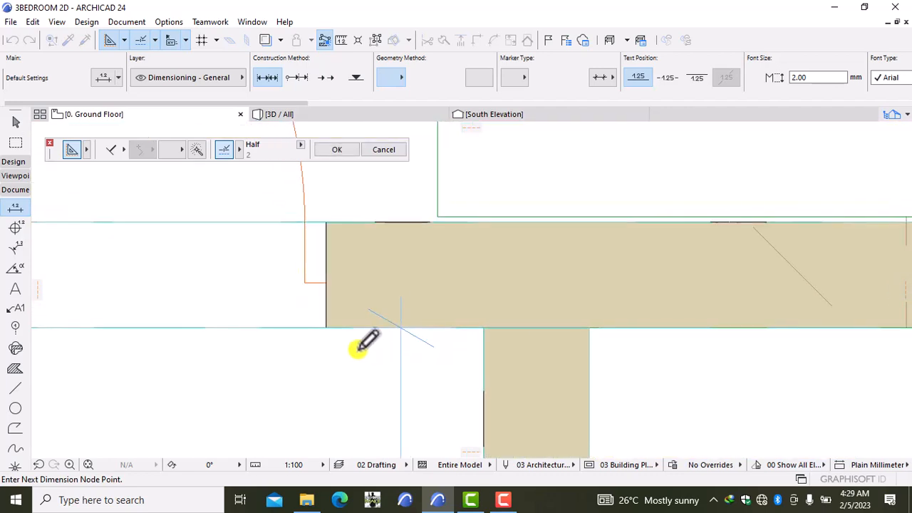
{"action": "middle_click_drag", "start_coordinate": [367, 342], "coordinate": [591, 314]}
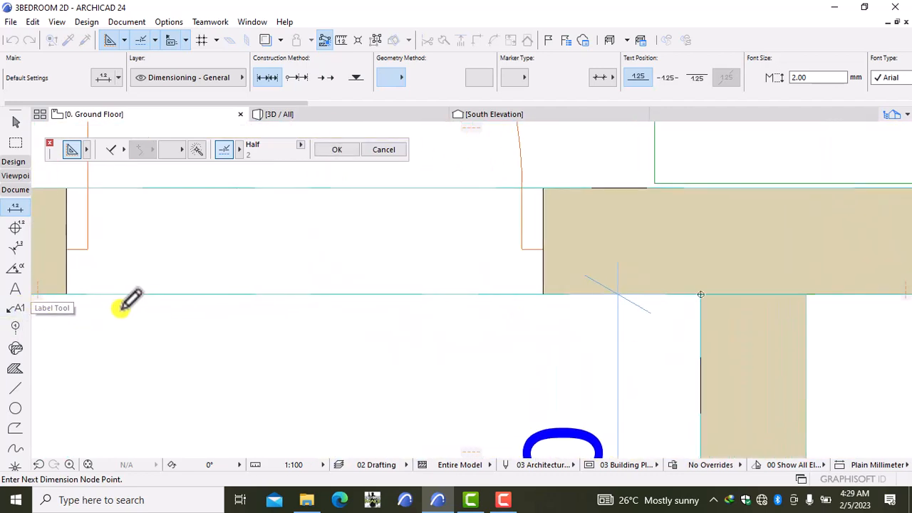
{"action": "scroll", "coordinate": [123, 308], "scroll_direction": "down", "scroll_amount": 1}
{"action": "middle_click_drag", "start_coordinate": [174, 332], "coordinate": [265, 312]}
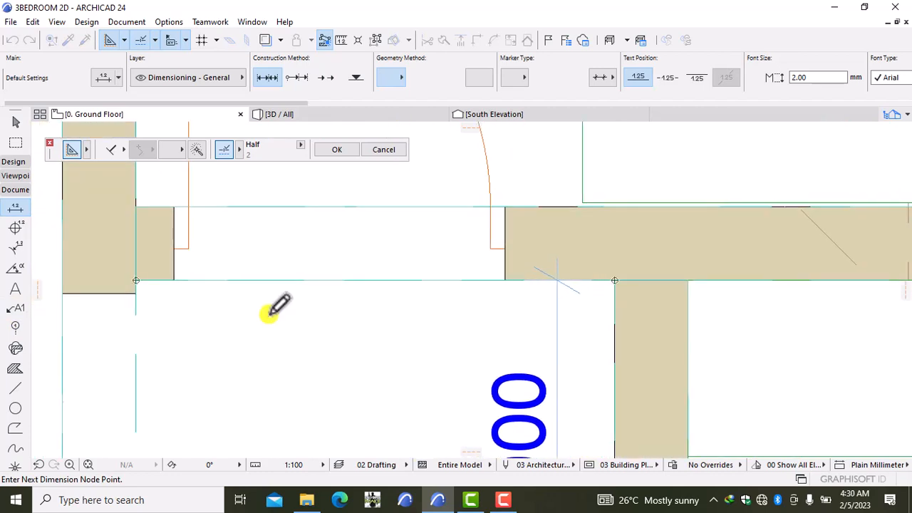
{"action": "right_click", "coordinate": [267, 309]}
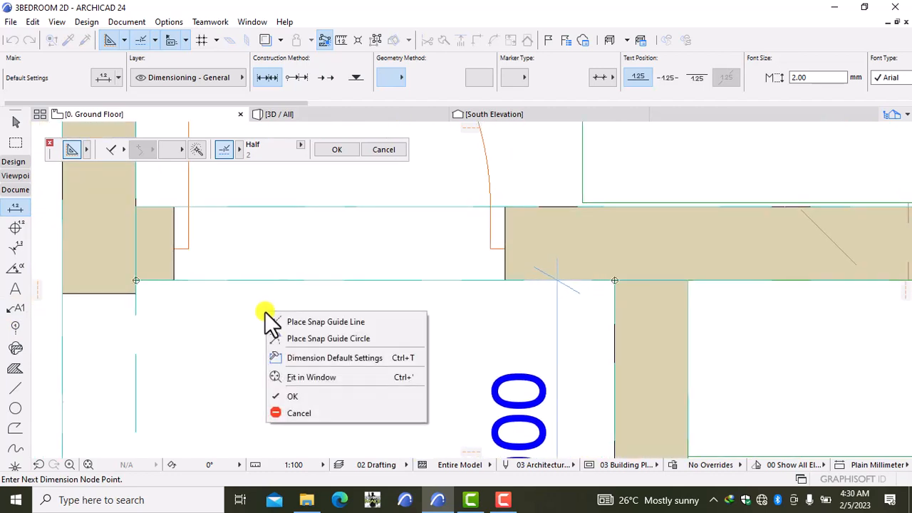
{"action": "left_click", "coordinate": [284, 397]}
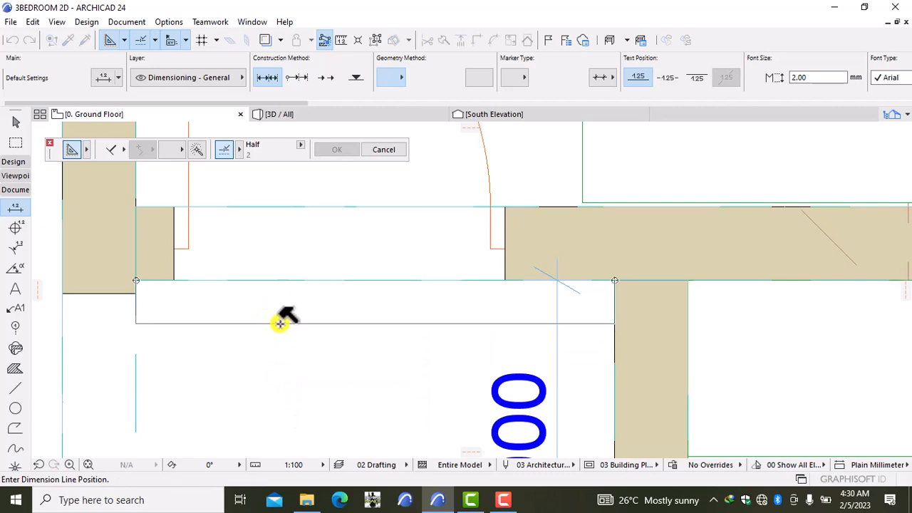
{"action": "left_click", "coordinate": [280, 323]}
{"action": "scroll", "coordinate": [285, 310], "scroll_direction": "down", "scroll_amount": 5}
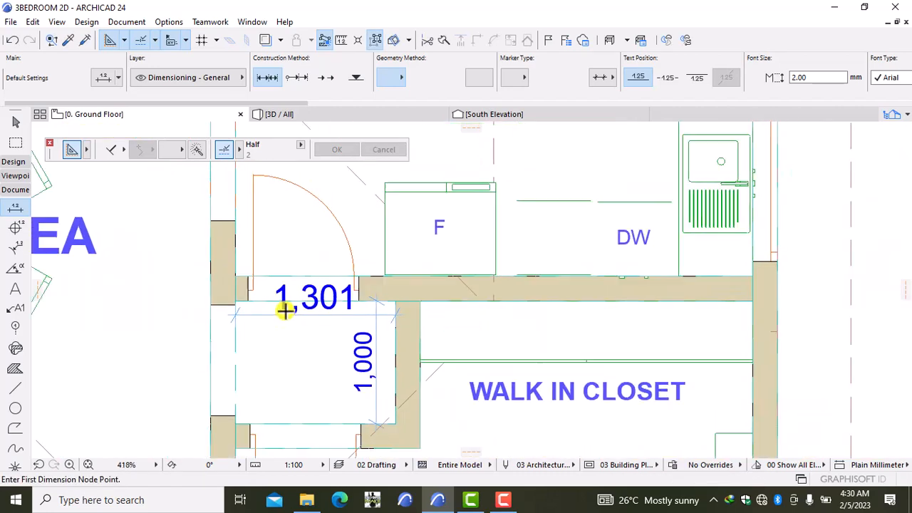
Replace the lobby width dimension's measured value with the custom text 1300
{"action": "scroll", "coordinate": [292, 302], "scroll_direction": "up", "scroll_amount": 3}
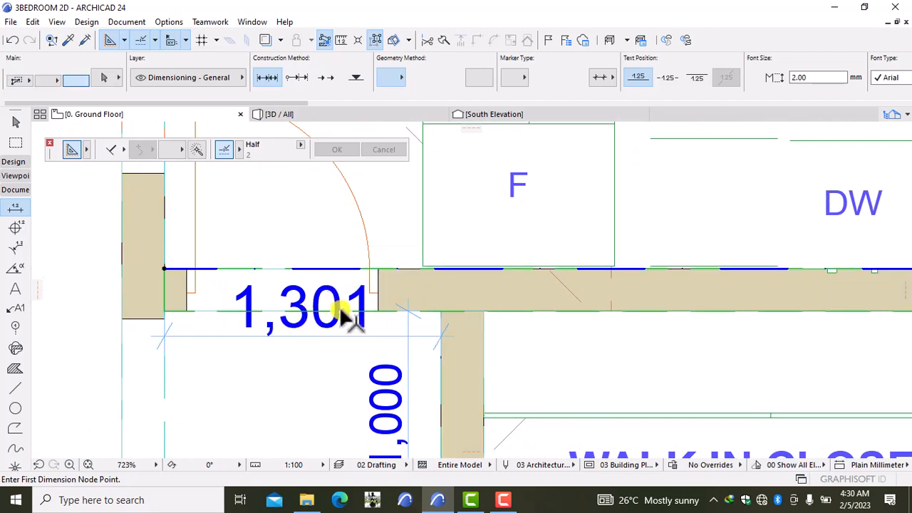
{"action": "key", "text": "Escape"}
{"action": "key", "text": "Escape"}
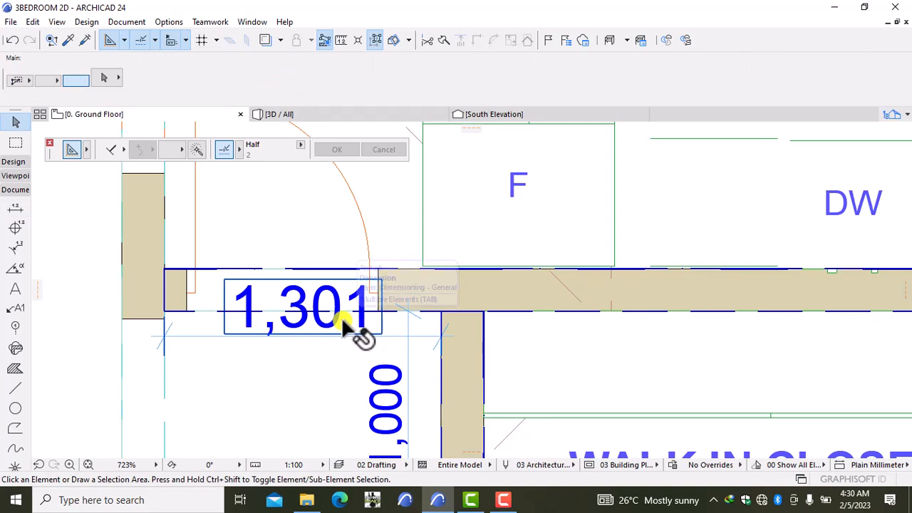
{"action": "left_click", "coordinate": [378, 333]}
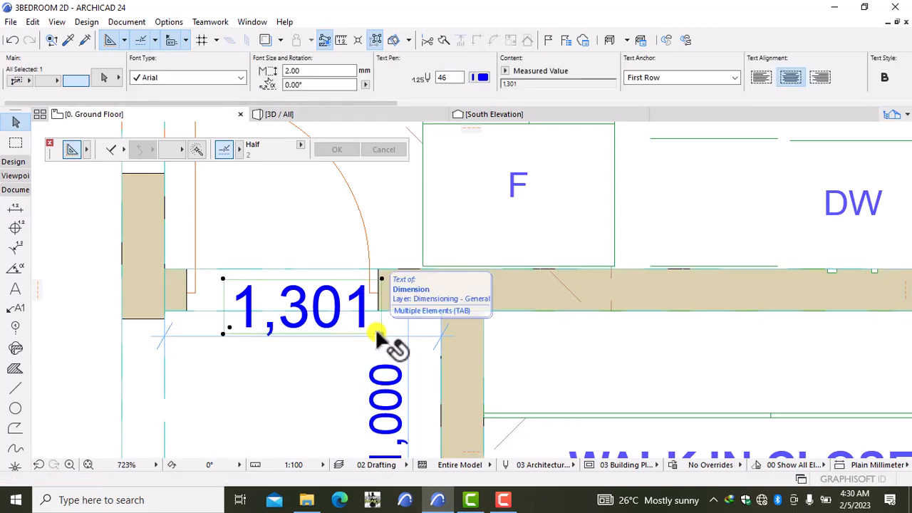
{"action": "right_click", "coordinate": [295, 370]}
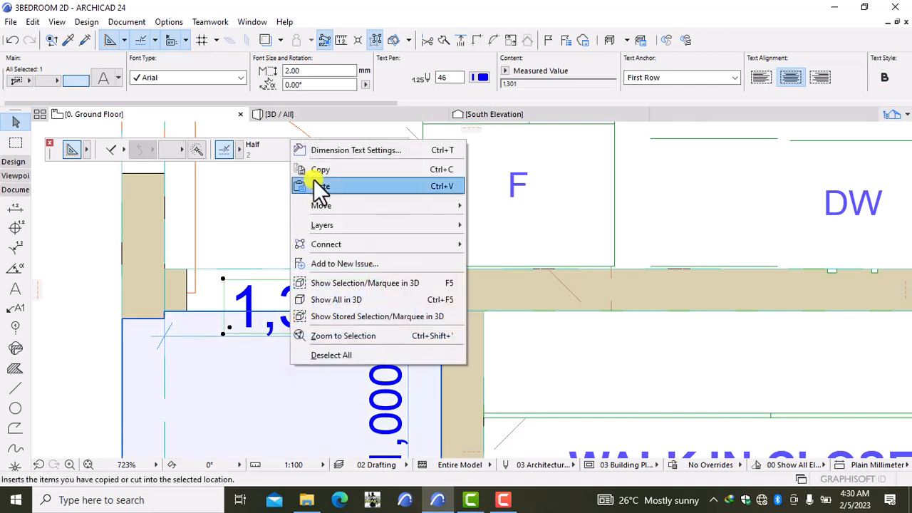
{"action": "left_click", "coordinate": [363, 149]}
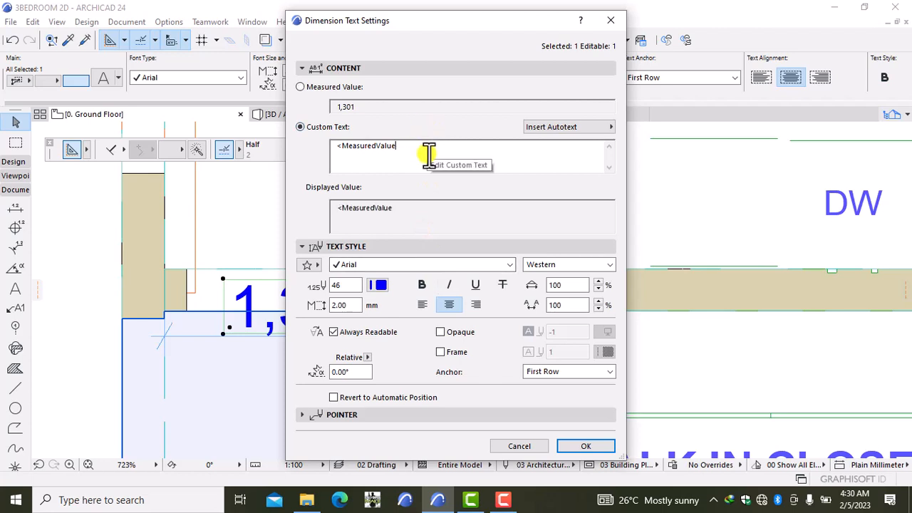
{"action": "type", "text": "13000"}
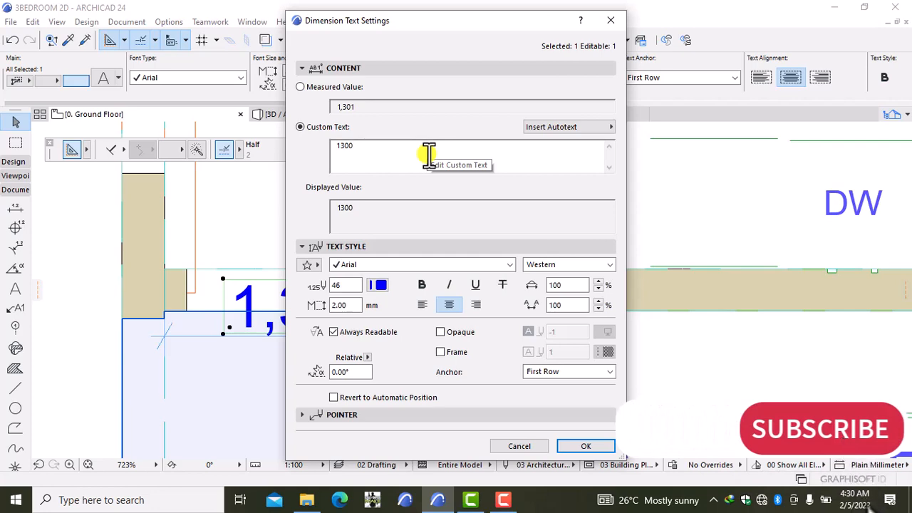
{"action": "left_click", "coordinate": [591, 445]}
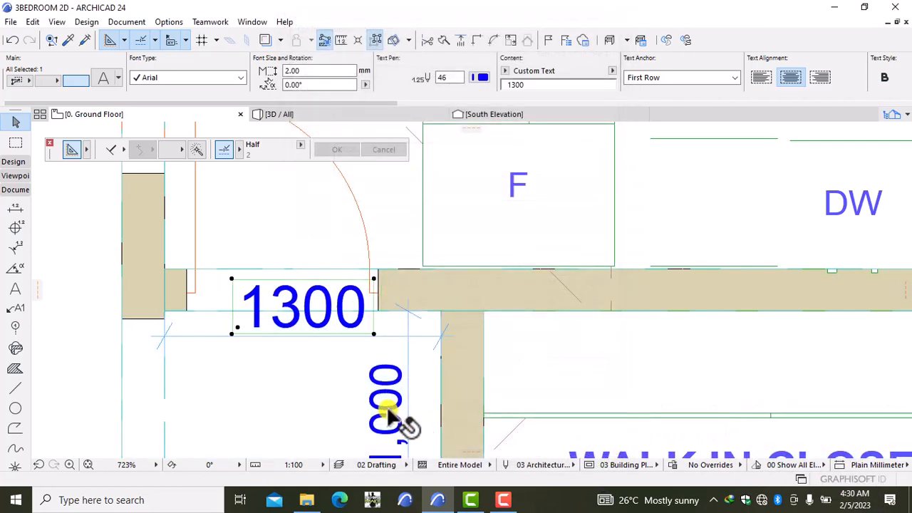
{"action": "left_click", "coordinate": [302, 392]}
{"action": "key", "text": "Escape"}
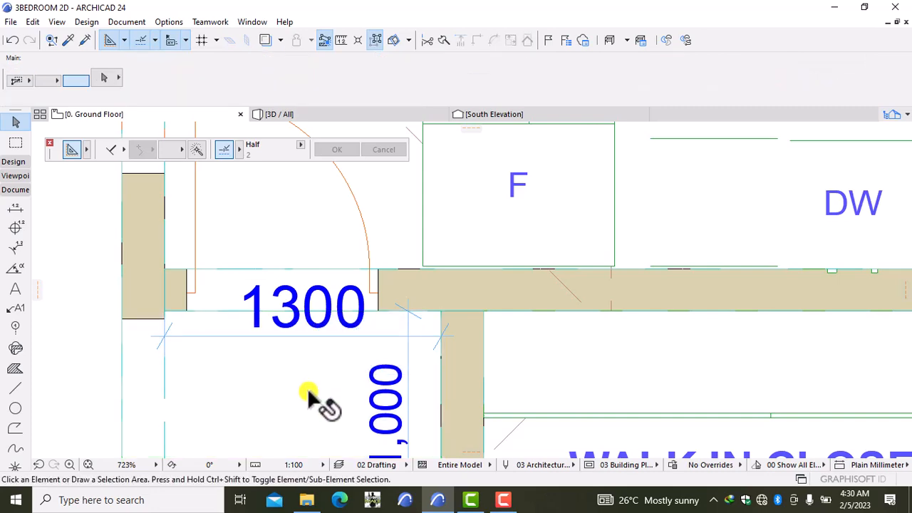
Add a chained dimension below the kitchen's stepped wall, covering the short wall's thickness and the adjoining wall's length to the exterior wall
{"action": "scroll", "coordinate": [310, 392], "scroll_direction": "down", "scroll_amount": 10}
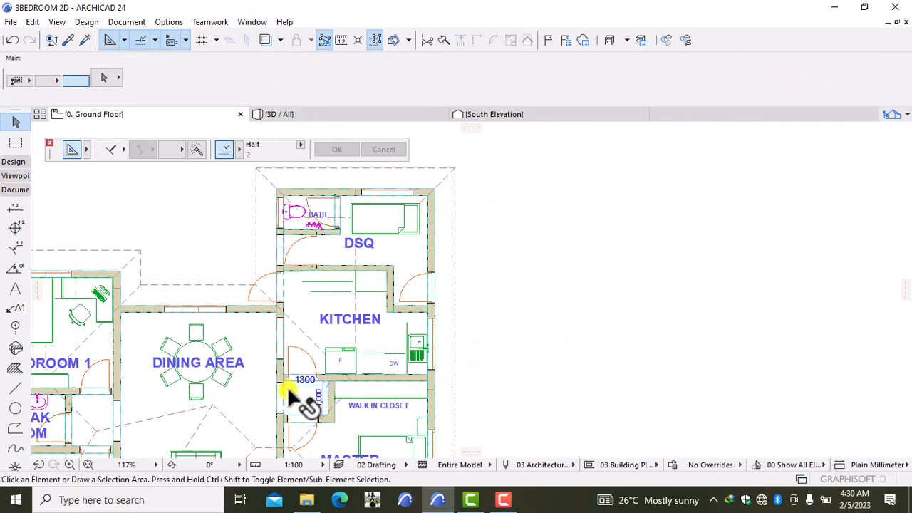
{"action": "middle_click_drag", "start_coordinate": [308, 406], "coordinate": [426, 388]}
{"action": "scroll", "coordinate": [425, 379], "scroll_direction": "down", "scroll_amount": 2}
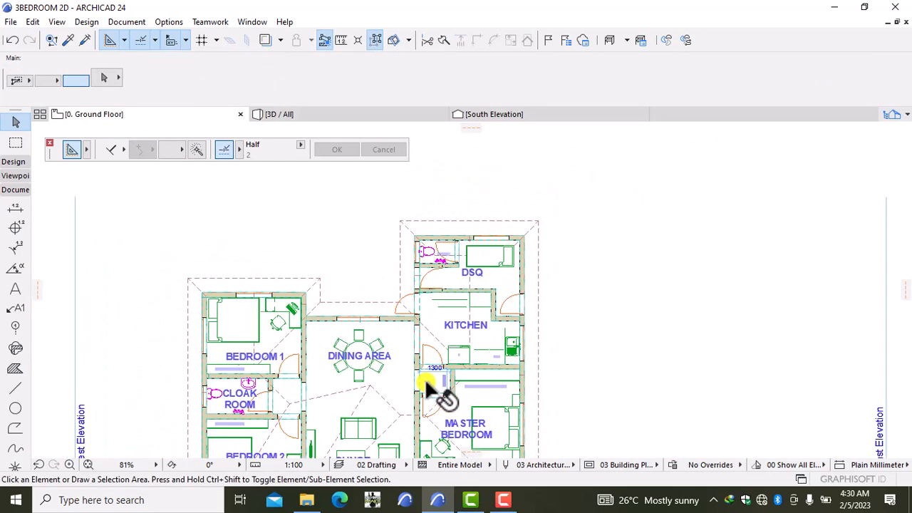
{"action": "scroll", "coordinate": [497, 320], "scroll_direction": "up", "scroll_amount": 8}
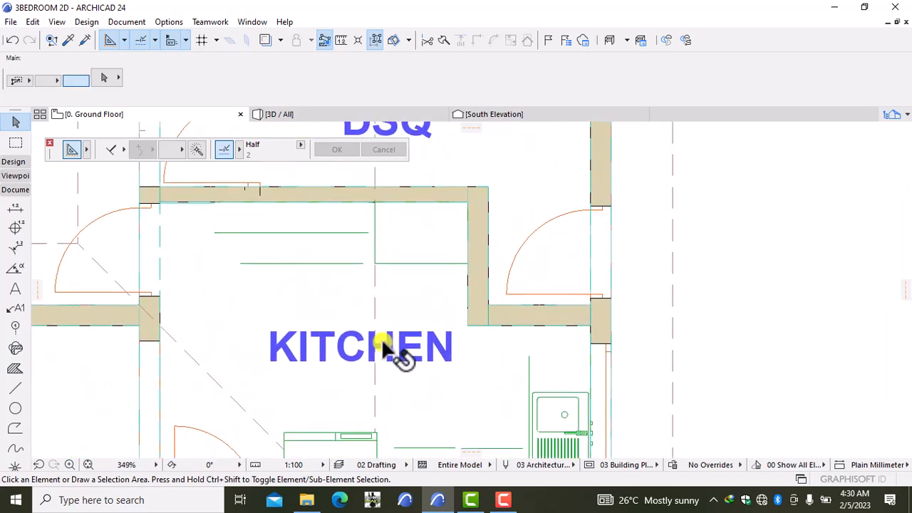
{"action": "left_click", "coordinate": [16, 209]}
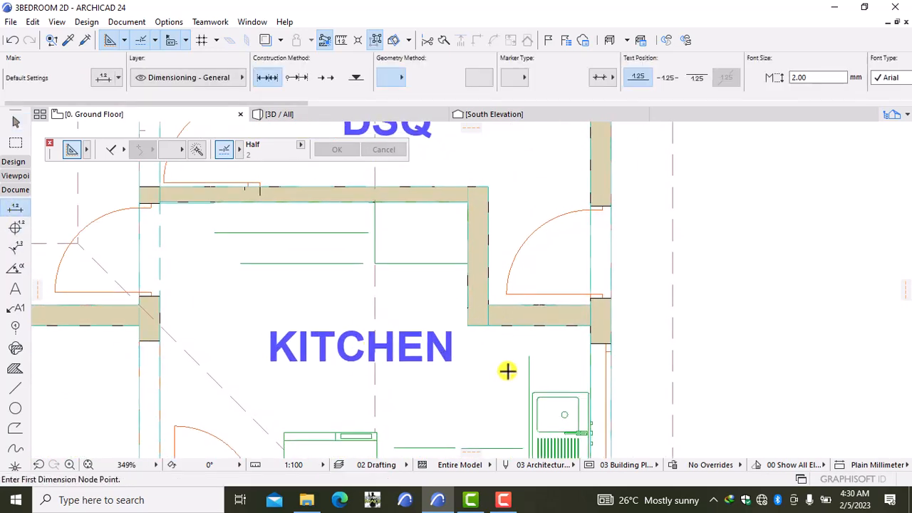
{"action": "left_click", "coordinate": [468, 325]}
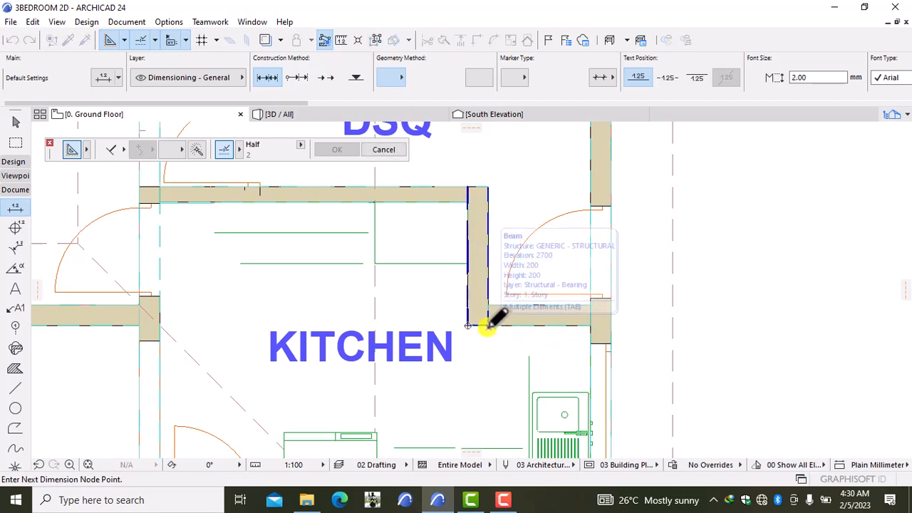
{"action": "left_click", "coordinate": [488, 326]}
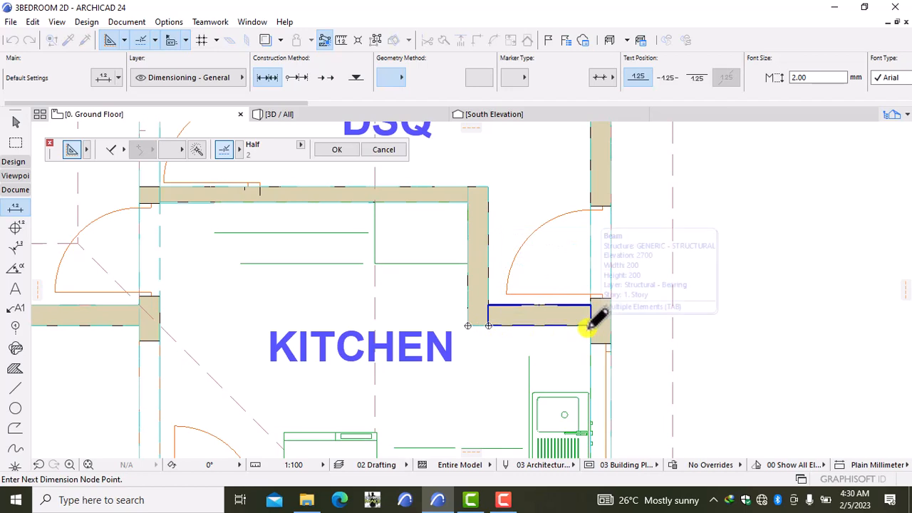
{"action": "left_click", "coordinate": [590, 326]}
{"action": "right_click", "coordinate": [493, 360]}
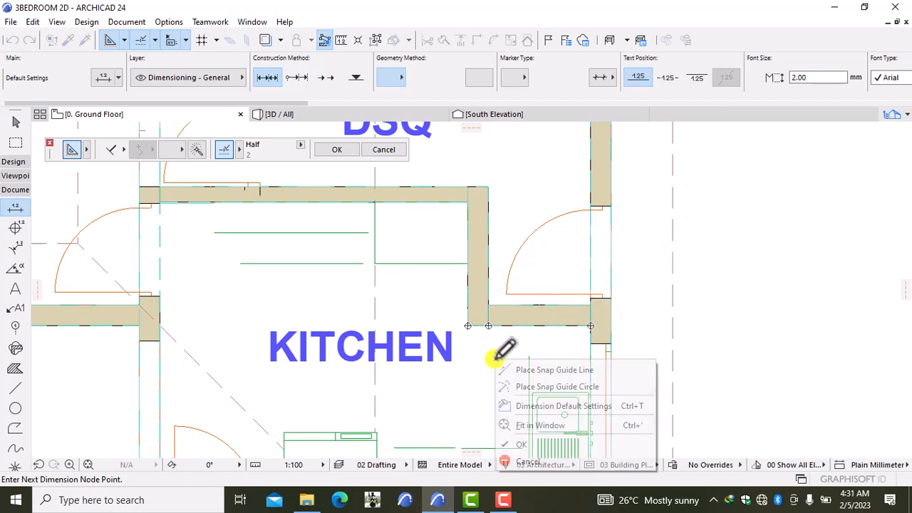
{"action": "left_click", "coordinate": [513, 439]}
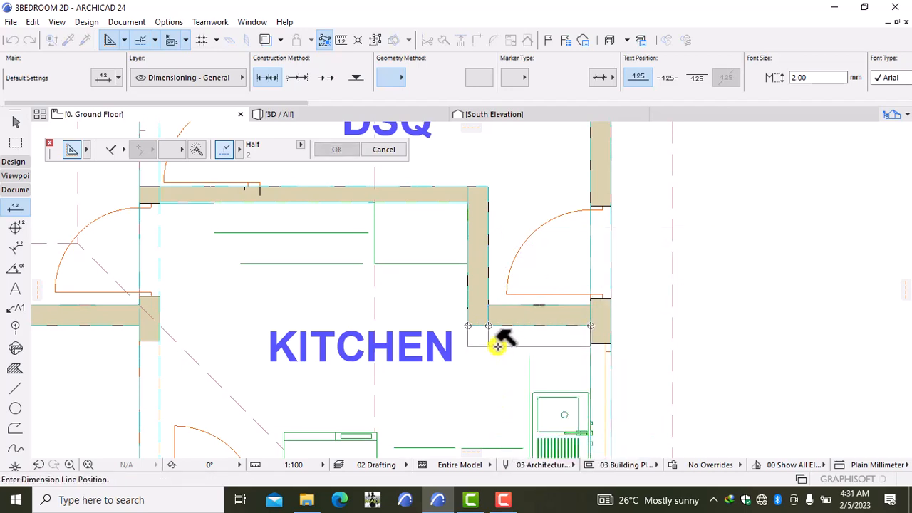
{"action": "left_click", "coordinate": [497, 349]}
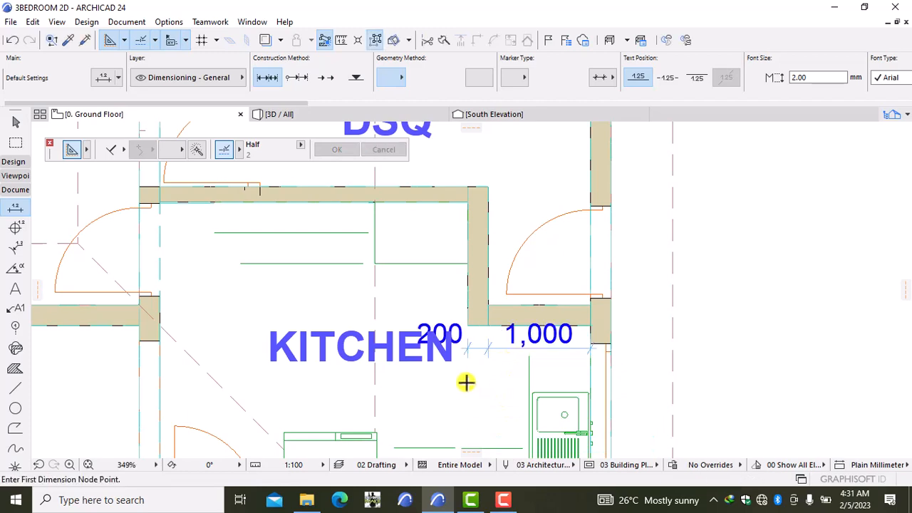
{"action": "middle_click_drag", "start_coordinate": [466, 385], "coordinate": [517, 388]}
{"action": "scroll", "coordinate": [423, 379], "scroll_direction": "down", "scroll_amount": 3}
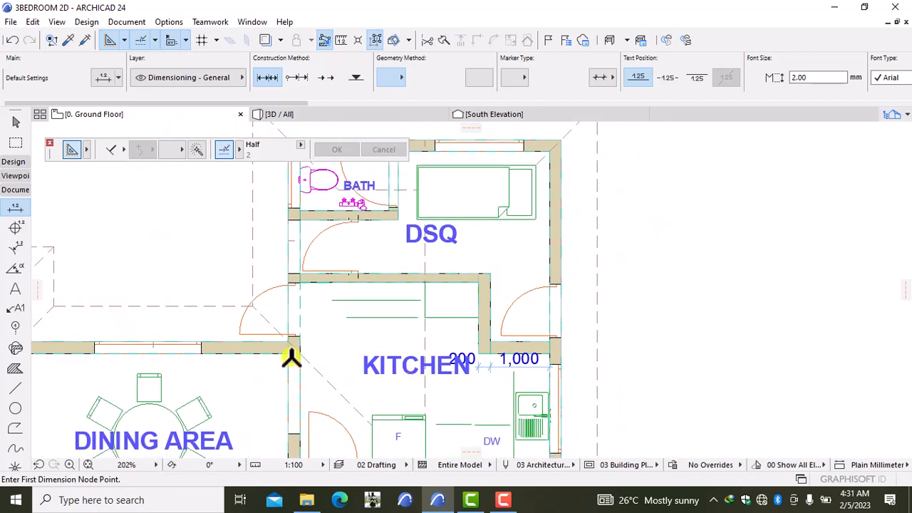
{"action": "scroll", "coordinate": [332, 282], "scroll_direction": "up", "scroll_amount": 2}
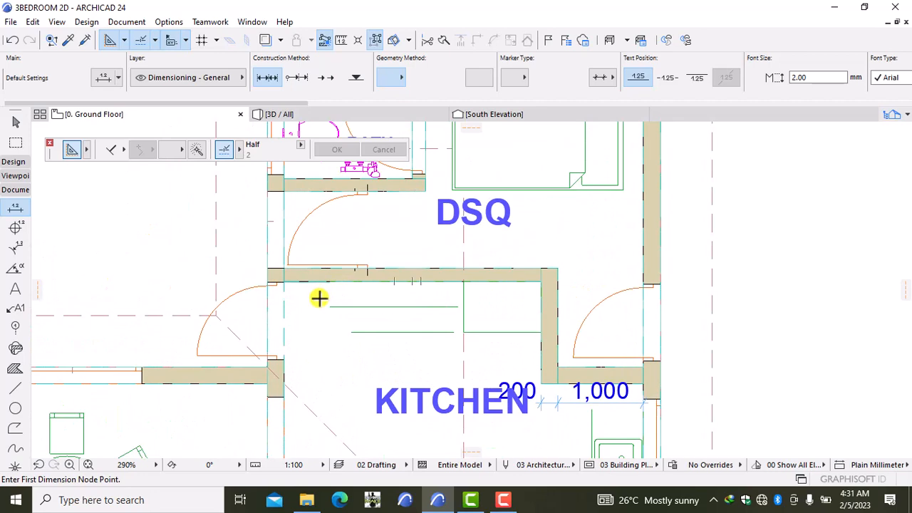
{"action": "scroll", "coordinate": [504, 350], "scroll_direction": "down", "scroll_amount": 1}
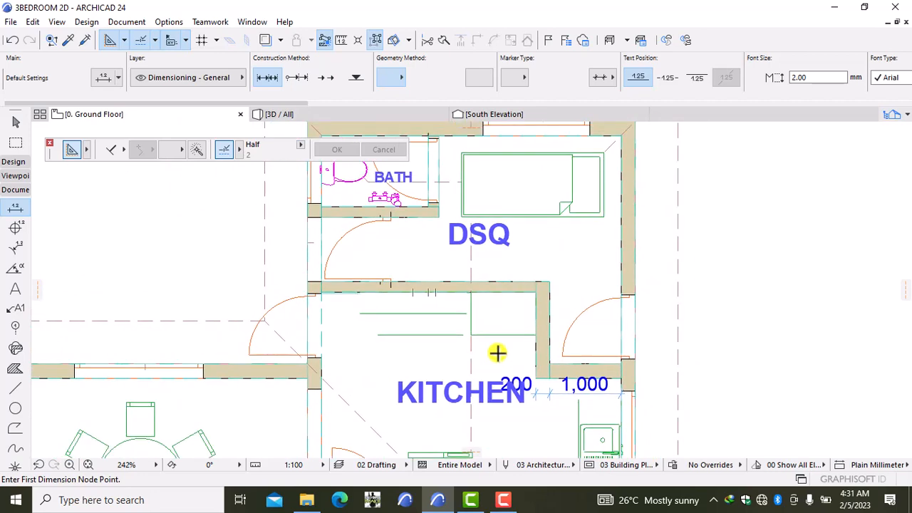
{"action": "middle_click_drag", "start_coordinate": [496, 354], "coordinate": [460, 360]}
{"action": "scroll", "coordinate": [477, 337], "scroll_direction": "up", "scroll_amount": 1}
{"action": "scroll", "coordinate": [477, 337], "scroll_direction": "up", "scroll_amount": 1}
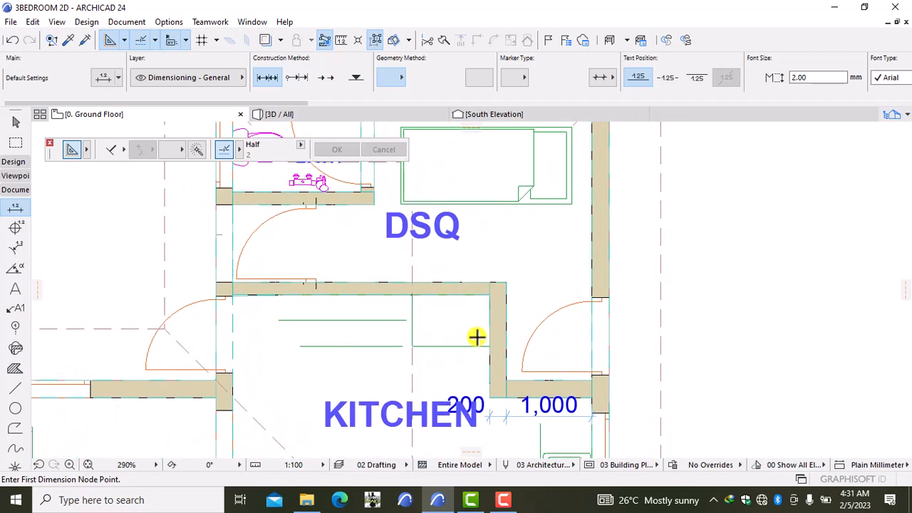
Add a vertical chained dimension beside the kitchen's stepped wall, covering the lower wall's thickness and the short wall's length above it
{"action": "left_click", "coordinate": [506, 396]}
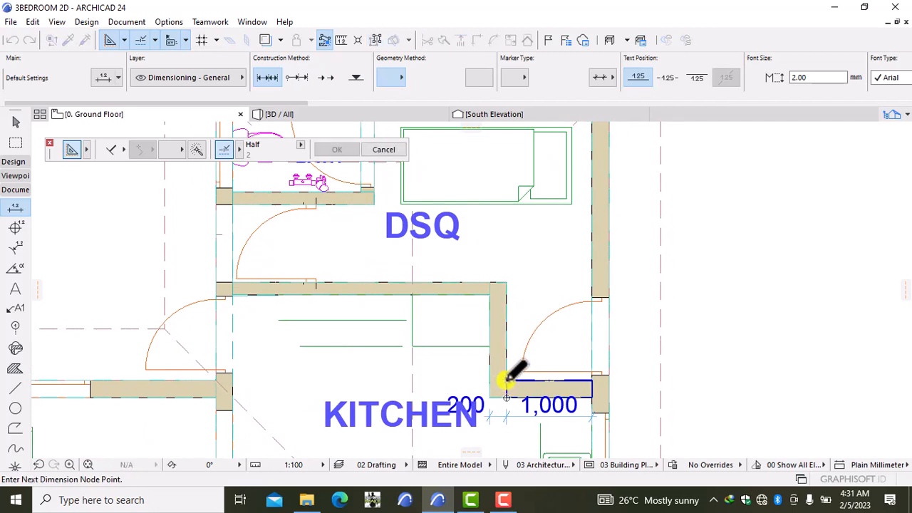
{"action": "left_click", "coordinate": [506, 380]}
{"action": "left_click", "coordinate": [506, 282]}
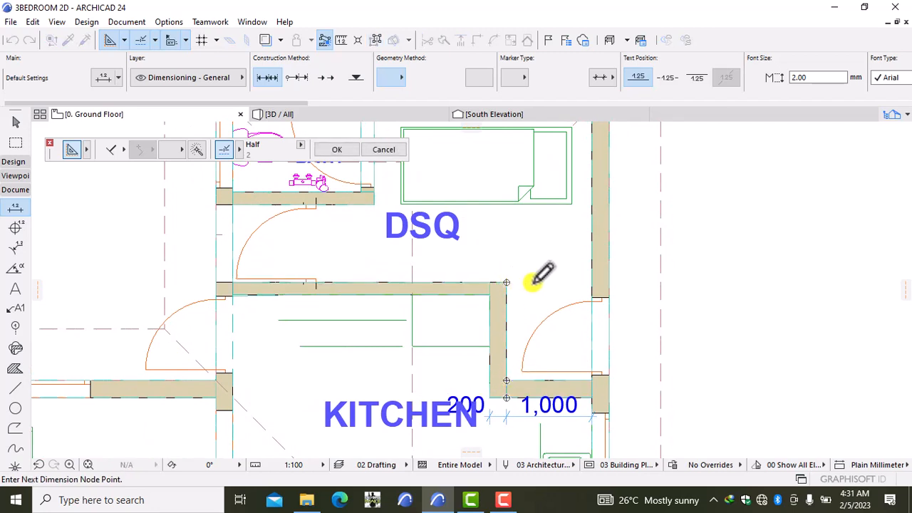
{"action": "right_click", "coordinate": [532, 282]}
{"action": "left_click", "coordinate": [554, 364]}
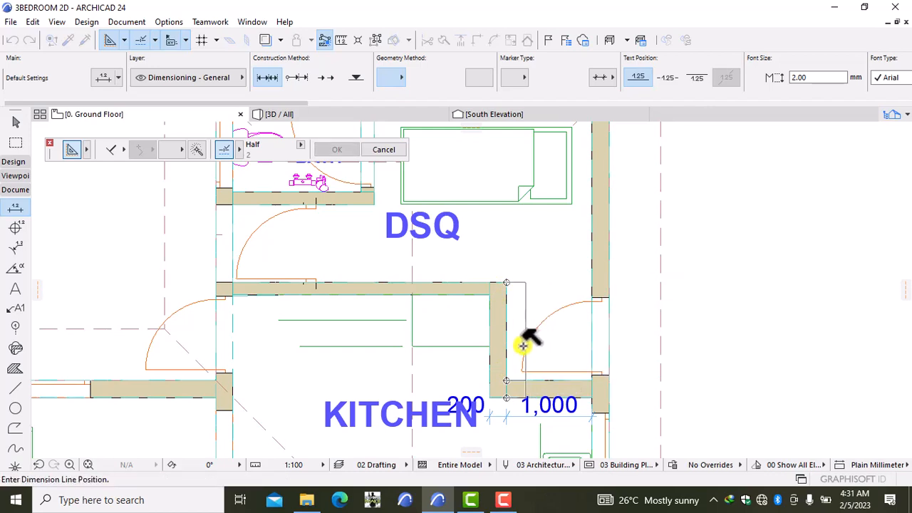
{"action": "left_click", "coordinate": [531, 345]}
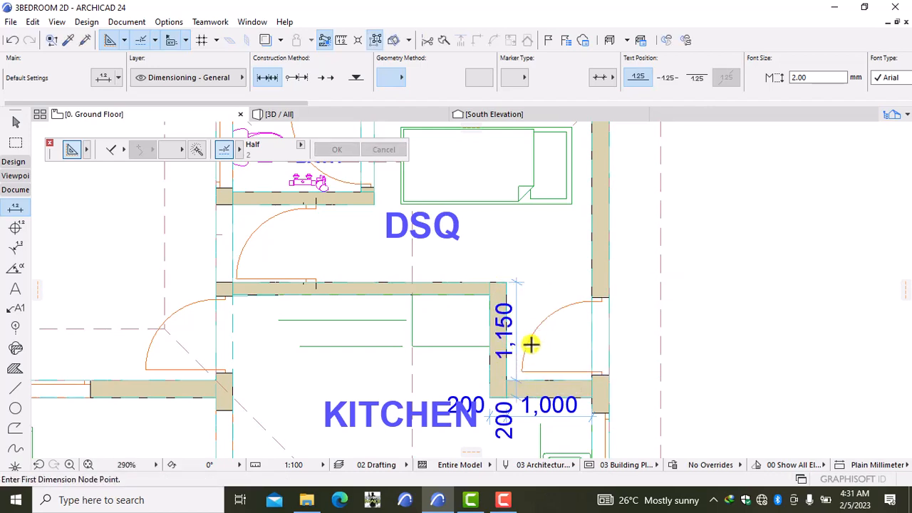
Dimension the clear width of the passage beside the bath, placing the dimension line just below the master bedroom wall
{"action": "scroll", "coordinate": [530, 345], "scroll_direction": "down", "scroll_amount": 7}
{"action": "middle_click_drag", "start_coordinate": [482, 375], "coordinate": [471, 263]}
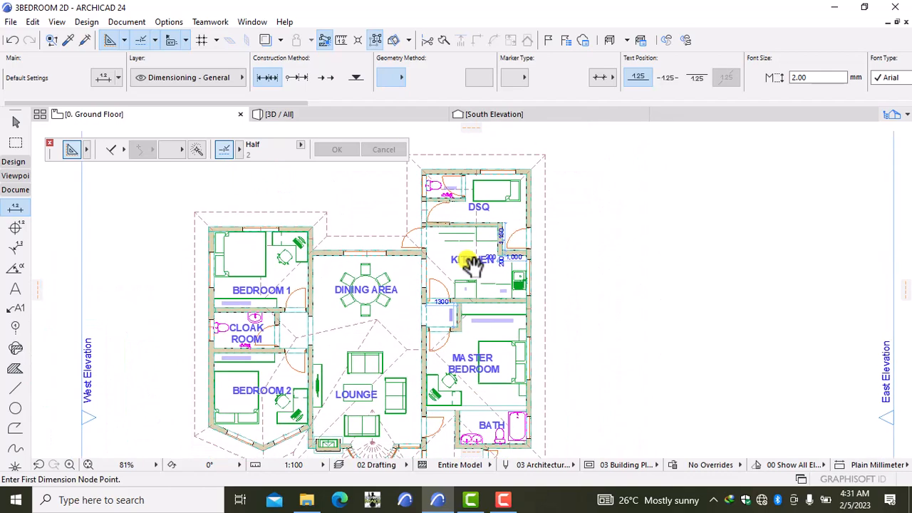
{"action": "scroll", "coordinate": [460, 279], "scroll_direction": "down", "scroll_amount": 2}
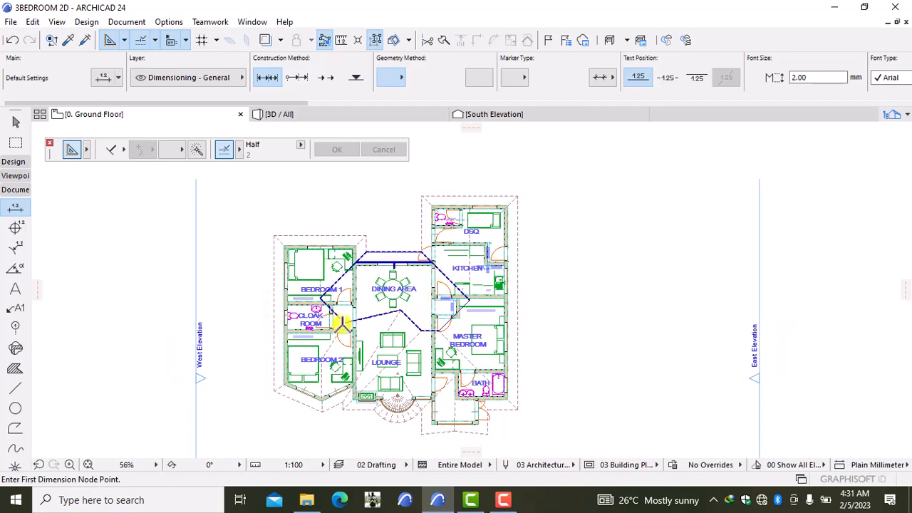
{"action": "scroll", "coordinate": [341, 322], "scroll_direction": "up", "scroll_amount": 2}
{"action": "scroll", "coordinate": [342, 322], "scroll_direction": "up", "scroll_amount": 2}
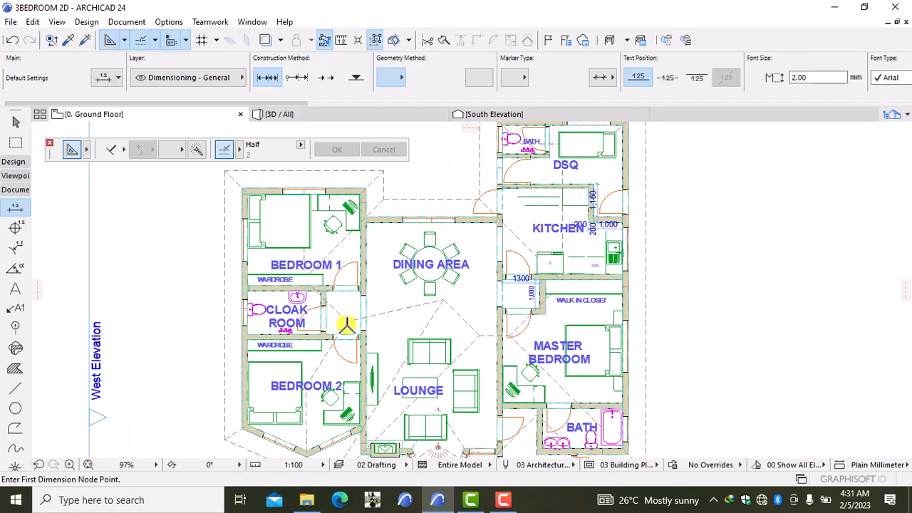
{"action": "scroll", "coordinate": [388, 349], "scroll_direction": "down", "scroll_amount": 2}
{"action": "middle_click_drag", "start_coordinate": [450, 363], "coordinate": [415, 315]}
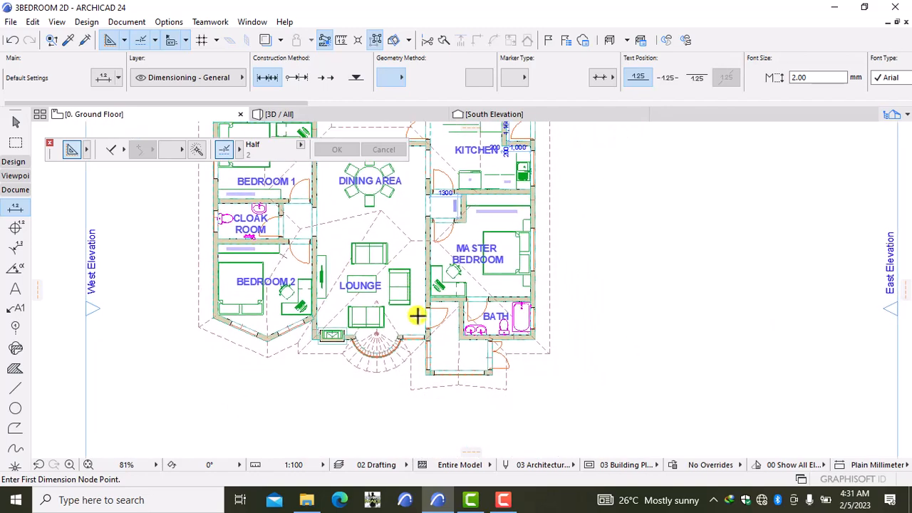
{"action": "scroll", "coordinate": [460, 321], "scroll_direction": "up", "scroll_amount": 8}
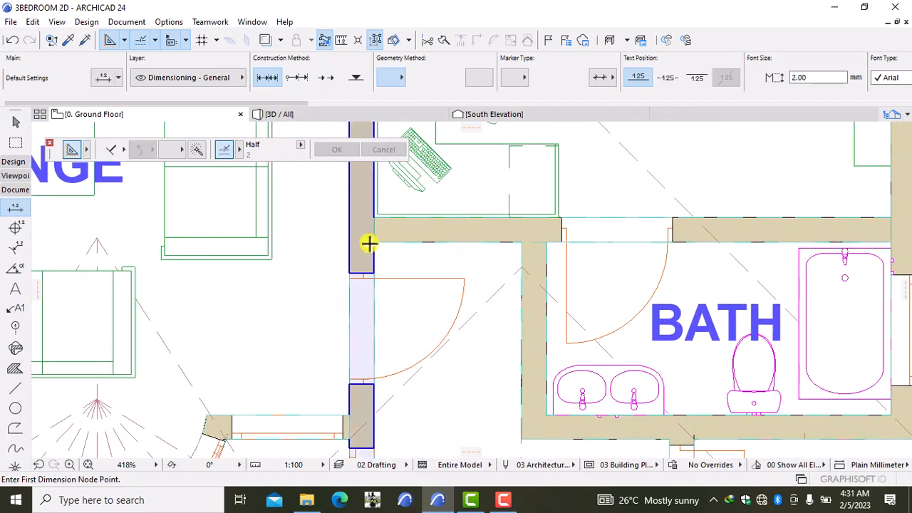
{"action": "left_click", "coordinate": [374, 241]}
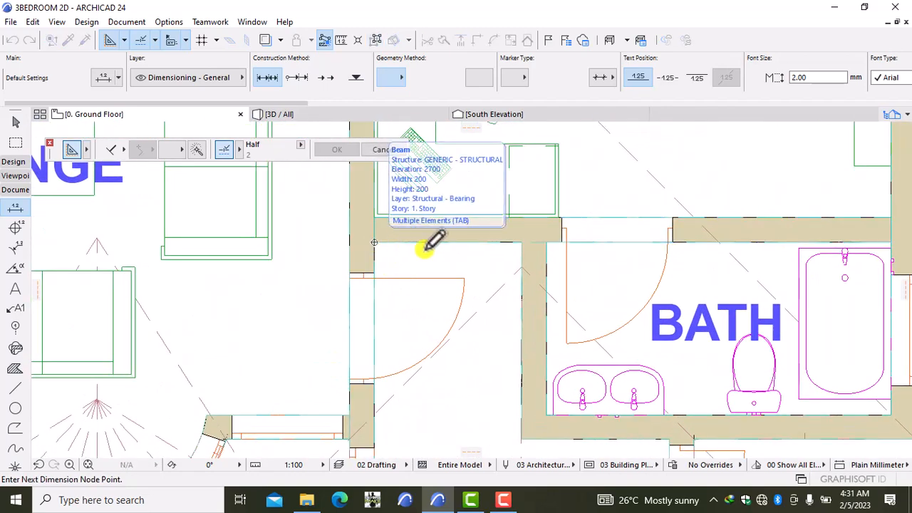
{"action": "left_click", "coordinate": [521, 242]}
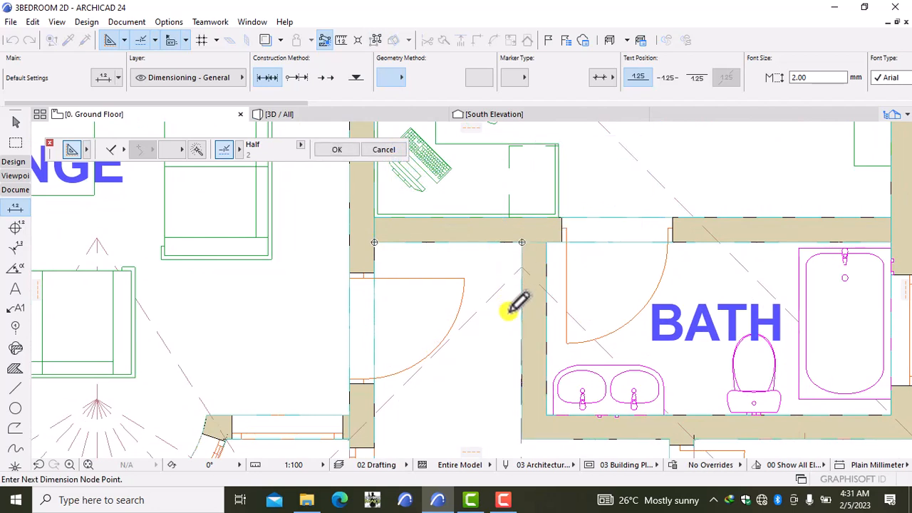
{"action": "right_click", "coordinate": [506, 321]}
{"action": "left_click", "coordinate": [531, 404]}
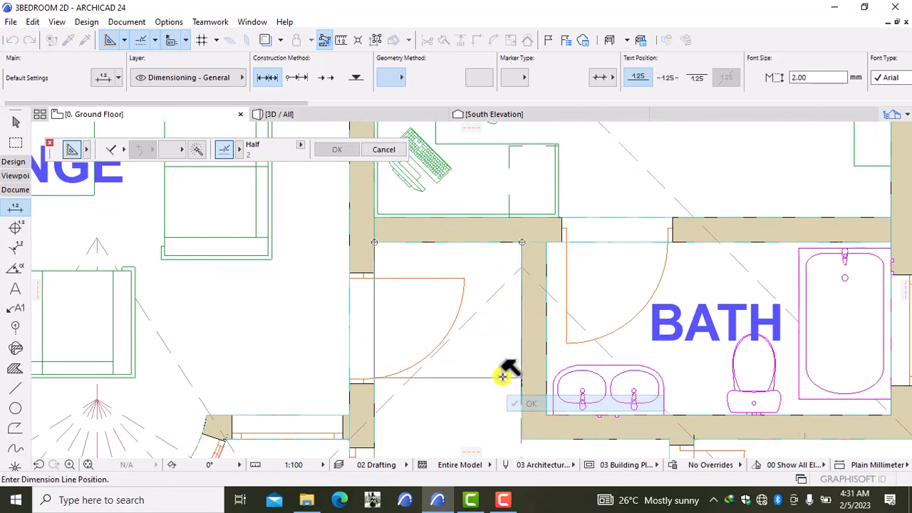
{"action": "left_click", "coordinate": [497, 268]}
Review the entrance area and the rest of the floor plan for interior walls that still lack dimensions
{"action": "scroll", "coordinate": [446, 378], "scroll_direction": "down", "scroll_amount": 4}
{"action": "middle_click_drag", "start_coordinate": [446, 399], "coordinate": [371, 237]}
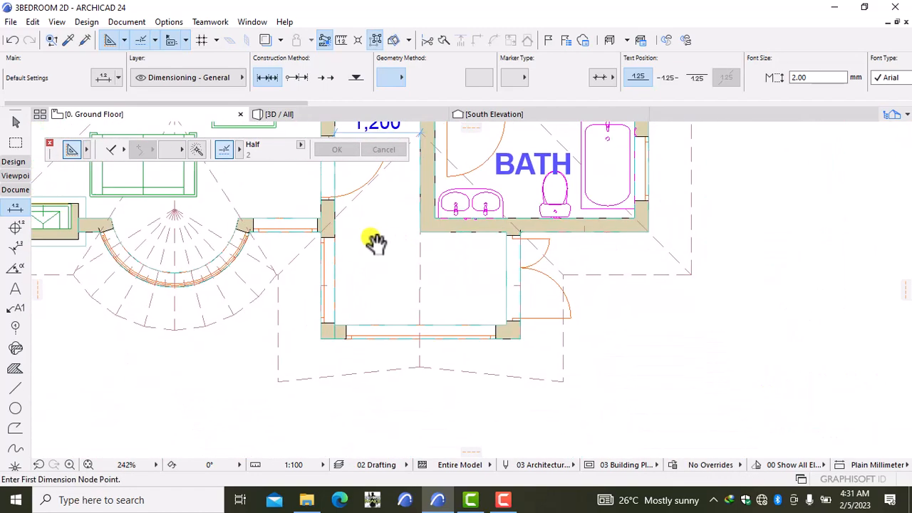
{"action": "scroll", "coordinate": [411, 255], "scroll_direction": "up", "scroll_amount": 1}
{"action": "middle_click_drag", "start_coordinate": [414, 267], "coordinate": [434, 428]}
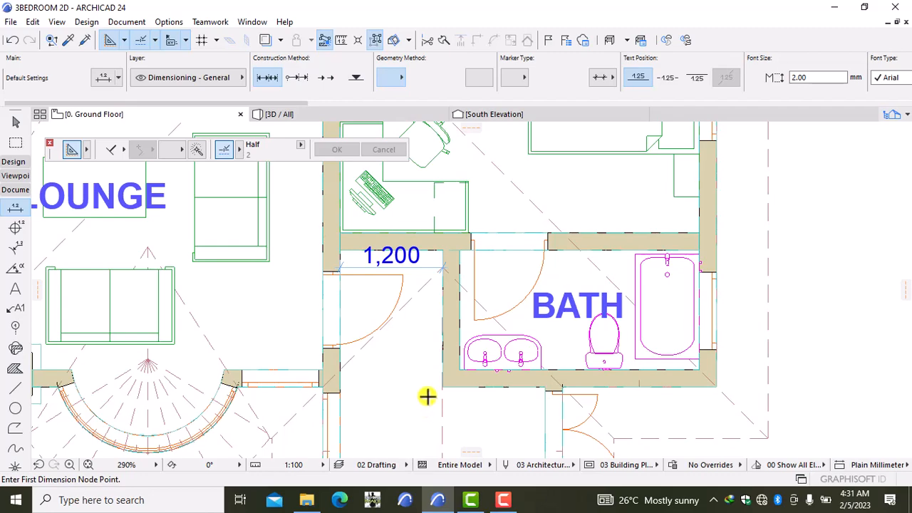
{"action": "scroll", "coordinate": [427, 397], "scroll_direction": "down", "scroll_amount": 4}
{"action": "scroll", "coordinate": [433, 427], "scroll_direction": "down", "scroll_amount": 2}
{"action": "middle_click_drag", "start_coordinate": [437, 418], "coordinate": [476, 385]}
{"action": "scroll", "coordinate": [477, 385], "scroll_direction": "down", "scroll_amount": 1}
{"action": "scroll", "coordinate": [149, 240], "scroll_direction": "down", "scroll_amount": 2}
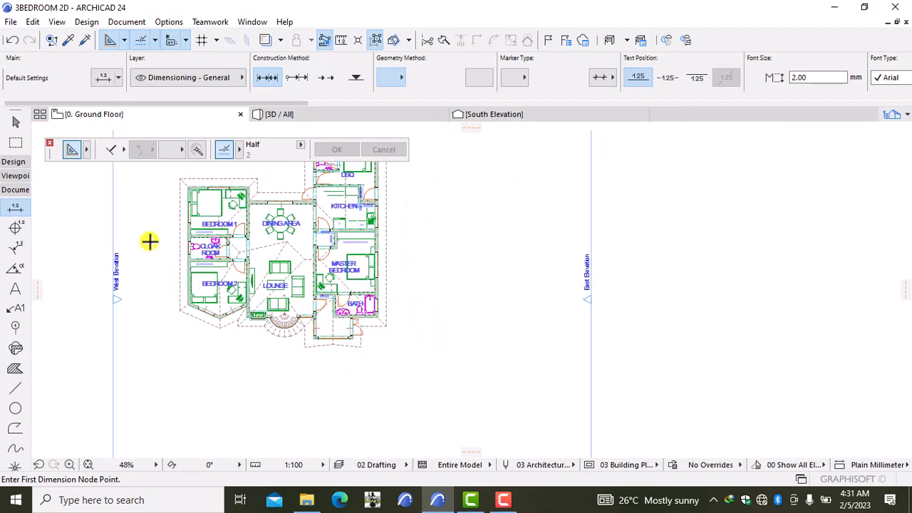
{"action": "mouse_move", "coordinate": [149, 240]}
{"action": "middle_mouse_down"}
{"action": "mouse_move", "coordinate": [177, 316]}
{"action": "mouse_move", "coordinate": [270, 351]}
{"action": "mouse_move", "coordinate": [264, 306]}
{"action": "middle_mouse_up"}
{"action": "scroll", "coordinate": [263, 305], "scroll_direction": "up", "scroll_amount": 2}
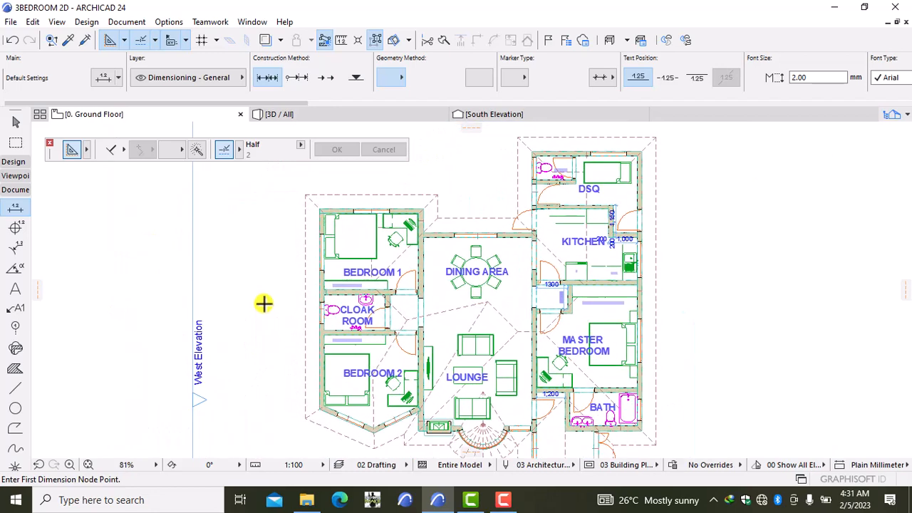
{"action": "scroll", "coordinate": [263, 303], "scroll_direction": "down", "scroll_amount": 1}
{"action": "middle_click_drag", "start_coordinate": [264, 304], "coordinate": [245, 299]}
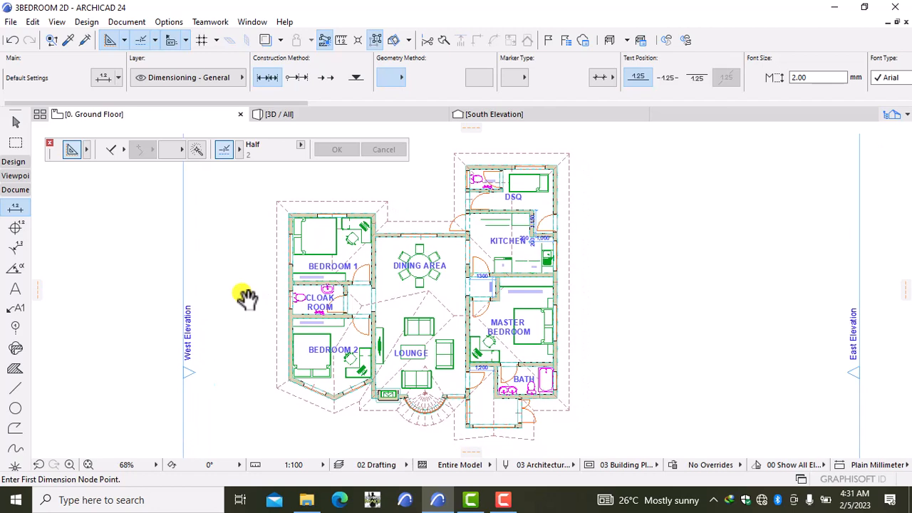
Activate the Wall tool and select all walls on the ground floor plan
{"action": "left_click", "coordinate": [14, 162]}
{"action": "left_click", "coordinate": [12, 163]}
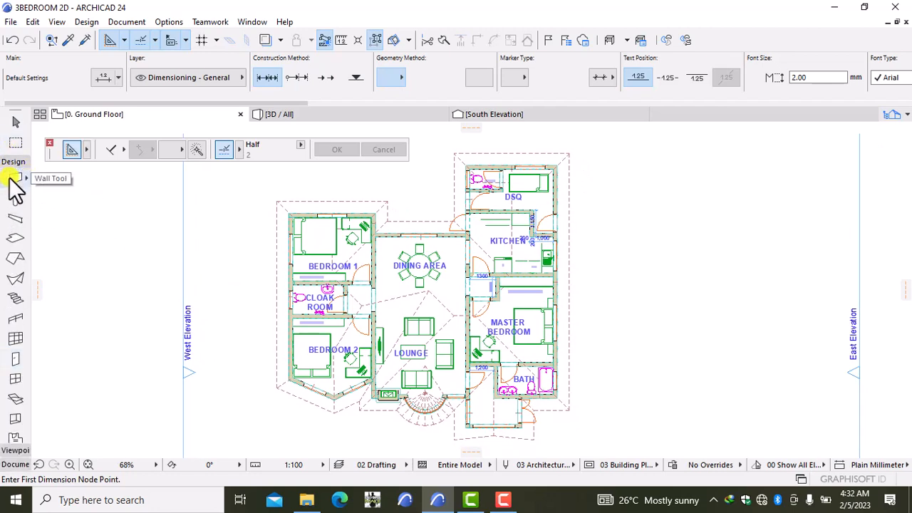
{"action": "left_click", "coordinate": [11, 178]}
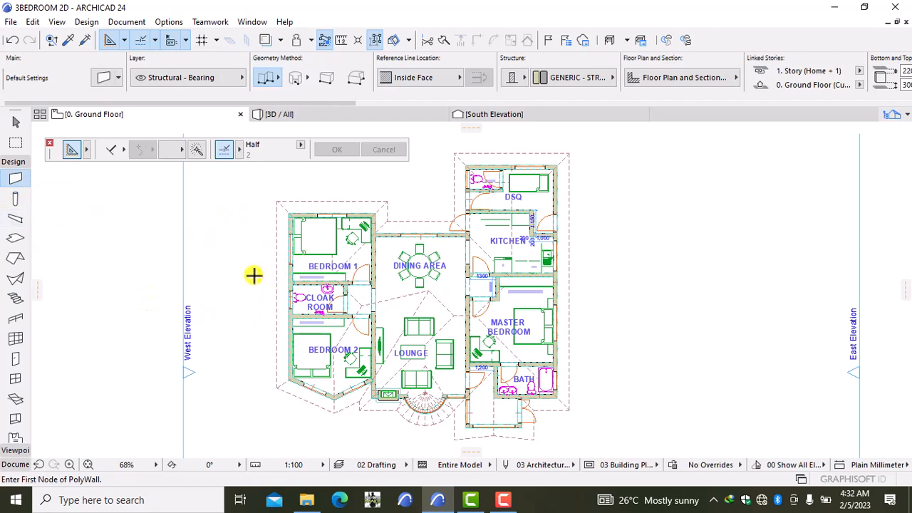
{"action": "key", "text": "ctrl+a"}
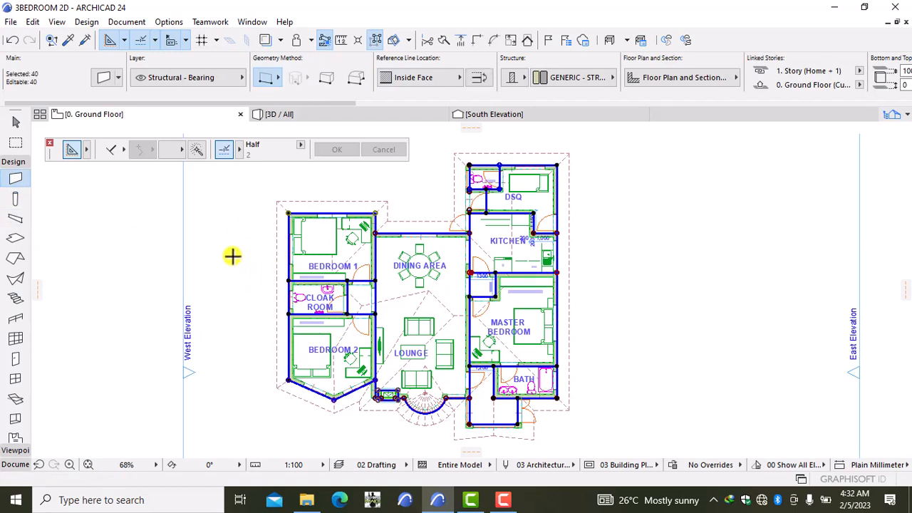
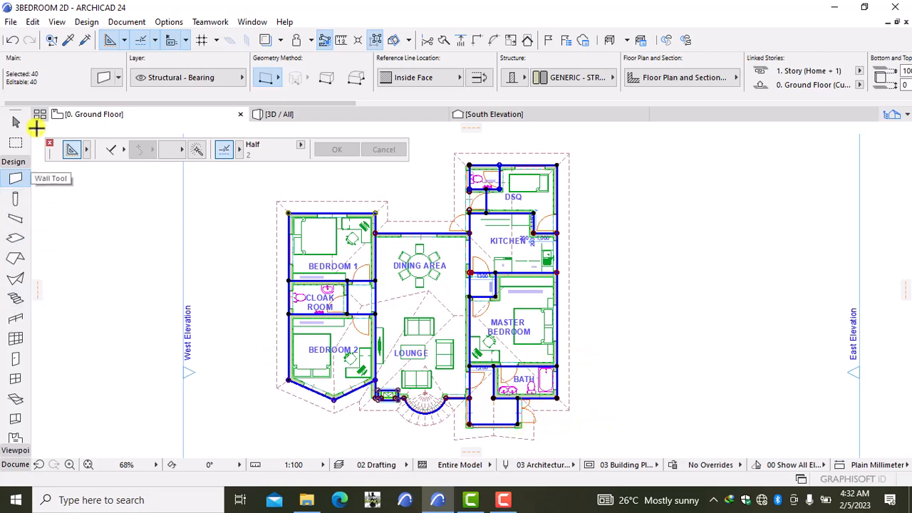
Start automatic exterior dimensioning for the selected walls, with Dimension Openings off and Place Dimensions on Four Sides on
{"action": "left_click", "coordinate": [125, 22]}
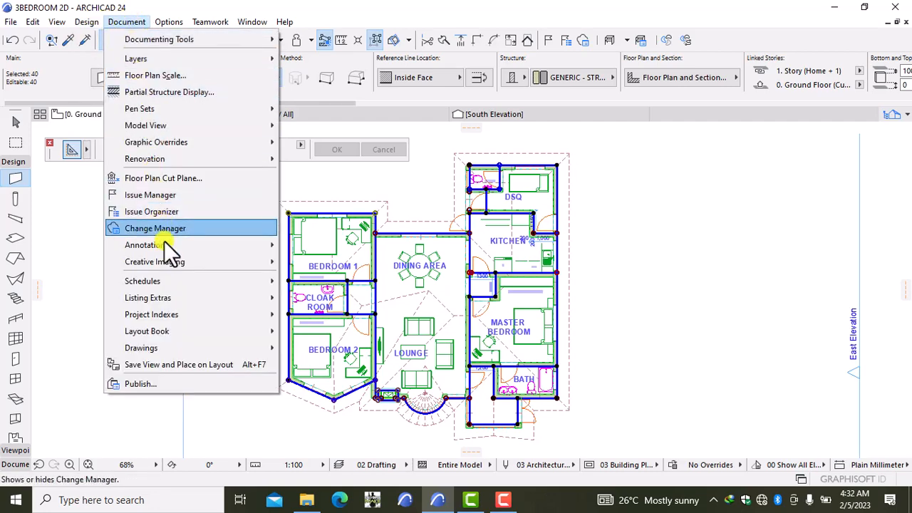
{"action": "mouse_move", "coordinate": [177, 246]}
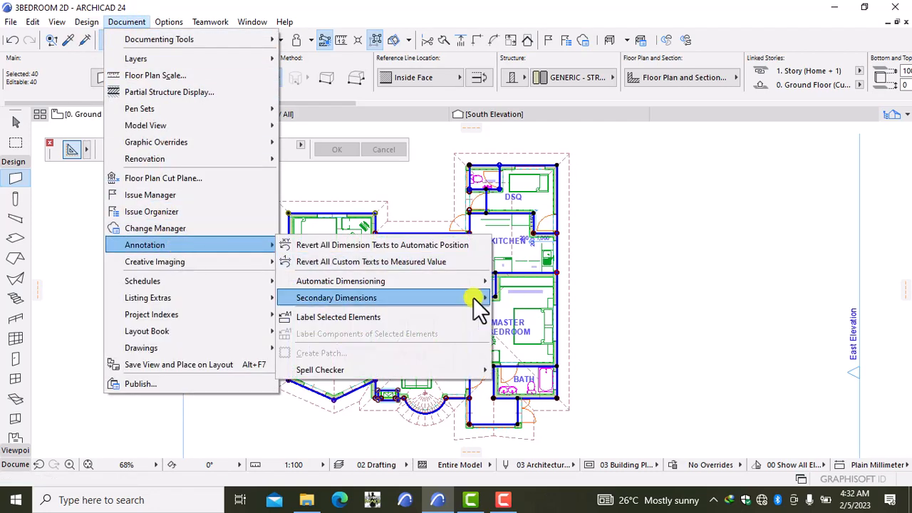
{"action": "mouse_move", "coordinate": [430, 283]}
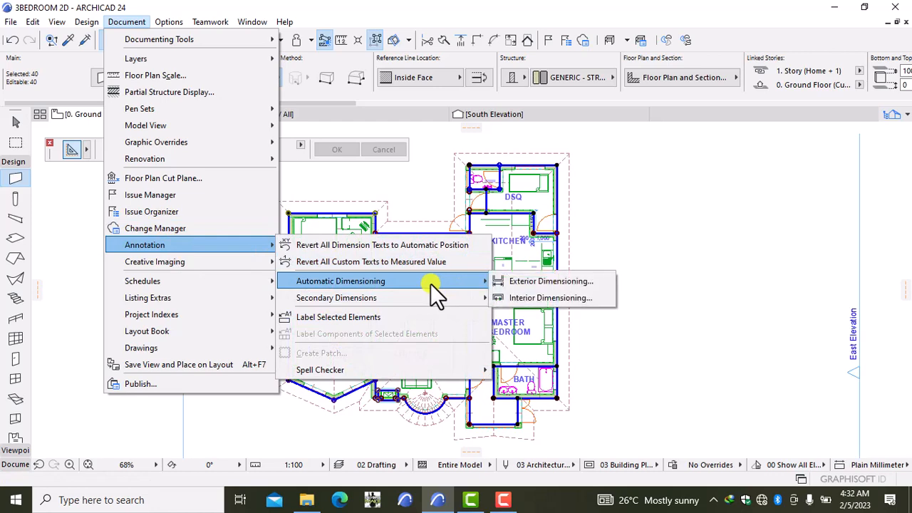
{"action": "left_click", "coordinate": [543, 280]}
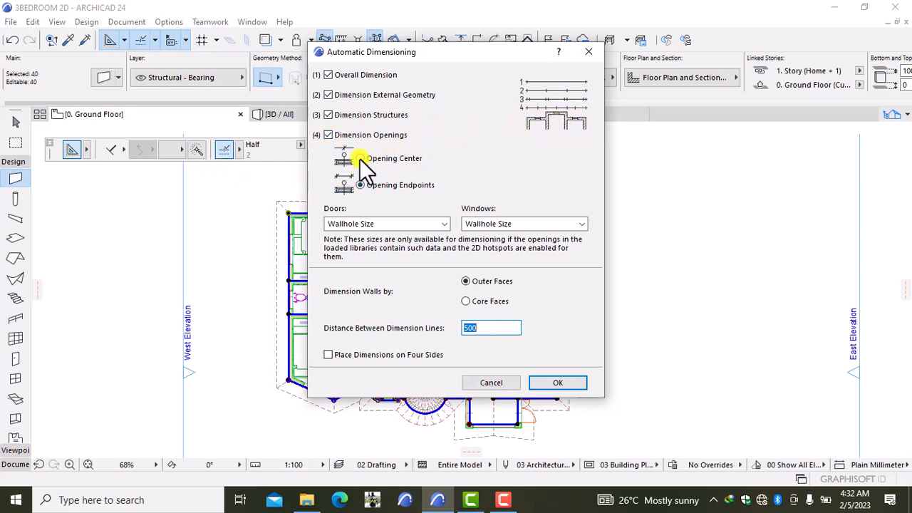
{"action": "left_click", "coordinate": [328, 135]}
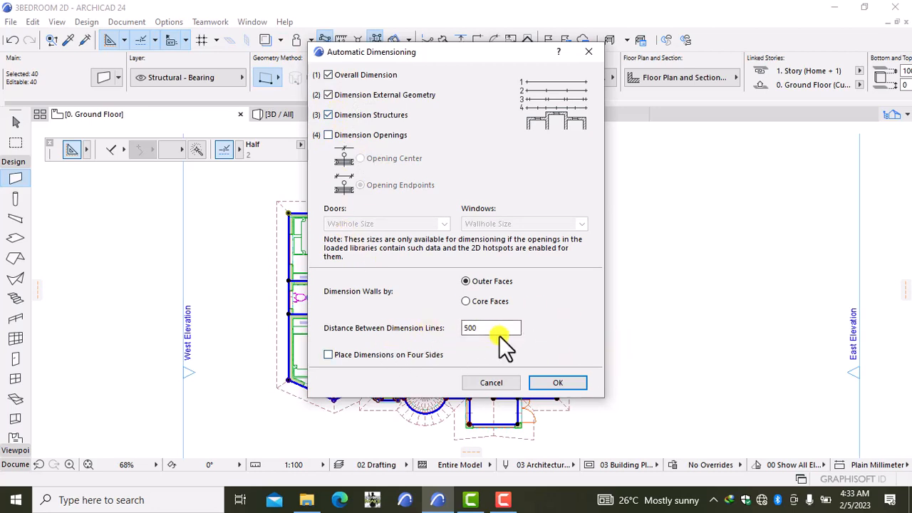
{"action": "left_click", "coordinate": [327, 354]}
{"action": "left_click", "coordinate": [570, 379]}
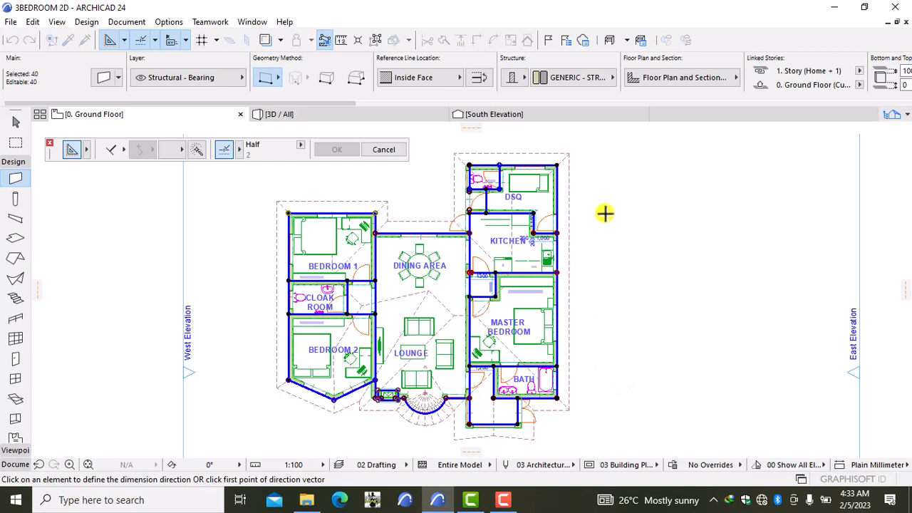
Define a horizontal dimension direction below the plan and place the innermost line there to generate the exterior dimensions around the house
{"action": "middle_click_drag", "start_coordinate": [602, 356], "coordinate": [736, 248]}
{"action": "scroll", "coordinate": [703, 278], "scroll_direction": "down", "scroll_amount": 2}
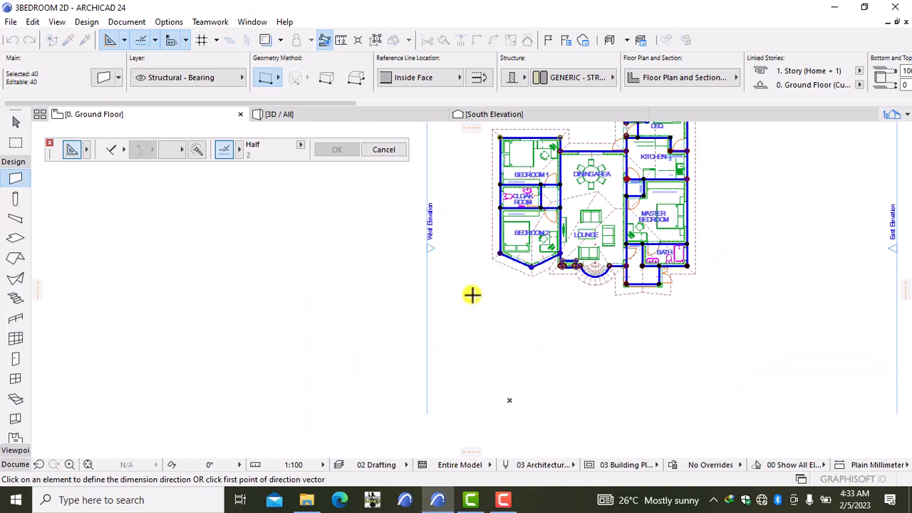
{"action": "middle_click_drag", "start_coordinate": [529, 320], "coordinate": [454, 311]}
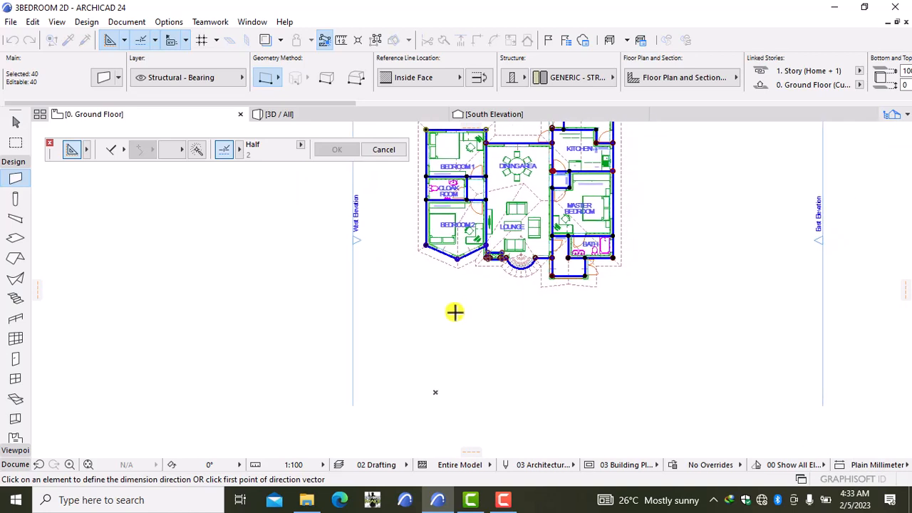
{"action": "left_click", "coordinate": [387, 302]}
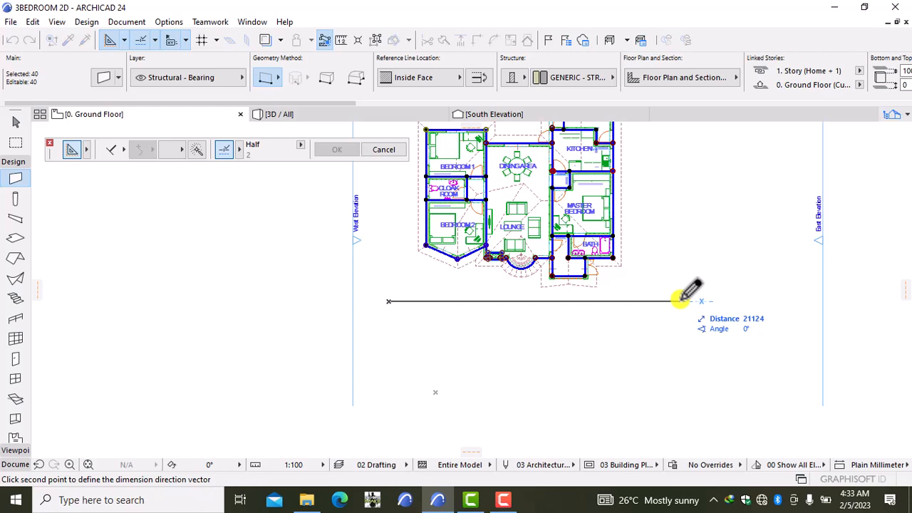
{"action": "left_click", "coordinate": [681, 301]}
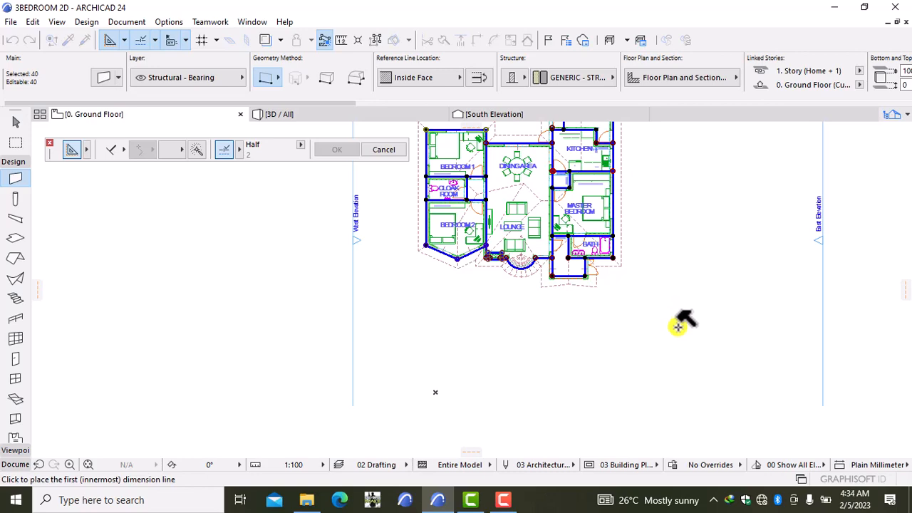
{"action": "scroll", "coordinate": [419, 322], "scroll_direction": "up", "scroll_amount": 1}
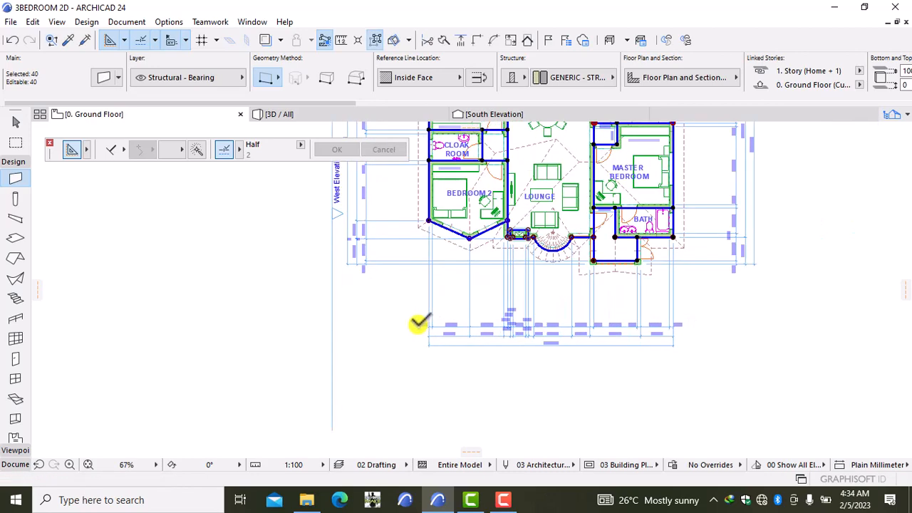
{"action": "scroll", "coordinate": [418, 323], "scroll_direction": "up", "scroll_amount": 3}
{"action": "scroll", "coordinate": [419, 323], "scroll_direction": "down", "scroll_amount": 4}
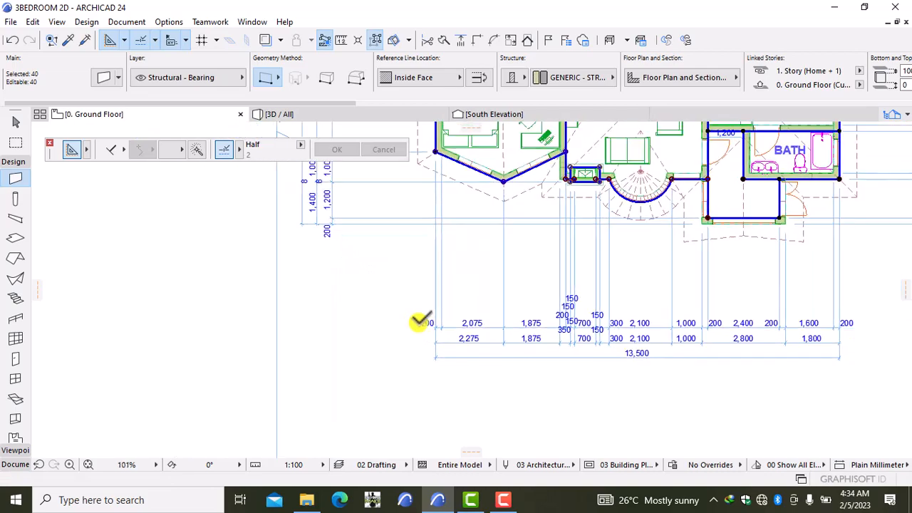
{"action": "middle_click_drag", "start_coordinate": [530, 384], "coordinate": [519, 401]}
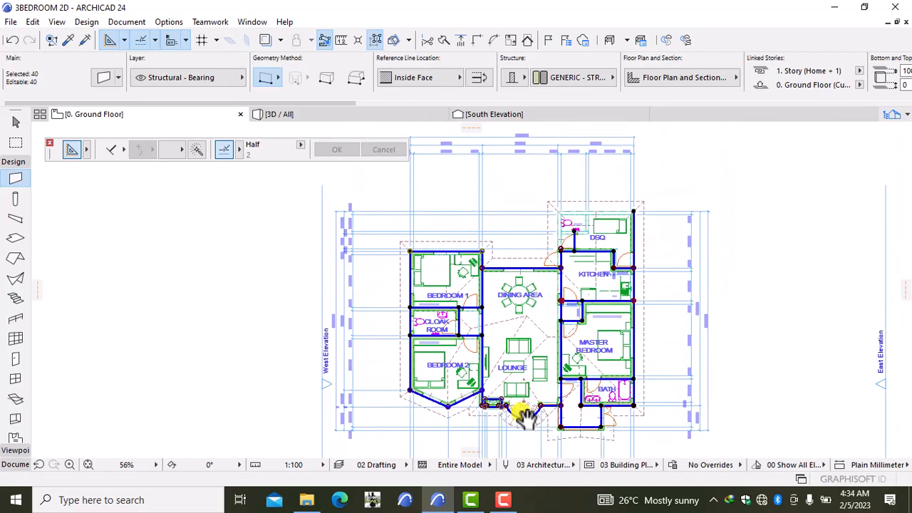
{"action": "scroll", "coordinate": [515, 292], "scroll_direction": "down", "scroll_amount": 3}
{"action": "scroll", "coordinate": [623, 320], "scroll_direction": "up", "scroll_amount": 2}
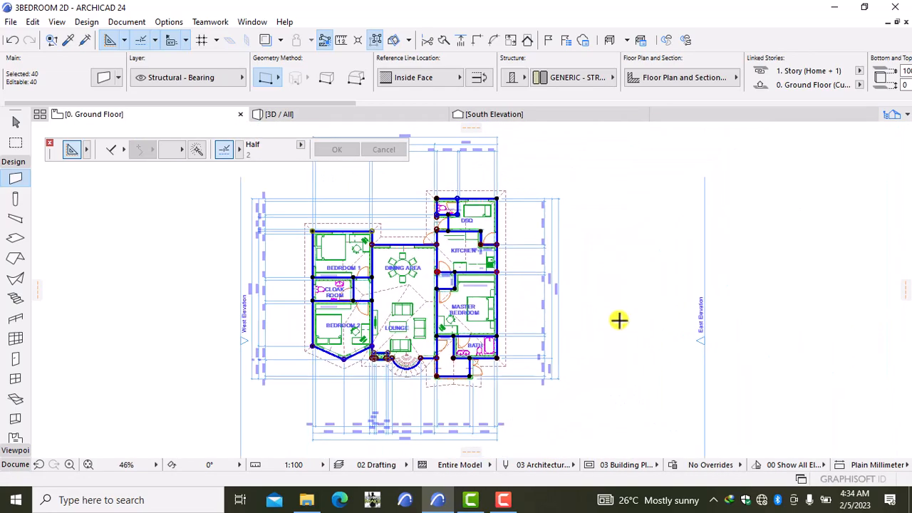
Activate the Dimension tool while keeping the whole dimensioned ground floor plan in view
{"action": "middle_click_drag", "start_coordinate": [574, 368], "coordinate": [645, 361]}
{"action": "scroll", "coordinate": [611, 302], "scroll_direction": "up", "scroll_amount": 1}
{"action": "scroll", "coordinate": [610, 301], "scroll_direction": "down", "scroll_amount": 2}
{"action": "scroll", "coordinate": [646, 362], "scroll_direction": "down", "scroll_amount": 1}
{"action": "scroll", "coordinate": [645, 362], "scroll_direction": "down", "scroll_amount": 1}
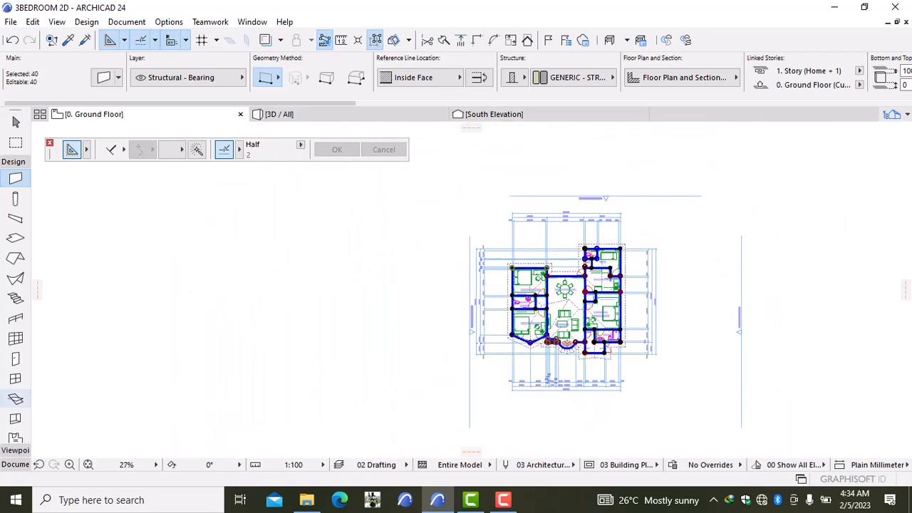
{"action": "left_click", "coordinate": [14, 464]}
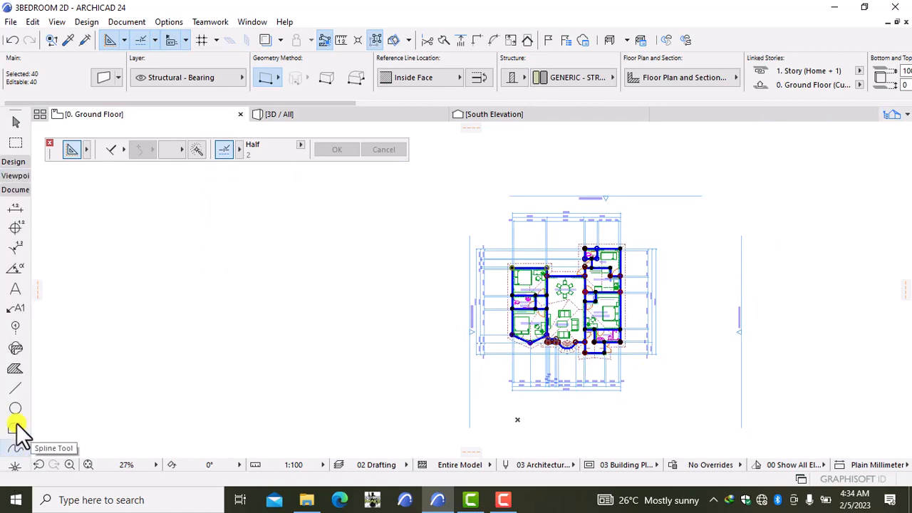
{"action": "left_click", "coordinate": [12, 218]}
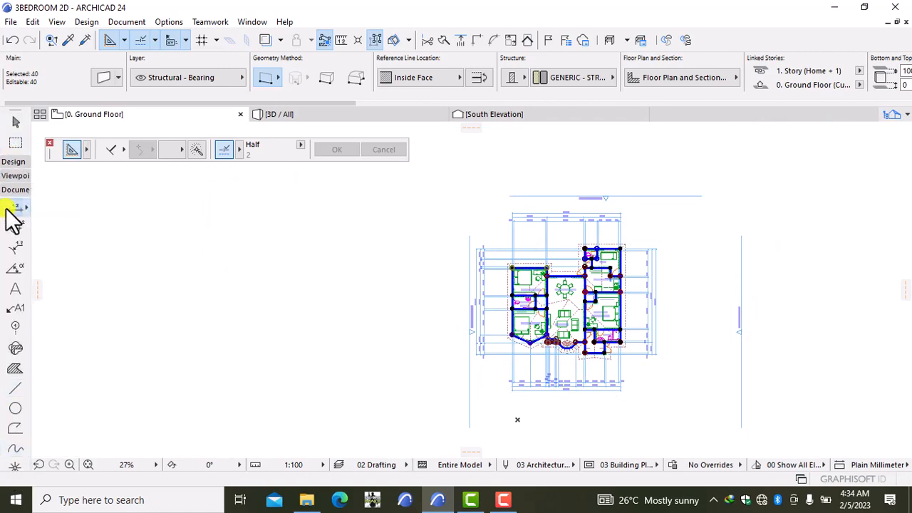
{"action": "middle_click_drag", "start_coordinate": [656, 349], "coordinate": [514, 321]}
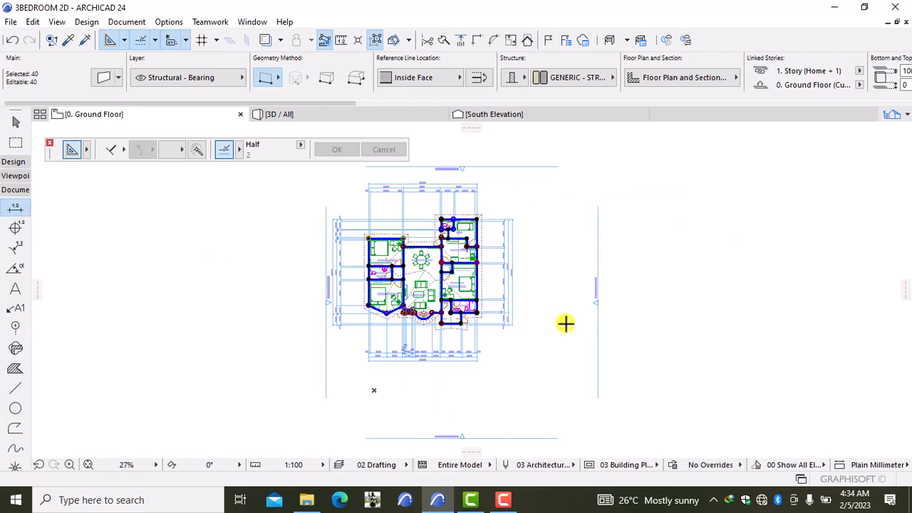
{"action": "key", "text": "ctrl+a"}
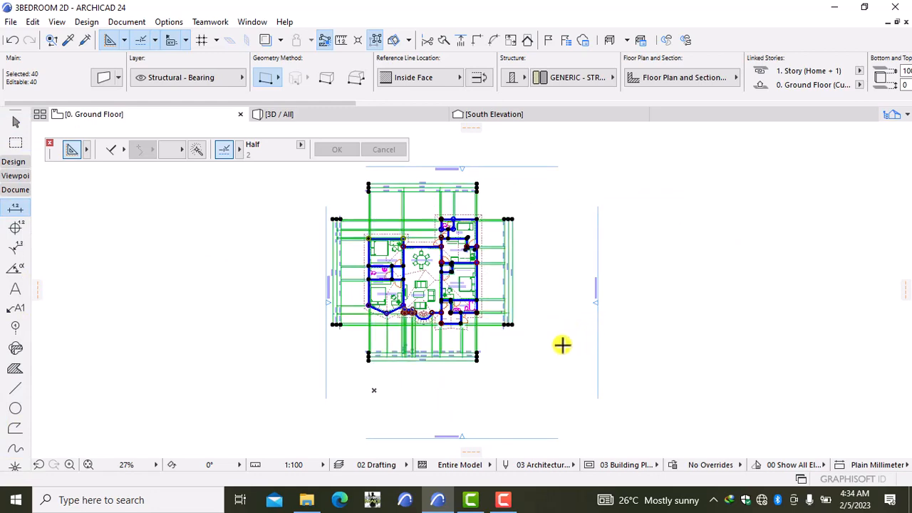
{"action": "key", "text": "ctrl+t"}
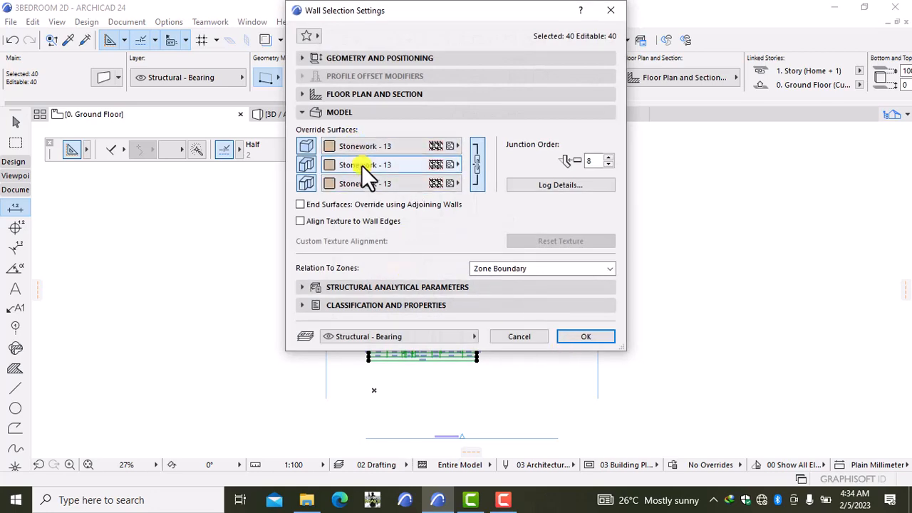
{"action": "left_click", "coordinate": [612, 12]}
Clear the wall selection and select all linear dimensions on the ground floor plan
{"action": "key", "text": "Escape"}
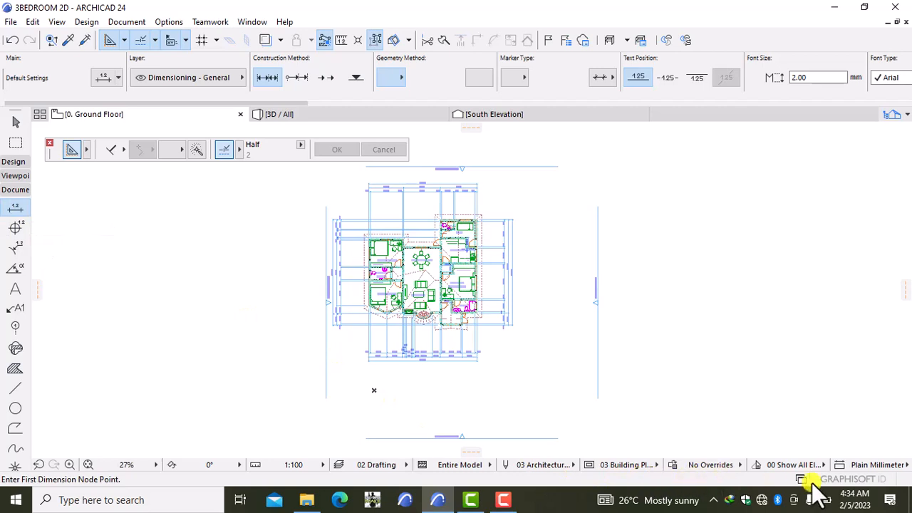
{"action": "key", "text": "ctrl+a"}
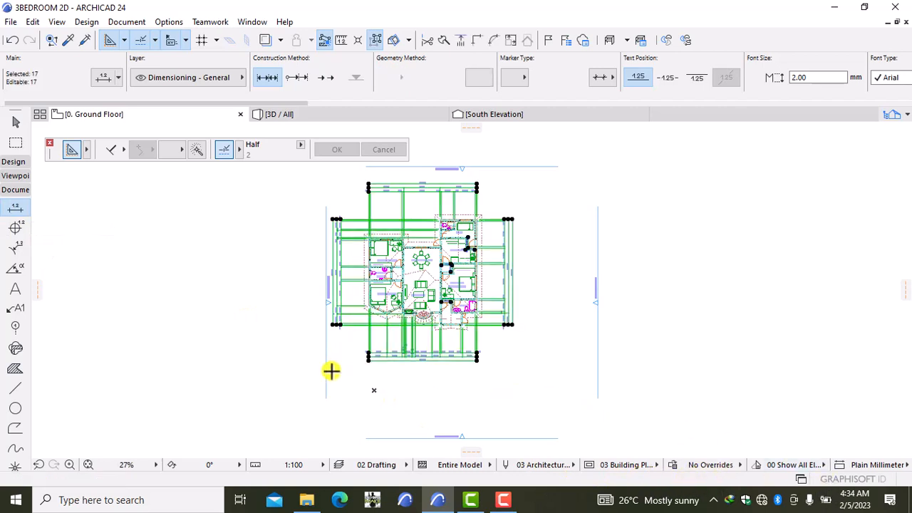
{"action": "right_click", "coordinate": [541, 369]}
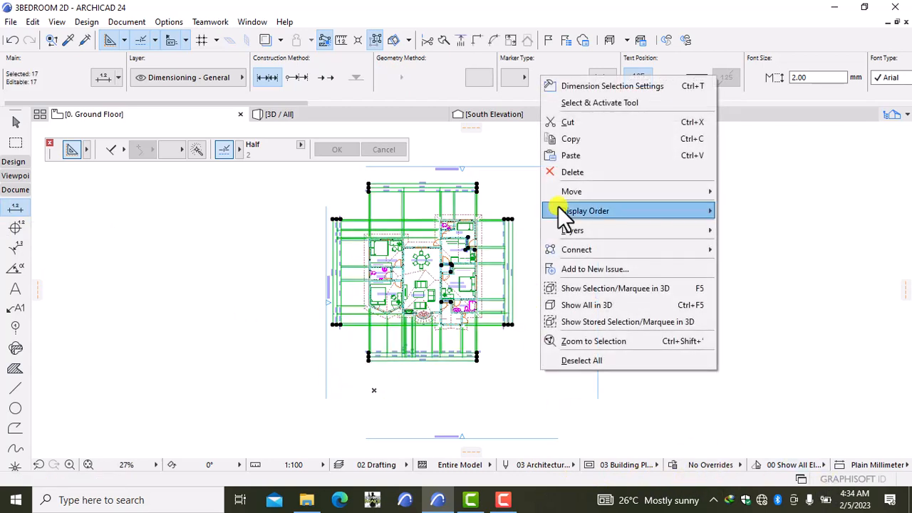
{"action": "mouse_move", "coordinate": [558, 205]}
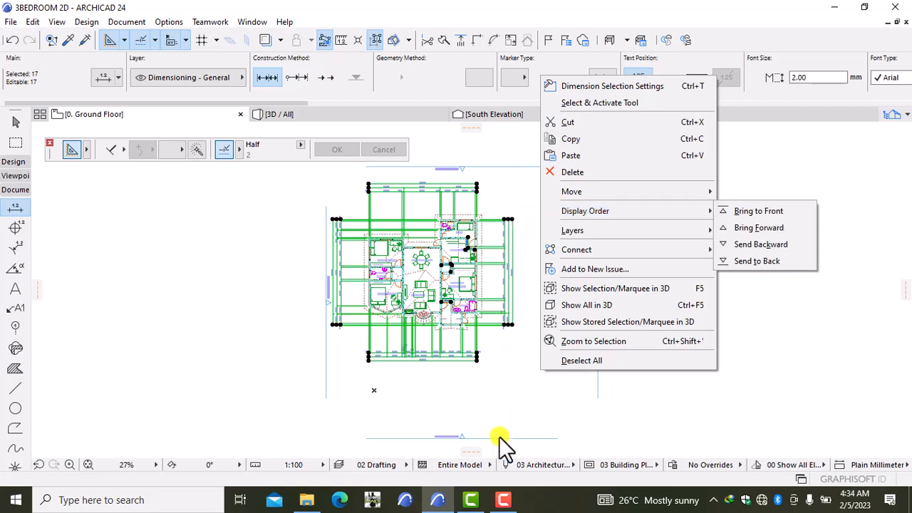
{"action": "left_click", "coordinate": [526, 388]}
Remove the 1,200 dimension beside the bath and the 1300 and 1,000 dimensions beside the walk-in closet from the selection
{"action": "scroll", "coordinate": [420, 274], "scroll_direction": "up", "scroll_amount": 6}
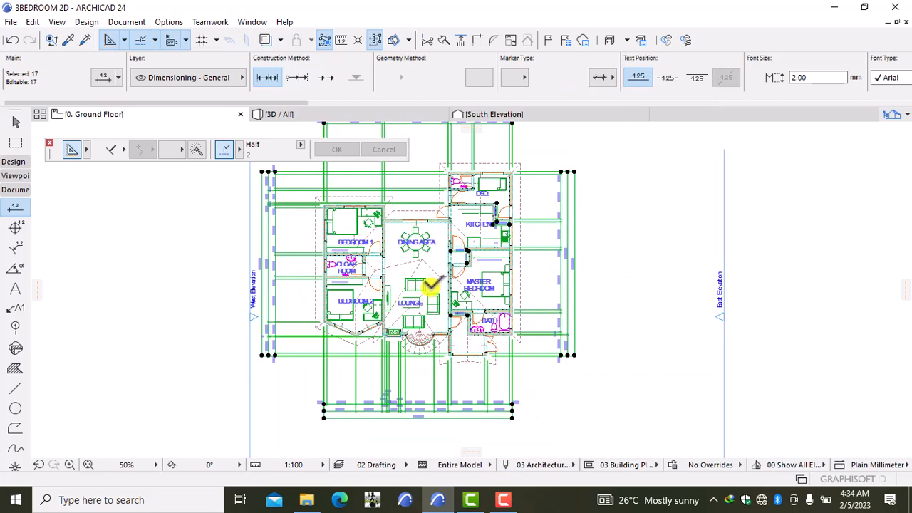
{"action": "scroll", "coordinate": [459, 308], "scroll_direction": "up", "scroll_amount": 1}
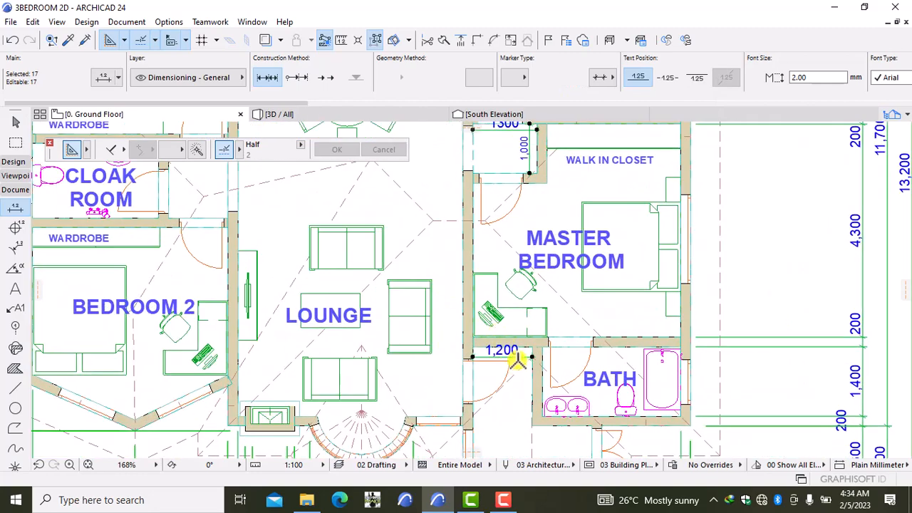
{"action": "key", "text": "shift"}
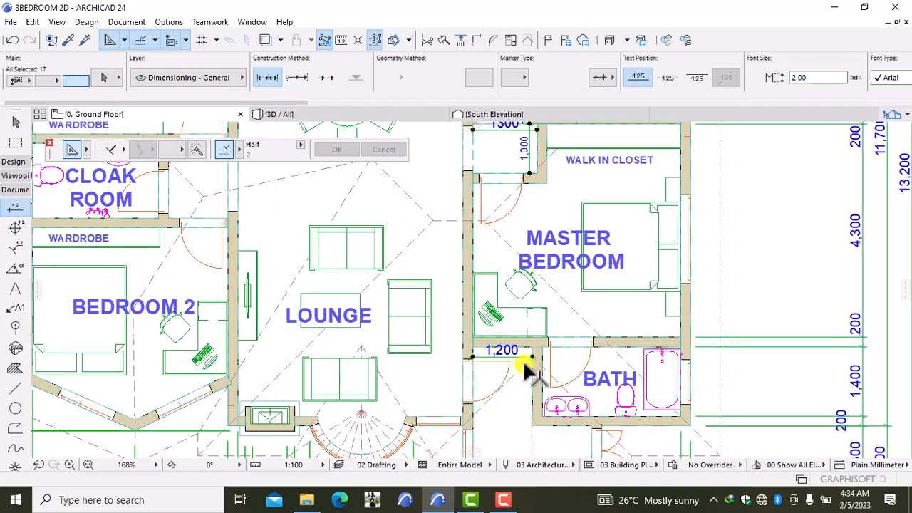
{"action": "left_click", "coordinate": [523, 352], "text": "shift"}
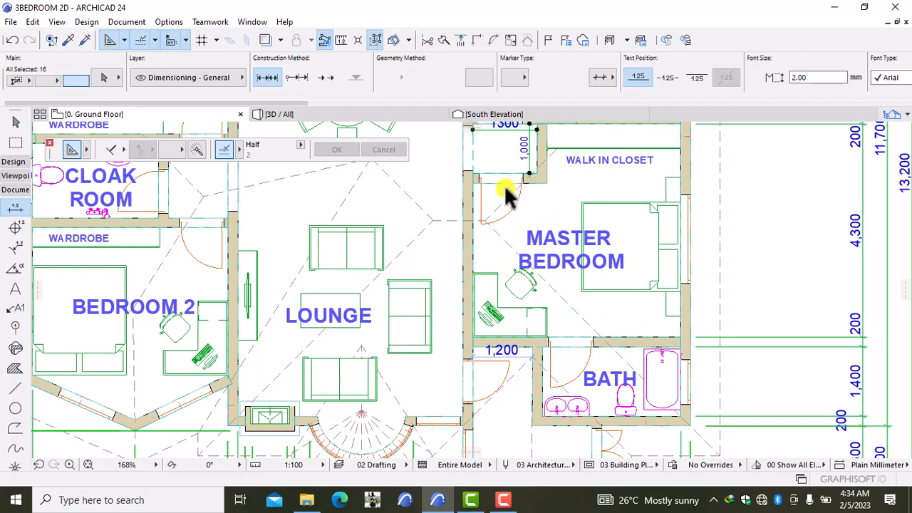
{"action": "middle_click_drag", "start_coordinate": [518, 222], "coordinate": [523, 363]}
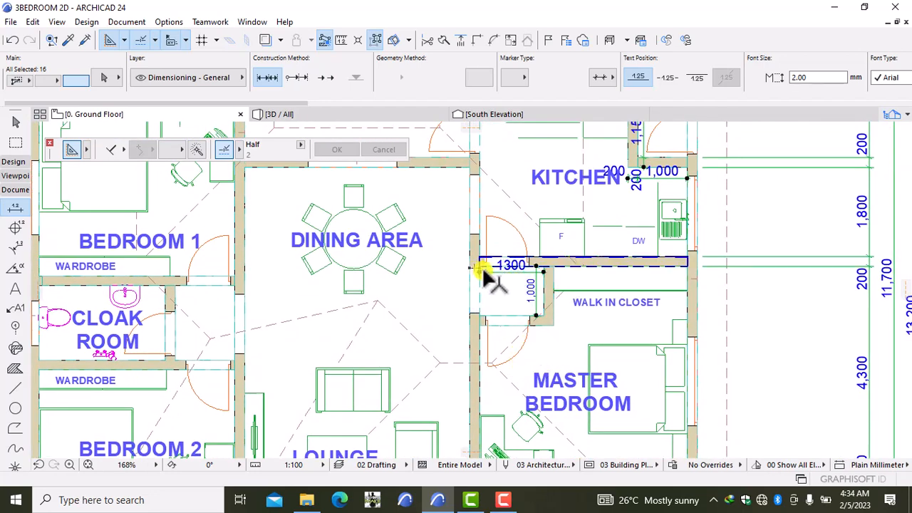
{"action": "left_click", "coordinate": [536, 304], "text": "shift"}
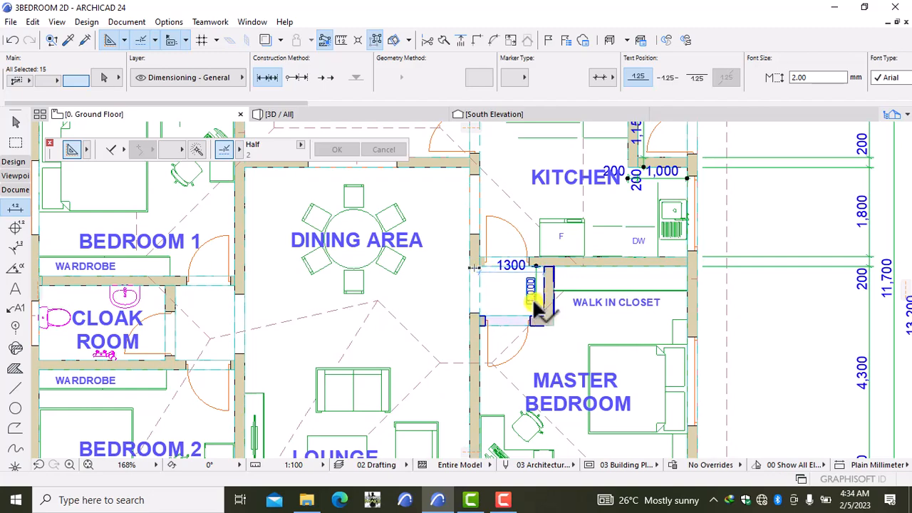
{"action": "left_click", "coordinate": [569, 272], "text": "shift"}
{"action": "scroll", "coordinate": [598, 240], "scroll_direction": "down", "scroll_amount": 4}
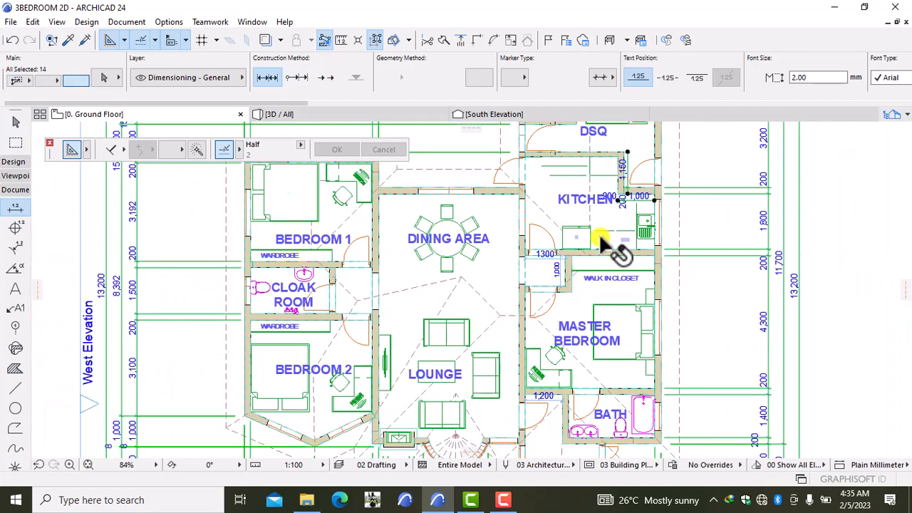
Remove the horizontal and vertical interior dimensions at the kitchen's inner wall corner from the selection
{"action": "scroll", "coordinate": [521, 353], "scroll_direction": "up", "scroll_amount": 6}
{"action": "scroll", "coordinate": [519, 348], "scroll_direction": "up", "scroll_amount": 3}
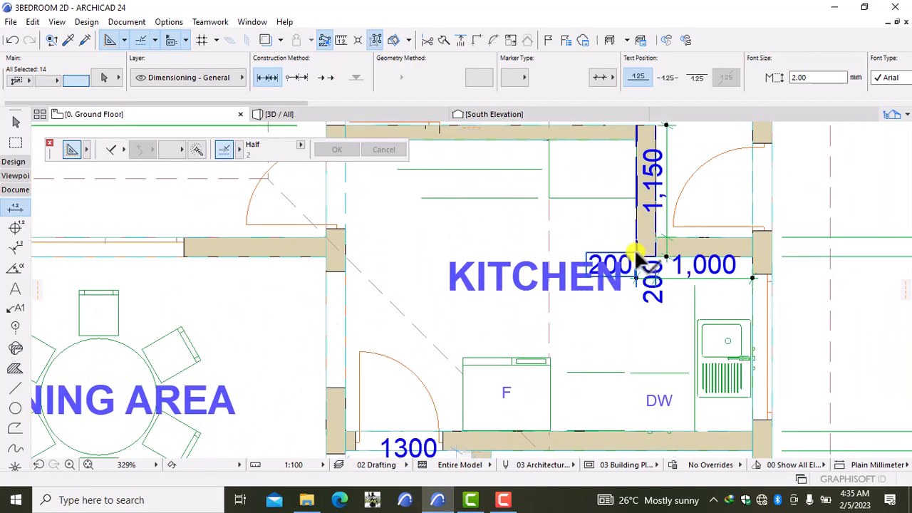
{"action": "left_click", "coordinate": [693, 276], "text": "shift"}
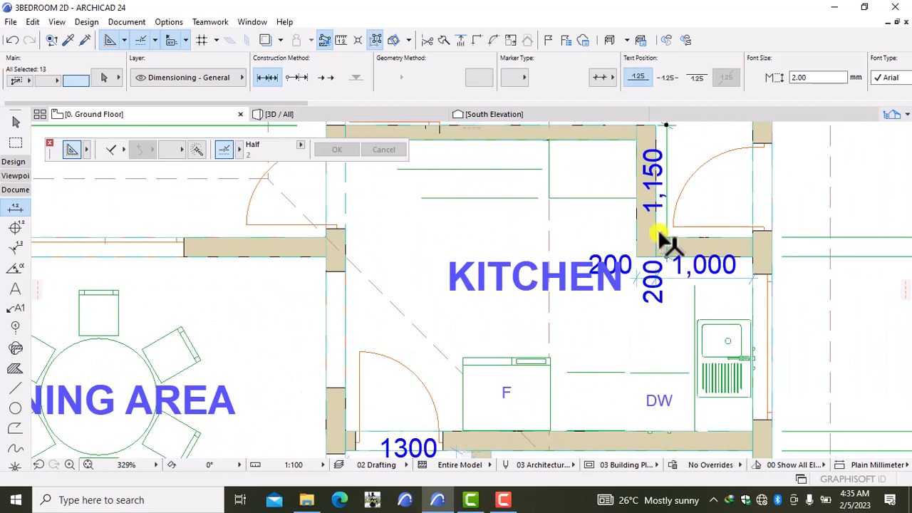
{"action": "left_click", "coordinate": [662, 227], "text": "shift"}
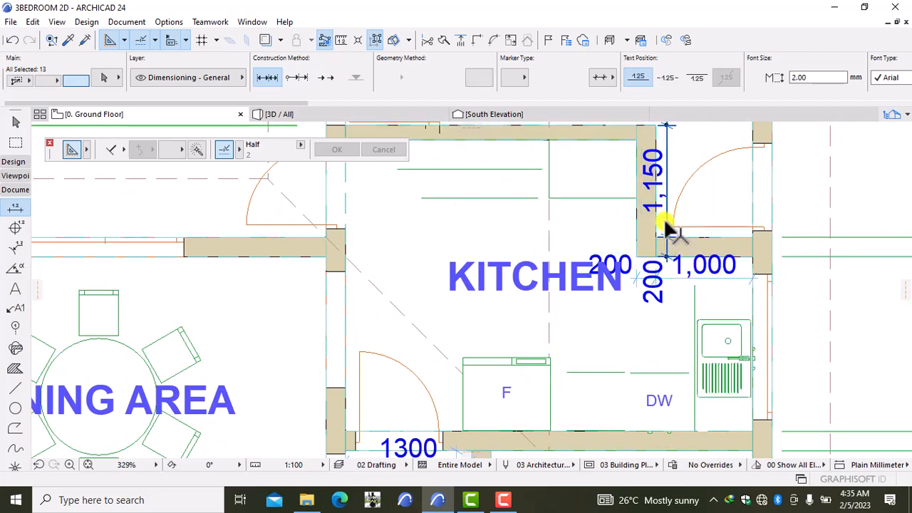
{"action": "scroll", "coordinate": [636, 262], "scroll_direction": "down", "scroll_amount": 2}
{"action": "scroll", "coordinate": [629, 331], "scroll_direction": "down", "scroll_amount": 10}
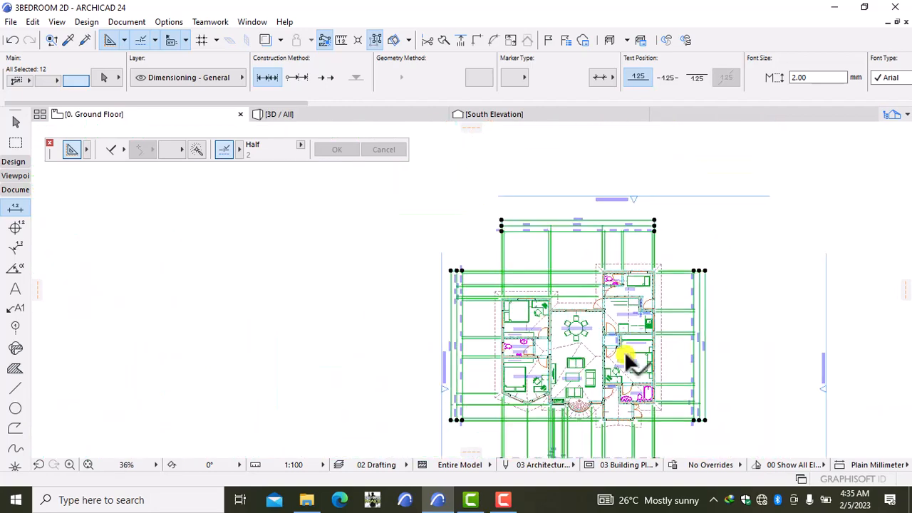
Change the witness lines of the selected exterior dimensions to short ticks that do not extend to the walls
{"action": "middle_click_drag", "start_coordinate": [606, 349], "coordinate": [541, 203]}
{"action": "scroll", "coordinate": [525, 260], "scroll_direction": "up", "scroll_amount": 5}
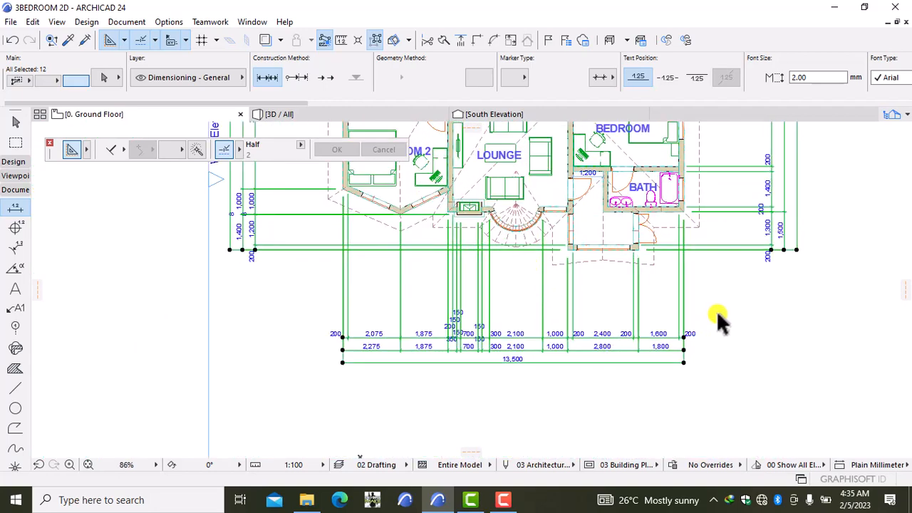
{"action": "right_click", "coordinate": [769, 314]}
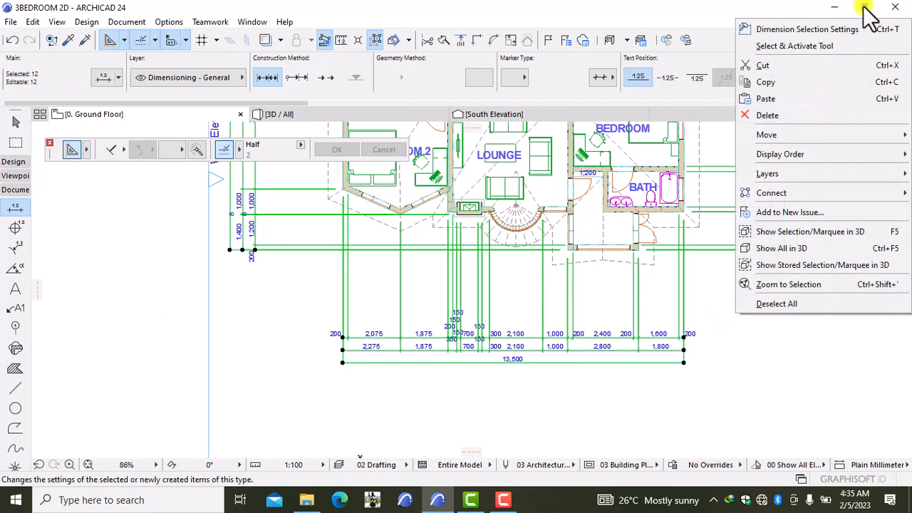
{"action": "left_click", "coordinate": [835, 35]}
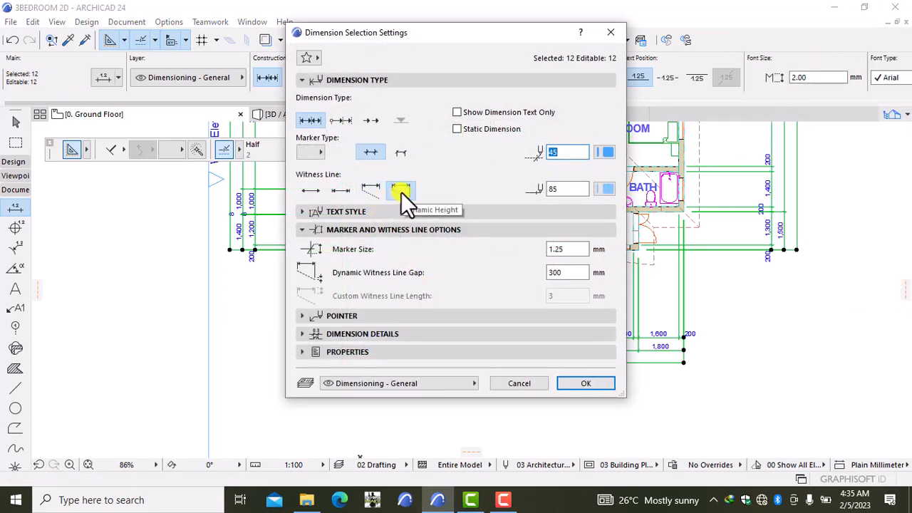
{"action": "left_click", "coordinate": [345, 186]}
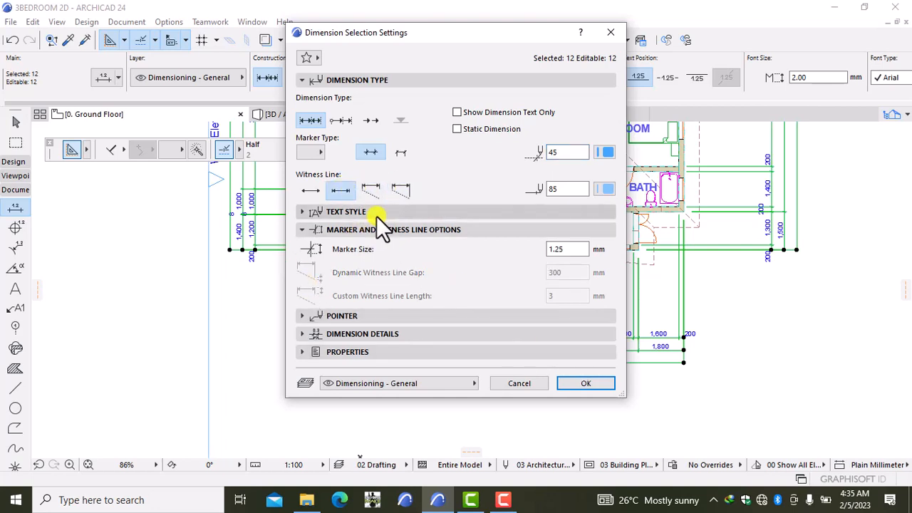
Set the marker size of the selected exterior dimensions to 2.00 mm, apply the settings and clear the selection
{"action": "left_click", "coordinate": [371, 213]}
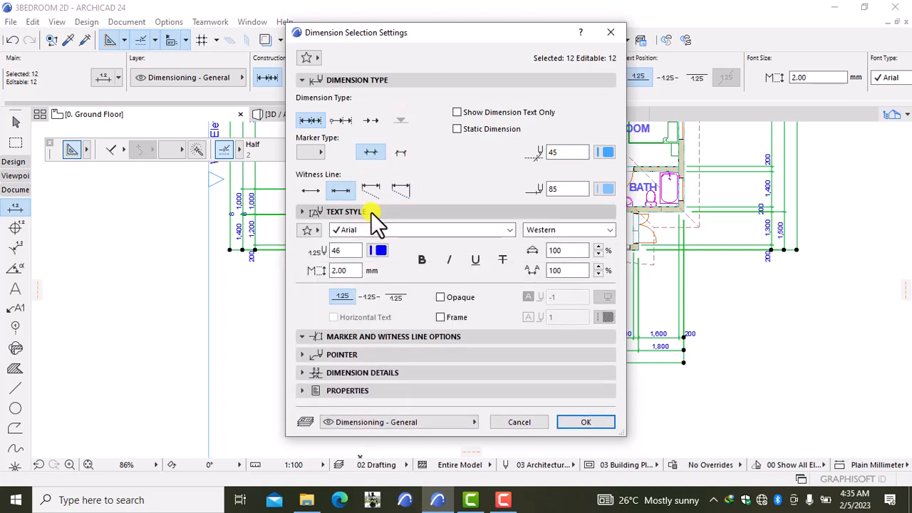
{"action": "left_click", "coordinate": [383, 338]}
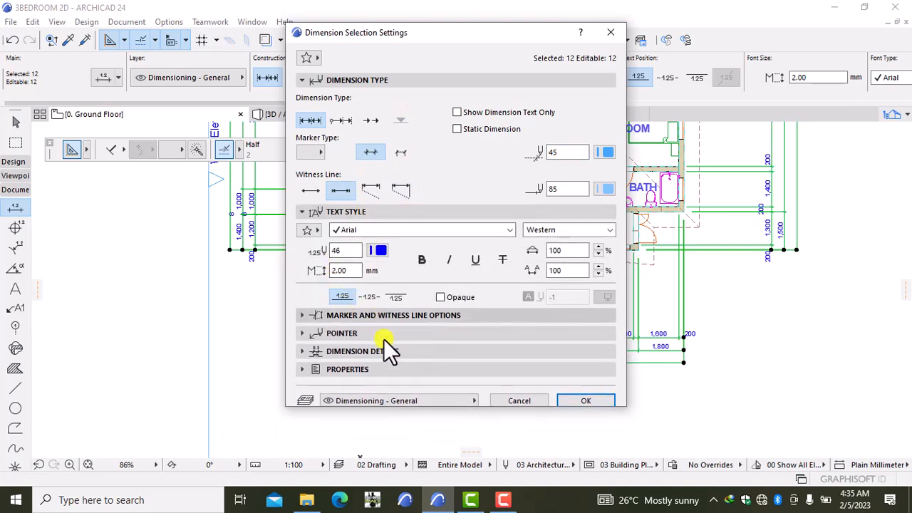
{"action": "left_click", "coordinate": [583, 250]}
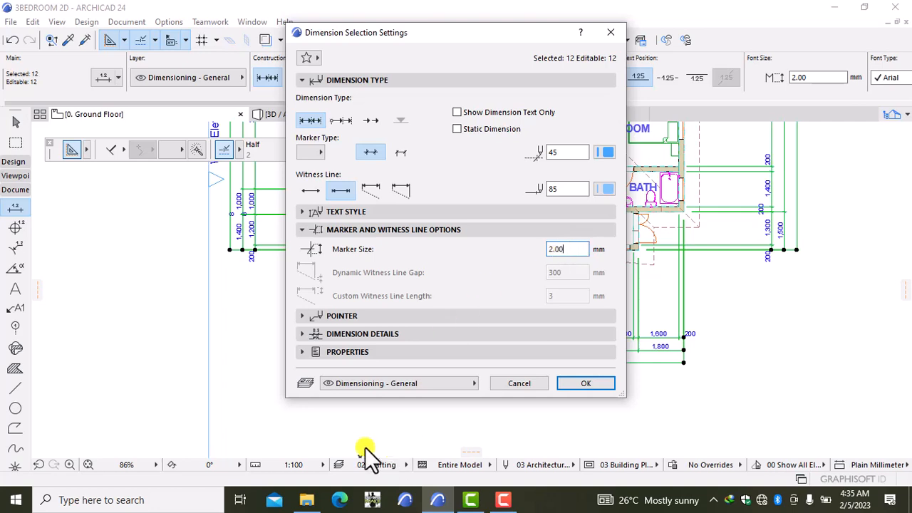
{"action": "left_click", "coordinate": [354, 318]}
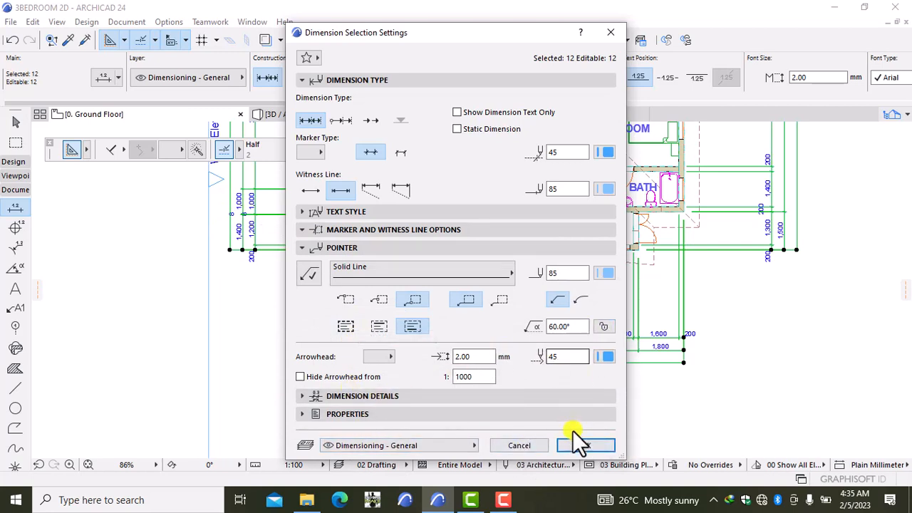
{"action": "left_click", "coordinate": [581, 447]}
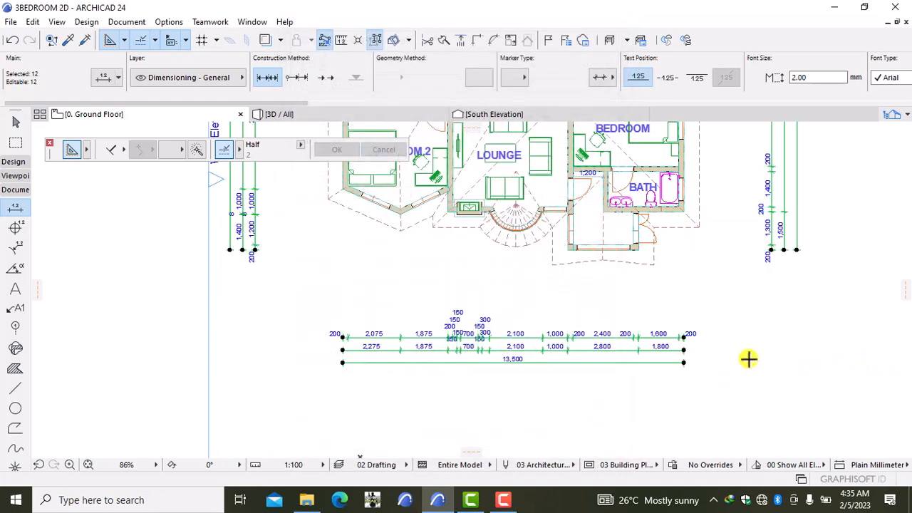
{"action": "key", "text": "Escape"}
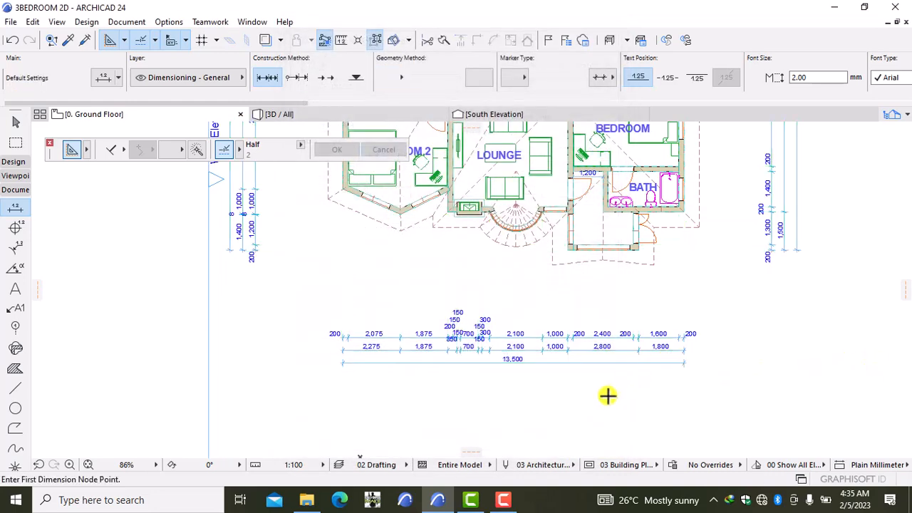
Move the three exterior dimension chains on the south side closer to the house, placing them near the roof outline
{"action": "scroll", "coordinate": [555, 386], "scroll_direction": "up", "scroll_amount": 4}
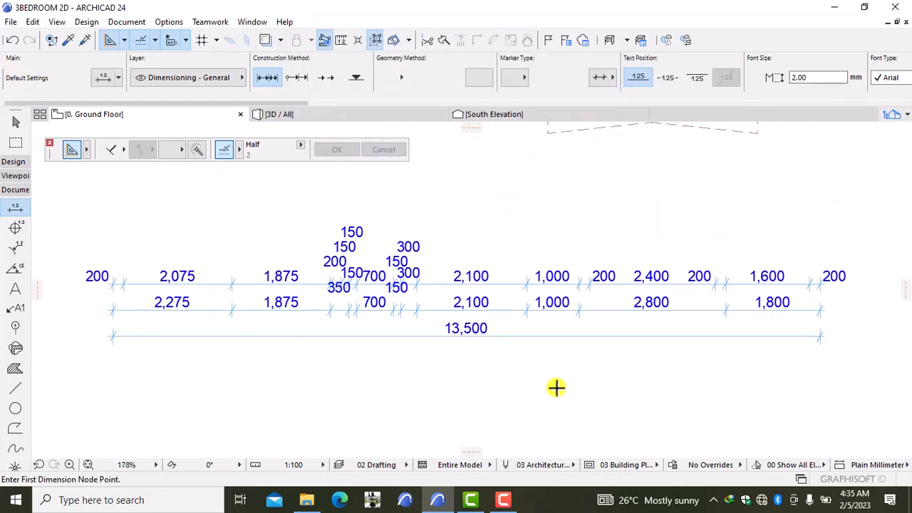
{"action": "scroll", "coordinate": [556, 386], "scroll_direction": "down", "scroll_amount": 5}
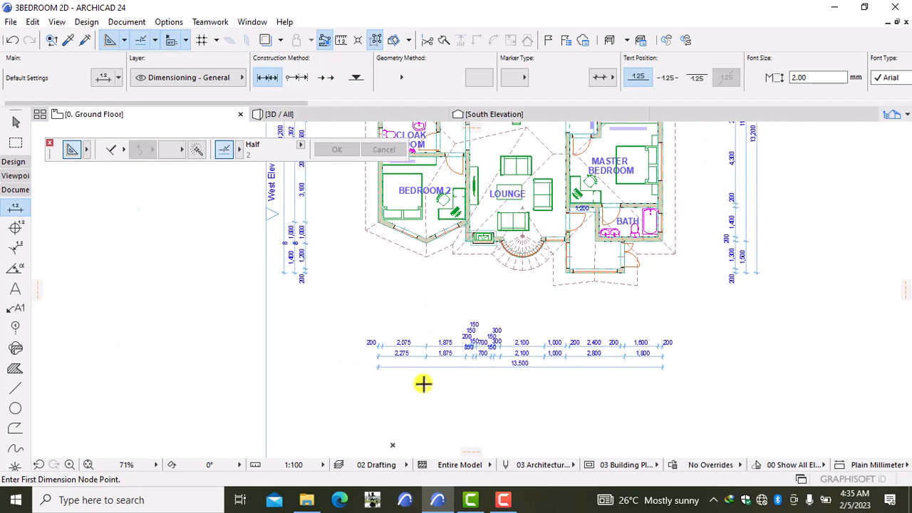
{"action": "scroll", "coordinate": [423, 384], "scroll_direction": "up", "scroll_amount": 2}
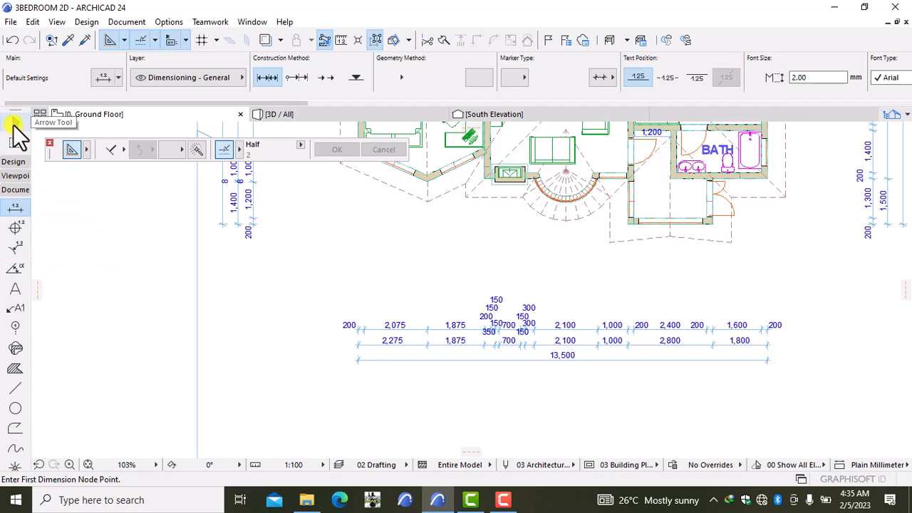
{"action": "left_click", "coordinate": [13, 121]}
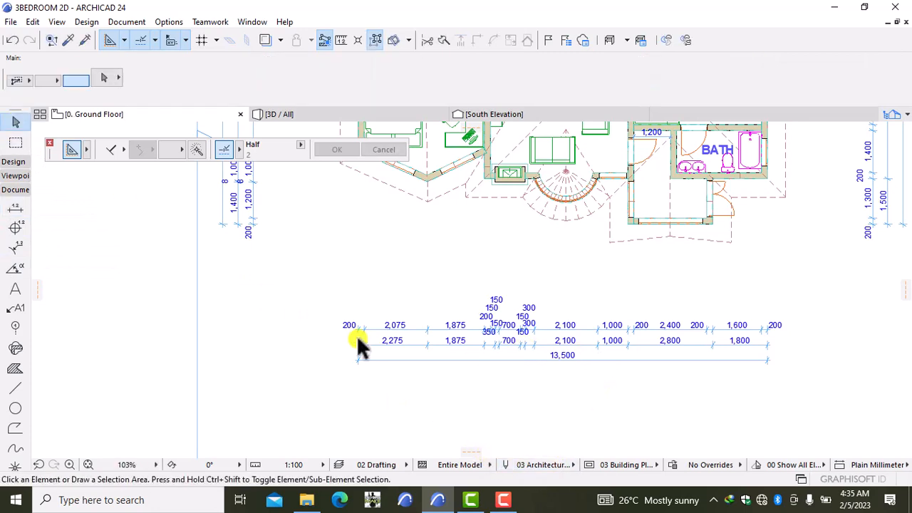
{"action": "left_click", "coordinate": [399, 397]}
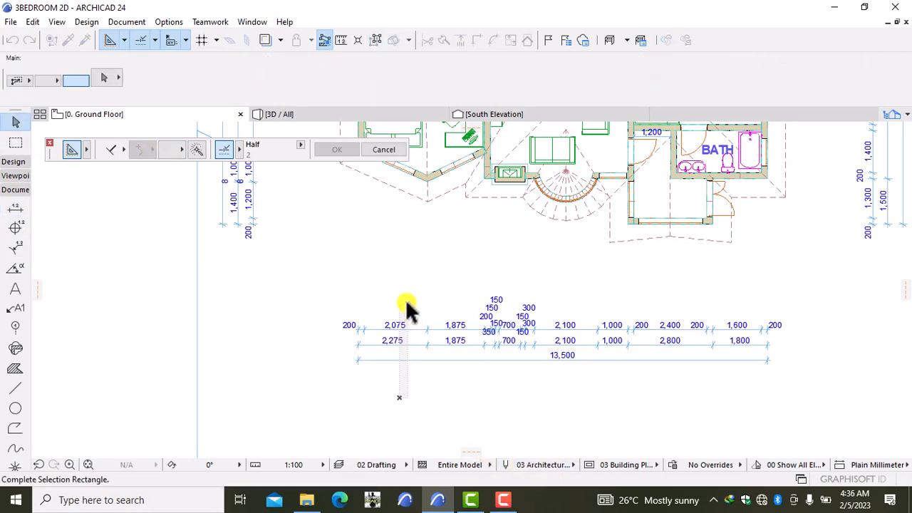
{"action": "left_click", "coordinate": [486, 294]}
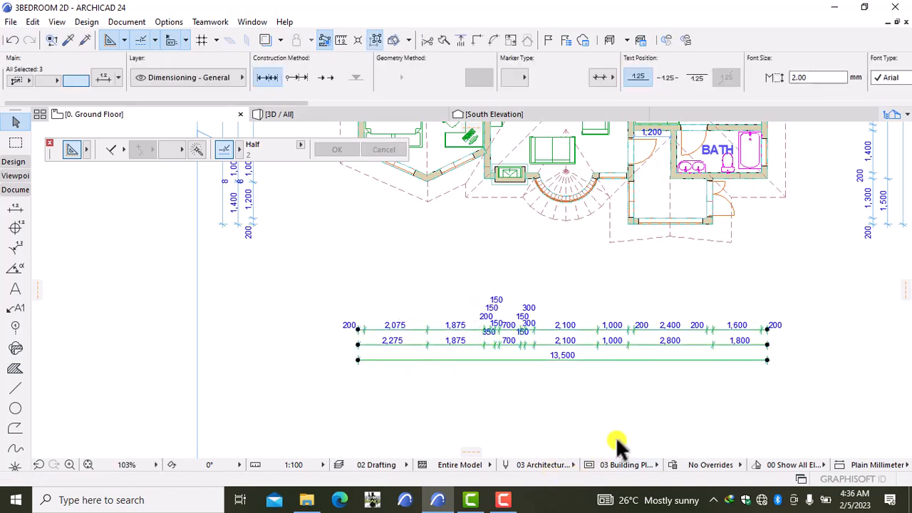
{"action": "key", "text": "ctrl+d"}
{"action": "left_click", "coordinate": [621, 409]}
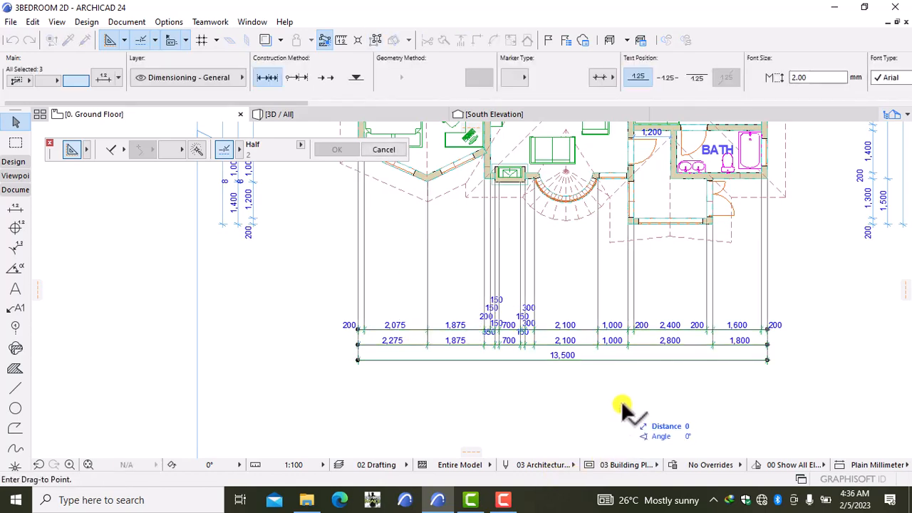
{"action": "left_click", "coordinate": [642, 321]}
{"action": "left_click", "coordinate": [677, 326]}
Move the three exterior dimension chains on the east side closer to the house, just outside the dashed roof outline
{"action": "scroll", "coordinate": [677, 326], "scroll_direction": "down", "scroll_amount": 3}
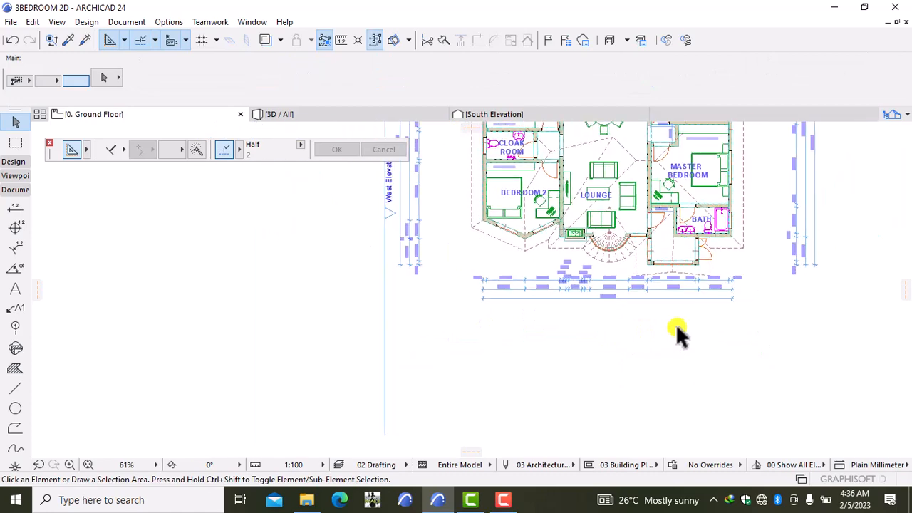
{"action": "scroll", "coordinate": [747, 254], "scroll_direction": "down", "scroll_amount": 2}
{"action": "middle_click_drag", "start_coordinate": [694, 255], "coordinate": [533, 385]}
{"action": "scroll", "coordinate": [679, 290], "scroll_direction": "up", "scroll_amount": 2}
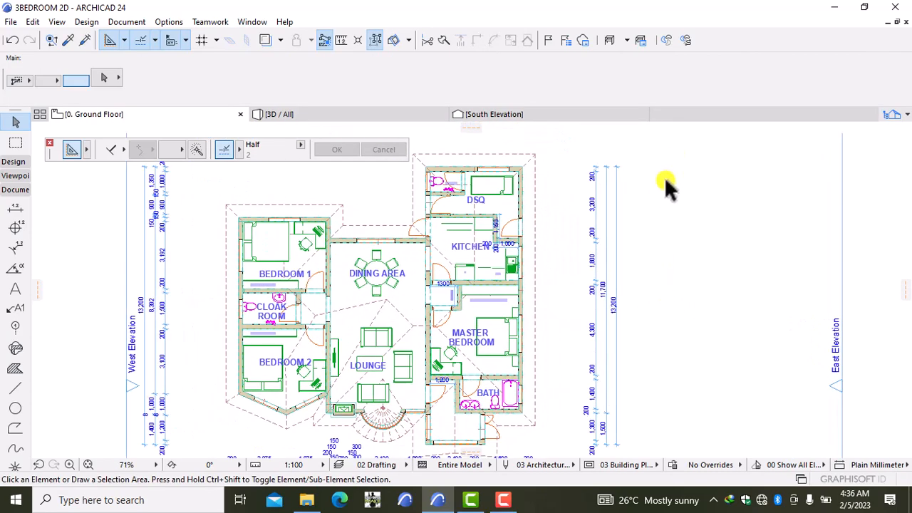
{"action": "left_click", "coordinate": [644, 211]}
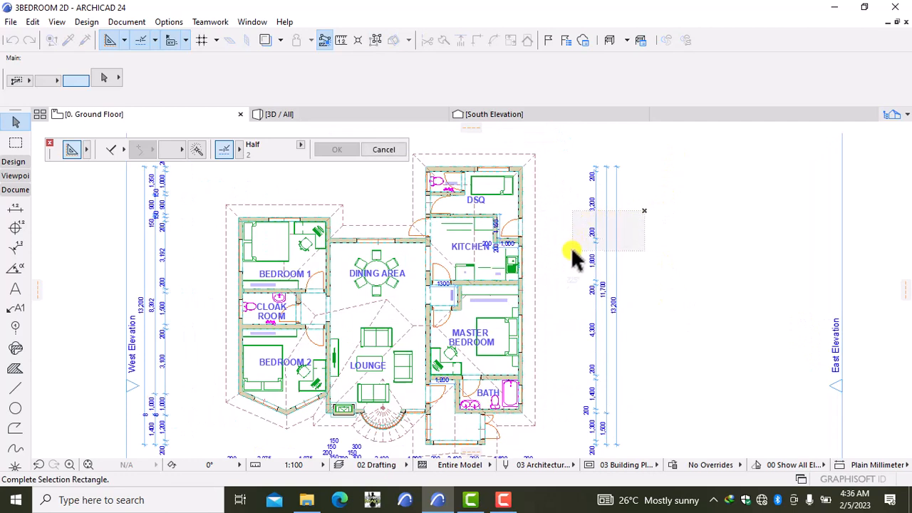
{"action": "left_click", "coordinate": [570, 246]}
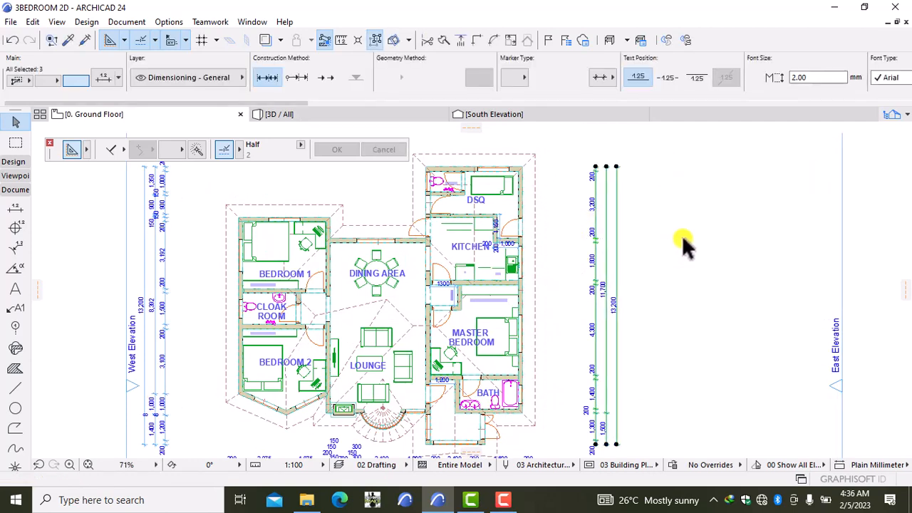
{"action": "key", "text": "ctrl+d"}
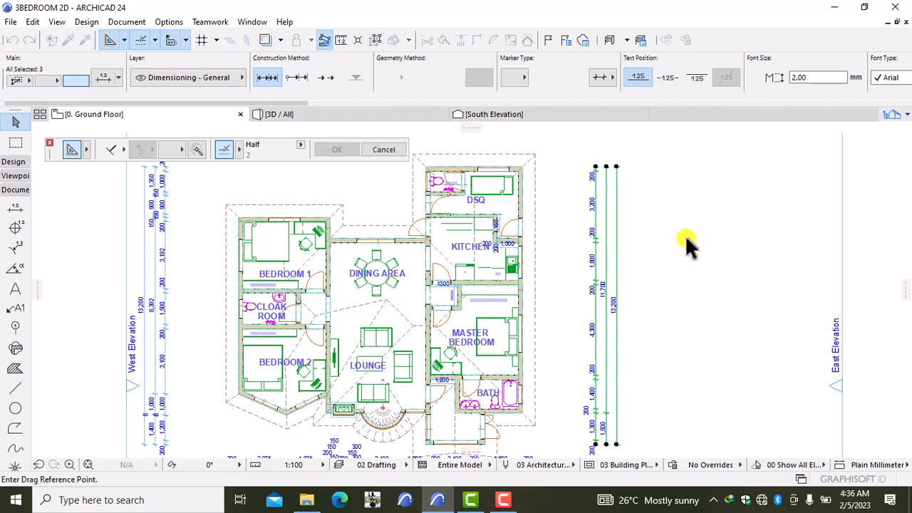
{"action": "left_click", "coordinate": [686, 234]}
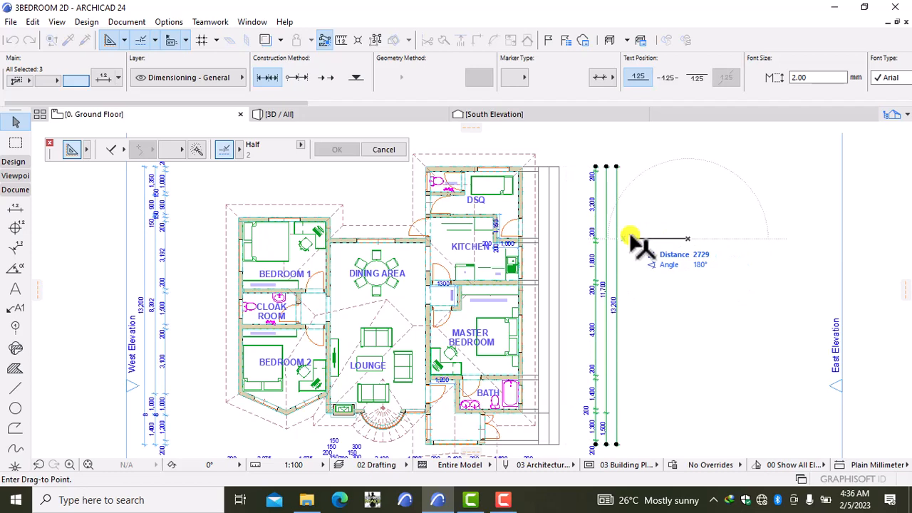
{"action": "left_click", "coordinate": [631, 230]}
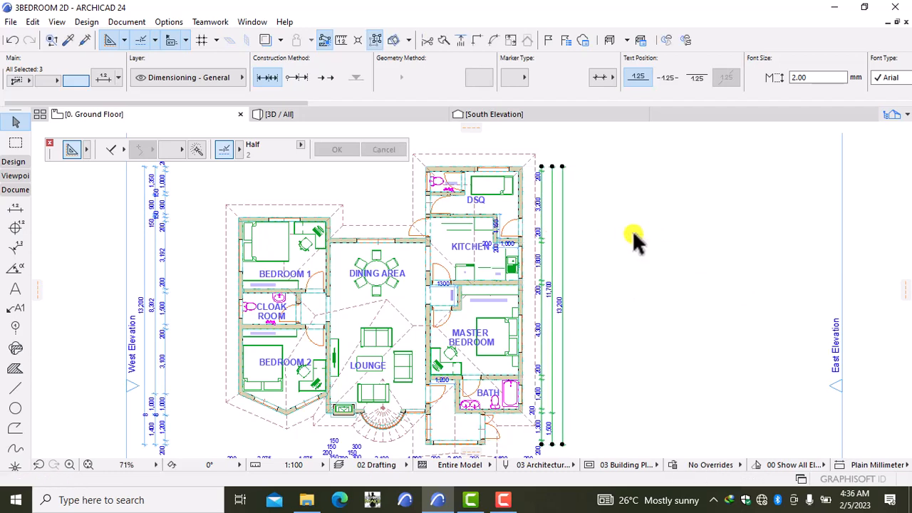
{"action": "key", "text": "Escape"}
Select the three exterior dimension chains on the west side of the plan
{"action": "scroll", "coordinate": [631, 231], "scroll_direction": "down", "scroll_amount": 2}
{"action": "middle_click_drag", "start_coordinate": [636, 246], "coordinate": [748, 239]}
{"action": "scroll", "coordinate": [460, 240], "scroll_direction": "up", "scroll_amount": 3}
{"action": "scroll", "coordinate": [350, 234], "scroll_direction": "up", "scroll_amount": 2}
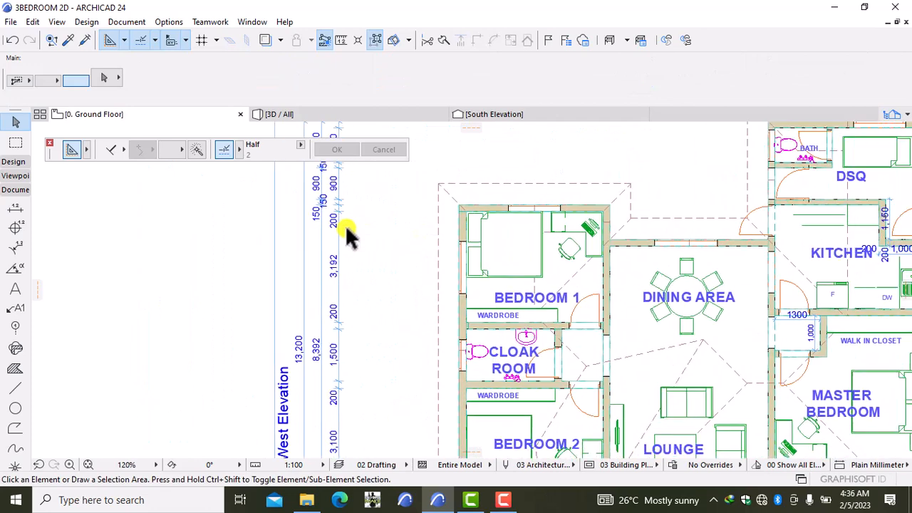
{"action": "middle_click_drag", "start_coordinate": [350, 234], "coordinate": [480, 249]}
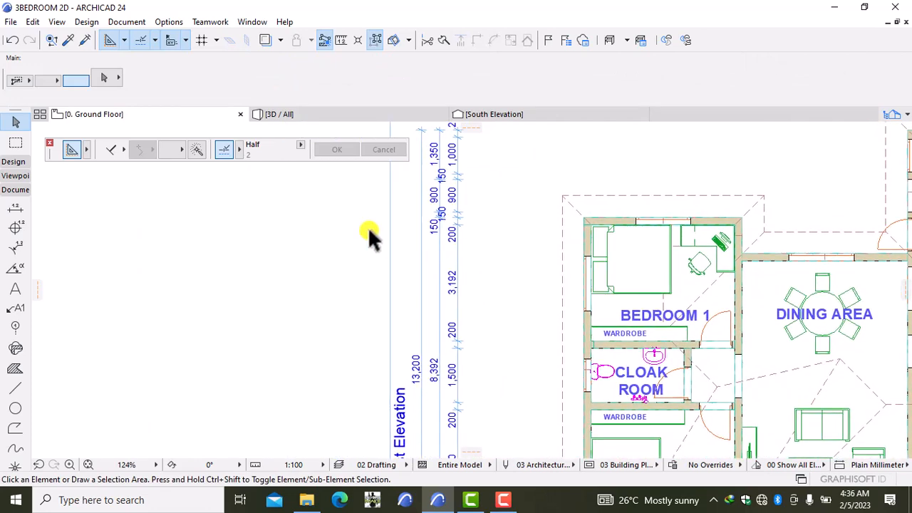
{"action": "left_click", "coordinate": [475, 260]}
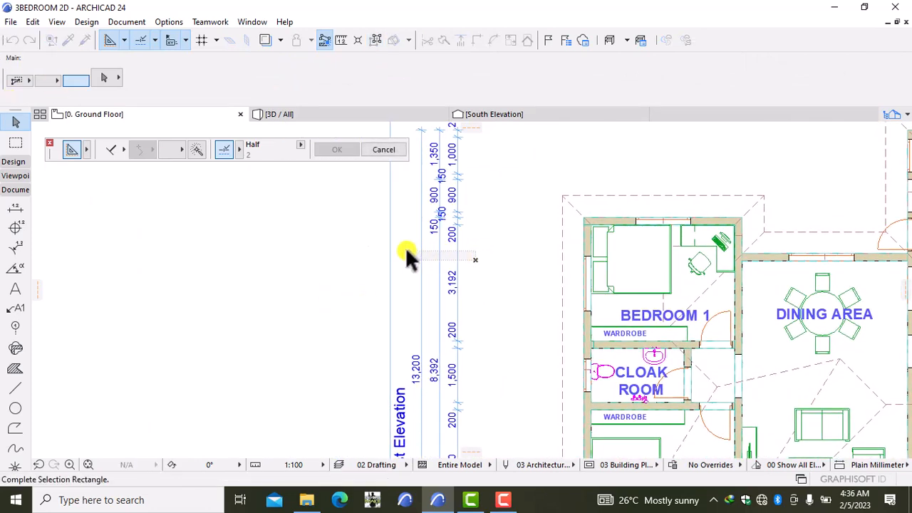
{"action": "left_click", "coordinate": [410, 328]}
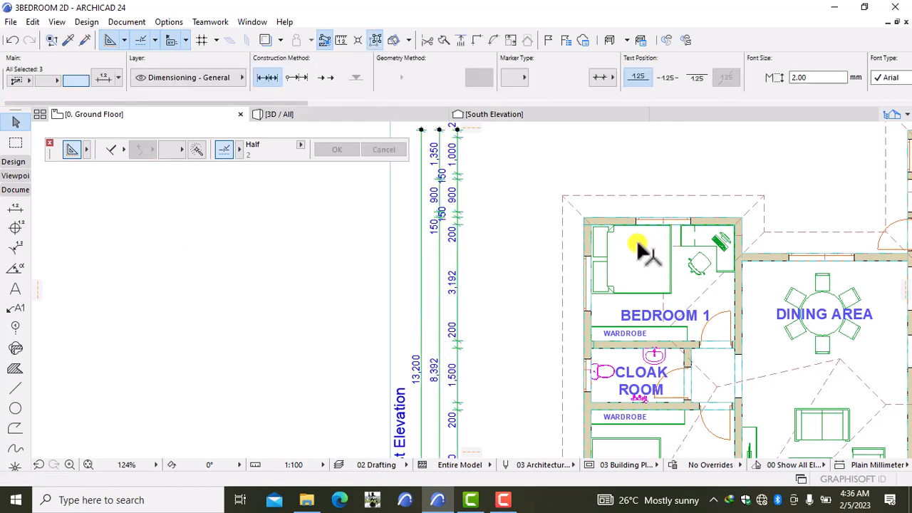
Try moving the selected west dimension chains close against the Bedroom 1 wall, and undo that move
{"action": "key", "text": "ctrl+d"}
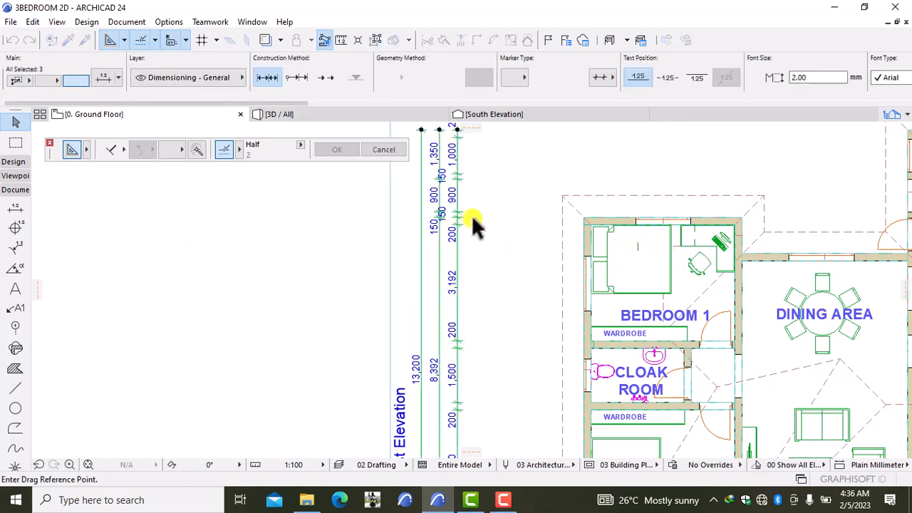
{"action": "left_click", "coordinate": [505, 220]}
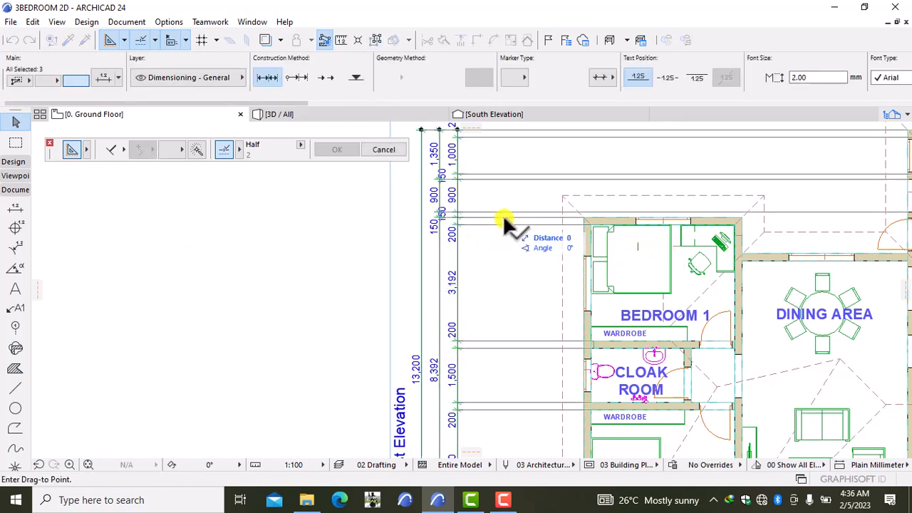
{"action": "left_click", "coordinate": [612, 222]}
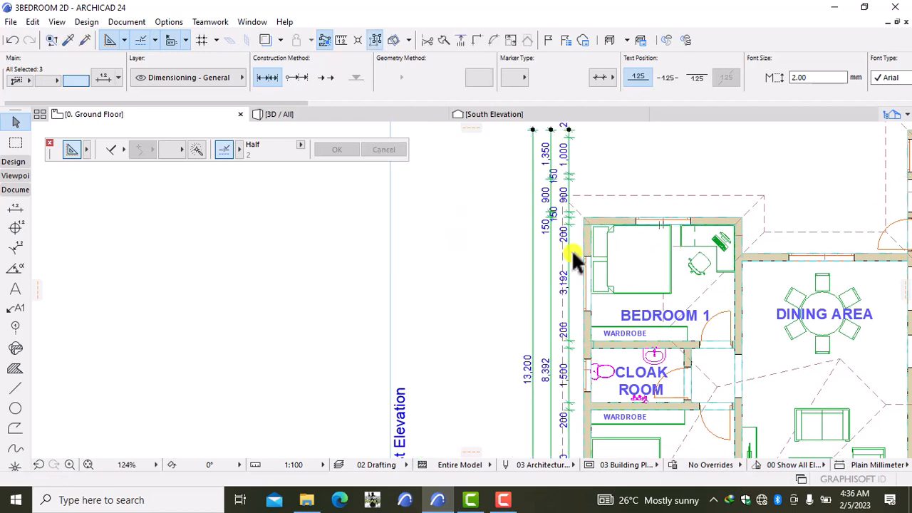
{"action": "left_click", "coordinate": [635, 153]}
{"action": "scroll", "coordinate": [653, 258], "scroll_direction": "down", "scroll_amount": 3}
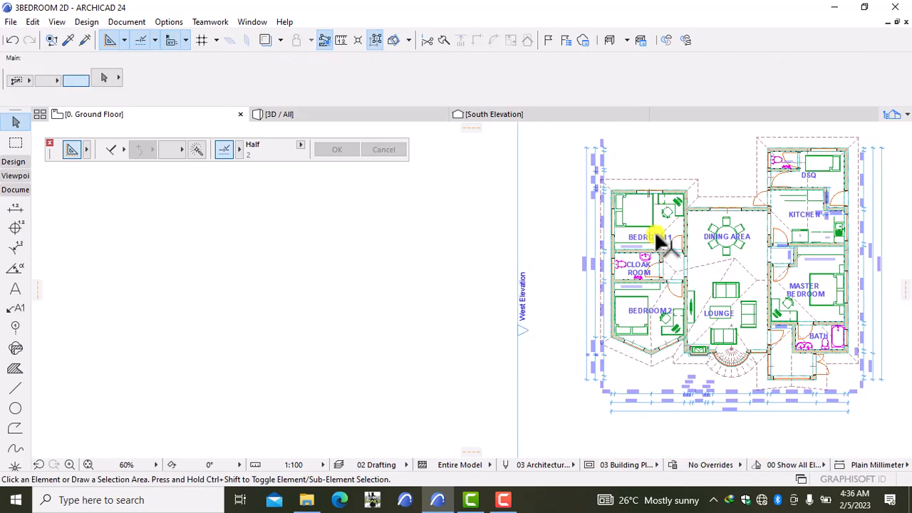
{"action": "scroll", "coordinate": [654, 230], "scroll_direction": "up", "scroll_amount": 2}
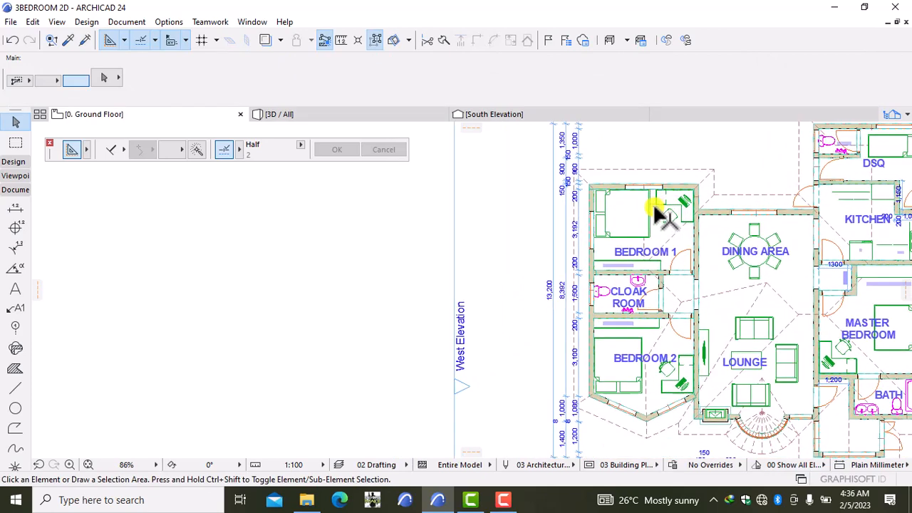
{"action": "left_click", "coordinate": [13, 40]}
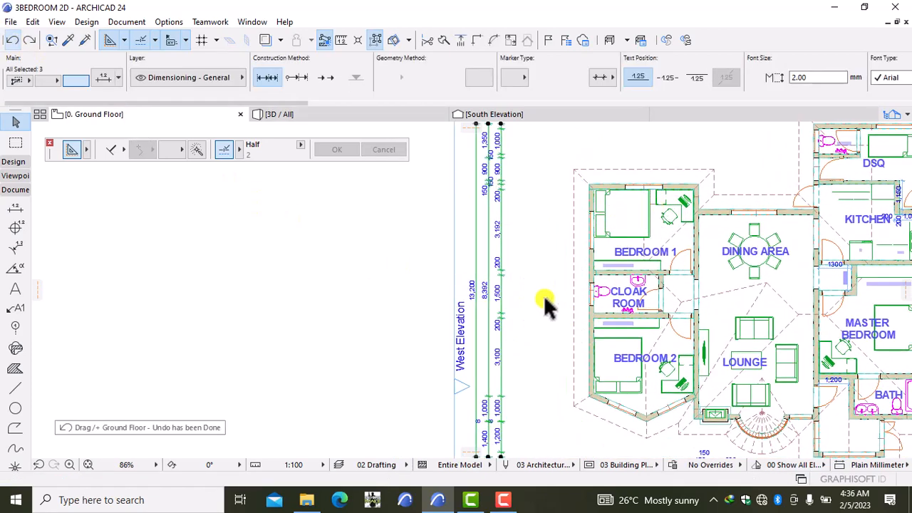
Move the selected west dimension chains toward the house, keeping them just outside the dashed roof outline, and clear the selection
{"action": "key", "text": "ctrl+d"}
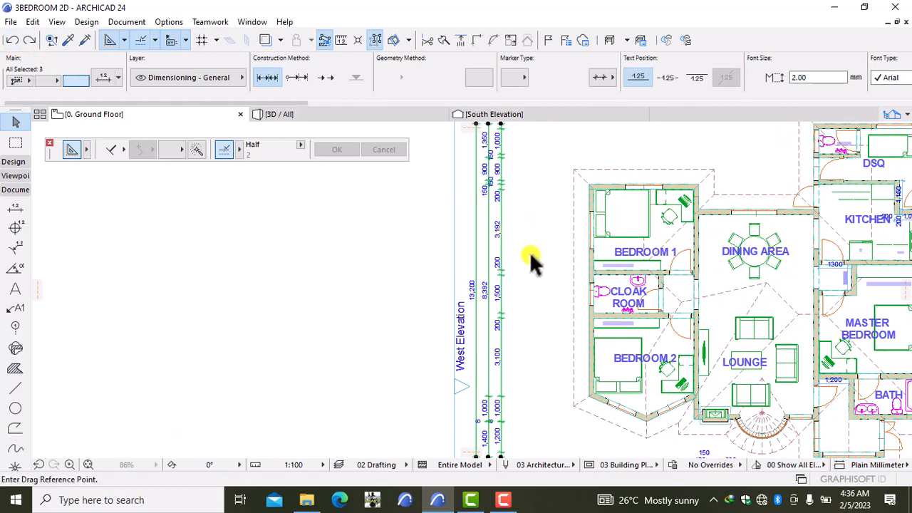
{"action": "left_click", "coordinate": [535, 230]}
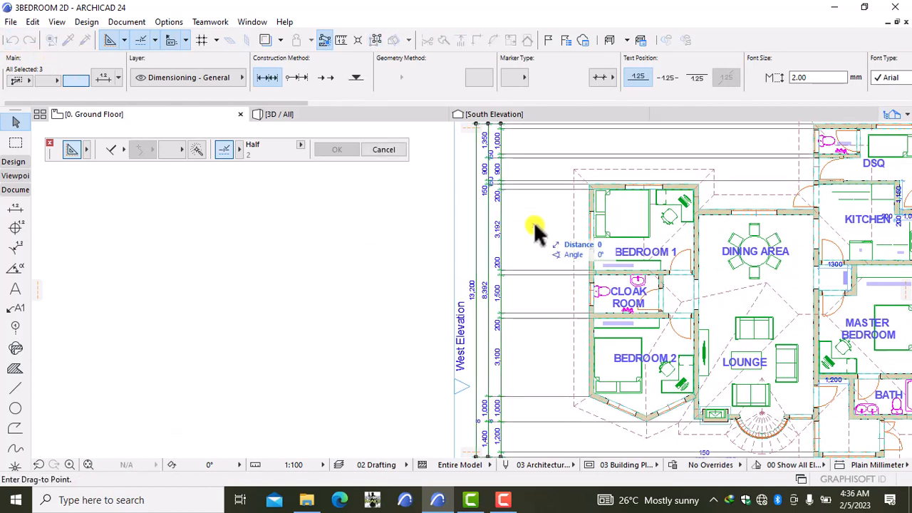
{"action": "left_click", "coordinate": [600, 240]}
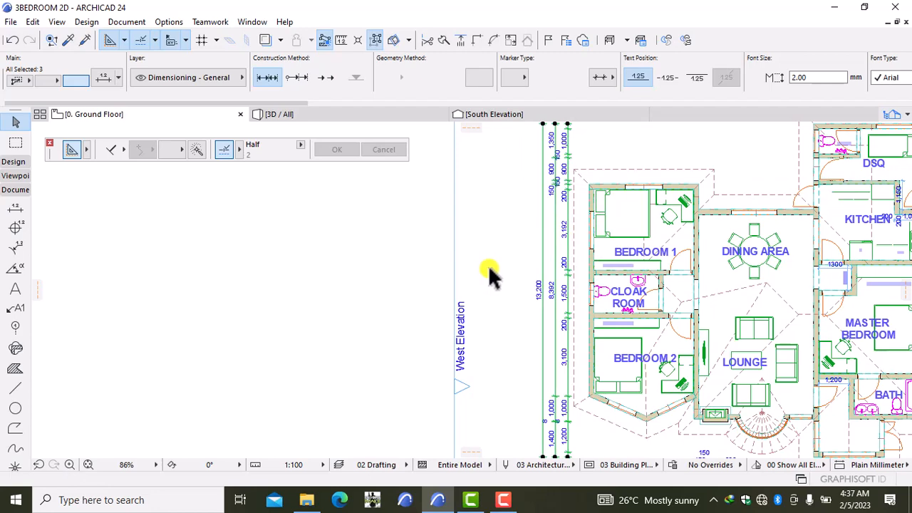
{"action": "key", "text": "Escape"}
Move the three exterior dimension chains on the north side down to just above the DSQ roof outline
{"action": "scroll", "coordinate": [635, 175], "scroll_direction": "down", "scroll_amount": 2}
{"action": "mouse_move", "coordinate": [641, 179]}
{"action": "middle_mouse_down"}
{"action": "mouse_move", "coordinate": [529, 372]}
{"action": "mouse_move", "coordinate": [519, 345]}
{"action": "middle_mouse_up"}
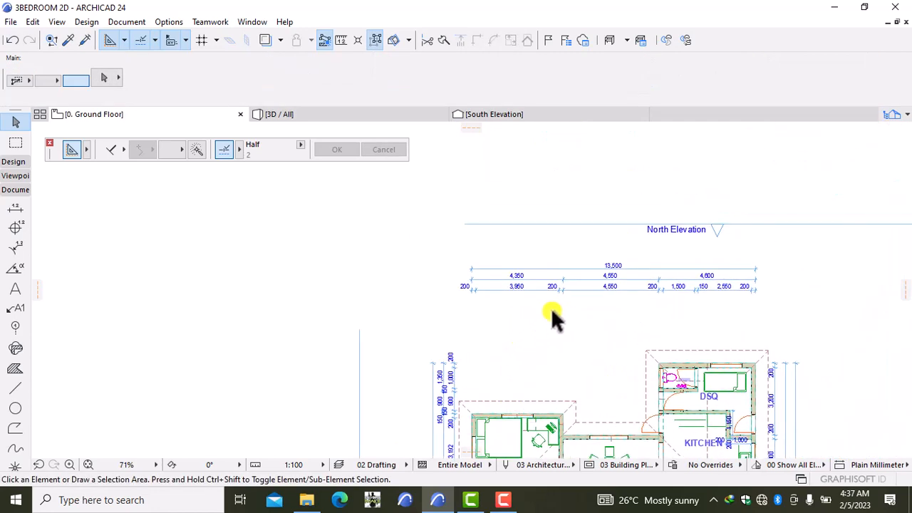
{"action": "left_click", "coordinate": [547, 307]}
{"action": "left_click", "coordinate": [443, 257]}
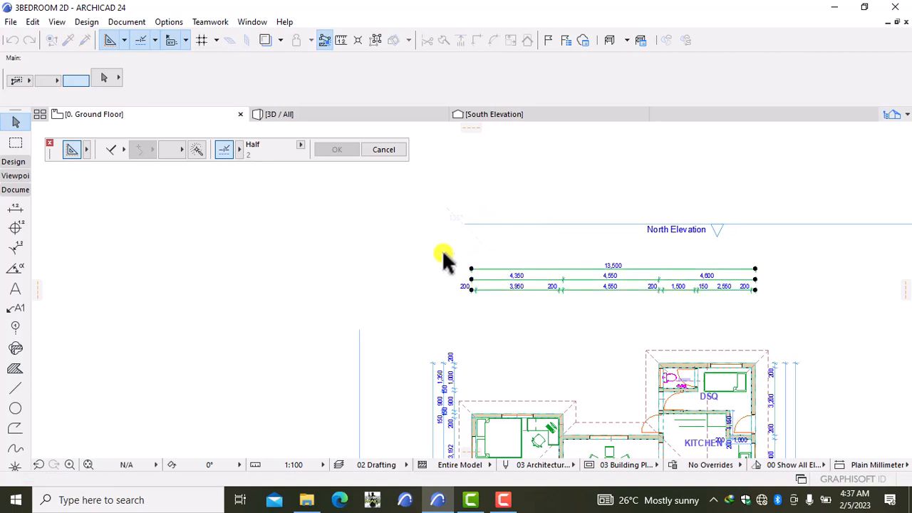
{"action": "left_click", "coordinate": [707, 297]}
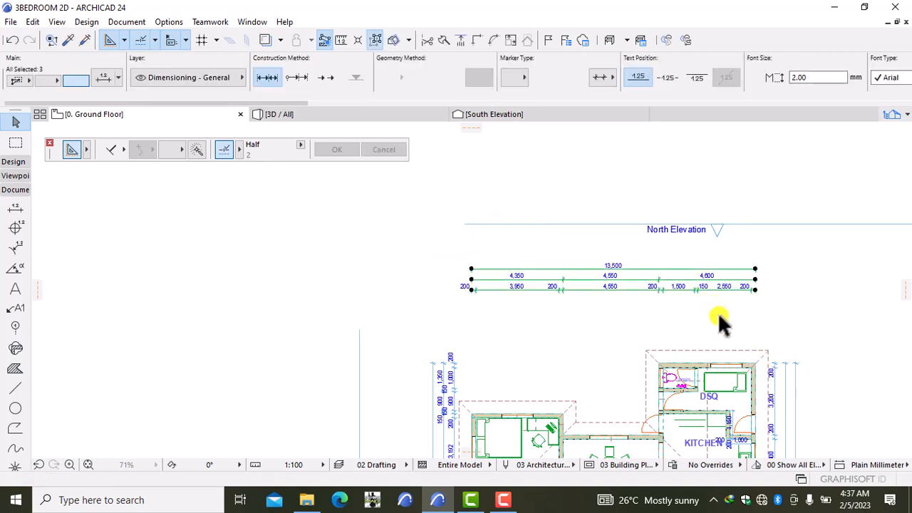
{"action": "left_click", "coordinate": [719, 325]}
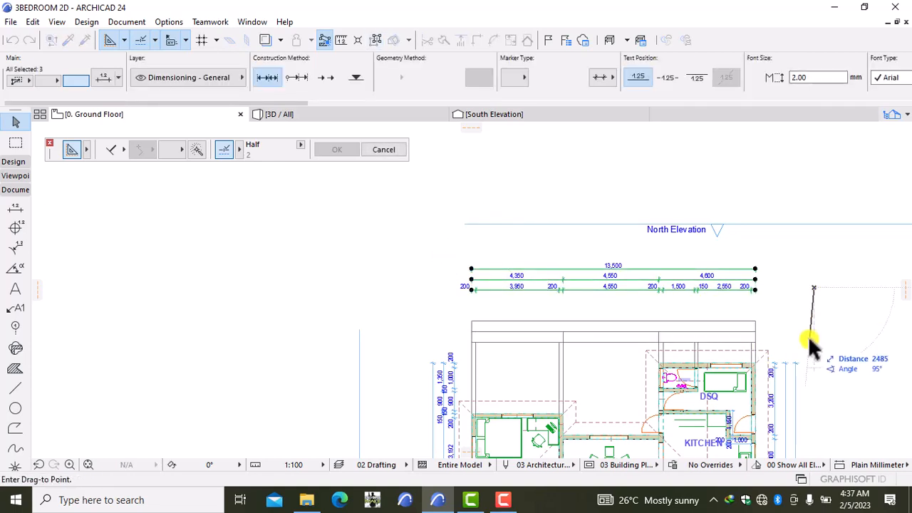
{"action": "left_click", "coordinate": [808, 339]}
{"action": "key", "text": "Escape"}
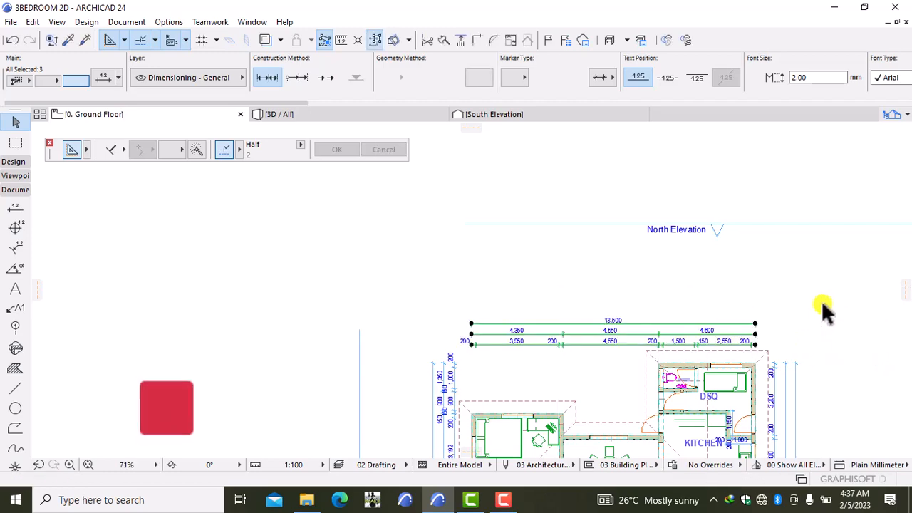
{"action": "scroll", "coordinate": [745, 377], "scroll_direction": "down", "scroll_amount": 3}
{"action": "middle_click_drag", "start_coordinate": [710, 416], "coordinate": [483, 207]}
{"action": "scroll", "coordinate": [486, 267], "scroll_direction": "up", "scroll_amount": 3}
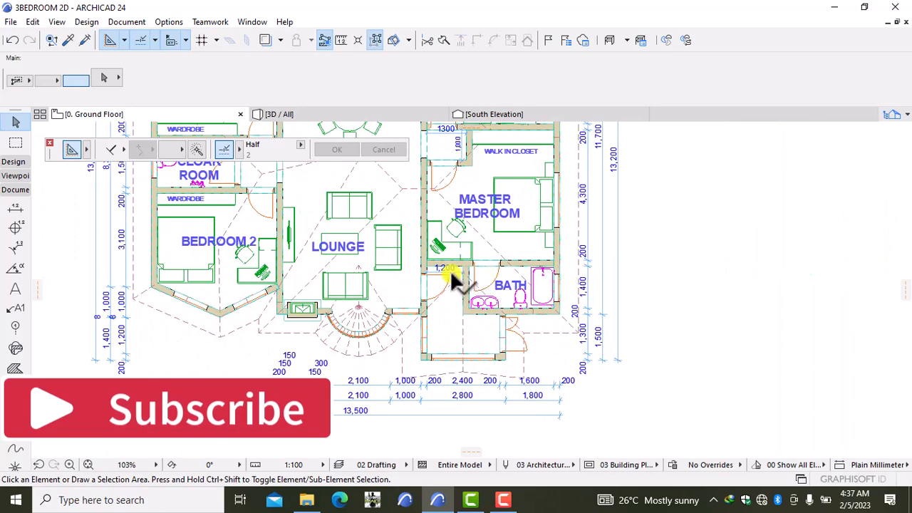
{"action": "middle_click_drag", "start_coordinate": [456, 280], "coordinate": [763, 427]}
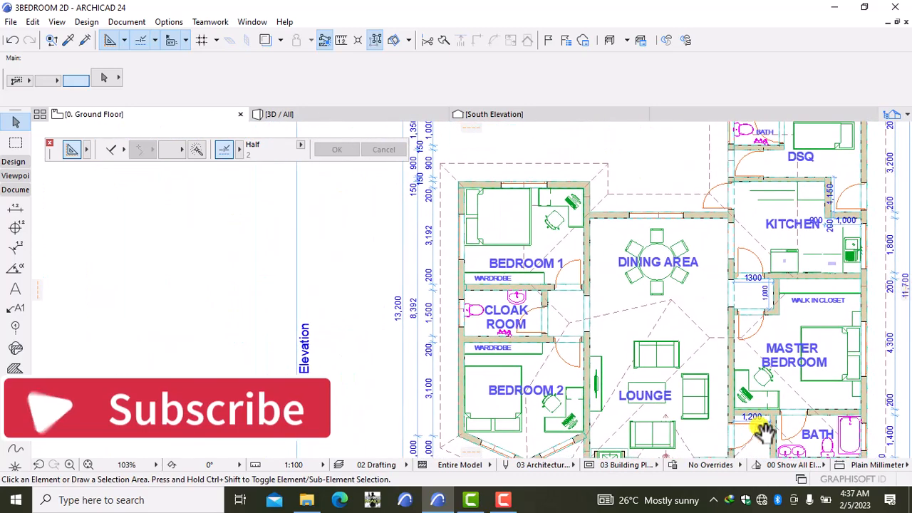
{"action": "scroll", "coordinate": [568, 388], "scroll_direction": "down", "scroll_amount": 2}
{"action": "scroll", "coordinate": [567, 378], "scroll_direction": "down", "scroll_amount": 2}
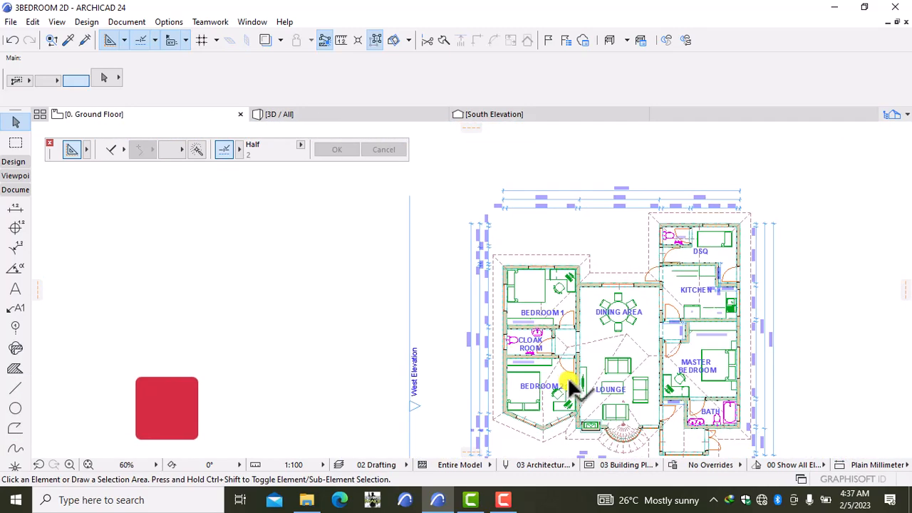
Delete the witness line between the two adjacent 150 mm segments at the fireplace's west side in the innermost south dimension chain
{"action": "middle_click_drag", "start_coordinate": [569, 379], "coordinate": [581, 216]}
{"action": "scroll", "coordinate": [576, 292], "scroll_direction": "up", "scroll_amount": 6}
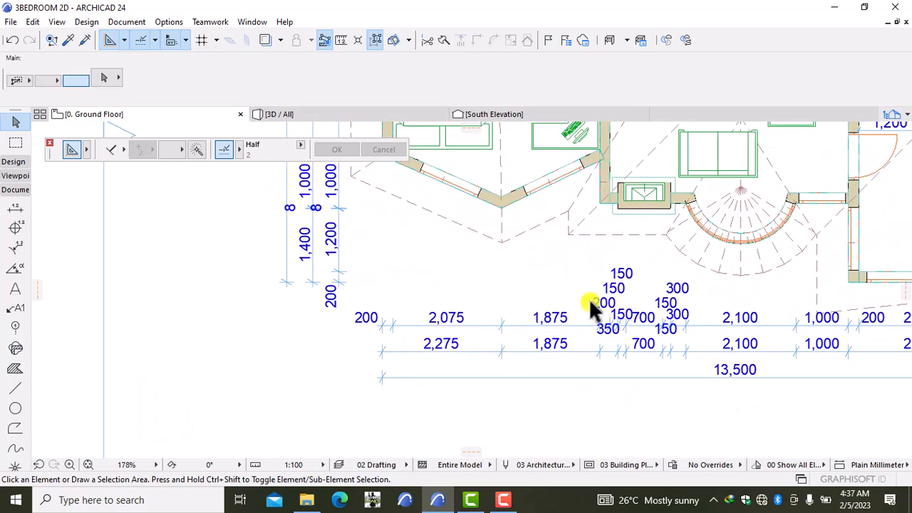
{"action": "scroll", "coordinate": [606, 299], "scroll_direction": "up", "scroll_amount": 2}
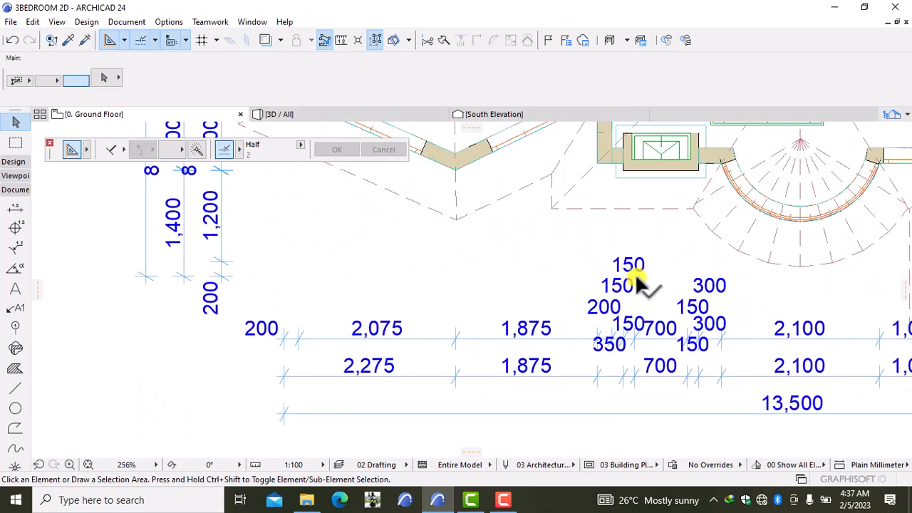
{"action": "scroll", "coordinate": [631, 275], "scroll_direction": "down", "scroll_amount": 3}
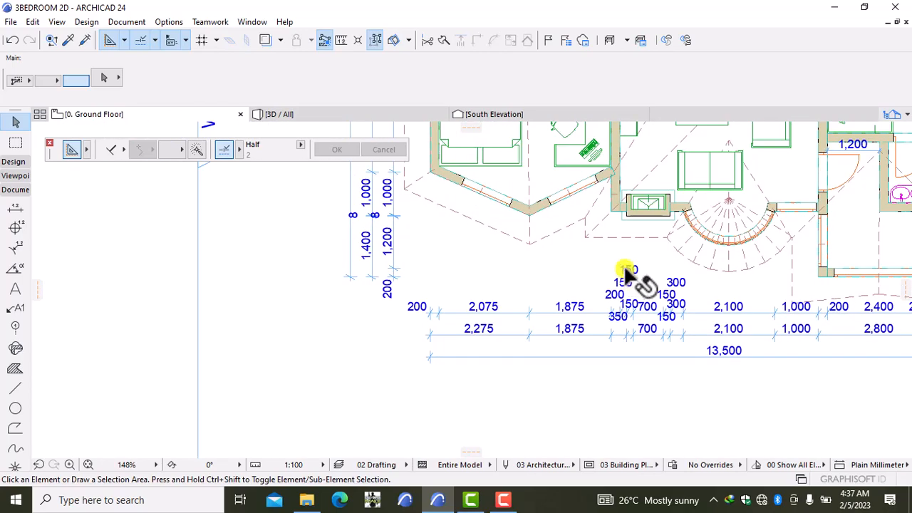
{"action": "scroll", "coordinate": [628, 275], "scroll_direction": "up", "scroll_amount": 1}
{"action": "scroll", "coordinate": [628, 275], "scroll_direction": "up", "scroll_amount": 2}
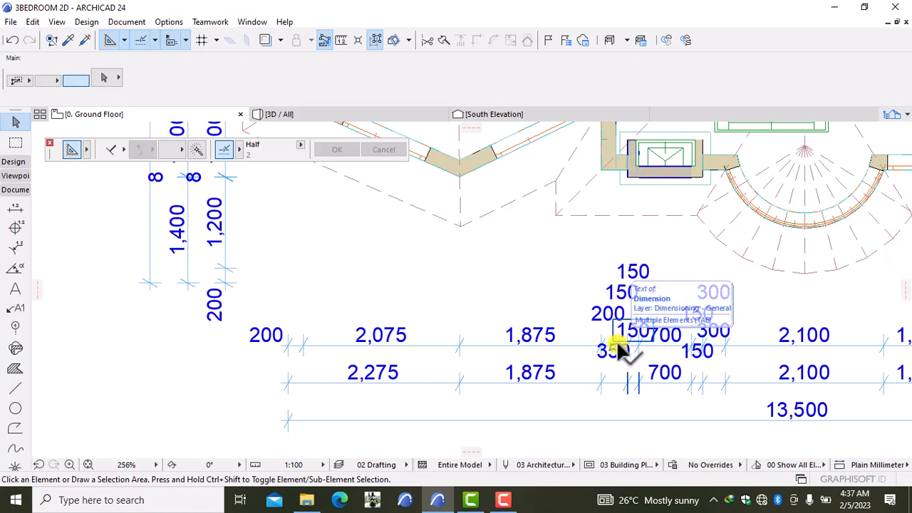
{"action": "scroll", "coordinate": [617, 350], "scroll_direction": "up", "scroll_amount": 8}
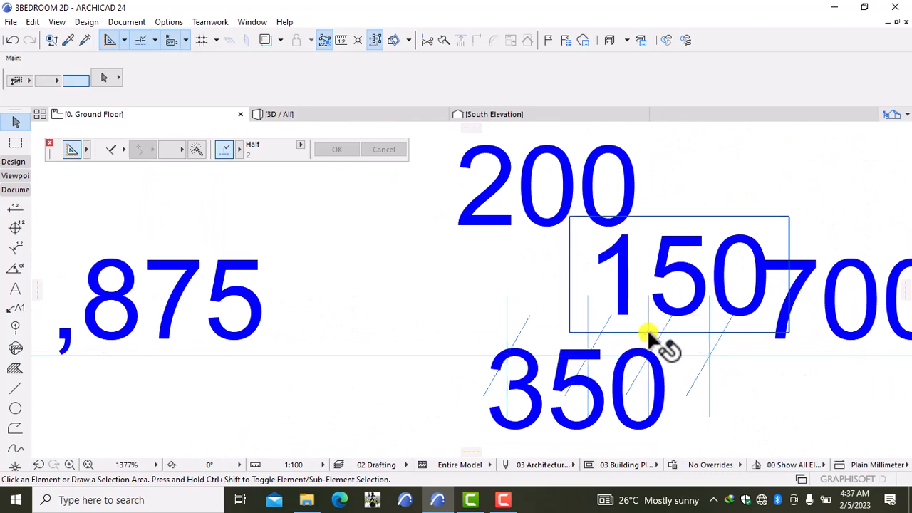
{"action": "scroll", "coordinate": [648, 334], "scroll_direction": "down", "scroll_amount": 2}
{"action": "scroll", "coordinate": [648, 335], "scroll_direction": "down", "scroll_amount": 10}
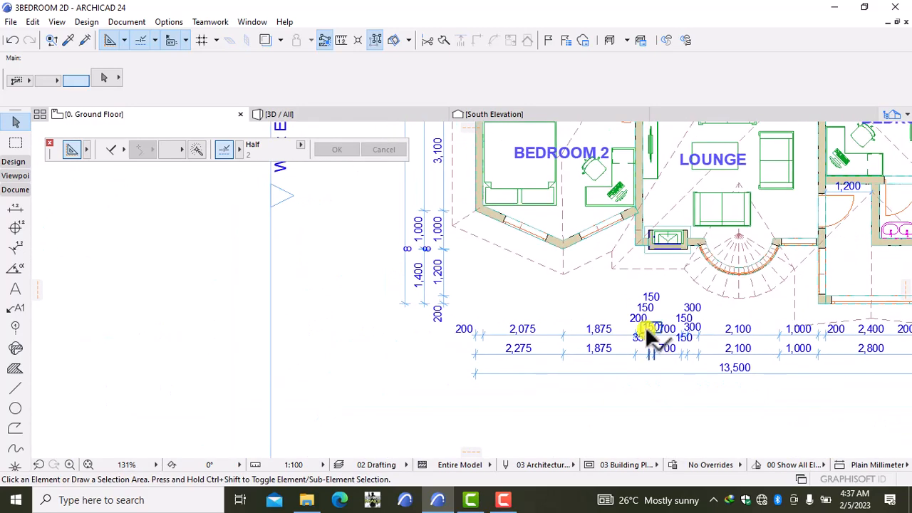
{"action": "scroll", "coordinate": [644, 327], "scroll_direction": "up", "scroll_amount": 3}
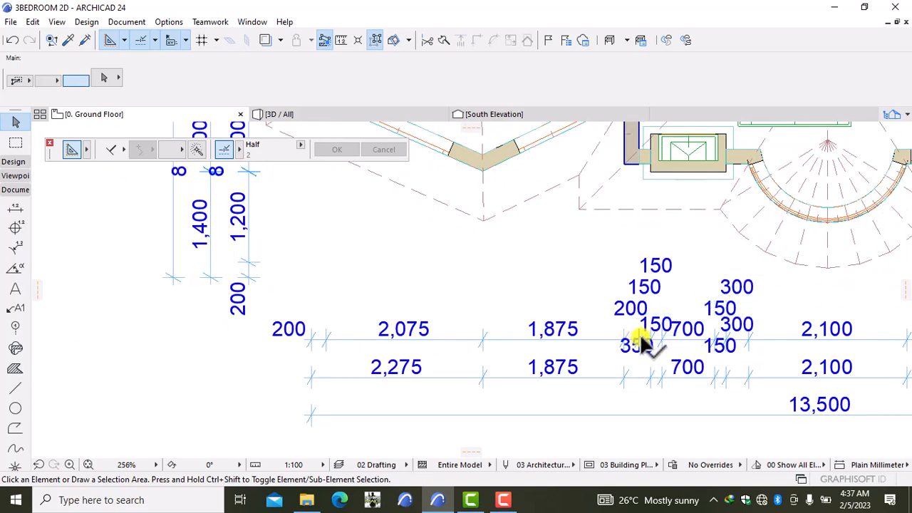
{"action": "left_click", "coordinate": [646, 343]}
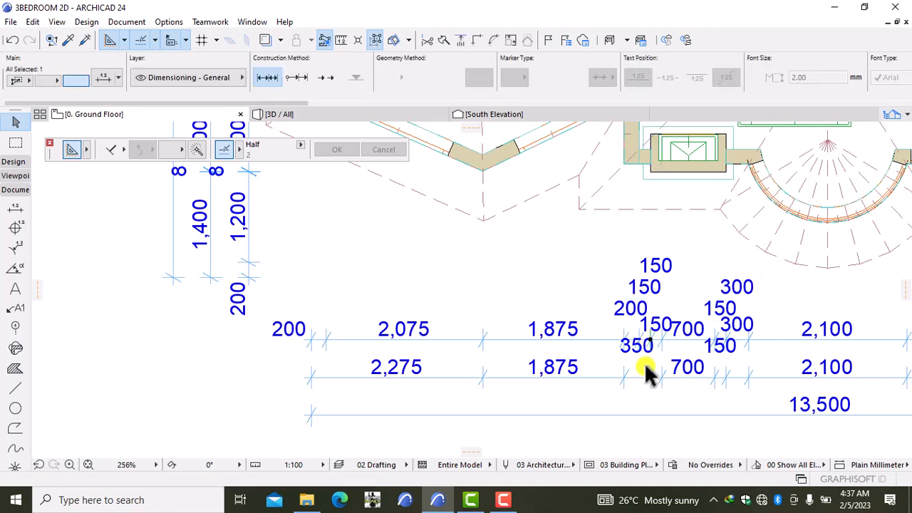
{"action": "key", "text": "Delete"}
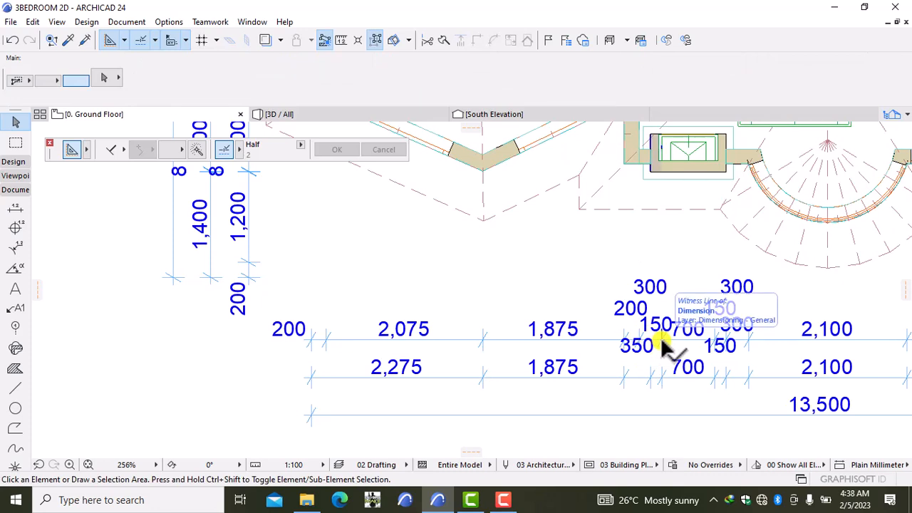
Delete the witness line separating the 300 mm and 700 mm segments below the fireplace in the innermost south dimension chain
{"action": "left_click", "coordinate": [658, 338]}
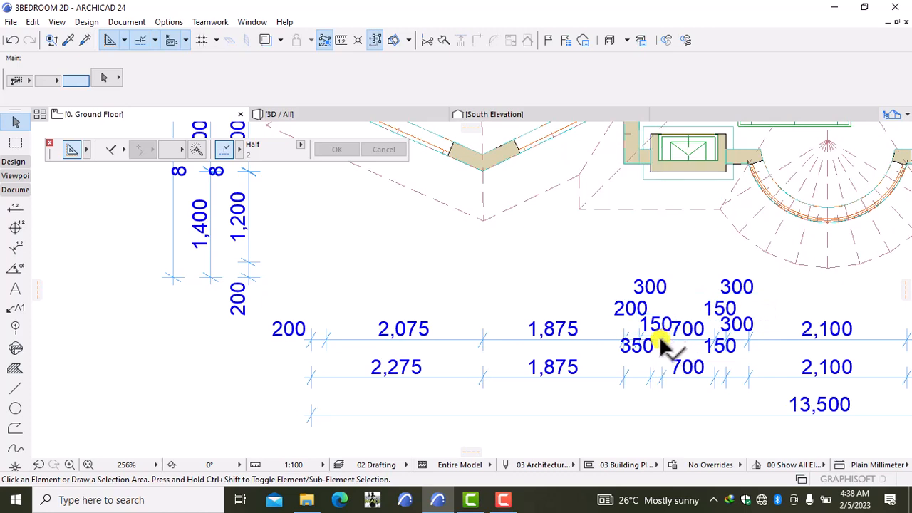
{"action": "left_click", "coordinate": [661, 345]}
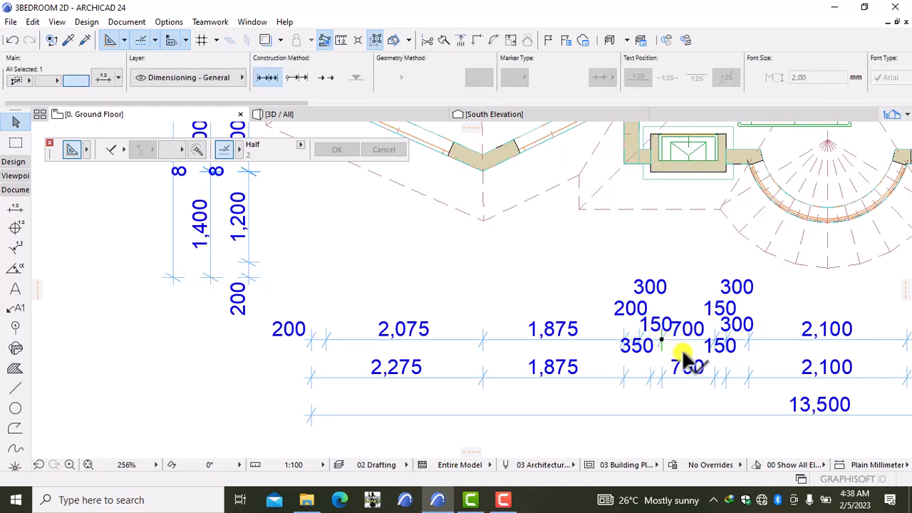
{"action": "key", "text": "Delete"}
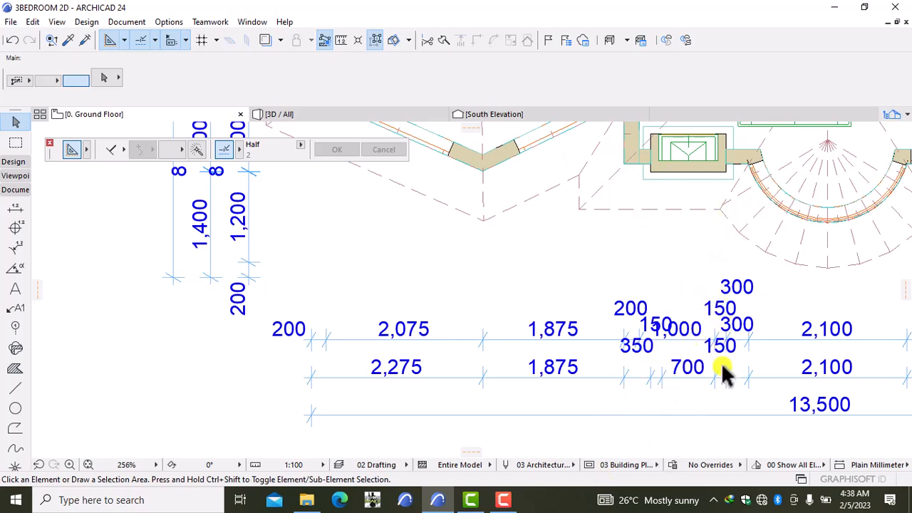
{"action": "left_click", "coordinate": [669, 379]}
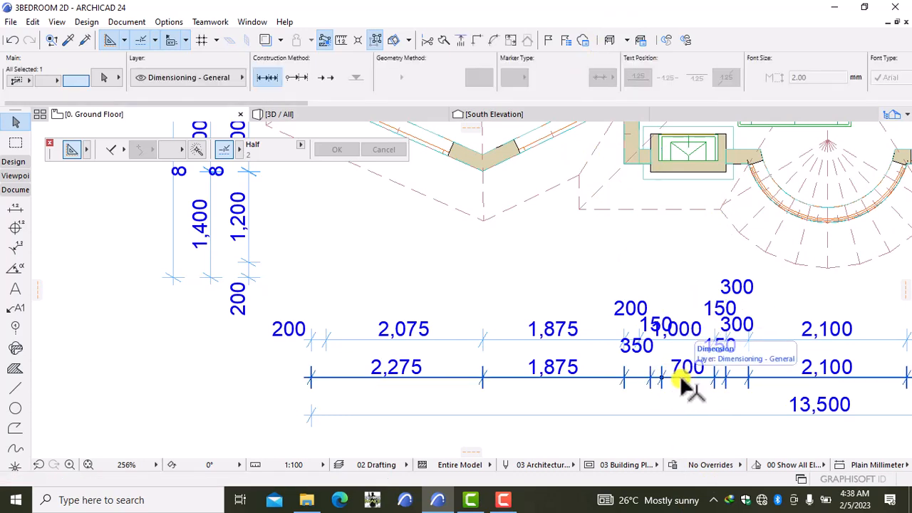
{"action": "left_click", "coordinate": [691, 397]}
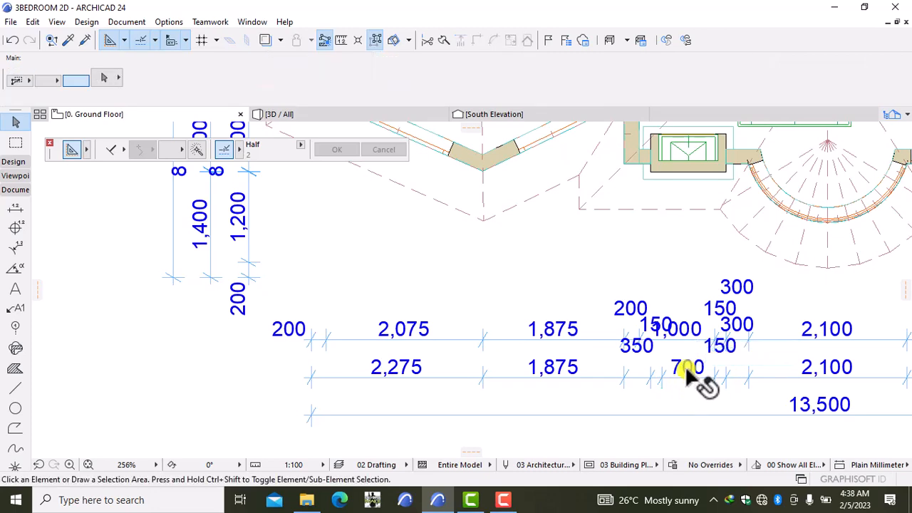
Move the middle south chain's 150 mm text that overlaps the 1,000 text down beside its own dimension line and clear the selection
{"action": "scroll", "coordinate": [678, 324], "scroll_direction": "up", "scroll_amount": 1}
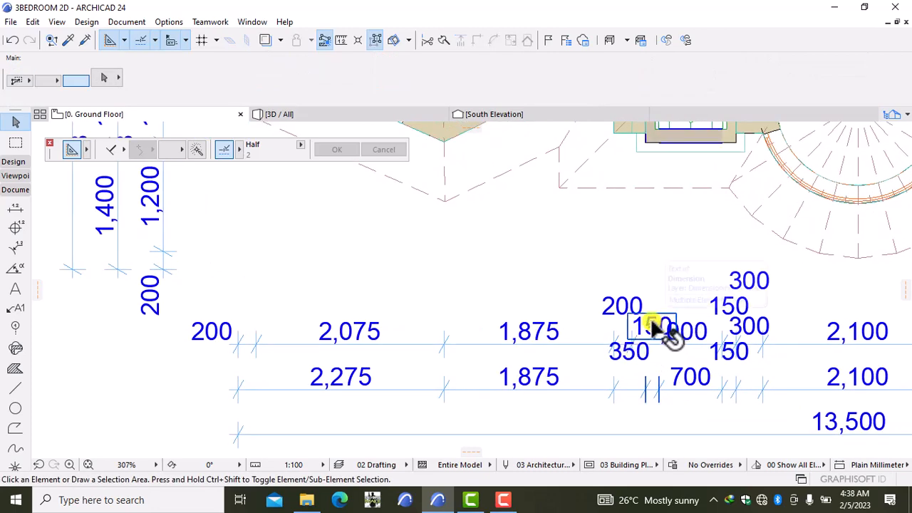
{"action": "left_click", "coordinate": [651, 325]}
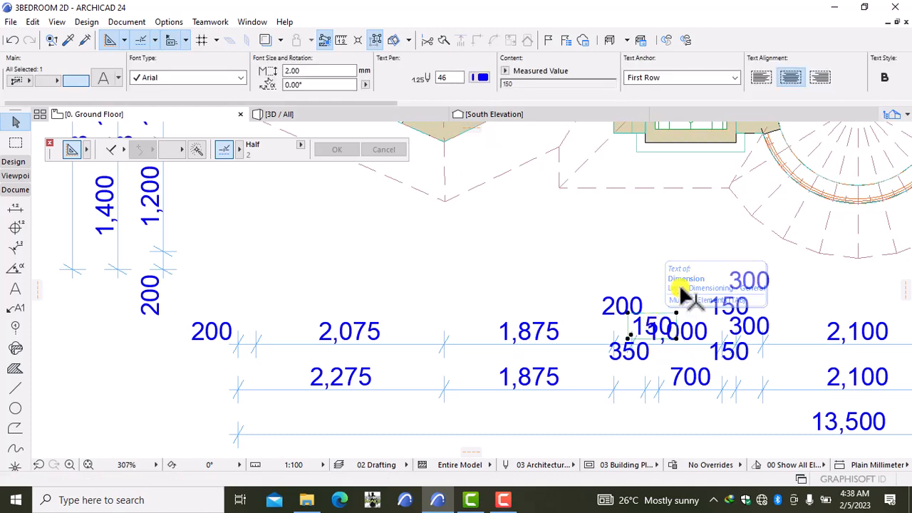
{"action": "key", "text": "ctrl+d"}
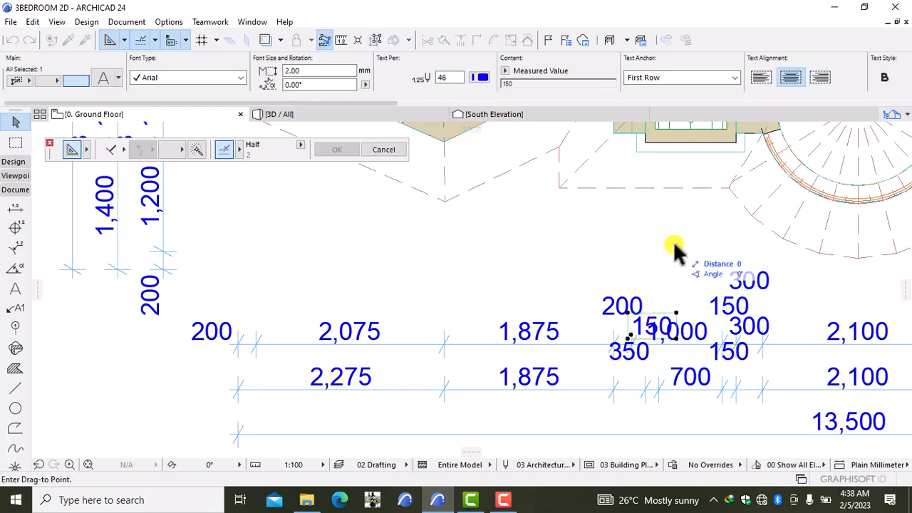
{"action": "left_click", "coordinate": [656, 299]}
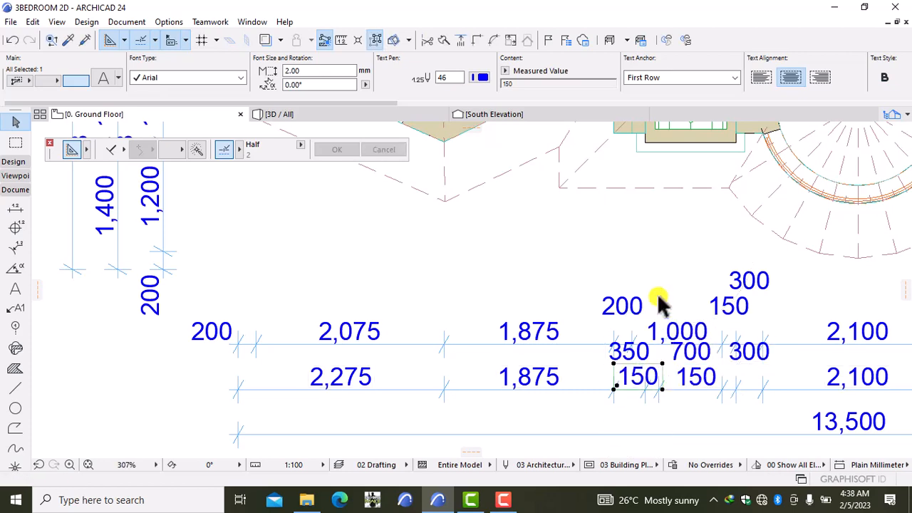
{"action": "left_click", "coordinate": [668, 420]}
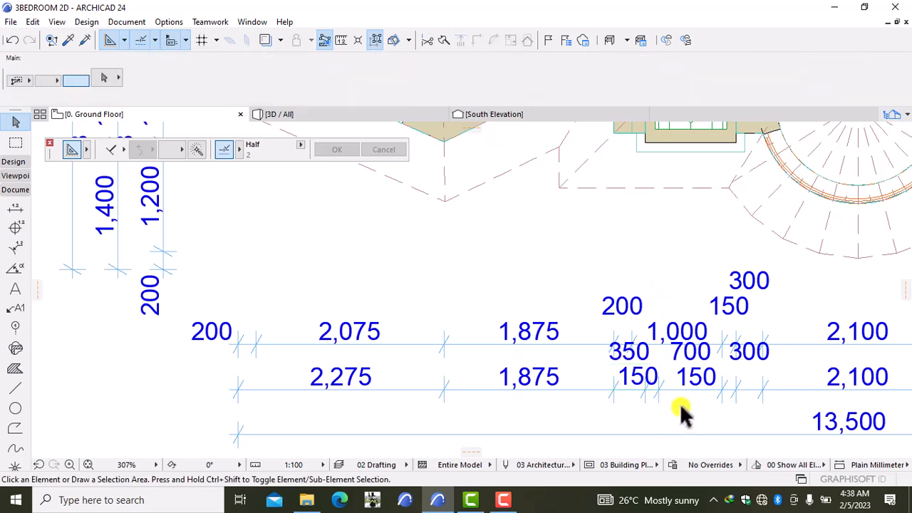
{"action": "left_click", "coordinate": [641, 374]}
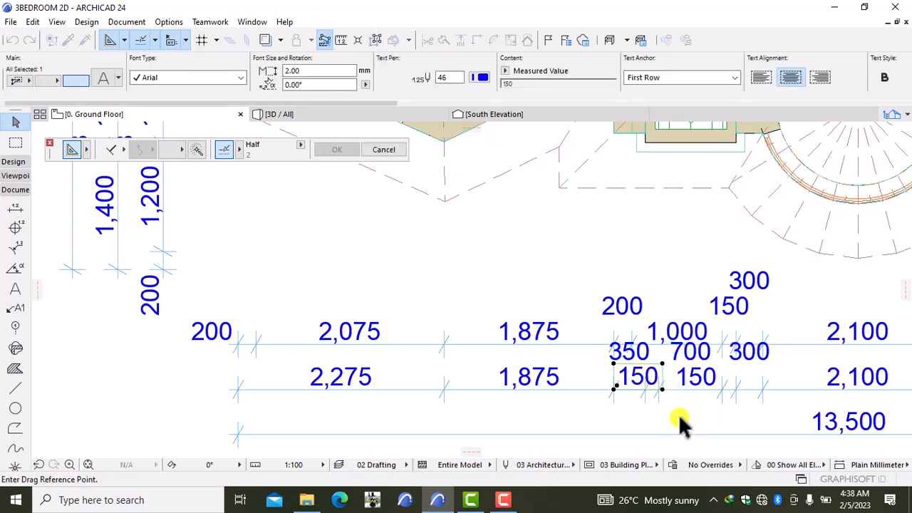
{"action": "left_click", "coordinate": [679, 417]}
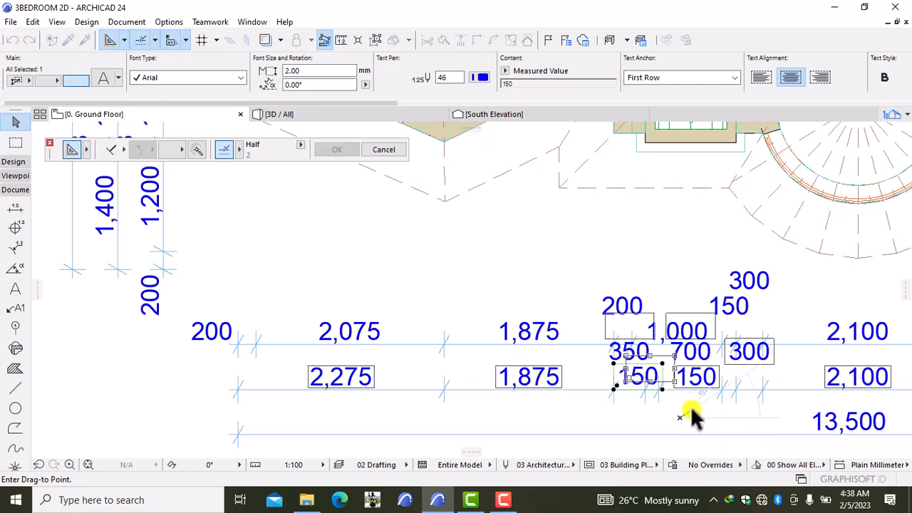
{"action": "left_click", "coordinate": [625, 388]}
Examine the crowded south dimension texts below the fireplace and the small west dimensions beside Bedroom 2's bay
{"action": "scroll", "coordinate": [625, 387], "scroll_direction": "down", "scroll_amount": 5}
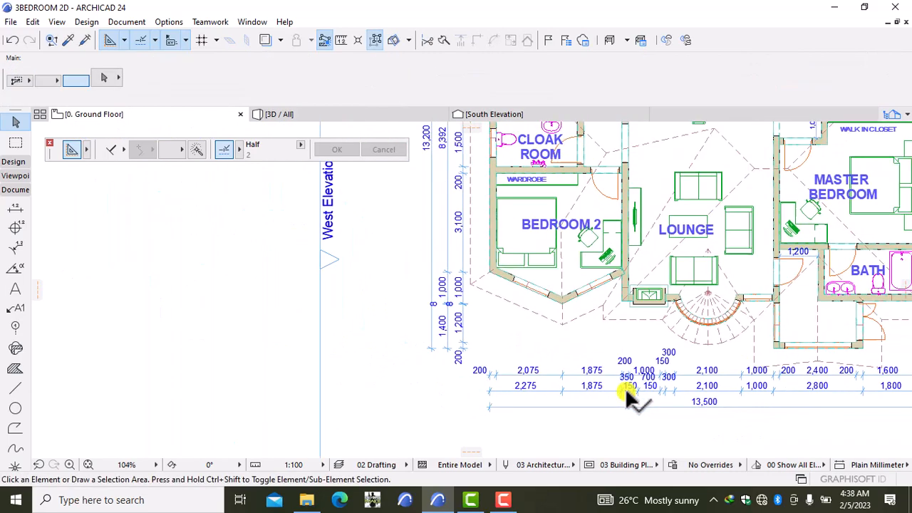
{"action": "scroll", "coordinate": [627, 386], "scroll_direction": "down", "scroll_amount": 5}
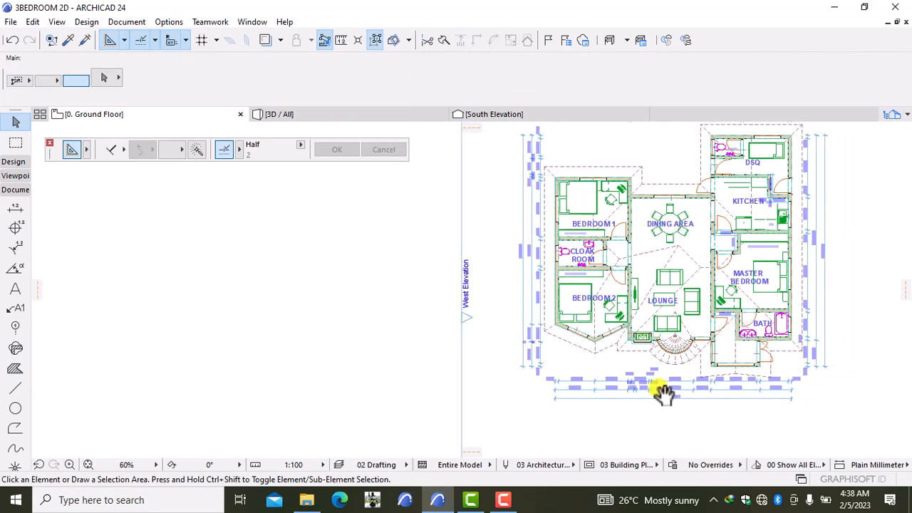
{"action": "middle_click_drag", "start_coordinate": [662, 390], "coordinate": [549, 387]}
{"action": "scroll", "coordinate": [538, 383], "scroll_direction": "up", "scroll_amount": 10}
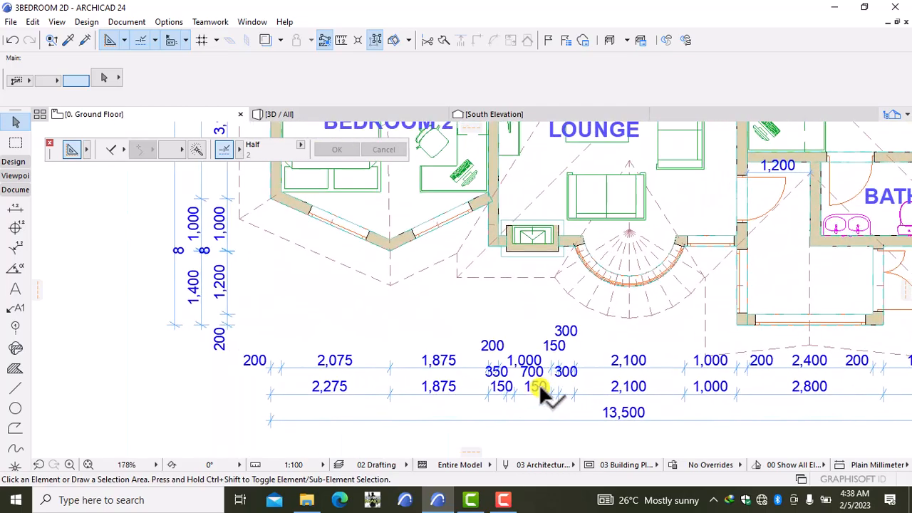
{"action": "scroll", "coordinate": [539, 384], "scroll_direction": "up", "scroll_amount": 7}
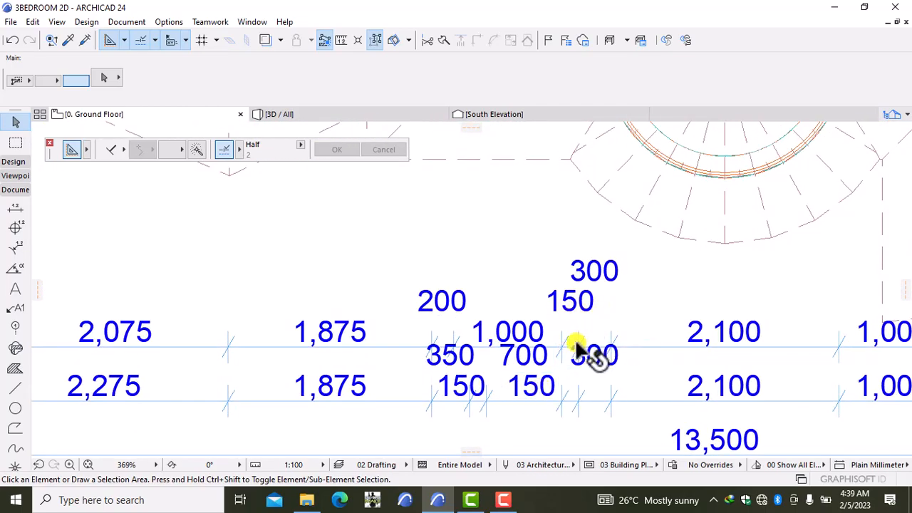
{"action": "scroll", "coordinate": [574, 340], "scroll_direction": "down", "scroll_amount": 10}
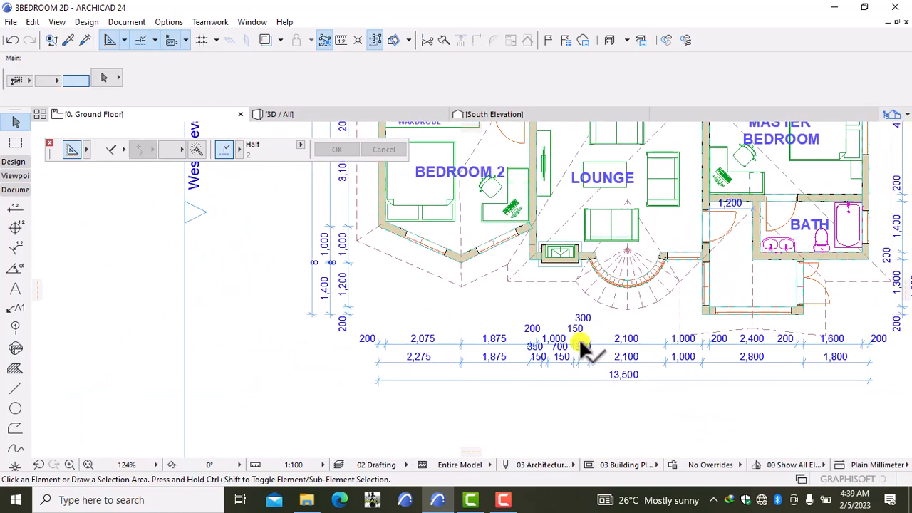
{"action": "scroll", "coordinate": [336, 273], "scroll_direction": "up", "scroll_amount": 3}
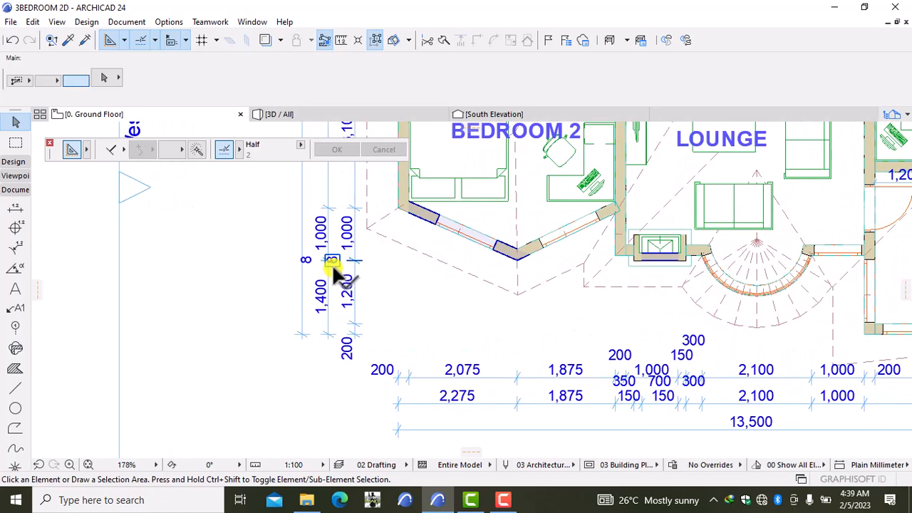
{"action": "scroll", "coordinate": [333, 265], "scroll_direction": "up", "scroll_amount": 3}
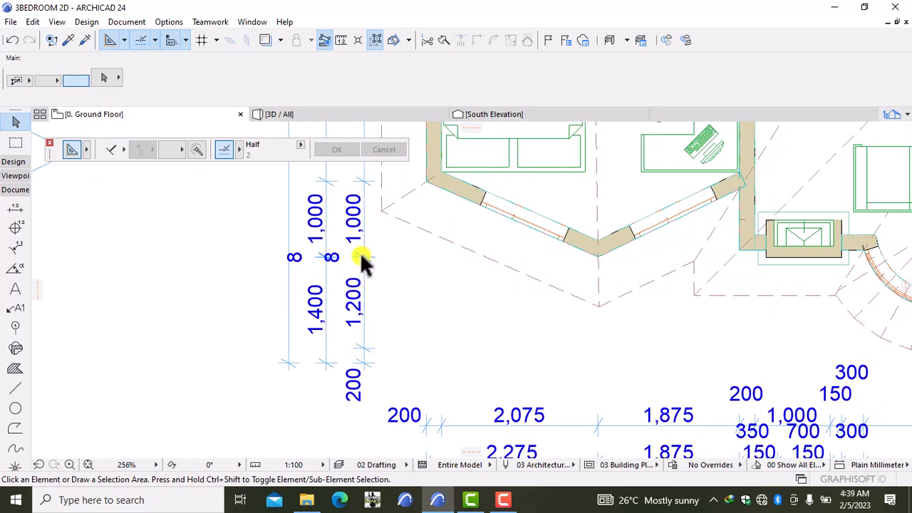
Review the dimensioned ground floor plan as a whole, checking the interior dimensions and the exterior chains around the house
{"action": "scroll", "coordinate": [360, 252], "scroll_direction": "down", "scroll_amount": 8}
{"action": "scroll", "coordinate": [465, 274], "scroll_direction": "up", "scroll_amount": 3}
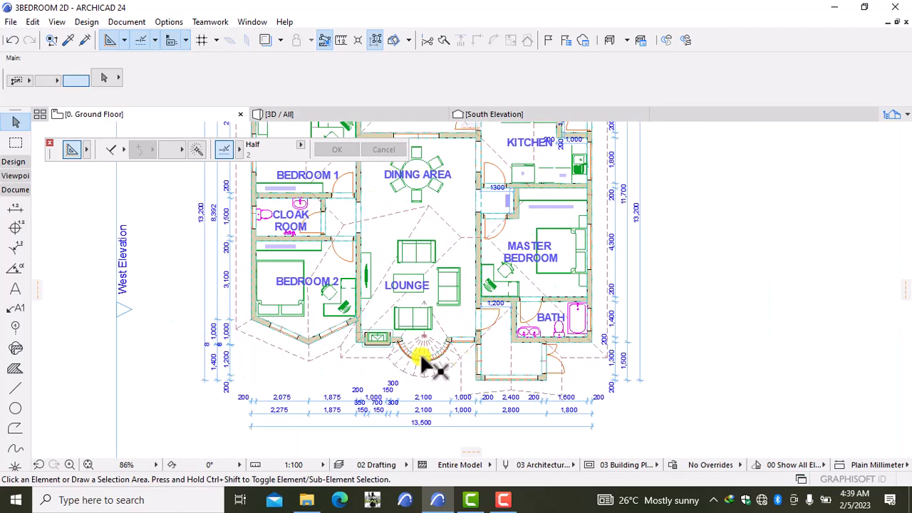
{"action": "scroll", "coordinate": [426, 365], "scroll_direction": "up", "scroll_amount": 1}
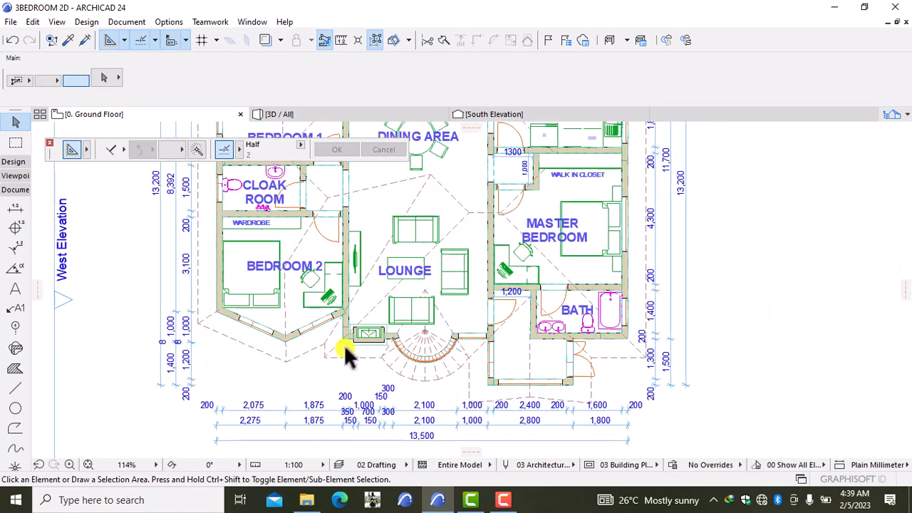
{"action": "scroll", "coordinate": [344, 354], "scroll_direction": "up", "scroll_amount": 1}
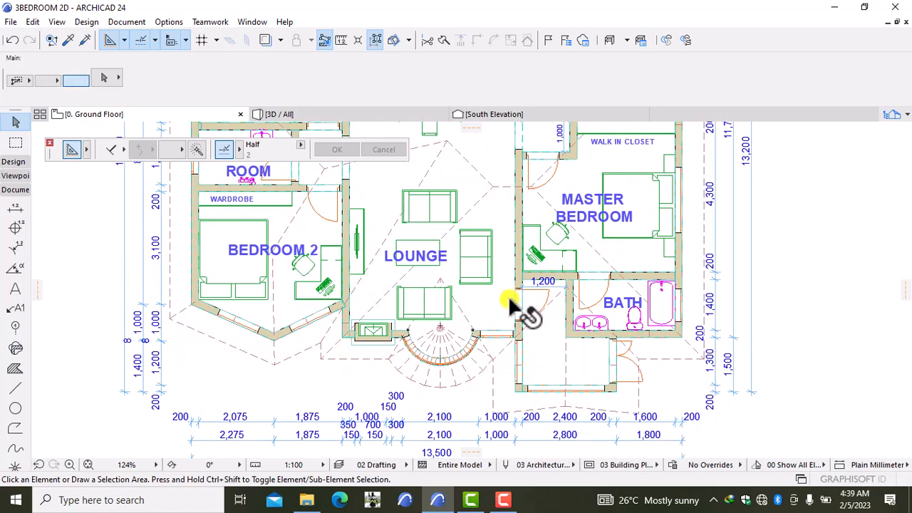
{"action": "scroll", "coordinate": [495, 382], "scroll_direction": "down", "scroll_amount": 2}
{"action": "scroll", "coordinate": [604, 292], "scroll_direction": "down", "scroll_amount": 1}
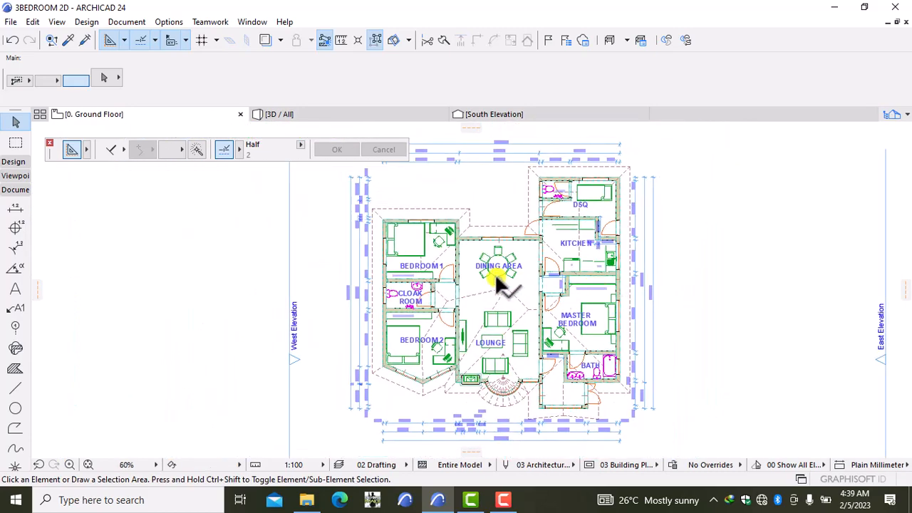
{"action": "scroll", "coordinate": [452, 346], "scroll_direction": "up", "scroll_amount": 2}
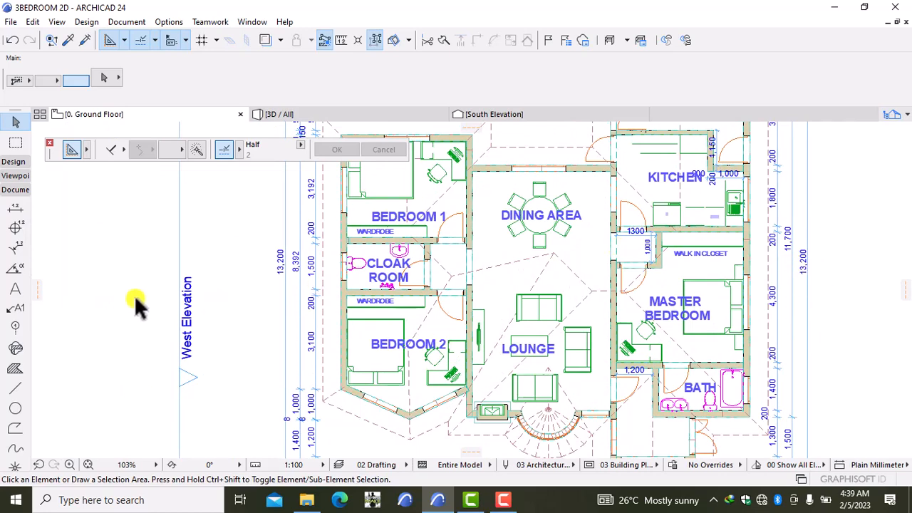
{"action": "scroll", "coordinate": [637, 264], "scroll_direction": "down", "scroll_amount": 3}
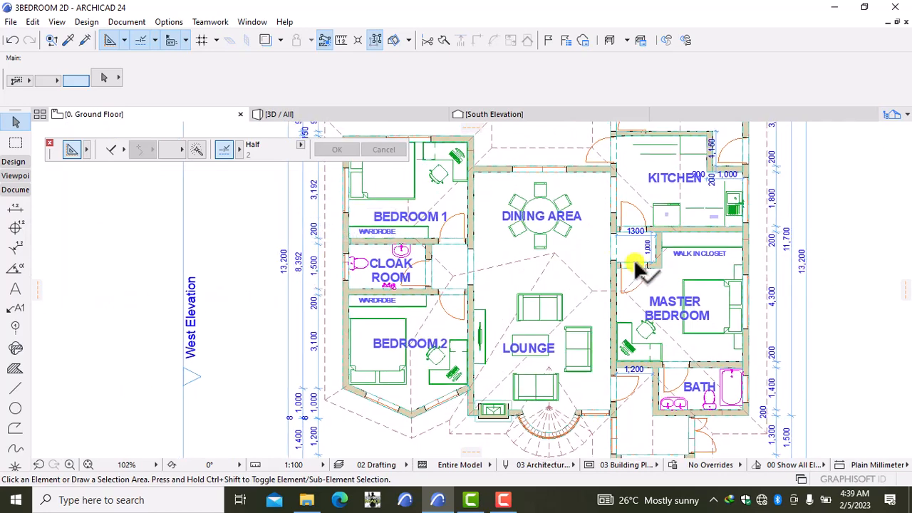
{"action": "middle_click_drag", "start_coordinate": [574, 392], "coordinate": [574, 342]}
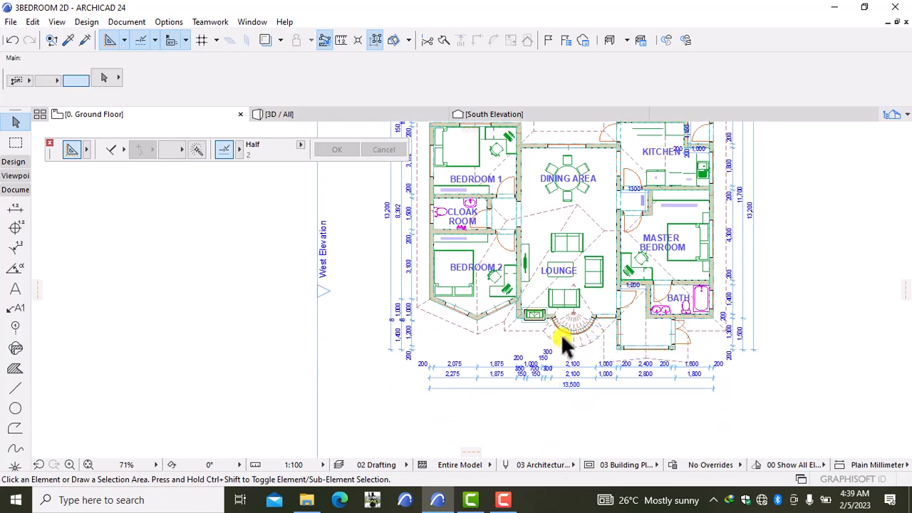
Check the ground floor plan from the south bay up to the DSQ and kitchen for walls still lacking dimensions
{"action": "mouse_move", "coordinate": [560, 333]}
{"action": "scroll", "coordinate": [509, 306], "scroll_direction": "down", "scroll_amount": 2}
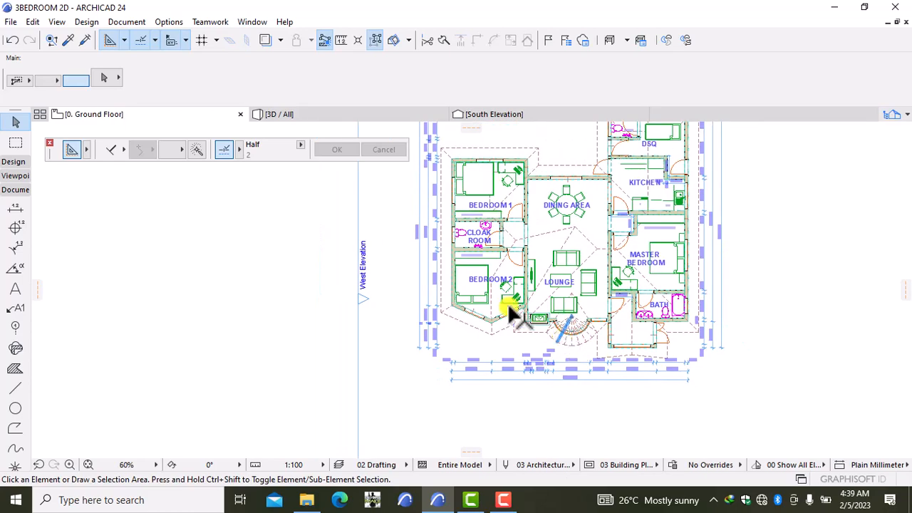
{"action": "middle_click_drag", "start_coordinate": [520, 285], "coordinate": [527, 317]}
{"action": "scroll", "coordinate": [535, 231], "scroll_direction": "up", "scroll_amount": 4}
{"action": "scroll", "coordinate": [535, 232], "scroll_direction": "down", "scroll_amount": 1}
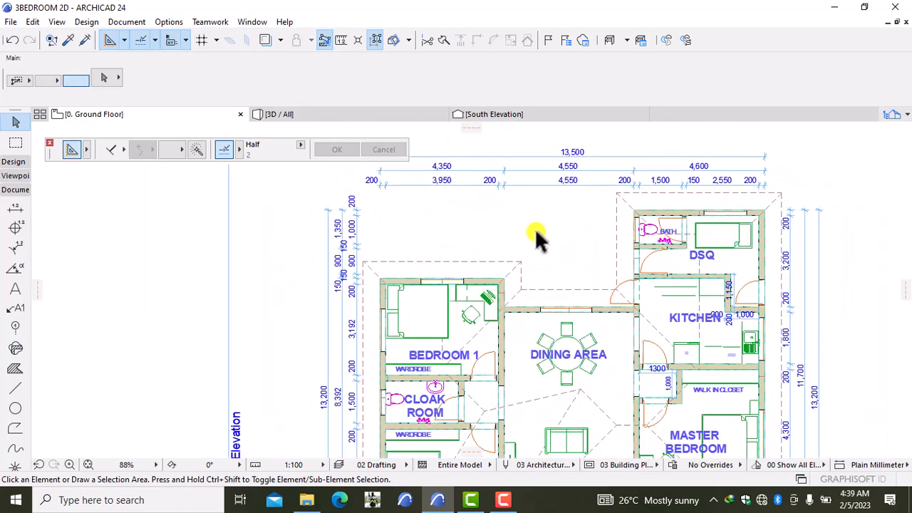
{"action": "scroll", "coordinate": [569, 332], "scroll_direction": "down", "scroll_amount": 2}
{"action": "scroll", "coordinate": [558, 329], "scroll_direction": "up", "scroll_amount": 2}
{"action": "scroll", "coordinate": [554, 326], "scroll_direction": "up", "scroll_amount": 2}
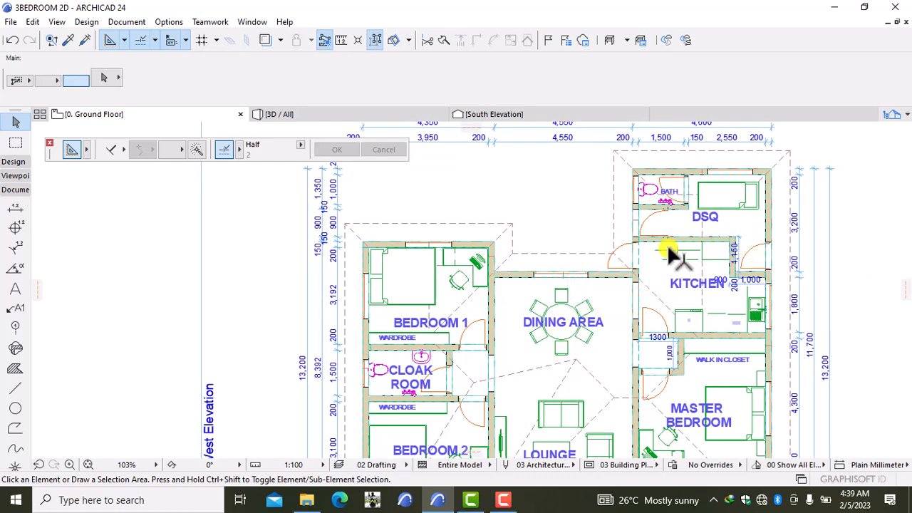
Dimension the DSQ entrance gap between the bath's south wall and the kitchen's north wall, placing the line just outside the west wall
{"action": "scroll", "coordinate": [627, 285], "scroll_direction": "up", "scroll_amount": 2}
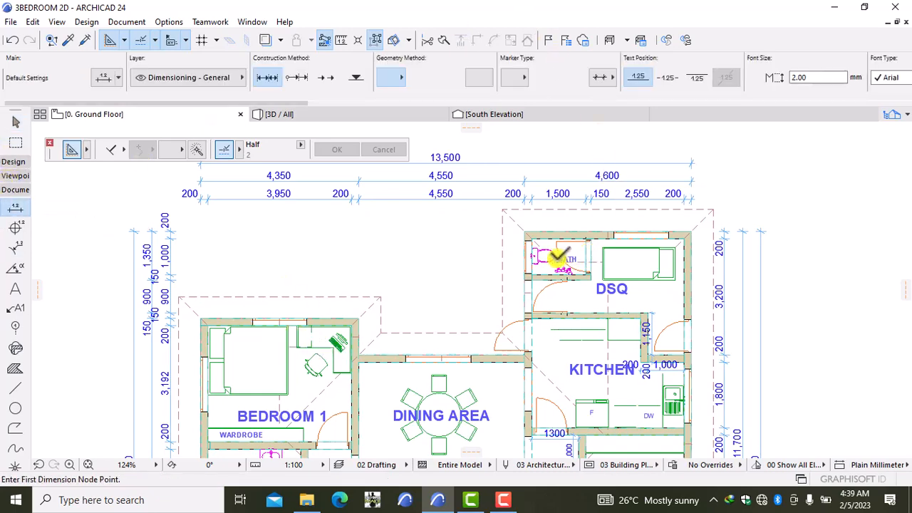
{"action": "scroll", "coordinate": [495, 286], "scroll_direction": "up", "scroll_amount": 2}
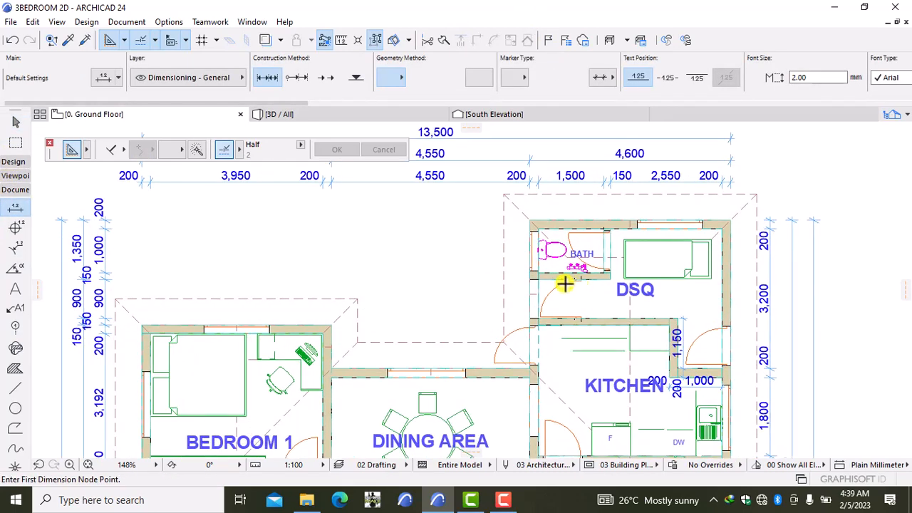
{"action": "scroll", "coordinate": [563, 284], "scroll_direction": "up", "scroll_amount": 3}
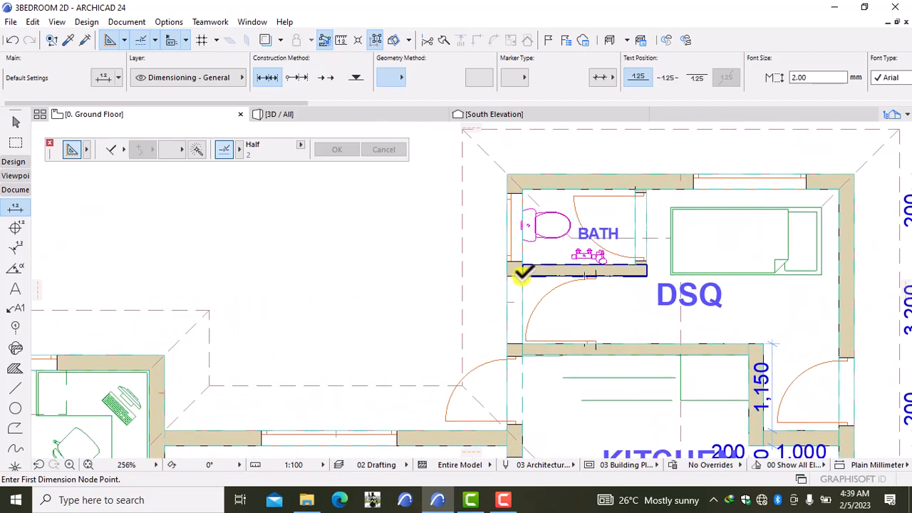
{"action": "left_click", "coordinate": [522, 276]}
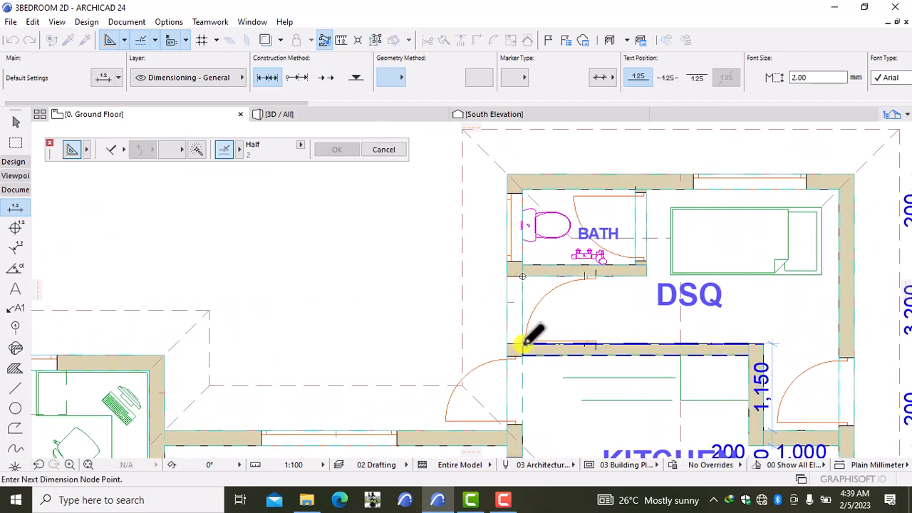
{"action": "left_click", "coordinate": [522, 343]}
{"action": "right_click", "coordinate": [483, 324]}
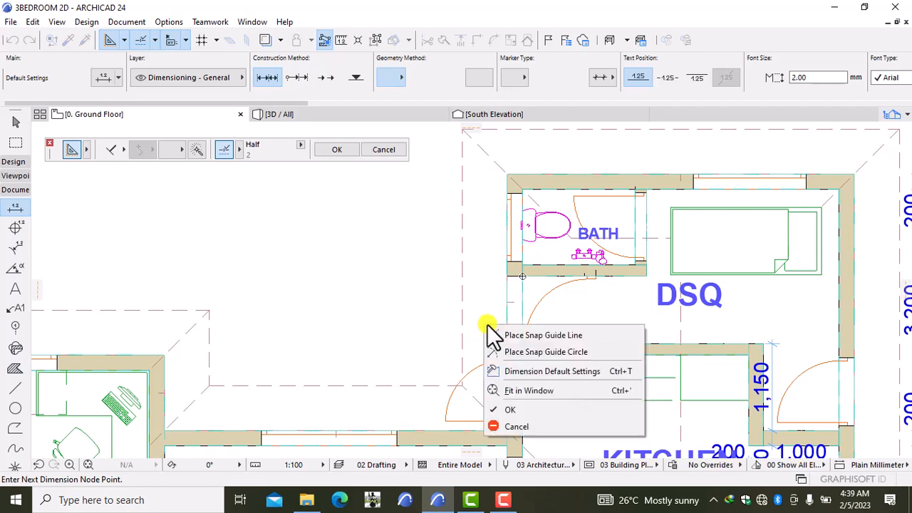
{"action": "left_click", "coordinate": [525, 408]}
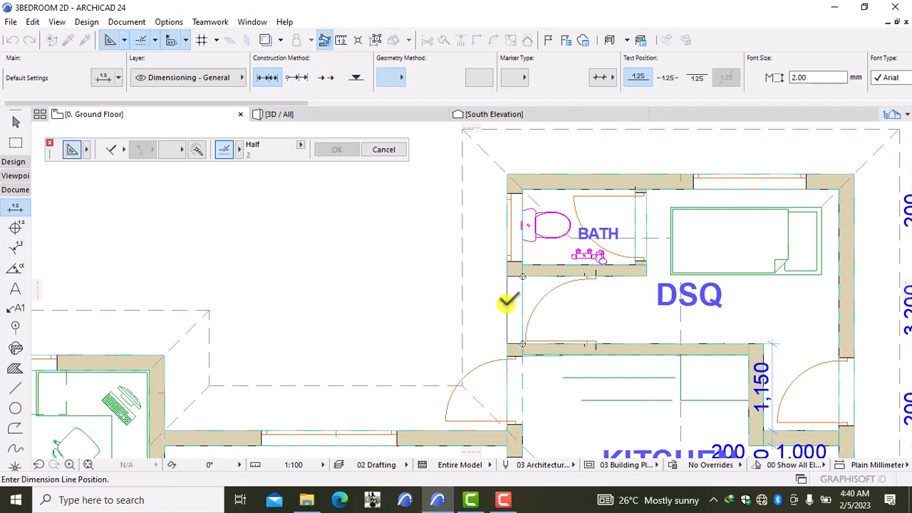
{"action": "left_click", "coordinate": [499, 304]}
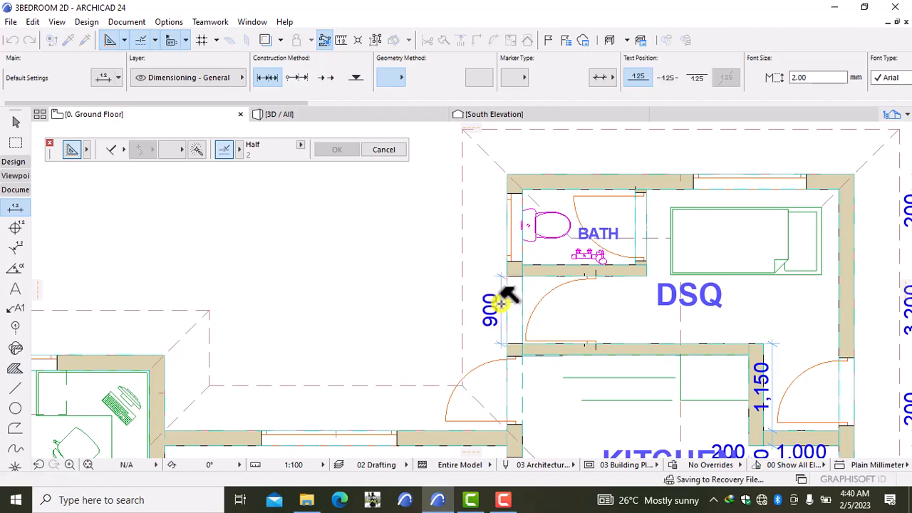
Add a vertical dimension chain beside the DSQ bath's door wall, covering the south partition's thickness and the room's clear depth
{"action": "scroll", "coordinate": [387, 311], "scroll_direction": "down", "scroll_amount": 3}
{"action": "scroll", "coordinate": [507, 372], "scroll_direction": "down", "scroll_amount": 2}
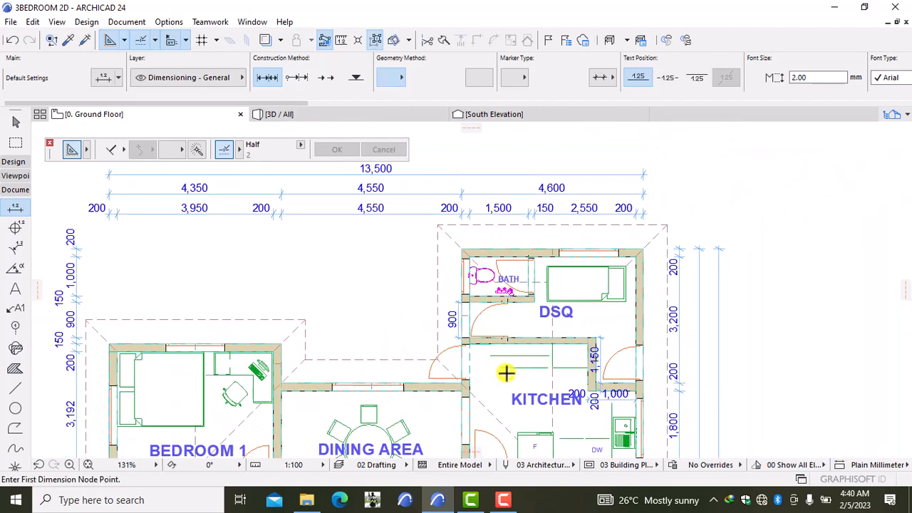
{"action": "middle_click_drag", "start_coordinate": [507, 372], "coordinate": [529, 305]}
{"action": "scroll", "coordinate": [529, 305], "scroll_direction": "up", "scroll_amount": 2}
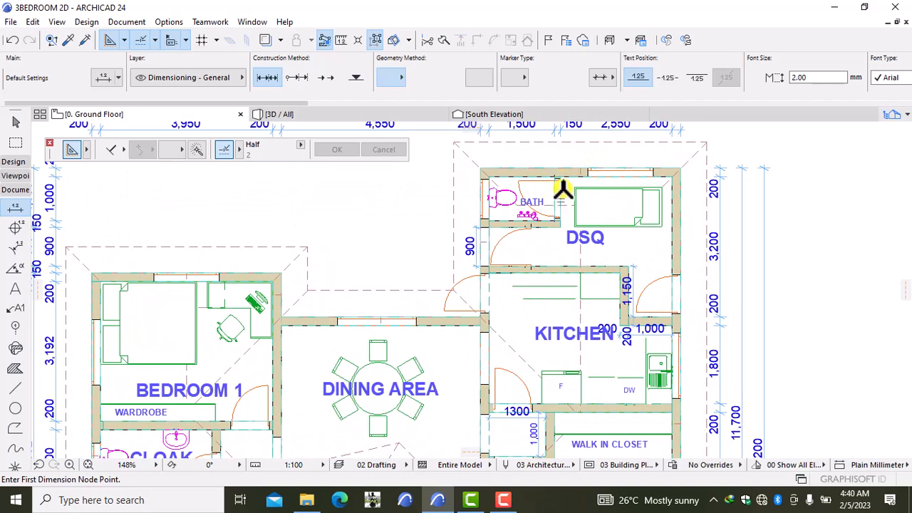
{"action": "scroll", "coordinate": [552, 192], "scroll_direction": "up", "scroll_amount": 2}
{"action": "scroll", "coordinate": [563, 207], "scroll_direction": "up", "scroll_amount": 3}
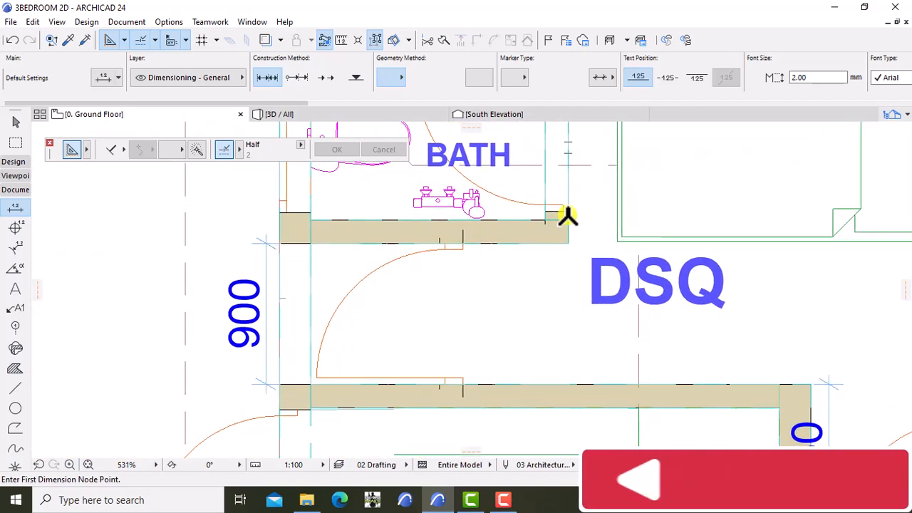
{"action": "left_click", "coordinate": [568, 219]}
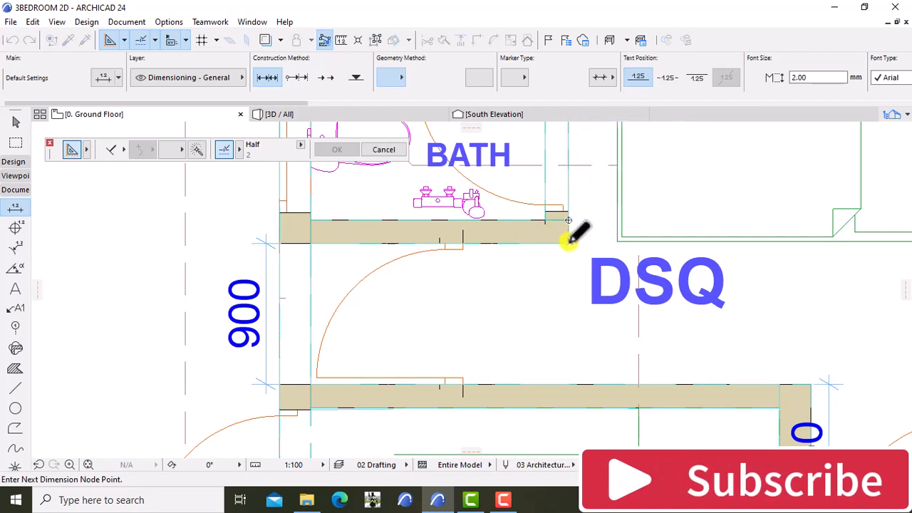
{"action": "middle_click_drag", "start_coordinate": [578, 168], "coordinate": [547, 354]}
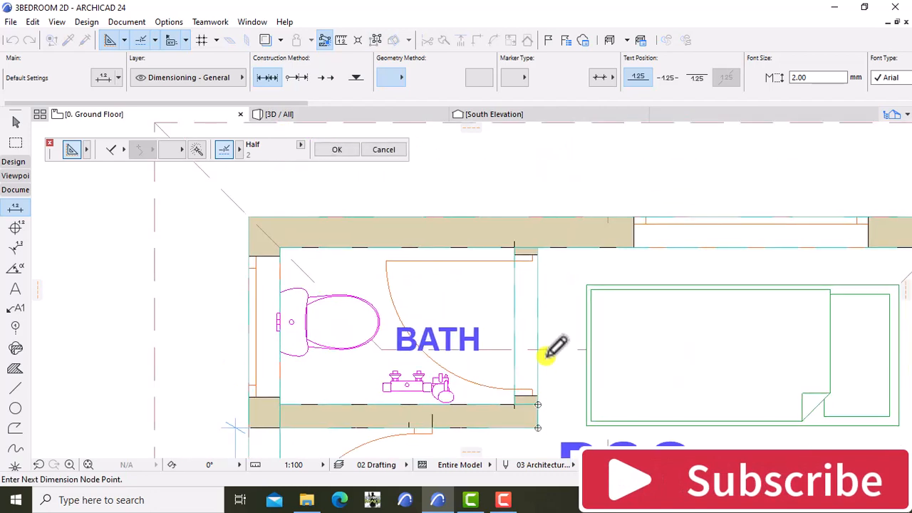
{"action": "scroll", "coordinate": [548, 349], "scroll_direction": "up", "scroll_amount": 1}
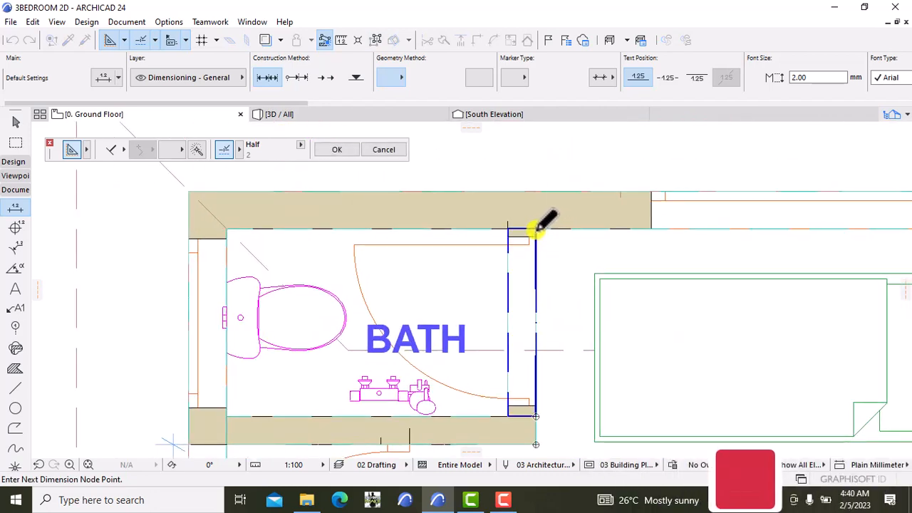
{"action": "right_click", "coordinate": [565, 244]}
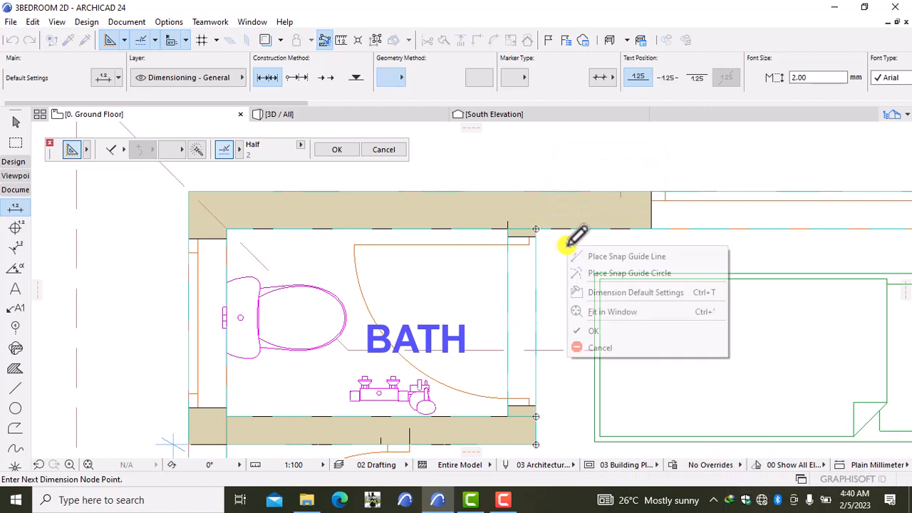
{"action": "left_click", "coordinate": [643, 331]}
{"action": "left_click", "coordinate": [557, 329]}
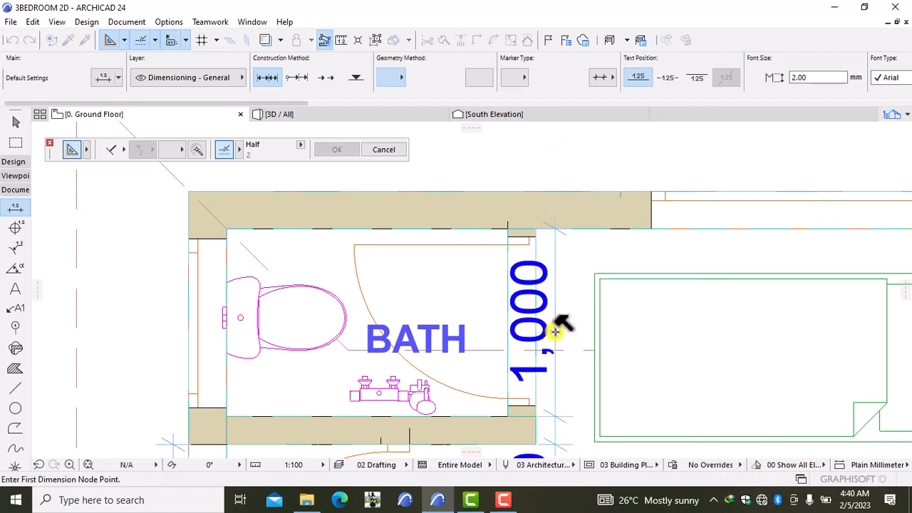
Select the two vertical DSQ dimensions, one outside the west entrance and one beside the bath's door wall
{"action": "scroll", "coordinate": [576, 356], "scroll_direction": "down", "scroll_amount": 3}
{"action": "scroll", "coordinate": [579, 364], "scroll_direction": "down", "scroll_amount": 5}
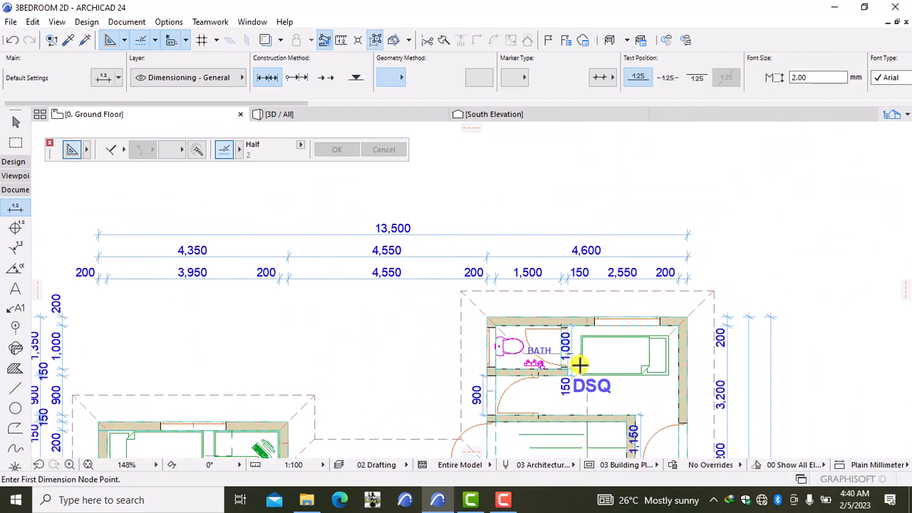
{"action": "middle_click_drag", "start_coordinate": [561, 375], "coordinate": [576, 270]}
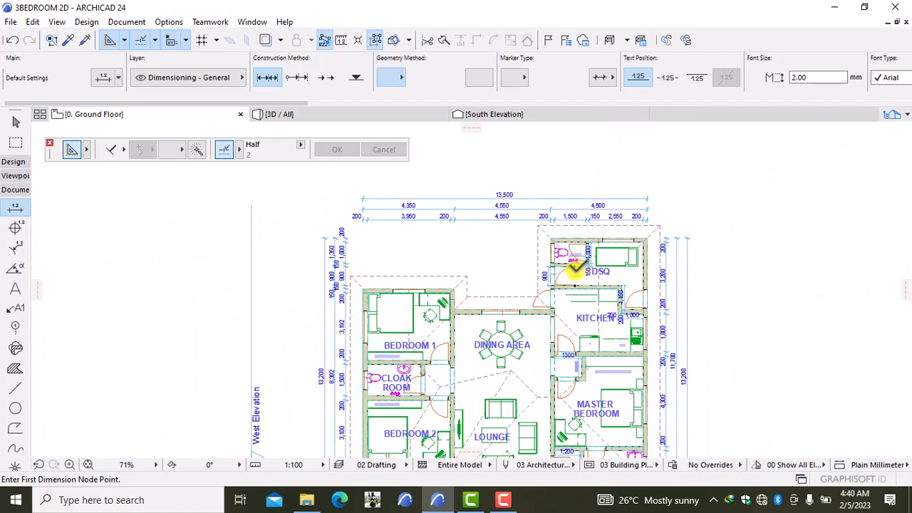
{"action": "scroll", "coordinate": [578, 255], "scroll_direction": "up", "scroll_amount": 3}
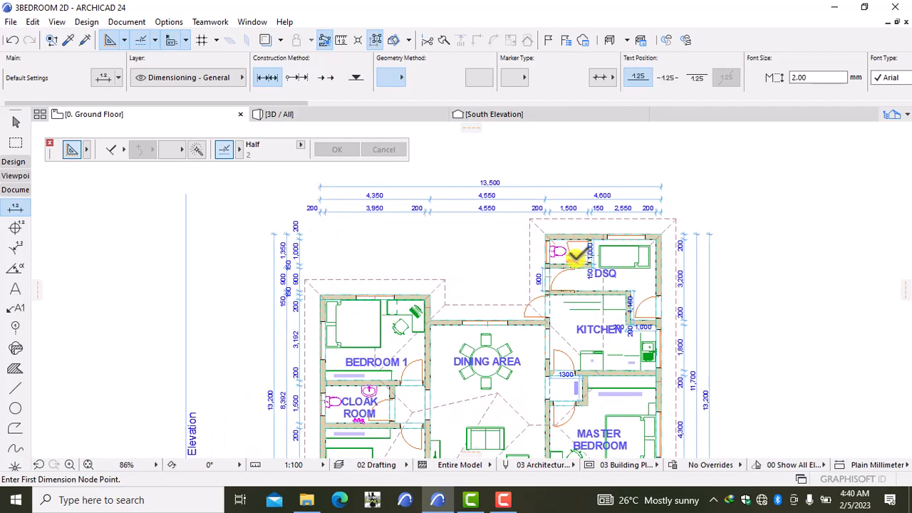
{"action": "scroll", "coordinate": [576, 257], "scroll_direction": "up", "scroll_amount": 3}
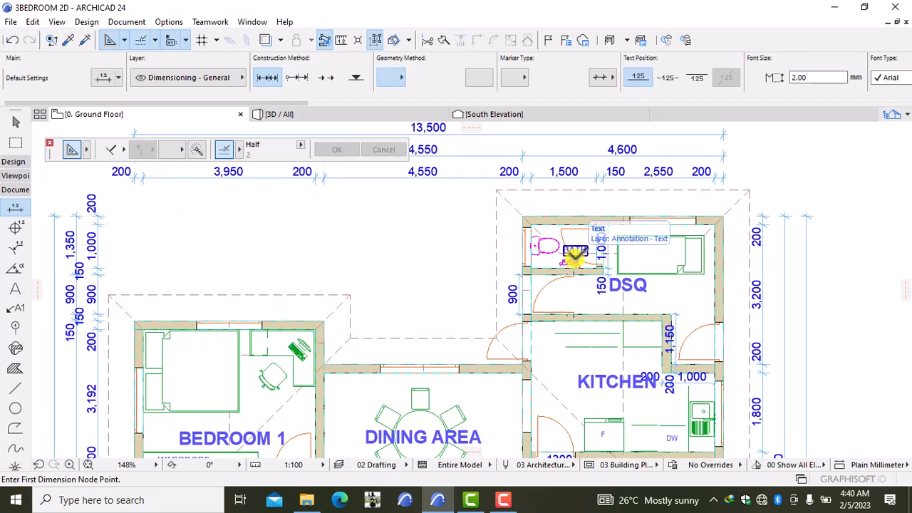
{"action": "scroll", "coordinate": [573, 261], "scroll_direction": "up", "scroll_amount": 4}
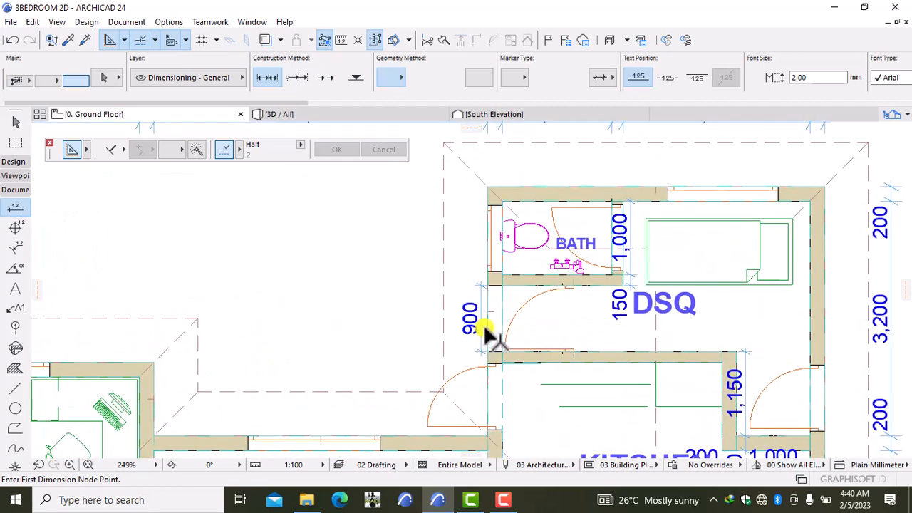
{"action": "left_click", "coordinate": [481, 327], "text": "shift"}
{"action": "key", "text": "ctrl+d"}
{"action": "left_click", "coordinate": [481, 328]}
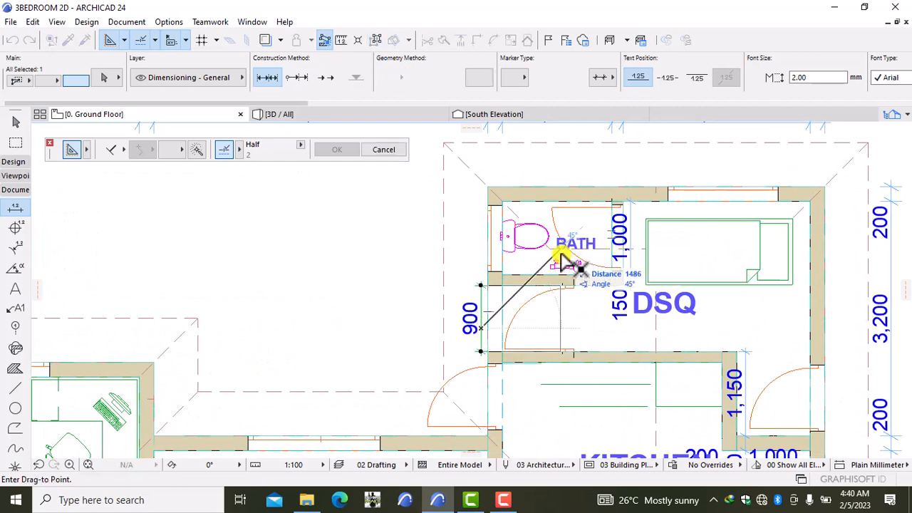
{"action": "left_click", "coordinate": [527, 280]}
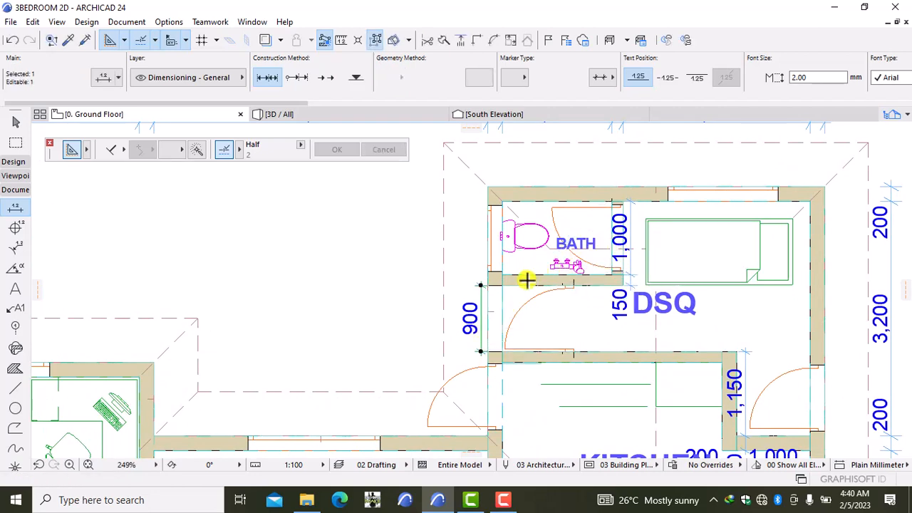
{"action": "left_click", "coordinate": [630, 252]}
{"action": "left_click", "coordinate": [630, 254], "text": "shift"}
{"action": "scroll", "coordinate": [622, 389], "scroll_direction": "down", "scroll_amount": 3}
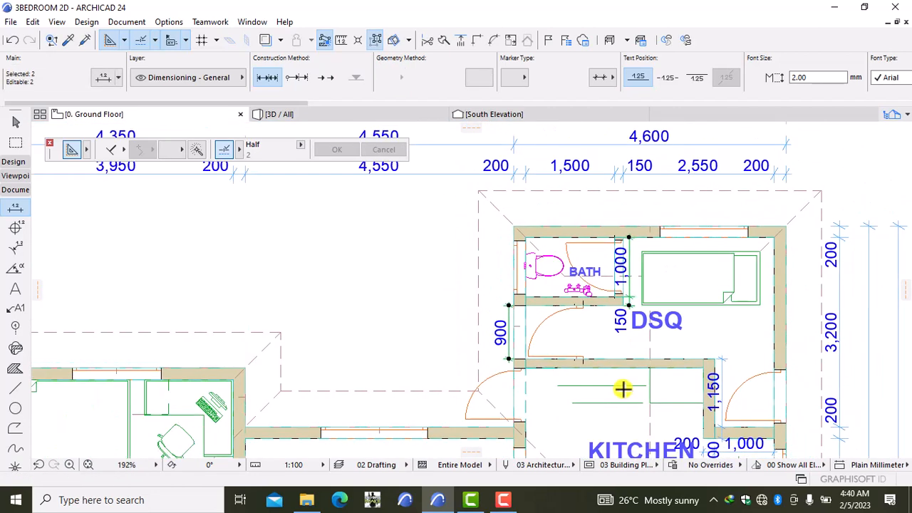
Add the dimensions at the kitchen's northeast recess, the passage beside the walk-in closet and the lobby beside the master bath to the selection
{"action": "middle_click_drag", "start_coordinate": [617, 372], "coordinate": [584, 178]}
{"action": "scroll", "coordinate": [595, 214], "scroll_direction": "up", "scroll_amount": 1}
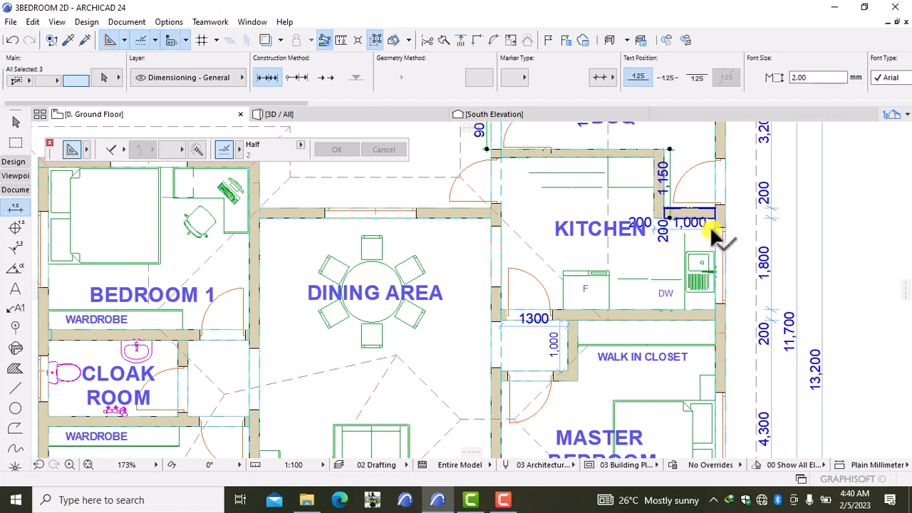
{"action": "left_click", "coordinate": [695, 224], "text": "shift"}
{"action": "scroll", "coordinate": [542, 318], "scroll_direction": "up", "scroll_amount": 5}
{"action": "left_click", "coordinate": [391, 336], "text": "shift"}
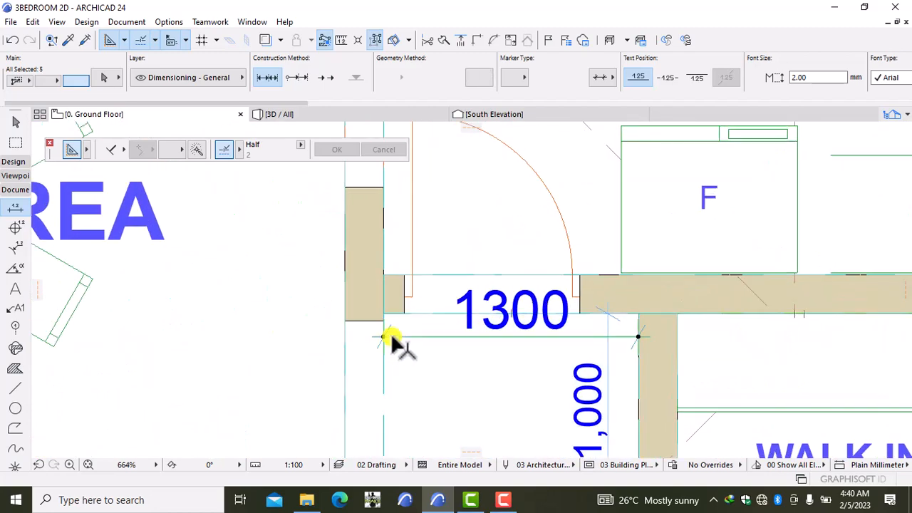
{"action": "scroll", "coordinate": [458, 370], "scroll_direction": "down", "scroll_amount": 5}
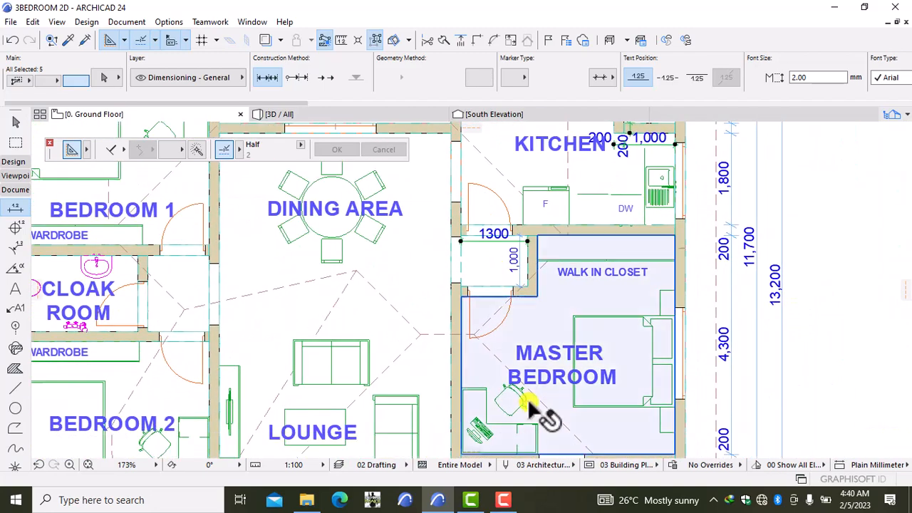
{"action": "middle_click_drag", "start_coordinate": [529, 406], "coordinate": [570, 206]}
{"action": "scroll", "coordinate": [530, 278], "scroll_direction": "up", "scroll_amount": 2}
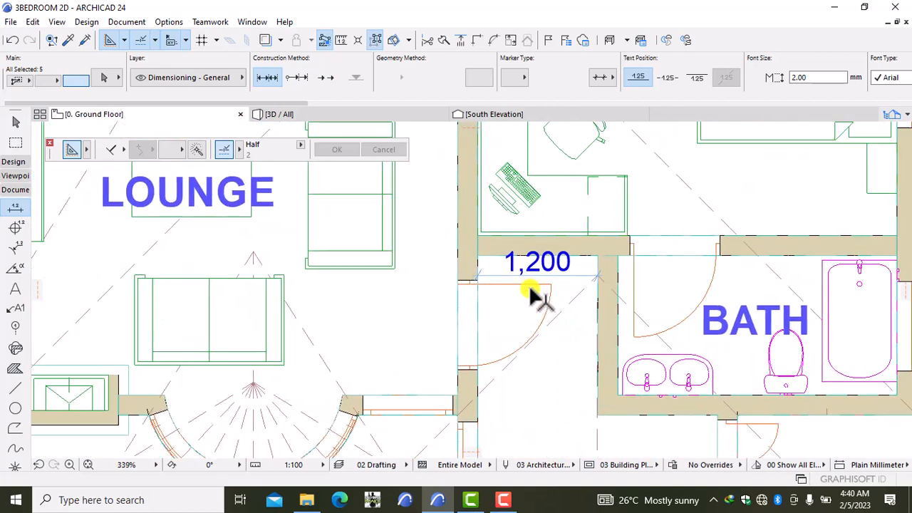
{"action": "left_click", "coordinate": [585, 278], "text": "shift"}
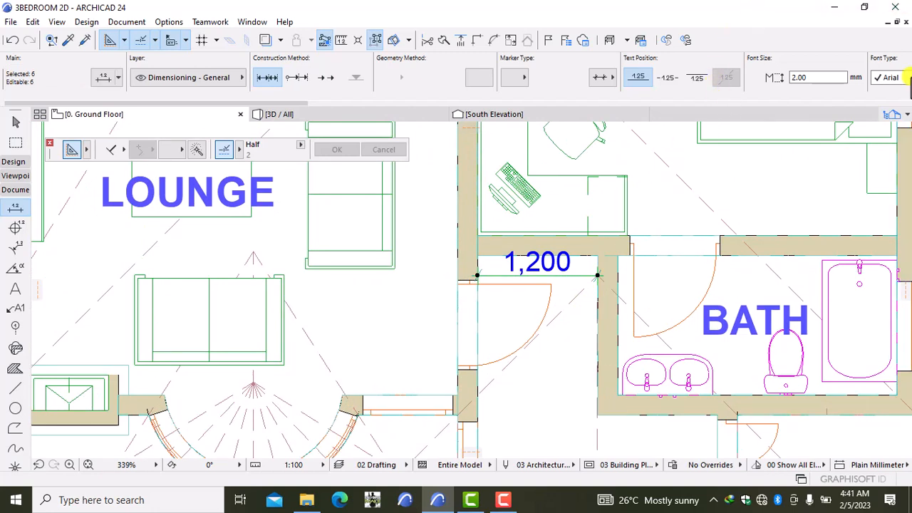
Set the selected interior dimensions' font size to 1.5 mm and clear the selection
{"action": "left_click", "coordinate": [821, 77]}
{"action": "key", "text": "BackSpace"}
{"action": "key", "text": "BackSpace"}
{"action": "key", "text": "BackSpace"}
{"action": "key", "text": "BackSpace"}
{"action": "type", "text": "1.5"}
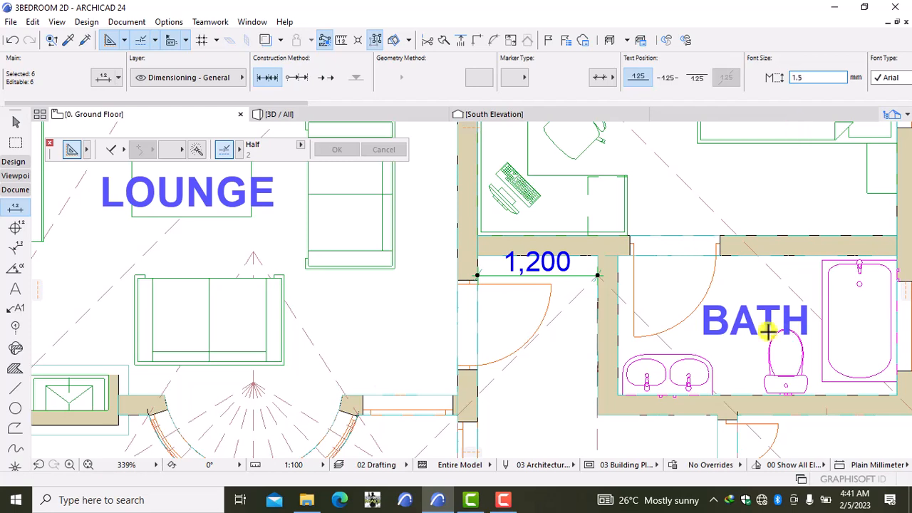
{"action": "key", "text": "Return"}
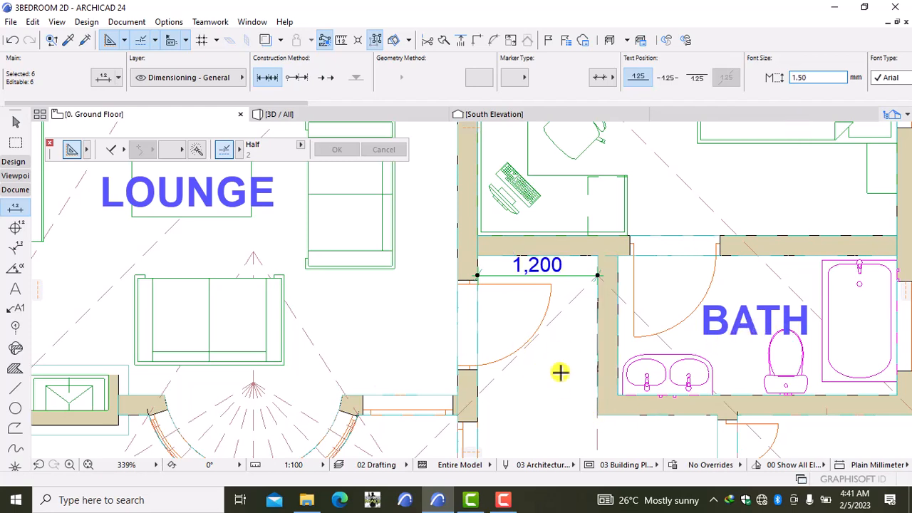
{"action": "key", "text": "Escape"}
{"action": "scroll", "coordinate": [559, 371], "scroll_direction": "down", "scroll_amount": 8}
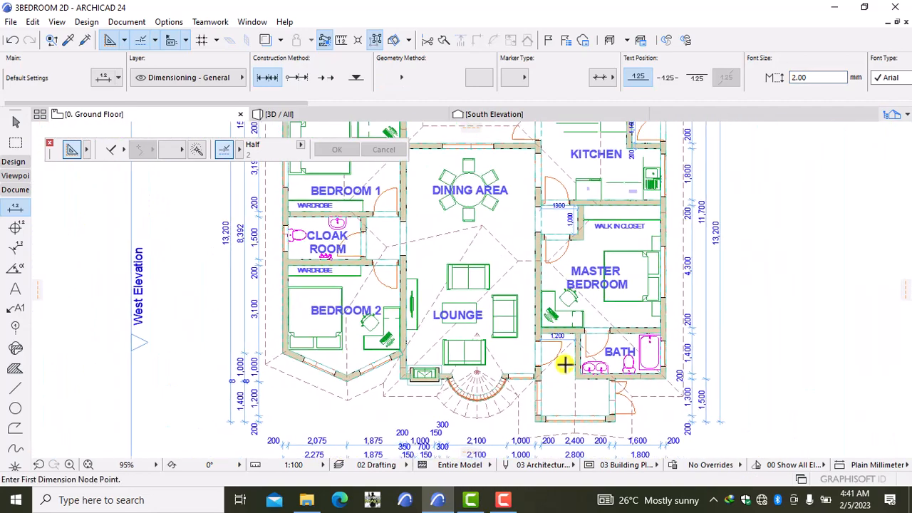
{"action": "scroll", "coordinate": [564, 365], "scroll_direction": "down", "scroll_amount": 2}
{"action": "middle_click_drag", "start_coordinate": [474, 326], "coordinate": [490, 365]}
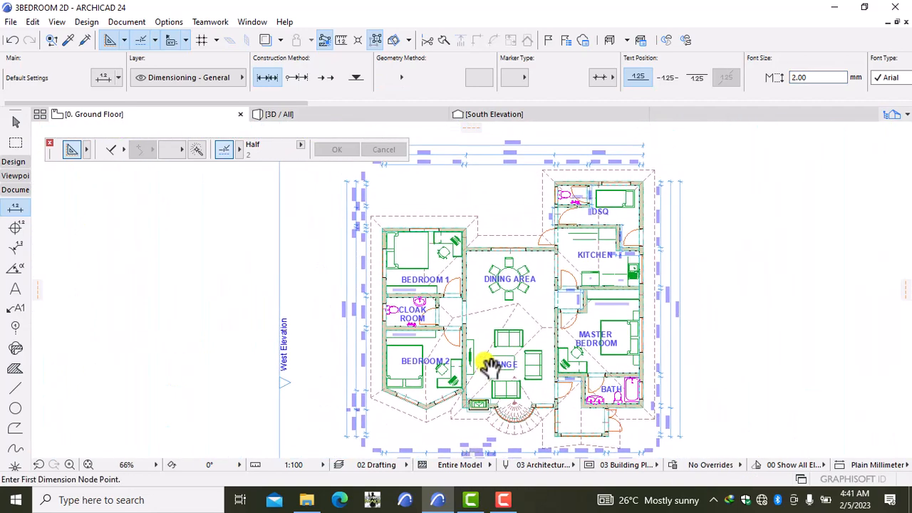
Examine the restyled interior dimensions and the exterior dimension chains around the whole ground floor plan
{"action": "scroll", "coordinate": [496, 328], "scroll_direction": "up", "scroll_amount": 2}
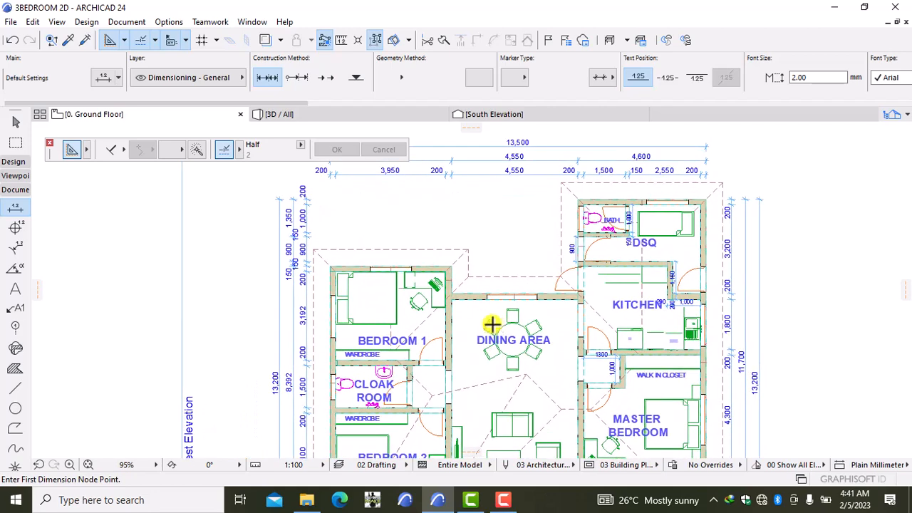
{"action": "scroll", "coordinate": [572, 365], "scroll_direction": "down", "scroll_amount": 2}
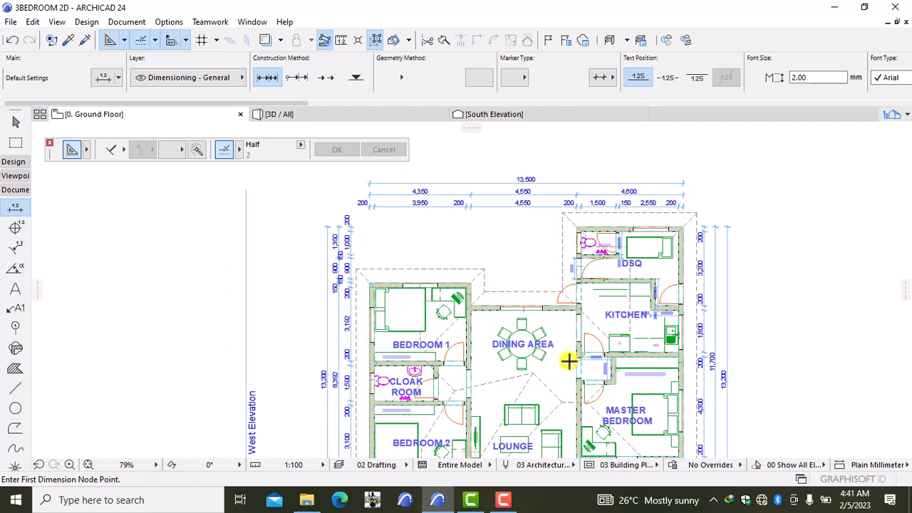
{"action": "middle_click_drag", "start_coordinate": [569, 363], "coordinate": [534, 245]}
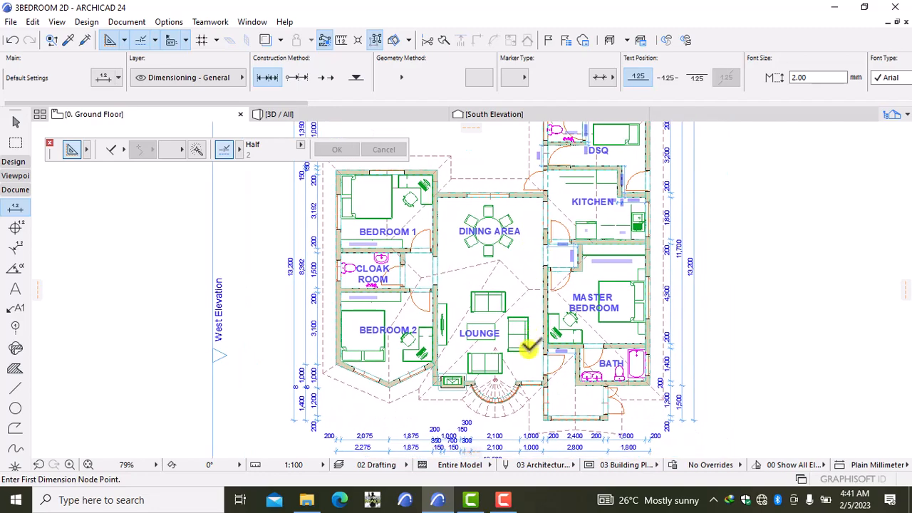
{"action": "middle_click_drag", "start_coordinate": [533, 420], "coordinate": [563, 325]}
{"action": "scroll", "coordinate": [489, 357], "scroll_direction": "up", "scroll_amount": 5}
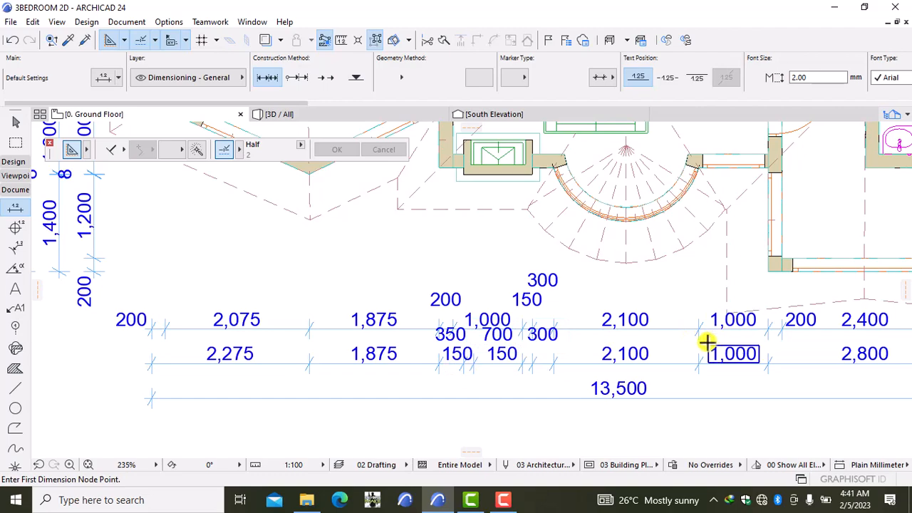
{"action": "scroll", "coordinate": [708, 341], "scroll_direction": "down", "scroll_amount": 6}
{"action": "middle_click_drag", "start_coordinate": [751, 333], "coordinate": [634, 371]}
{"action": "scroll", "coordinate": [618, 313], "scroll_direction": "down", "scroll_amount": 2}
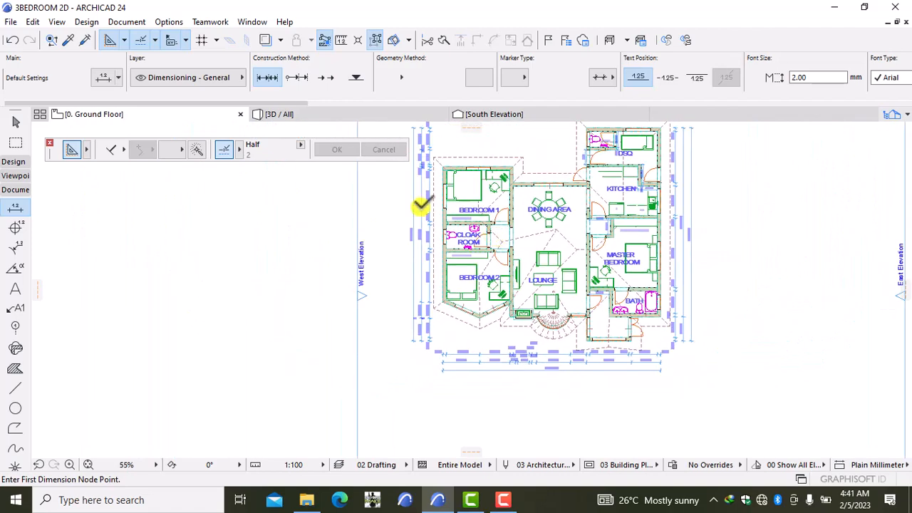
{"action": "scroll", "coordinate": [375, 281], "scroll_direction": "down", "scroll_amount": 2}
{"action": "scroll", "coordinate": [493, 205], "scroll_direction": "up", "scroll_amount": 3}
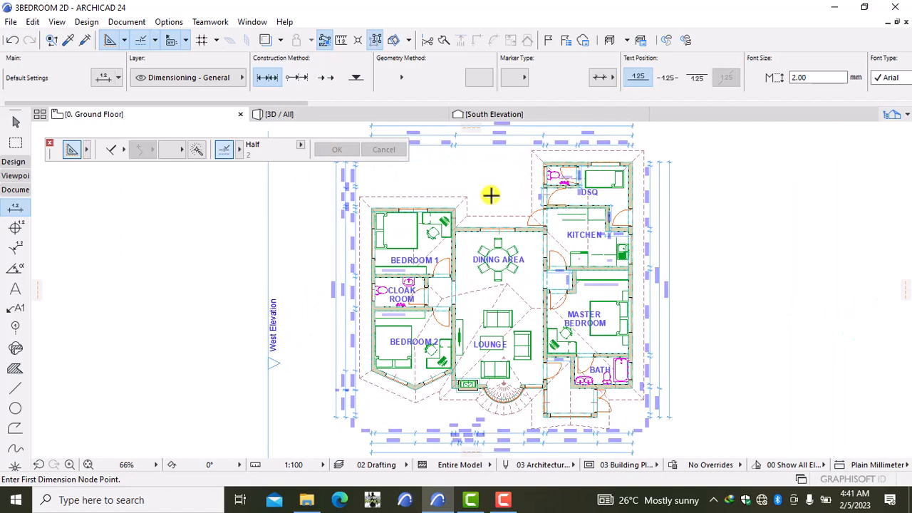
{"action": "scroll", "coordinate": [475, 200], "scroll_direction": "up", "scroll_amount": 1}
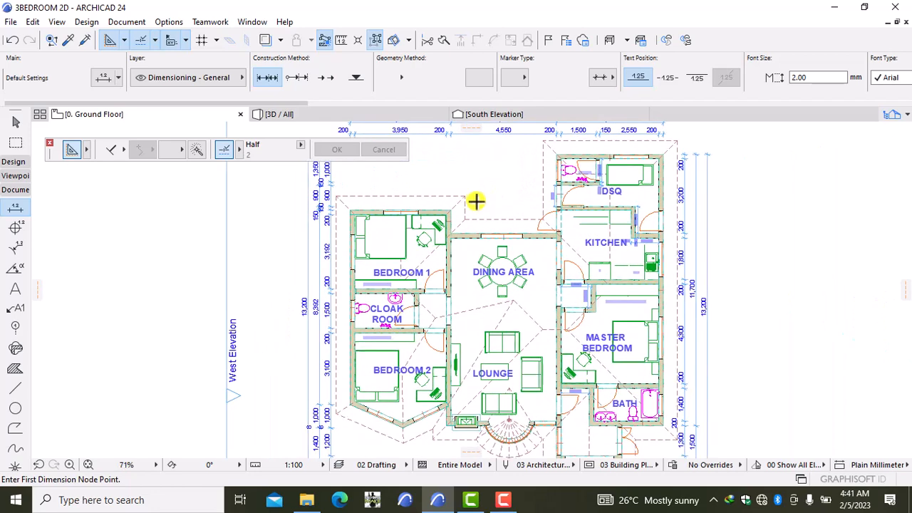
{"action": "scroll", "coordinate": [475, 200], "scroll_direction": "down", "scroll_amount": 1}
{"action": "scroll", "coordinate": [475, 349], "scroll_direction": "down", "scroll_amount": 1}
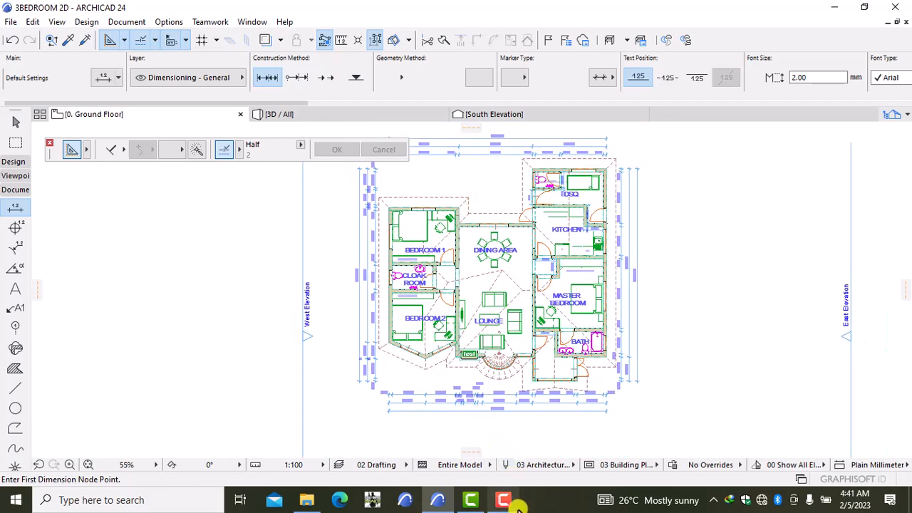
{"action": "mouse_move", "coordinate": [514, 505]}
{"action": "left_click", "coordinate": [513, 448]}
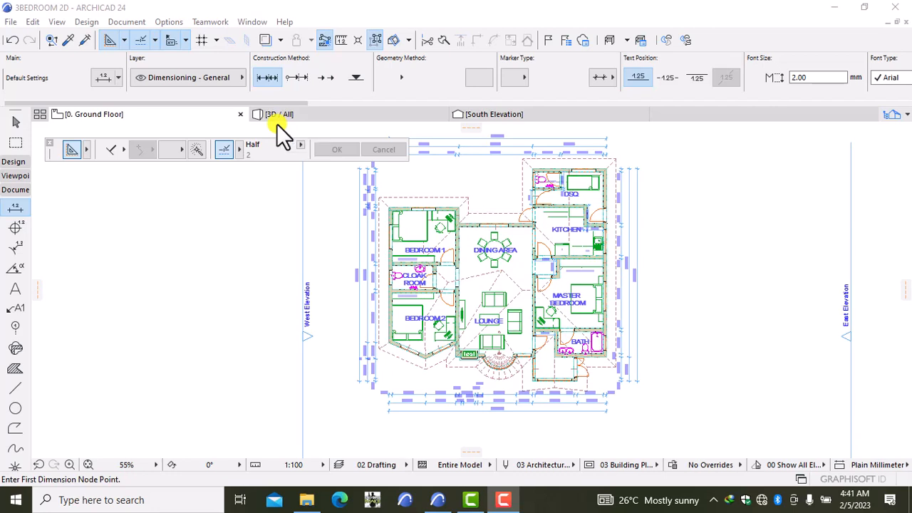
Move the West Elevation marker about 2,770 mm northeast so it sits closer to the plan, and clear the selection
{"action": "scroll", "coordinate": [299, 305], "scroll_direction": "down", "scroll_amount": 1}
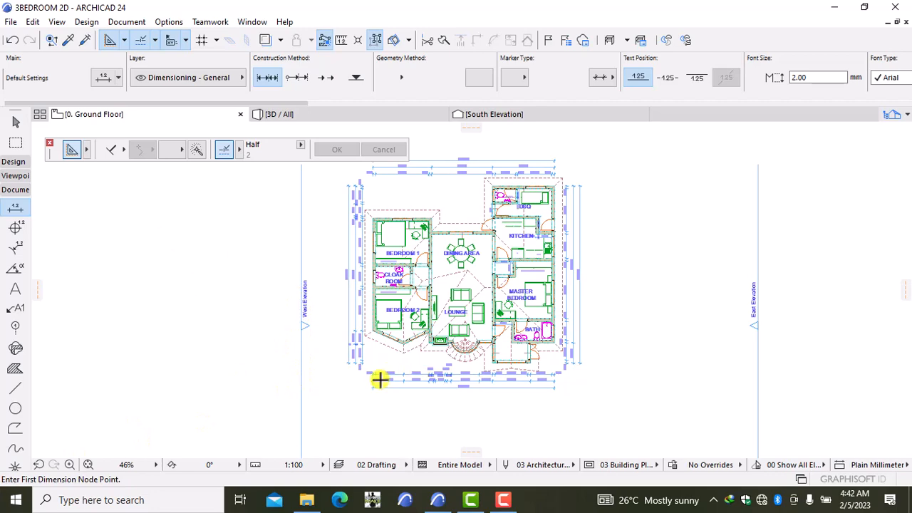
{"action": "scroll", "coordinate": [842, 375], "scroll_direction": "down", "scroll_amount": 2}
{"action": "scroll", "coordinate": [841, 375], "scroll_direction": "down", "scroll_amount": 2}
{"action": "middle_click_drag", "start_coordinate": [798, 377], "coordinate": [641, 295]}
{"action": "scroll", "coordinate": [467, 391], "scroll_direction": "up", "scroll_amount": 4}
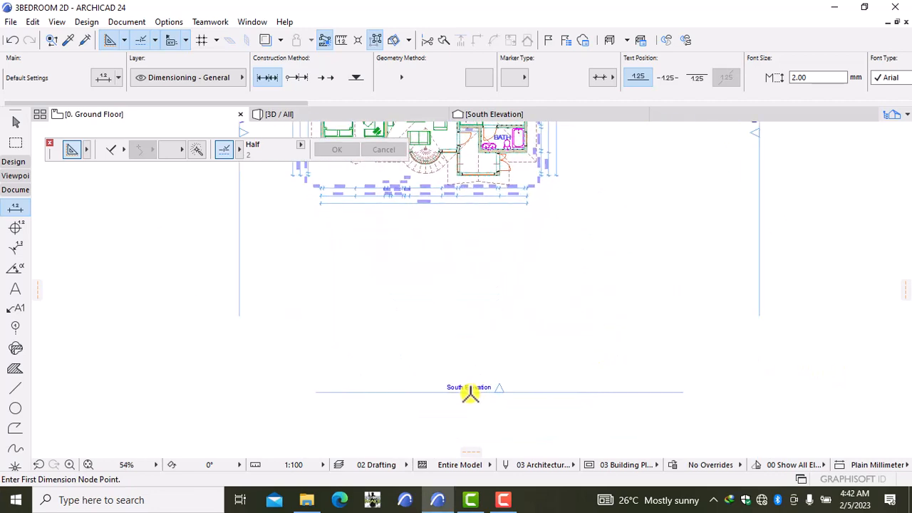
{"action": "scroll", "coordinate": [559, 328], "scroll_direction": "down", "scroll_amount": 2}
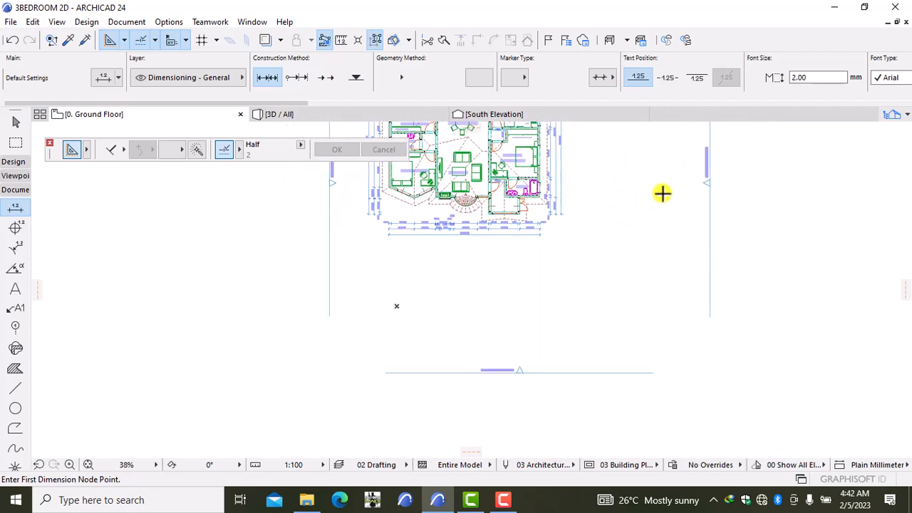
{"action": "scroll", "coordinate": [716, 190], "scroll_direction": "up", "scroll_amount": 1}
{"action": "scroll", "coordinate": [701, 200], "scroll_direction": "up", "scroll_amount": 1}
{"action": "scroll", "coordinate": [657, 228], "scroll_direction": "down", "scroll_amount": 2}
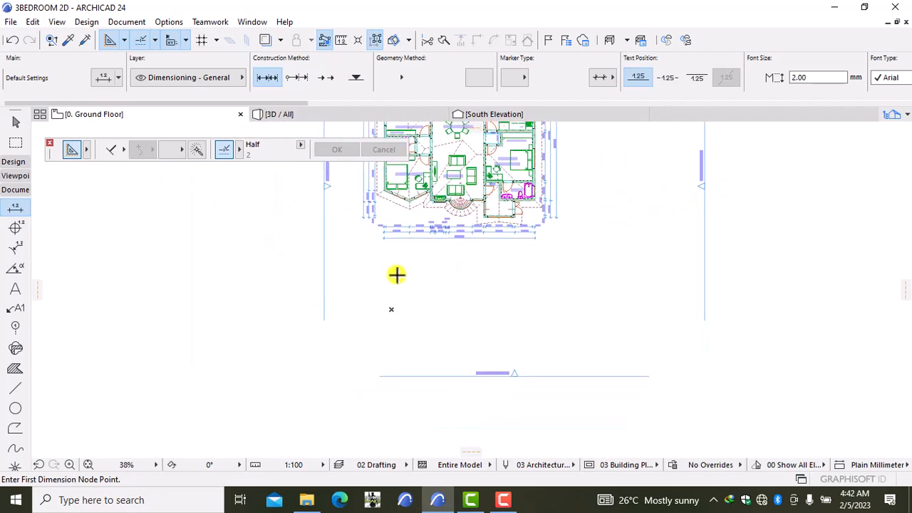
{"action": "scroll", "coordinate": [388, 277], "scroll_direction": "up", "scroll_amount": 1}
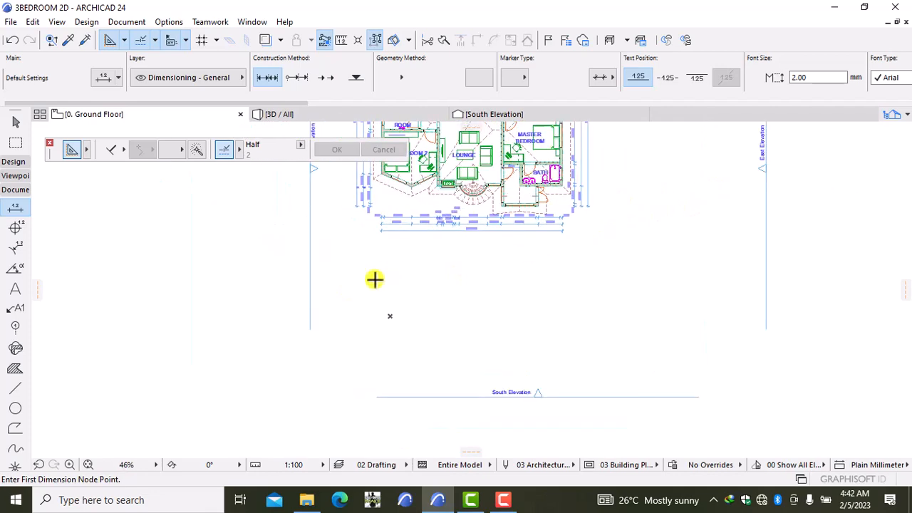
{"action": "left_click", "coordinate": [312, 306], "text": "shift"}
{"action": "scroll", "coordinate": [383, 322], "scroll_direction": "down", "scroll_amount": 3}
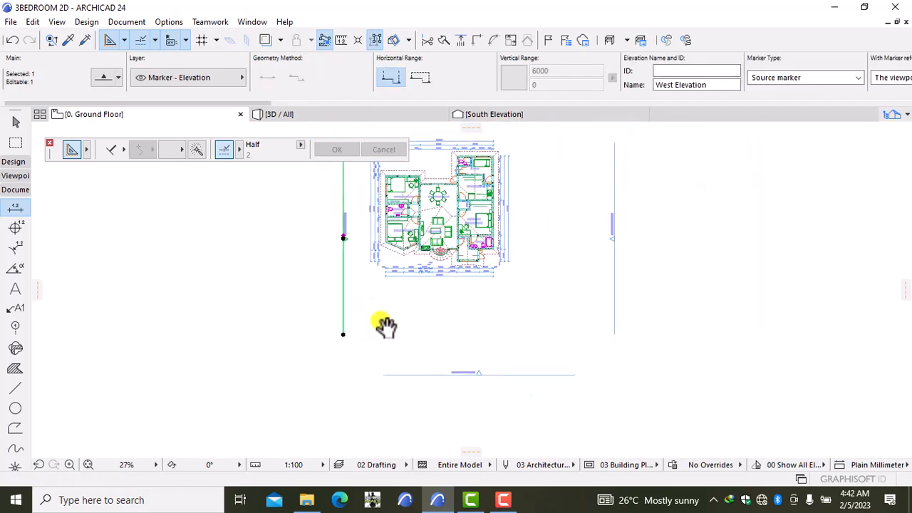
{"action": "middle_click_drag", "start_coordinate": [385, 324], "coordinate": [472, 399]}
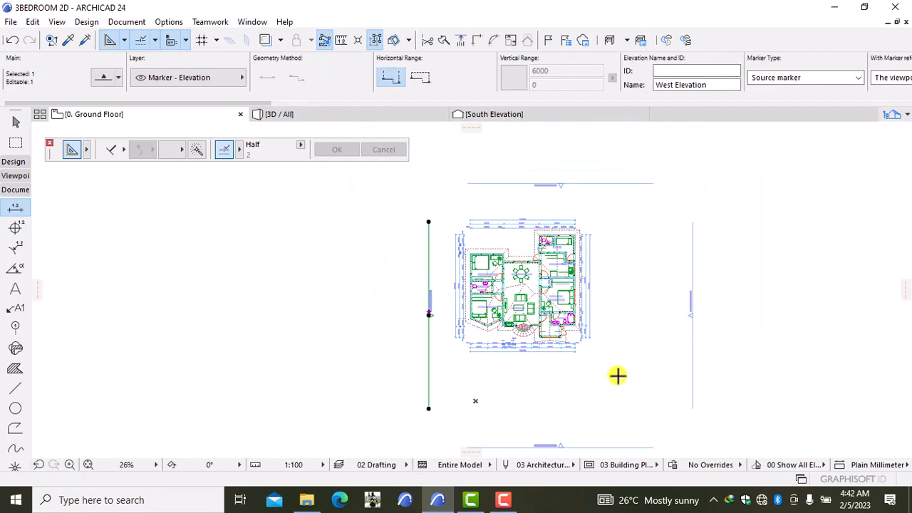
{"action": "key", "text": "ctrl+d"}
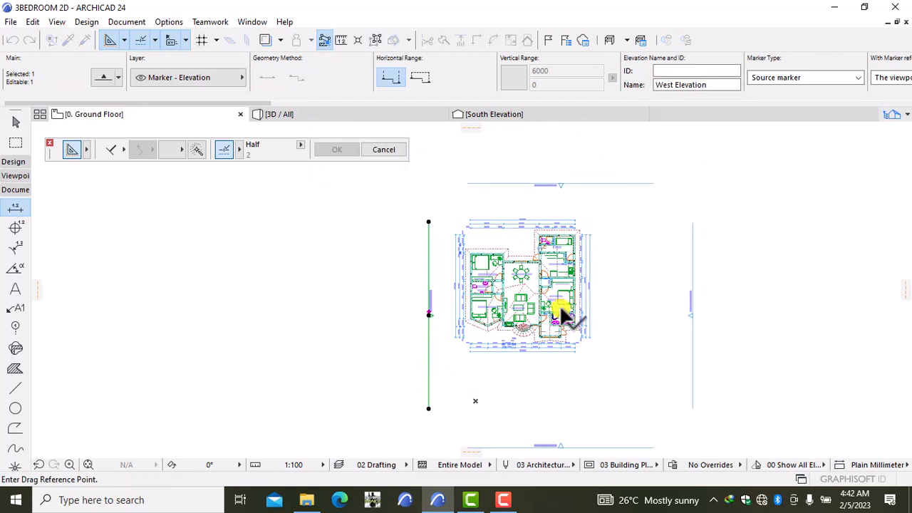
{"action": "left_click", "coordinate": [600, 399]}
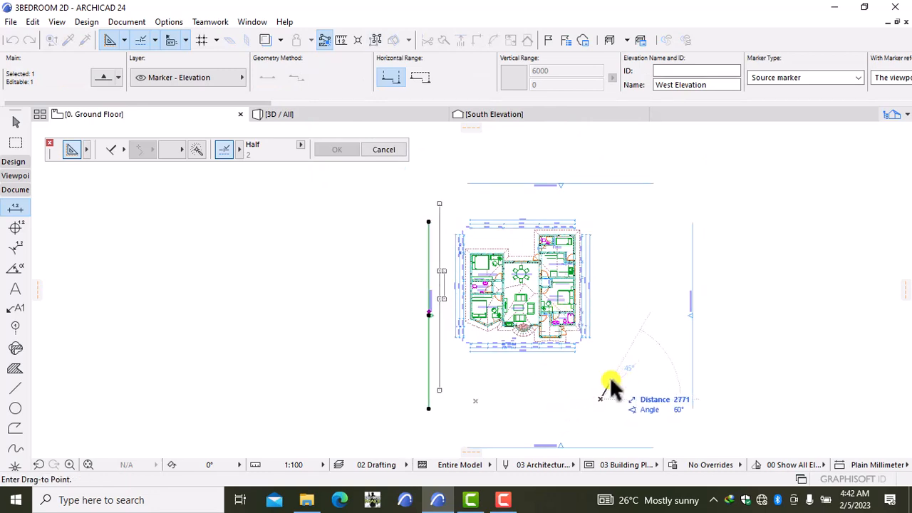
{"action": "left_click", "coordinate": [610, 386]}
{"action": "key", "text": "Escape"}
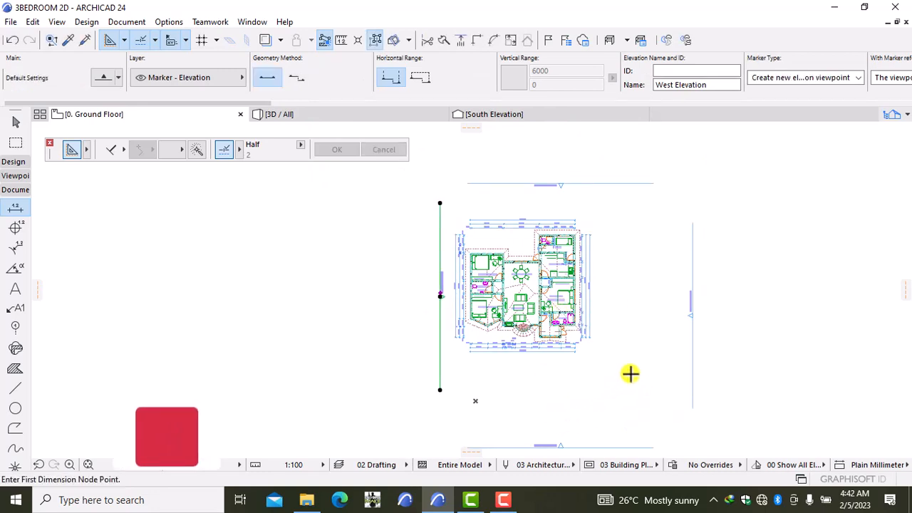
Move the South Elevation marker north and slightly west, just below the plan's lowest dimension chain, and clear the selection
{"action": "middle_click_drag", "start_coordinate": [639, 380], "coordinate": [596, 301]}
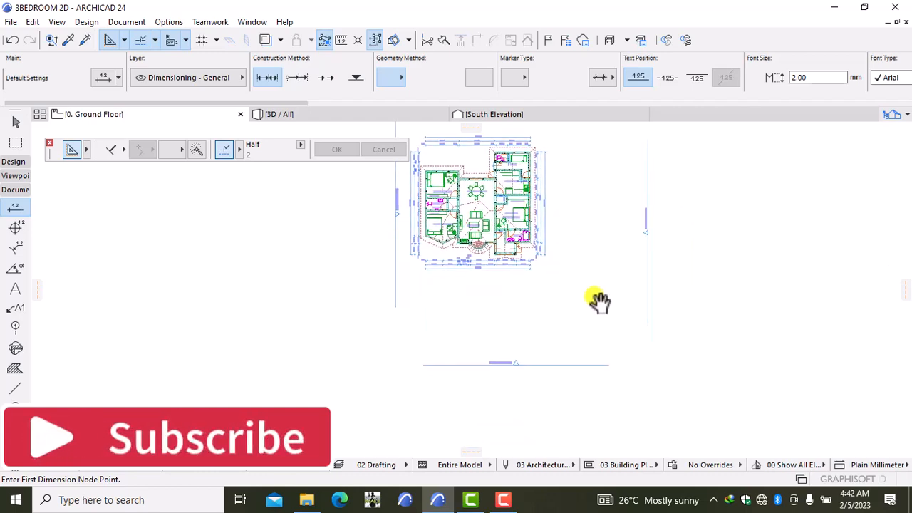
{"action": "scroll", "coordinate": [549, 359], "scroll_direction": "up", "scroll_amount": 3}
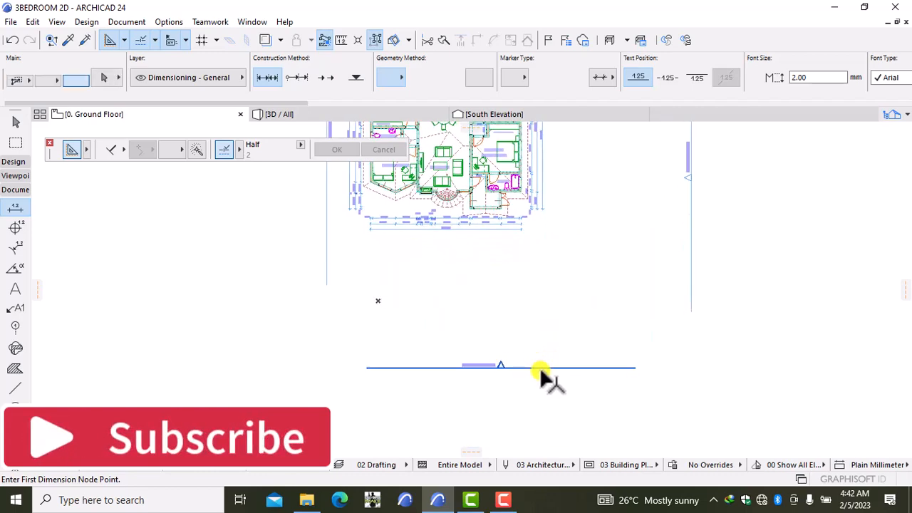
{"action": "left_click", "coordinate": [546, 368], "text": "shift"}
{"action": "key", "text": "ctrl+d"}
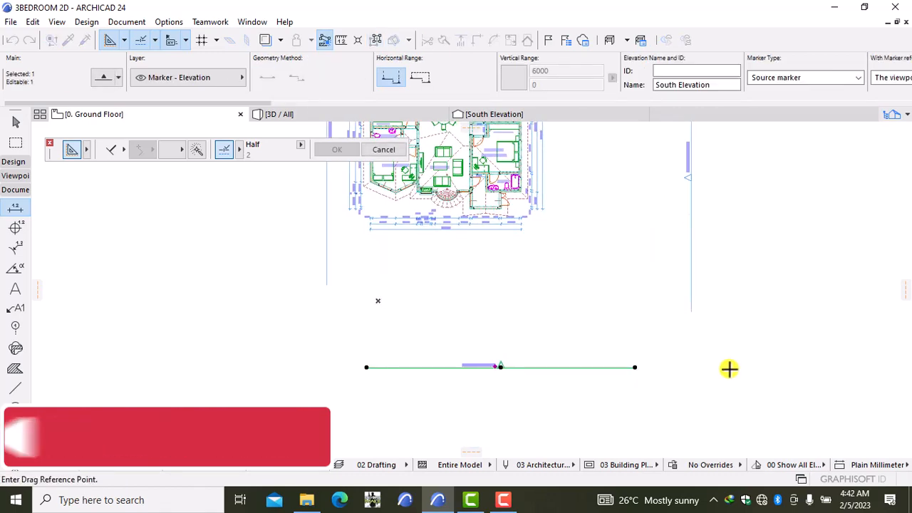
{"action": "left_click", "coordinate": [729, 369]}
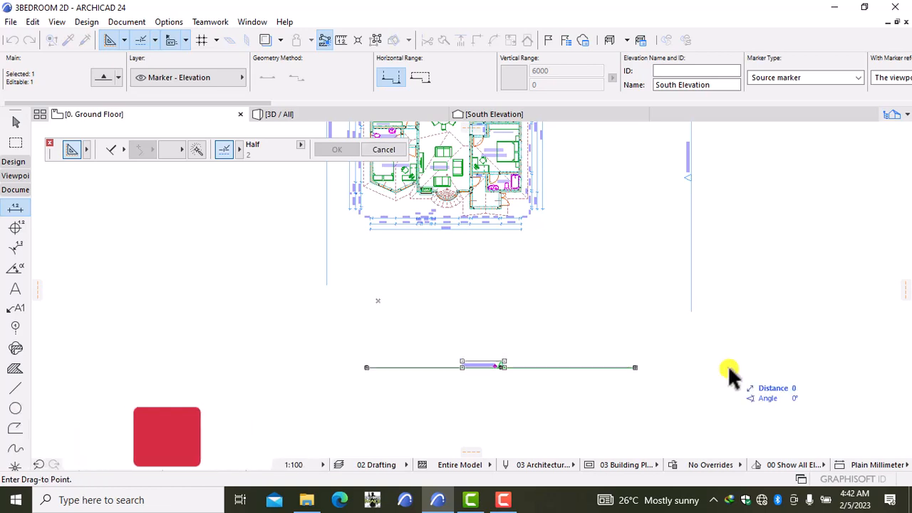
{"action": "left_click", "coordinate": [669, 250]}
{"action": "key", "text": "Escape"}
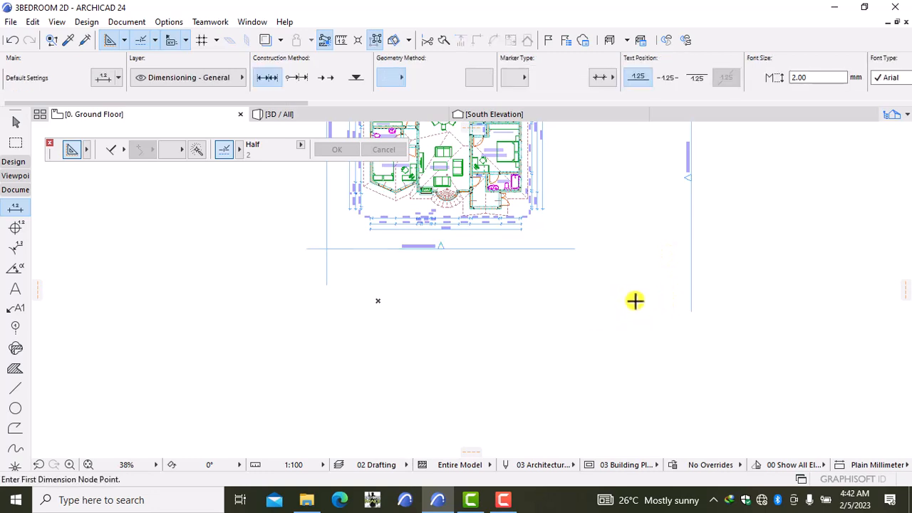
Move the East Elevation marker west, just outside the plan's eastern dimension chains, and clear the selection
{"action": "middle_click_drag", "start_coordinate": [554, 322], "coordinate": [433, 393]}
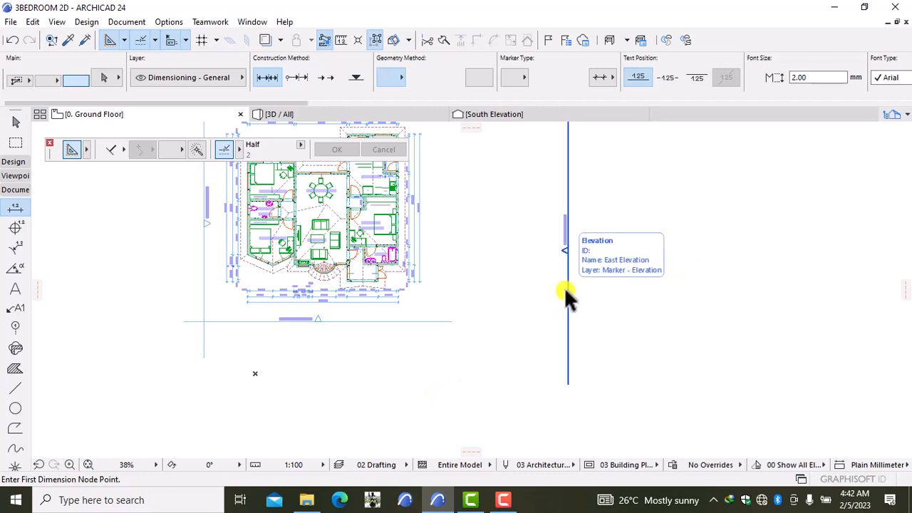
{"action": "left_click", "coordinate": [626, 278]}
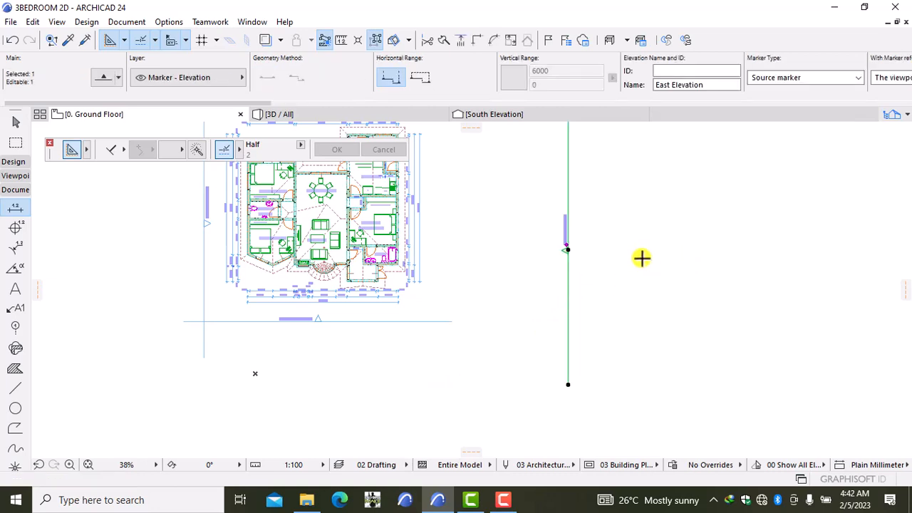
{"action": "key", "text": "ctrl+d"}
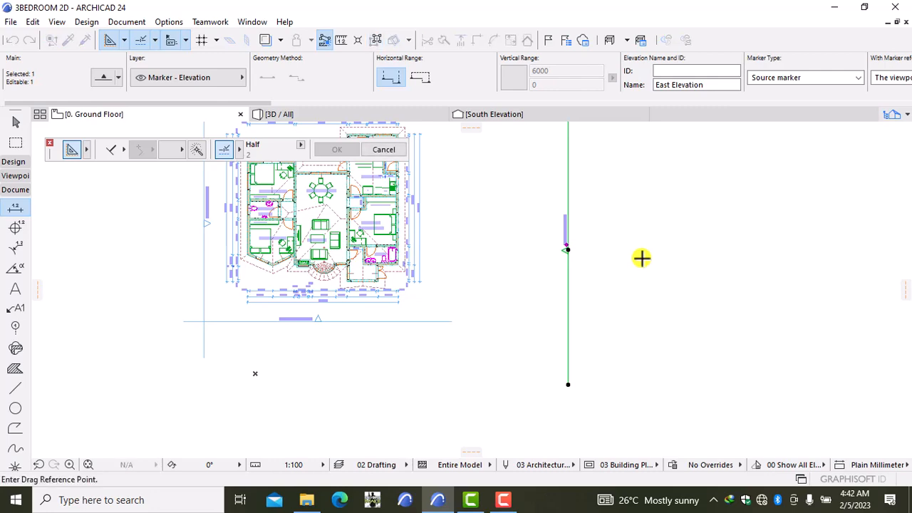
{"action": "left_click", "coordinate": [640, 258]}
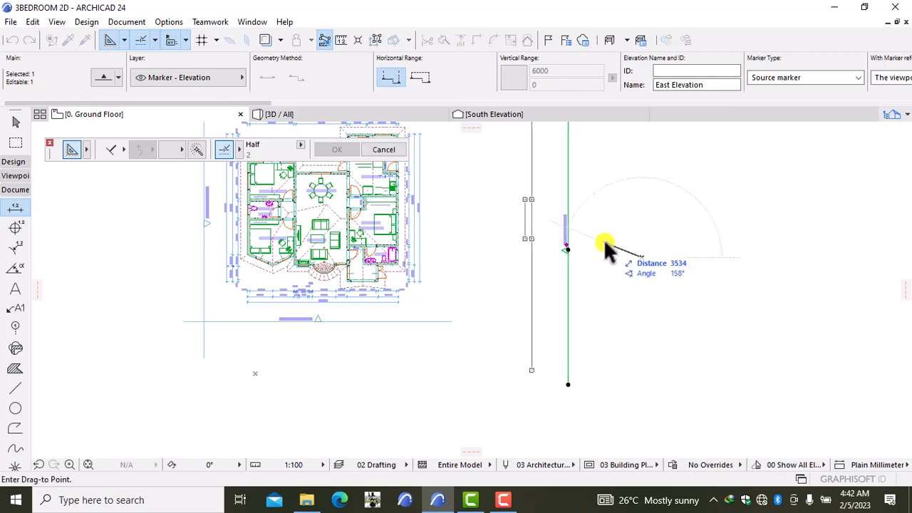
{"action": "left_click", "coordinate": [511, 238]}
{"action": "scroll", "coordinate": [515, 234], "scroll_direction": "down", "scroll_amount": 2}
{"action": "middle_click_drag", "start_coordinate": [515, 235], "coordinate": [631, 392]}
{"action": "key", "text": "Escape"}
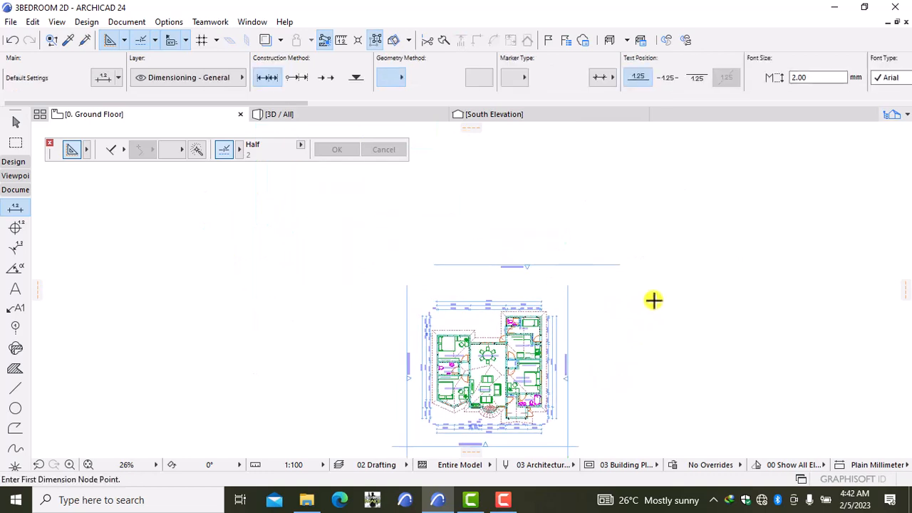
Move the North Elevation marker about 5.8 m southwest, just above the plan's northern dimension chains, and clear the selection
{"action": "left_click", "coordinate": [619, 267]}
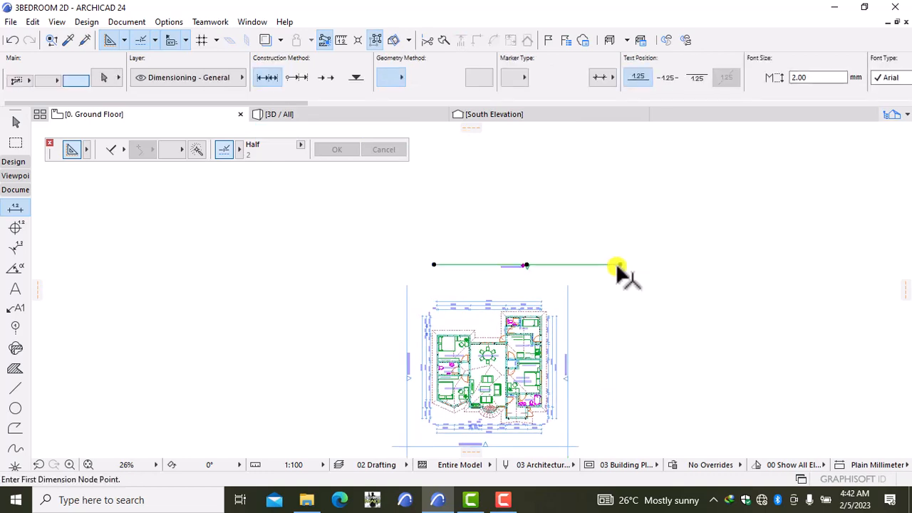
{"action": "right_click", "coordinate": [714, 218]}
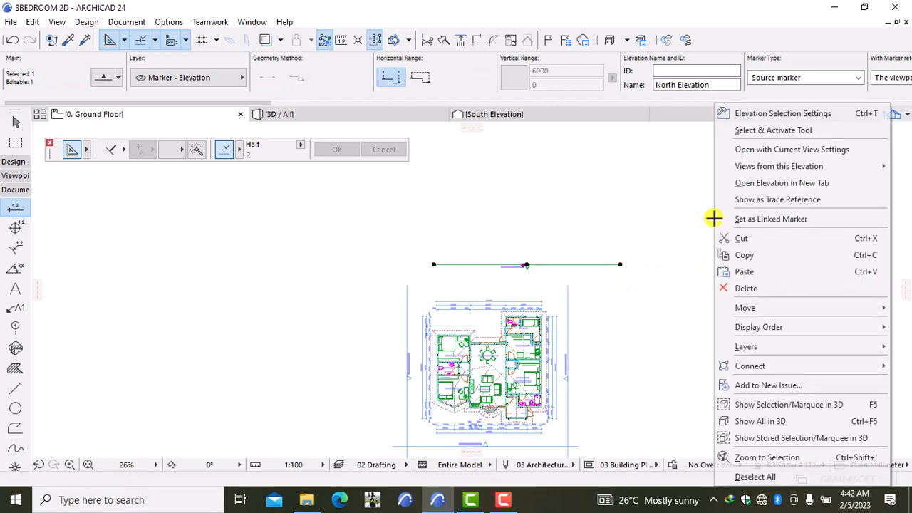
{"action": "mouse_move", "coordinate": [751, 305]}
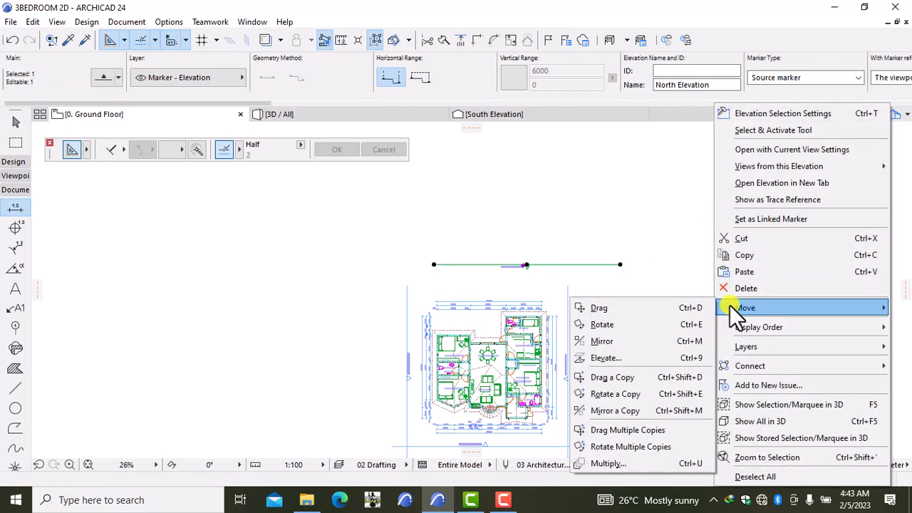
{"action": "left_click", "coordinate": [658, 301]}
{"action": "left_click", "coordinate": [727, 252]}
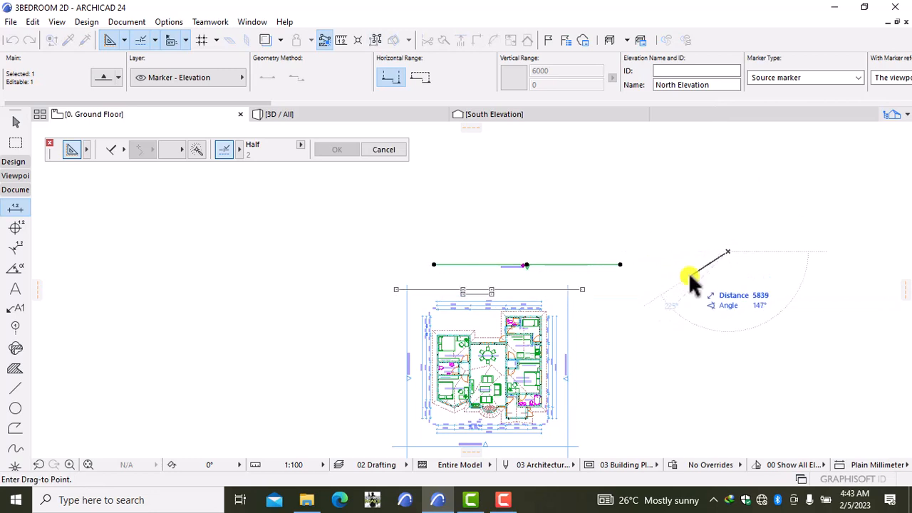
{"action": "left_click", "coordinate": [689, 272]}
{"action": "key", "text": "Escape"}
{"action": "scroll", "coordinate": [701, 308], "scroll_direction": "down", "scroll_amount": 2}
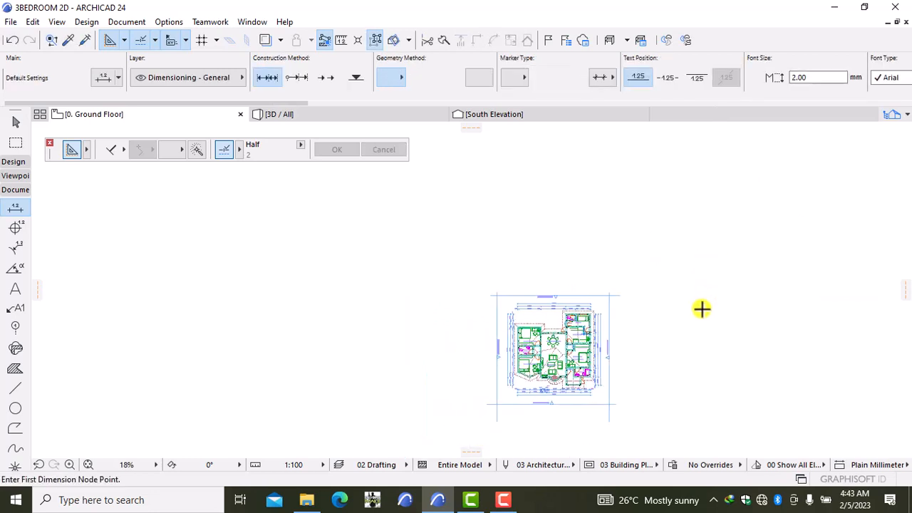
{"action": "middle_click_drag", "start_coordinate": [698, 366], "coordinate": [672, 300]}
{"action": "scroll", "coordinate": [666, 293], "scroll_direction": "up", "scroll_amount": 2}
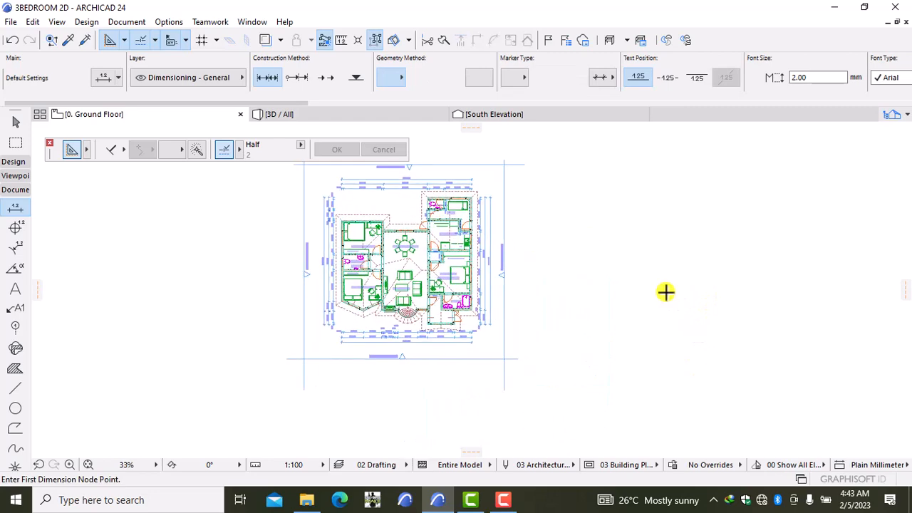
{"action": "scroll", "coordinate": [665, 291], "scroll_direction": "up", "scroll_amount": 1}
{"action": "middle_click_drag", "start_coordinate": [461, 274], "coordinate": [551, 303]}
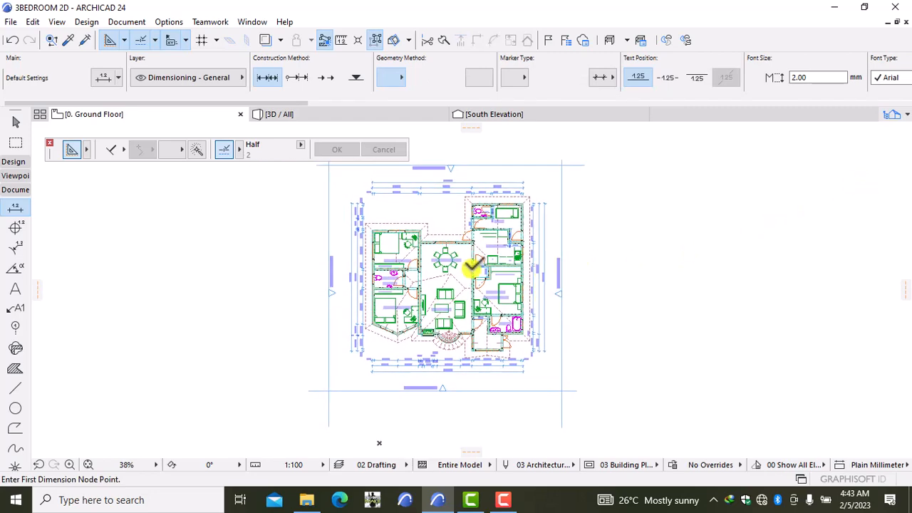
{"action": "left_click", "coordinate": [503, 499]}
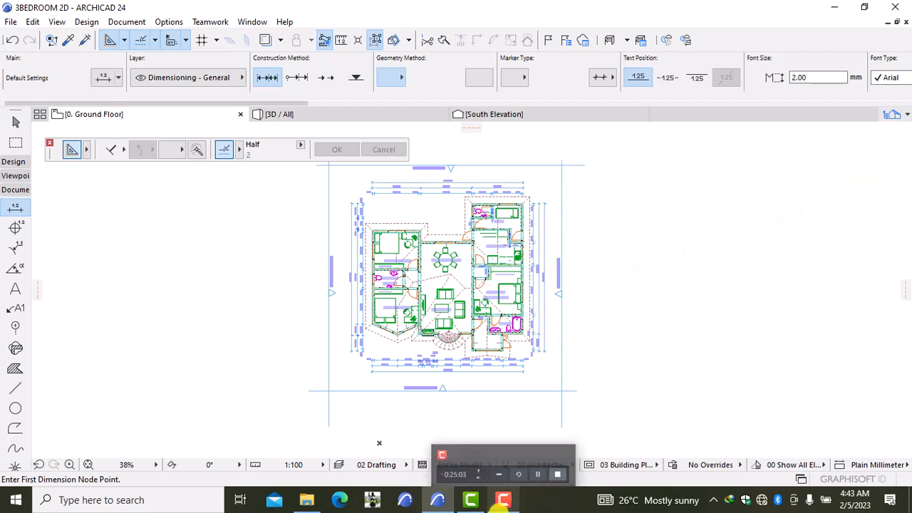